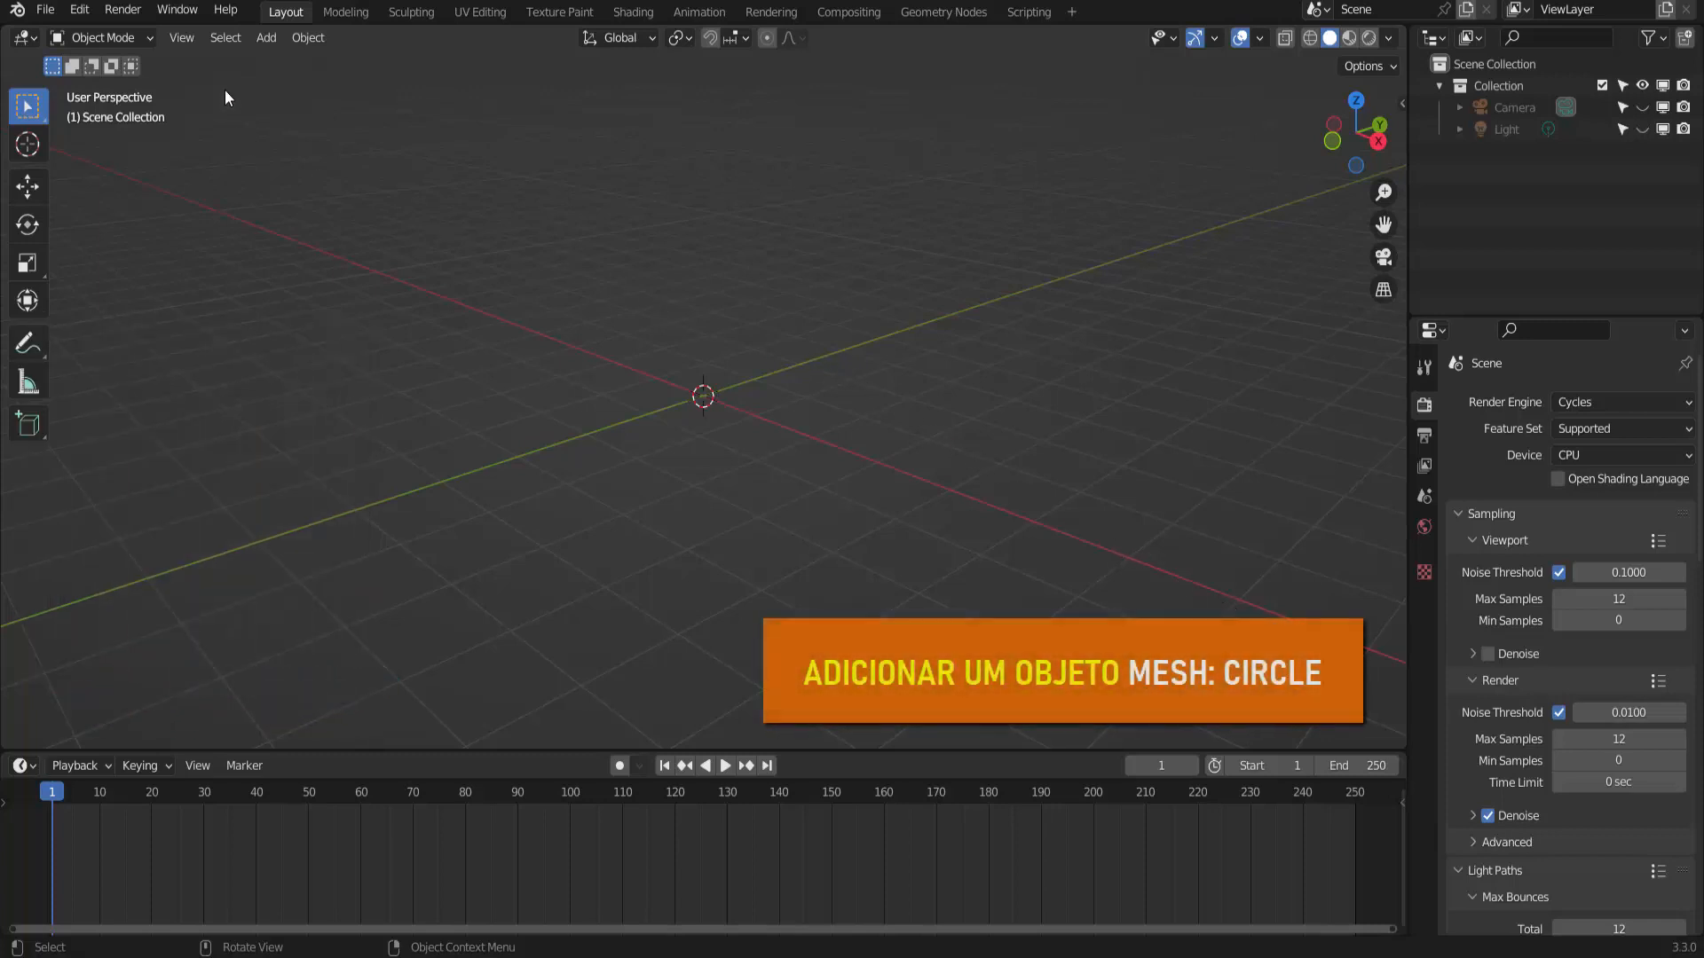
# Step: Add a mesh circle at the centre of the scene
pyautogui.click(266, 37)
pyautogui.moveTo(295, 67)
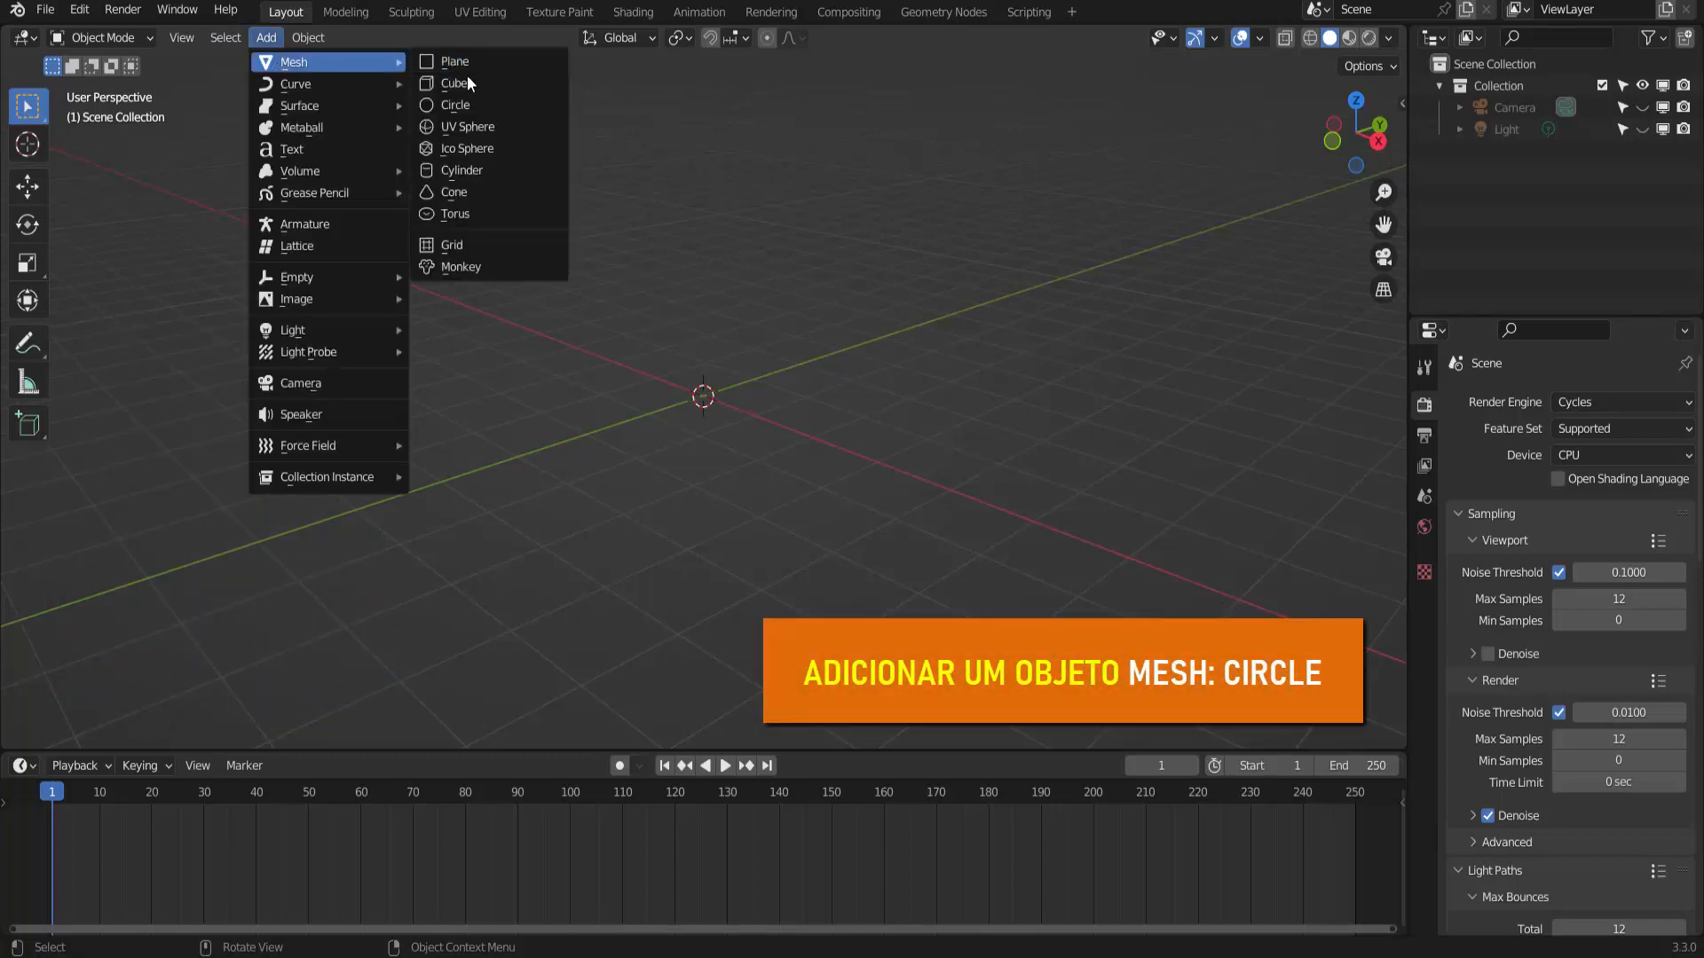
pyautogui.click(468, 108)
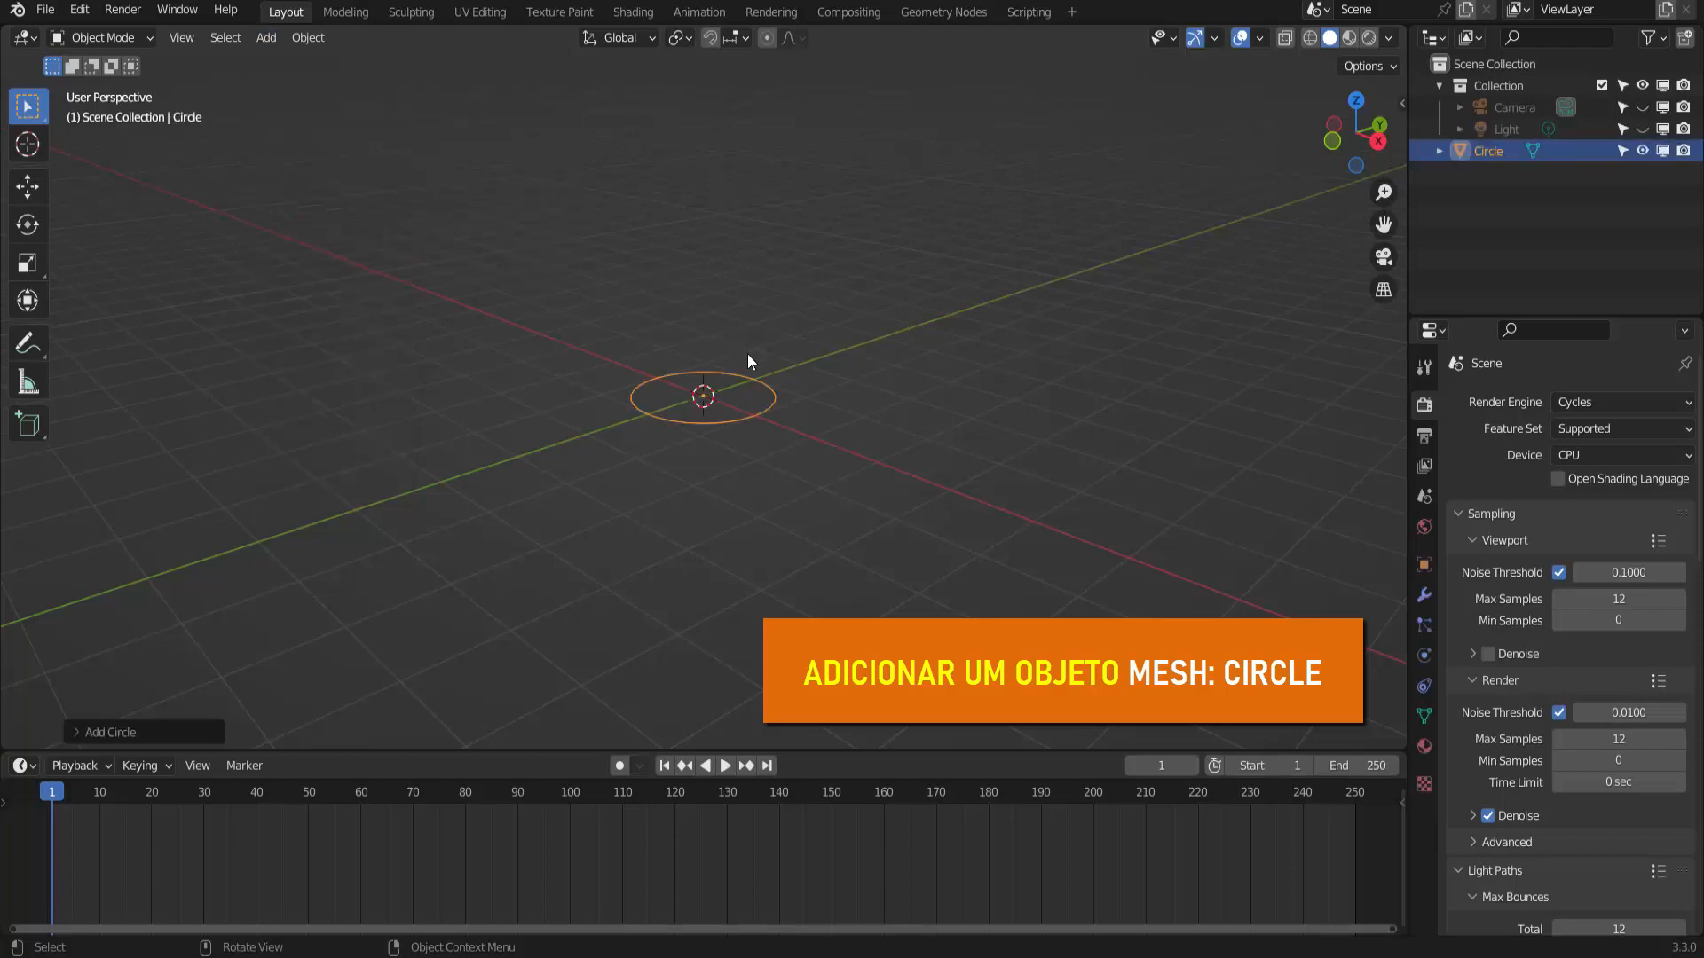
pyautogui.scroll(4, 748, 361)
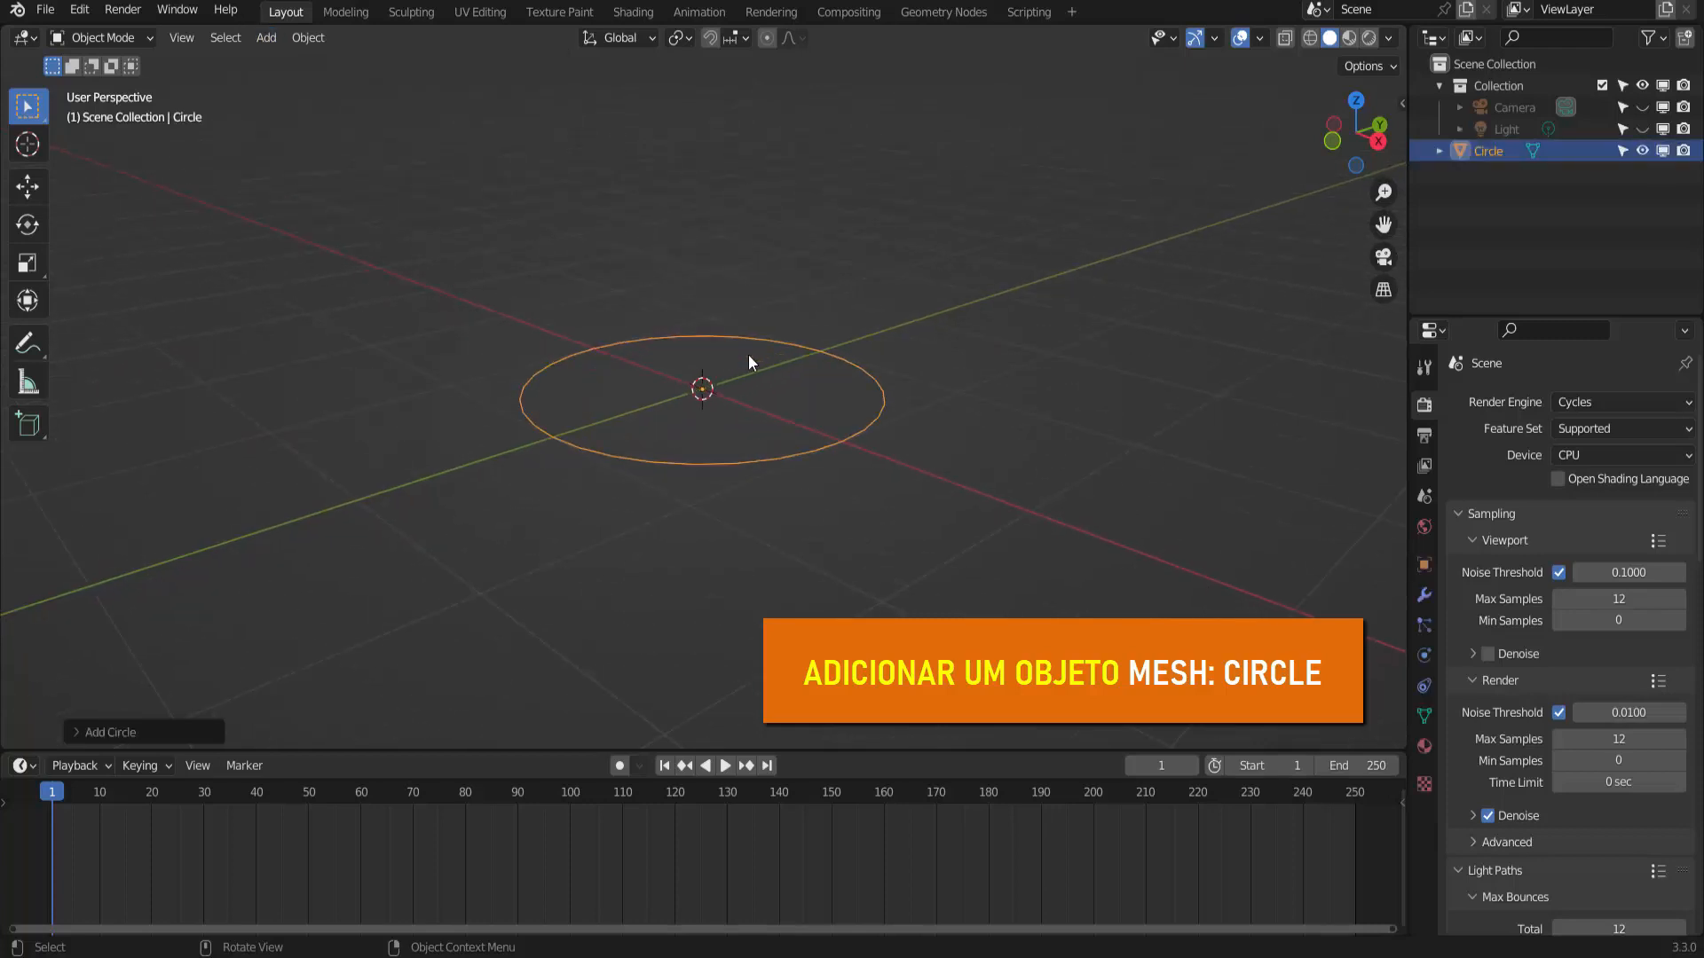
# Step: In Edit Mode, extrude the circle's vertices in place and scale them inward to a tiny ring around the centre
pyautogui.click(102, 37)
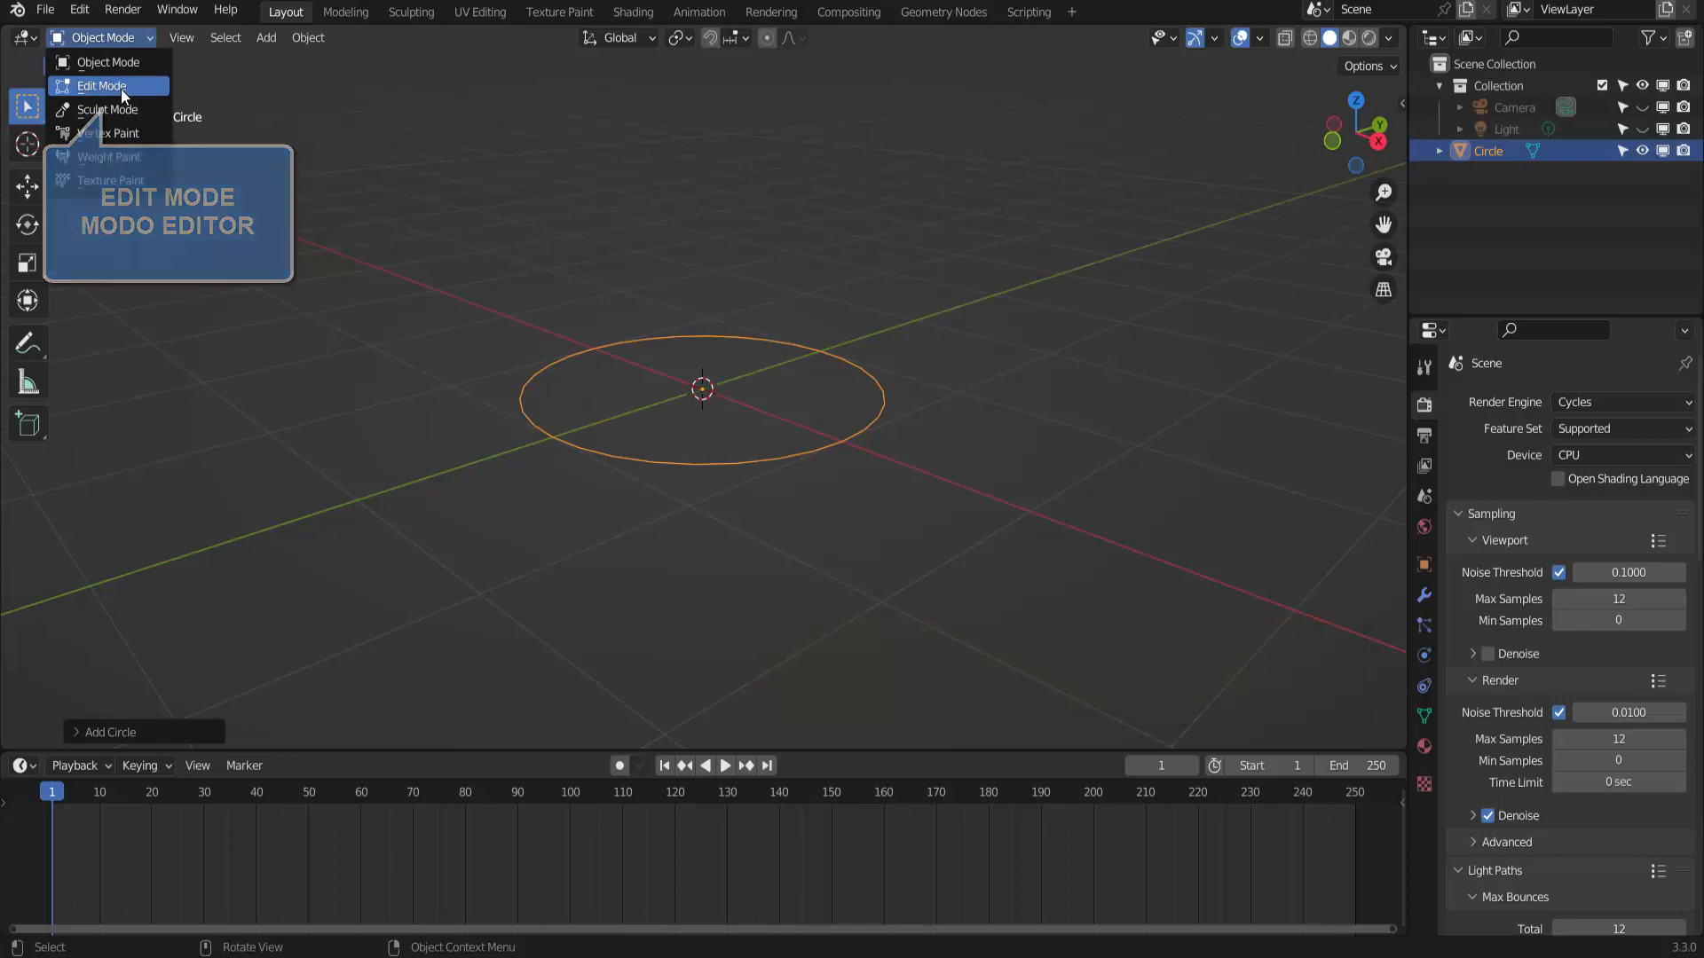
pyautogui.click(117, 88)
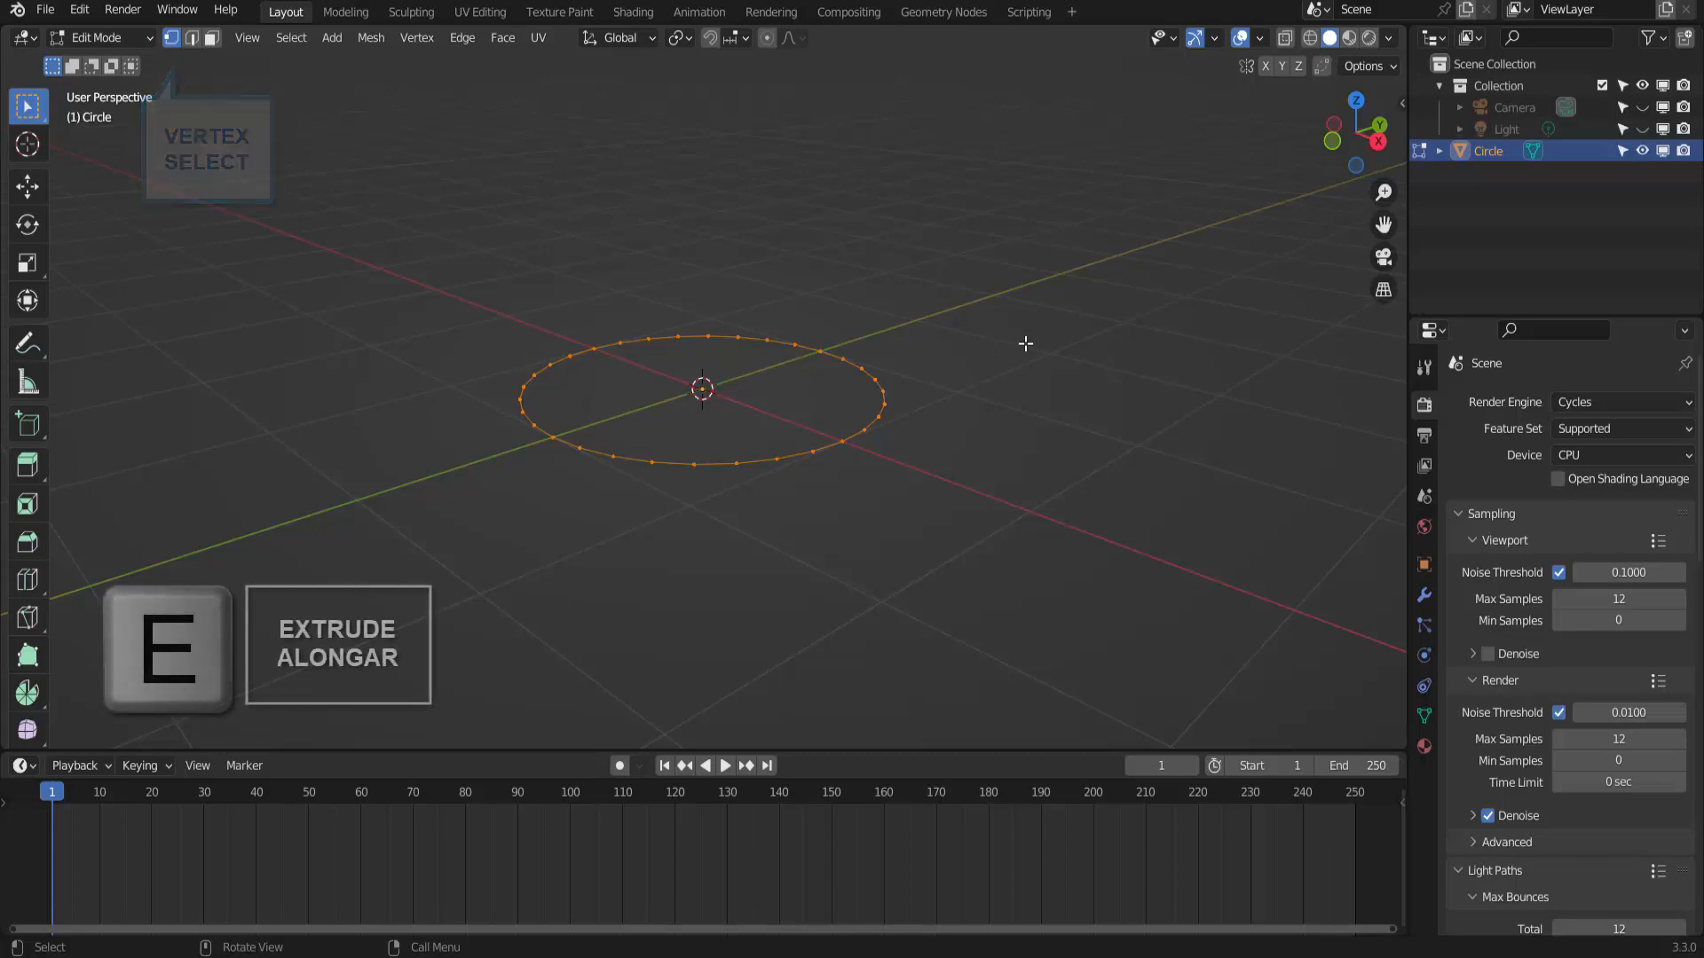
pyautogui.press('e')
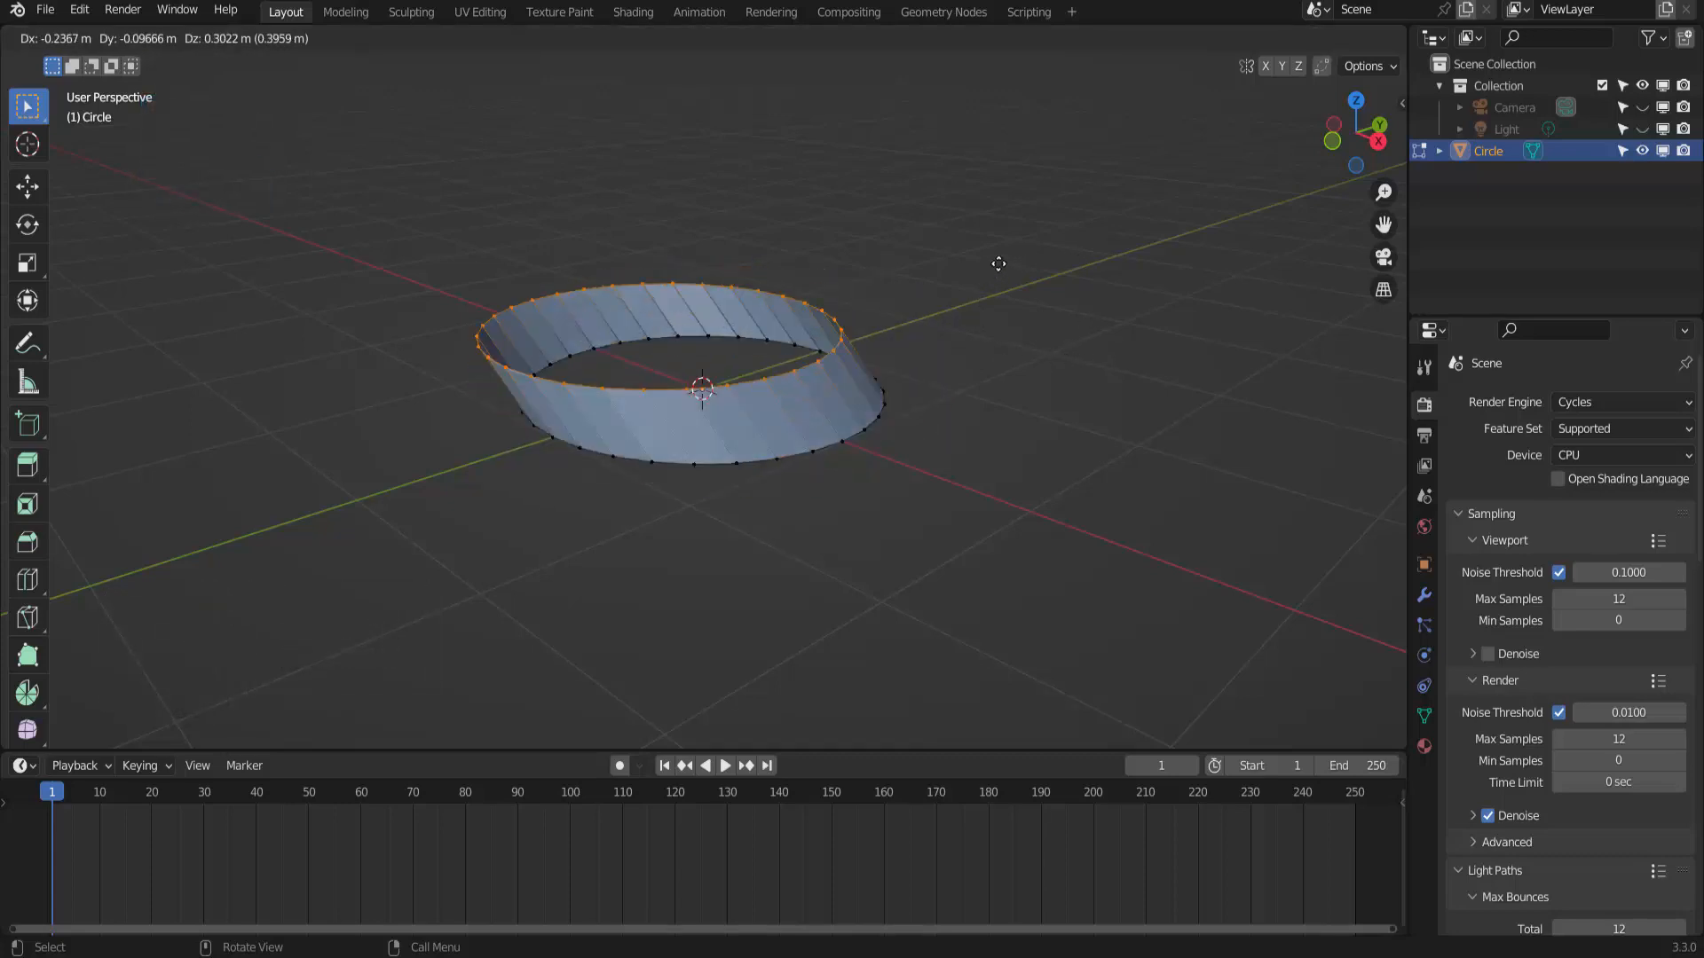
pyautogui.press('Escape')
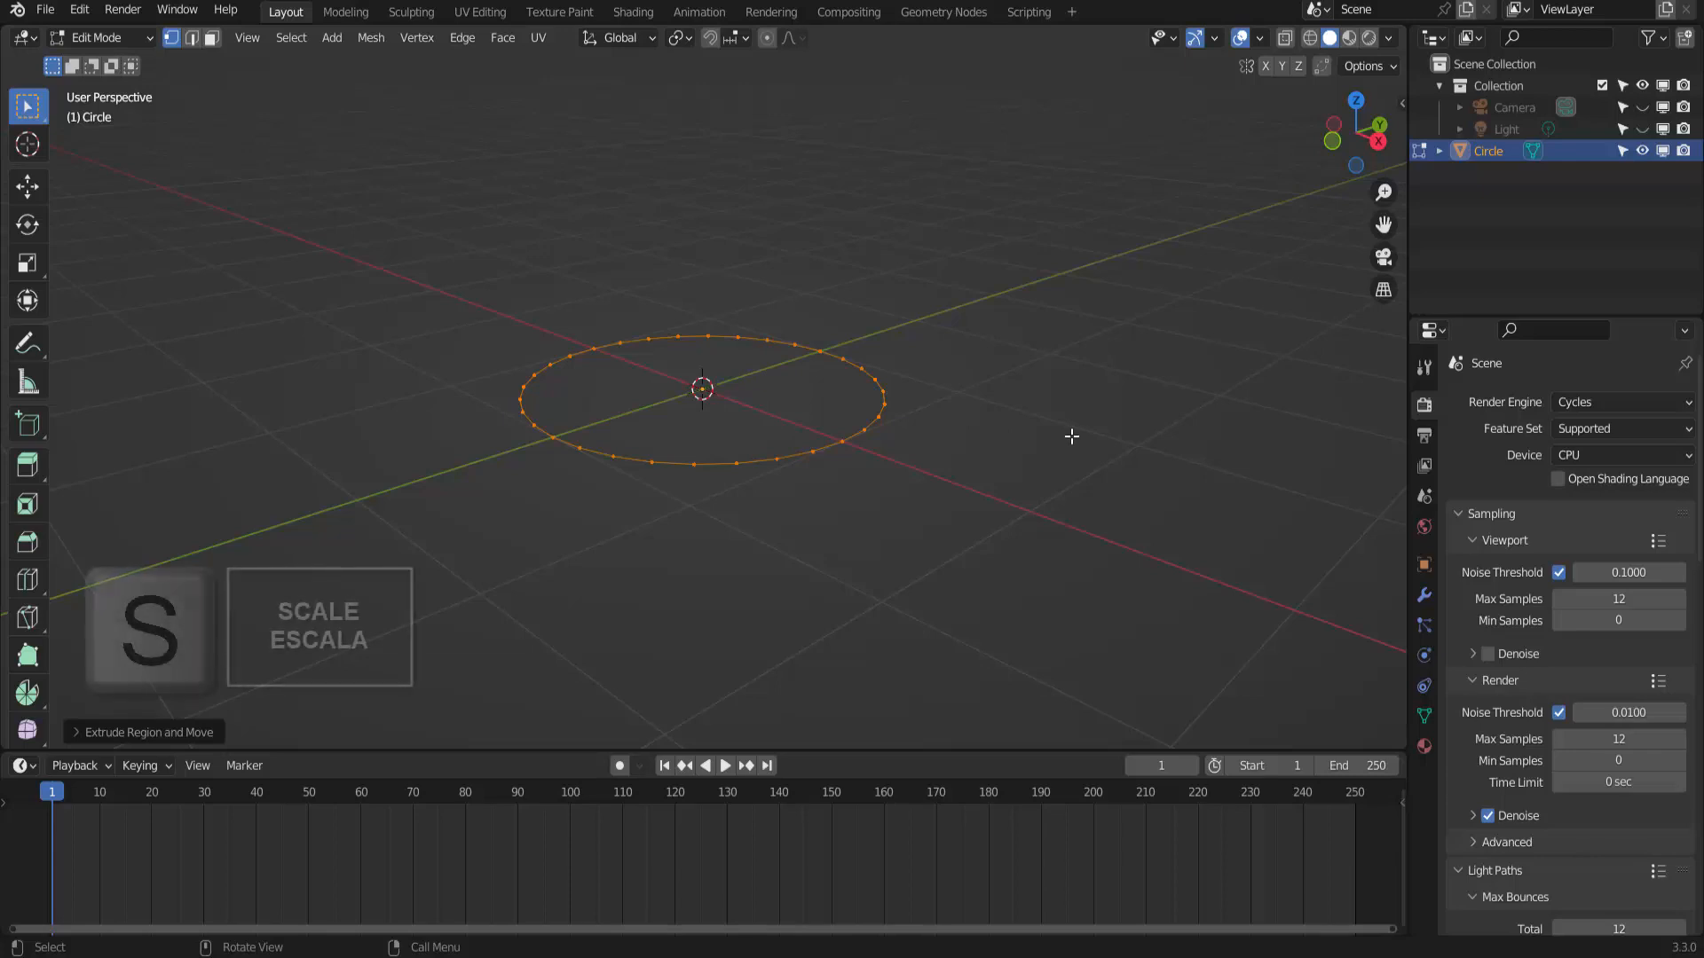
pyautogui.press('s')
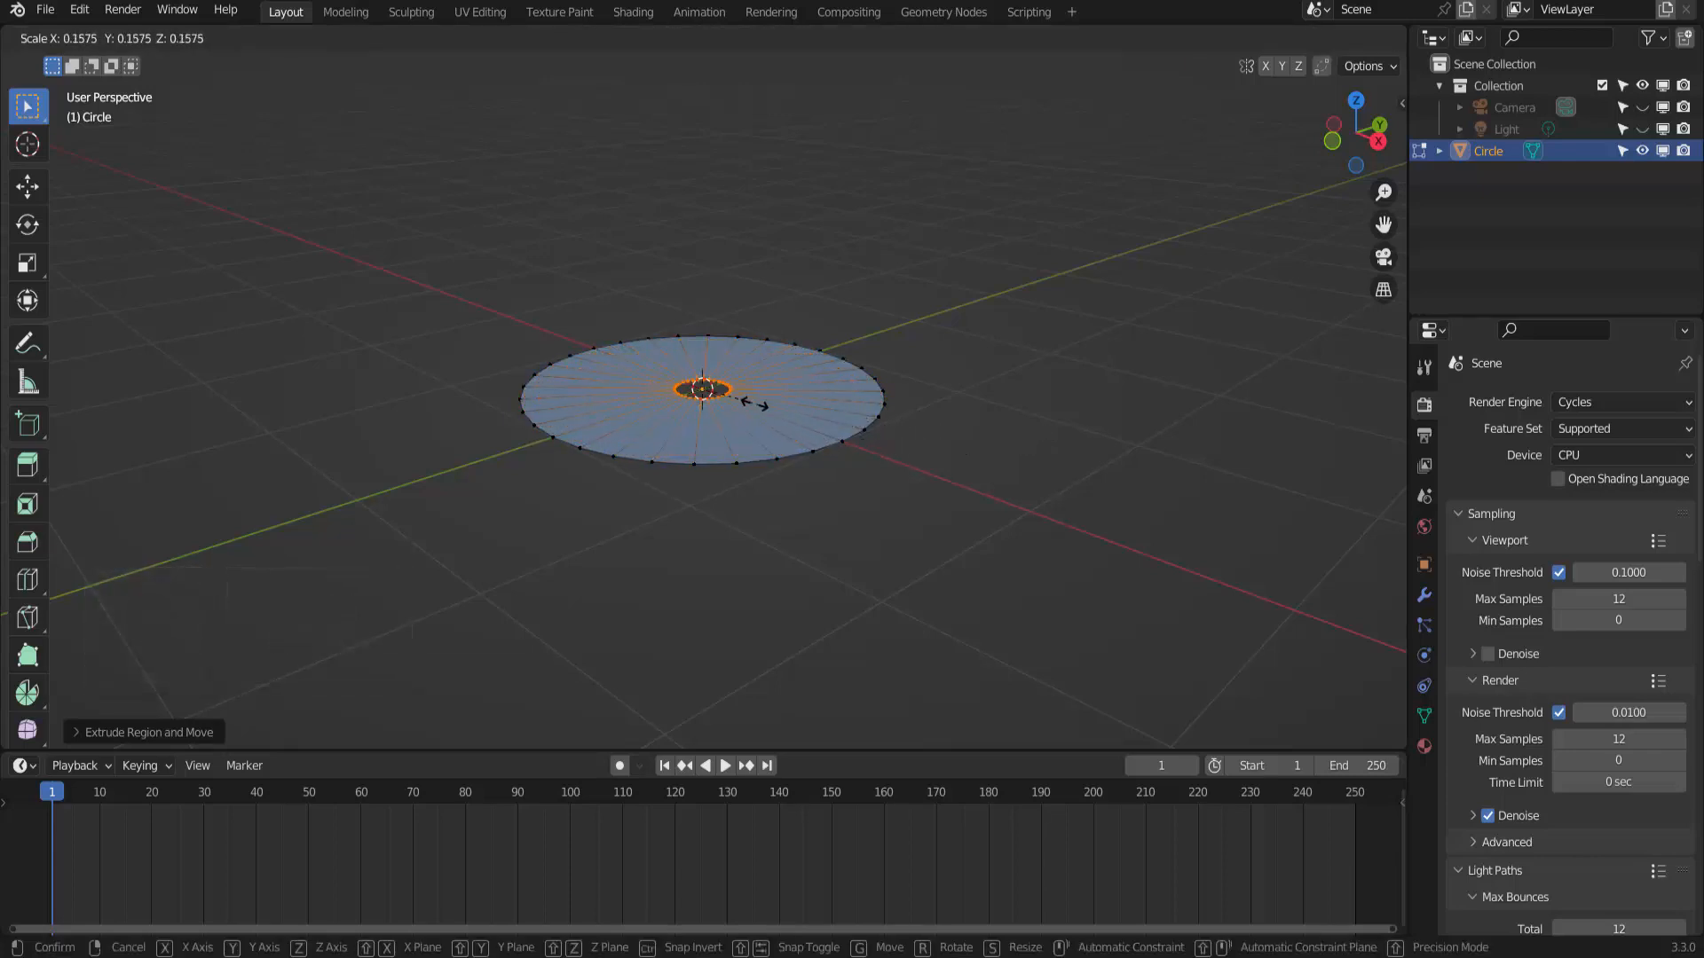
pyautogui.click(723, 397)
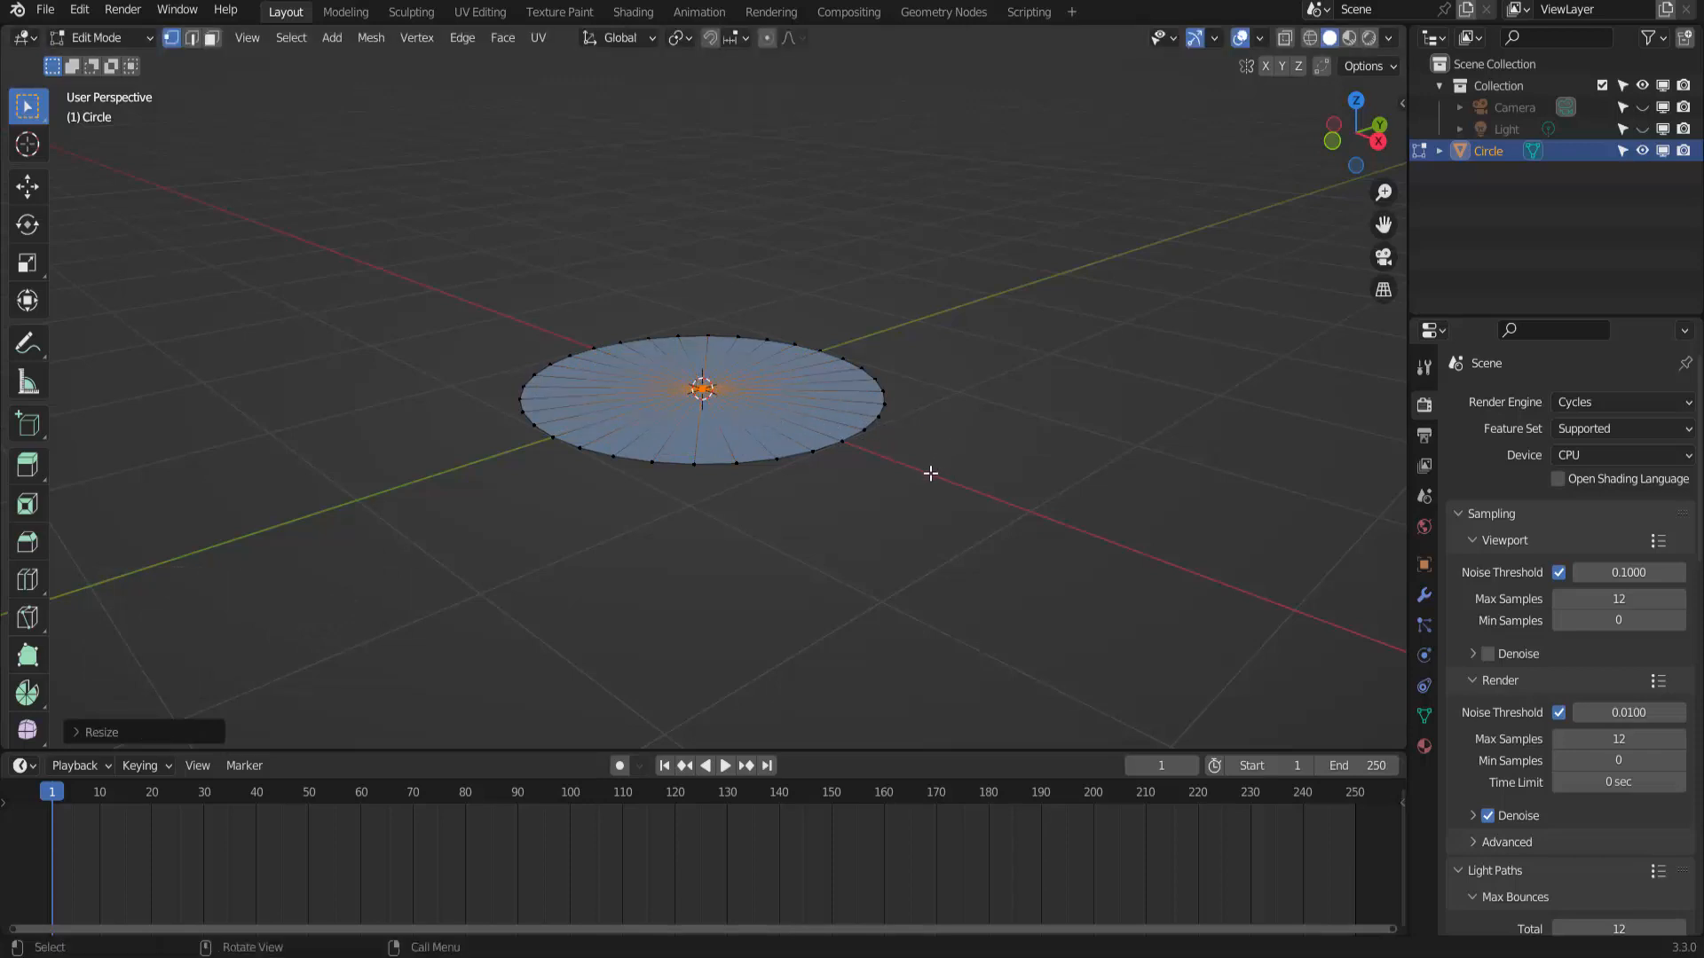
# Step: Extrude the small central ring straight up along the Z axis into a tall thin tube and return to Object Mode
pyautogui.scroll(-3, 930, 473)
pyautogui.press('e')
pyautogui.press('z')
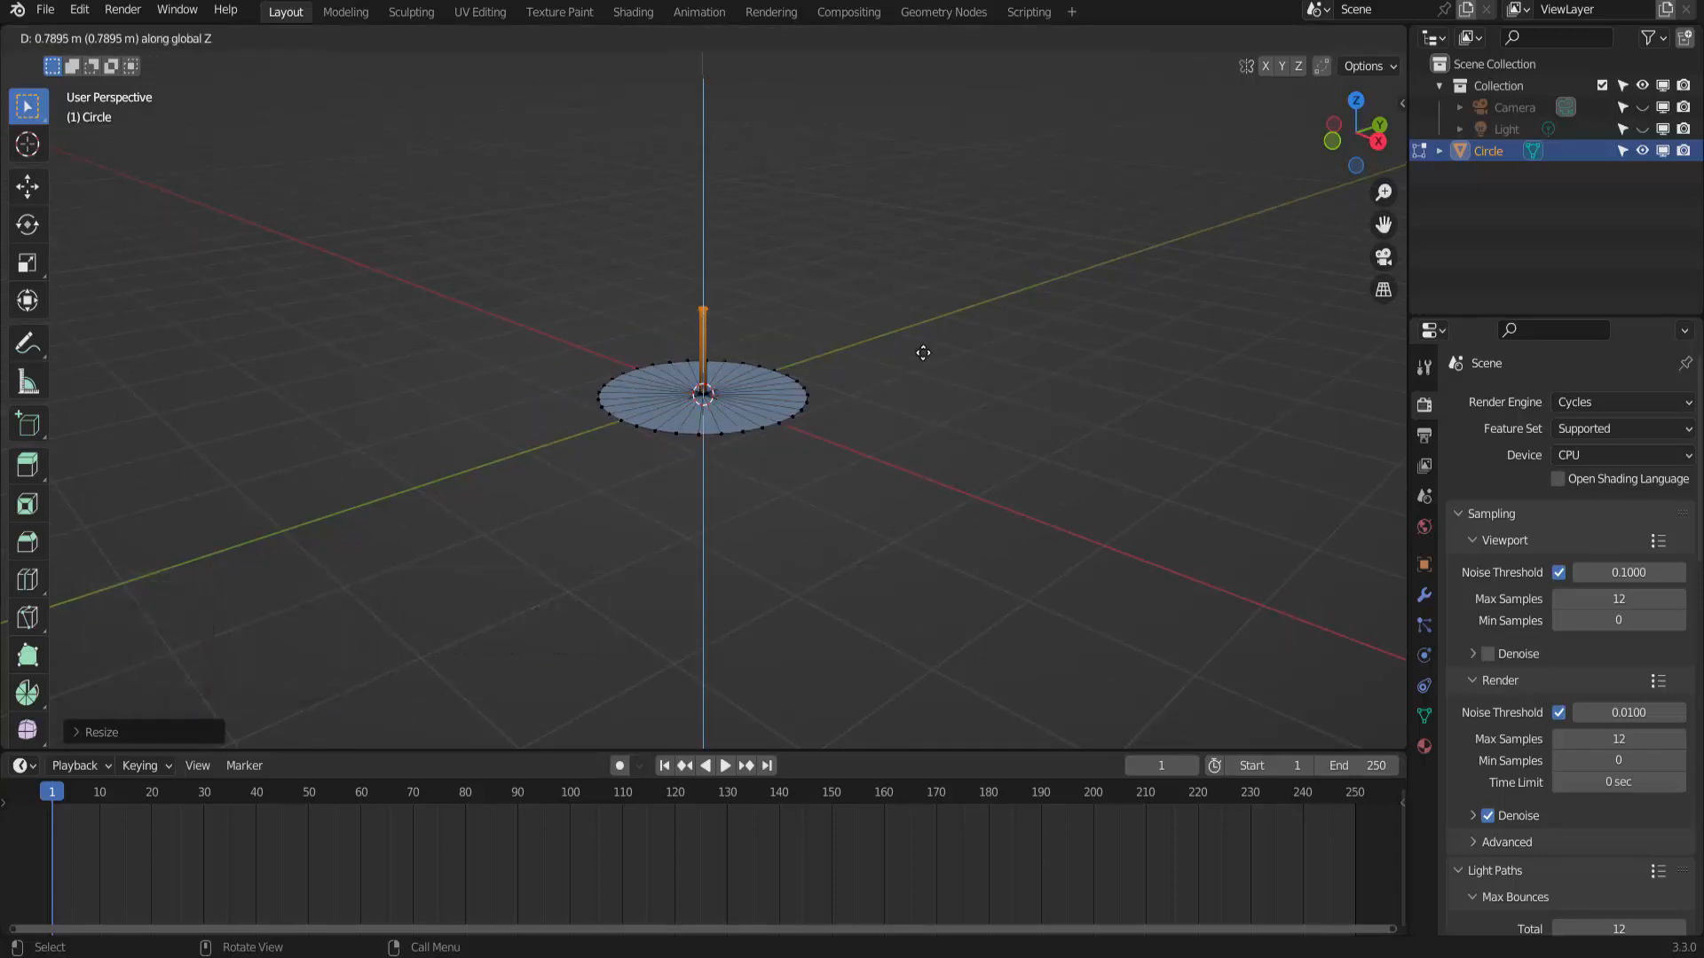
pyautogui.click(927, 157)
pyautogui.moveTo(924, 160); pyautogui.dragTo(391, 237, button='middle')
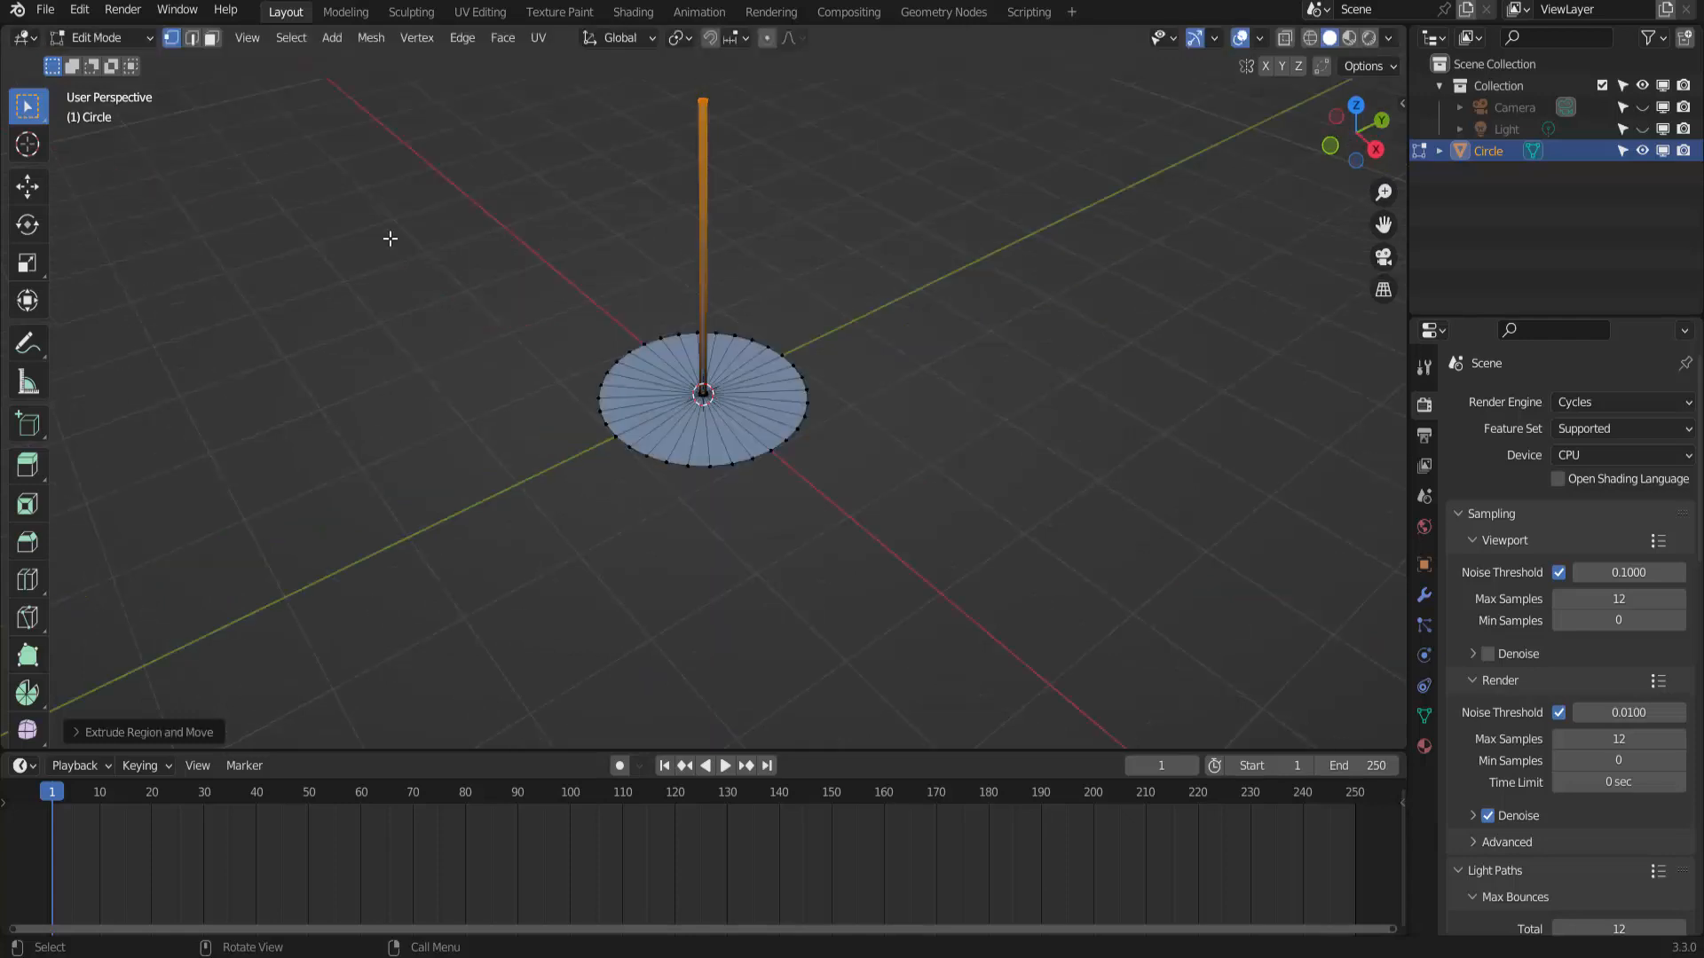
pyautogui.click(104, 37)
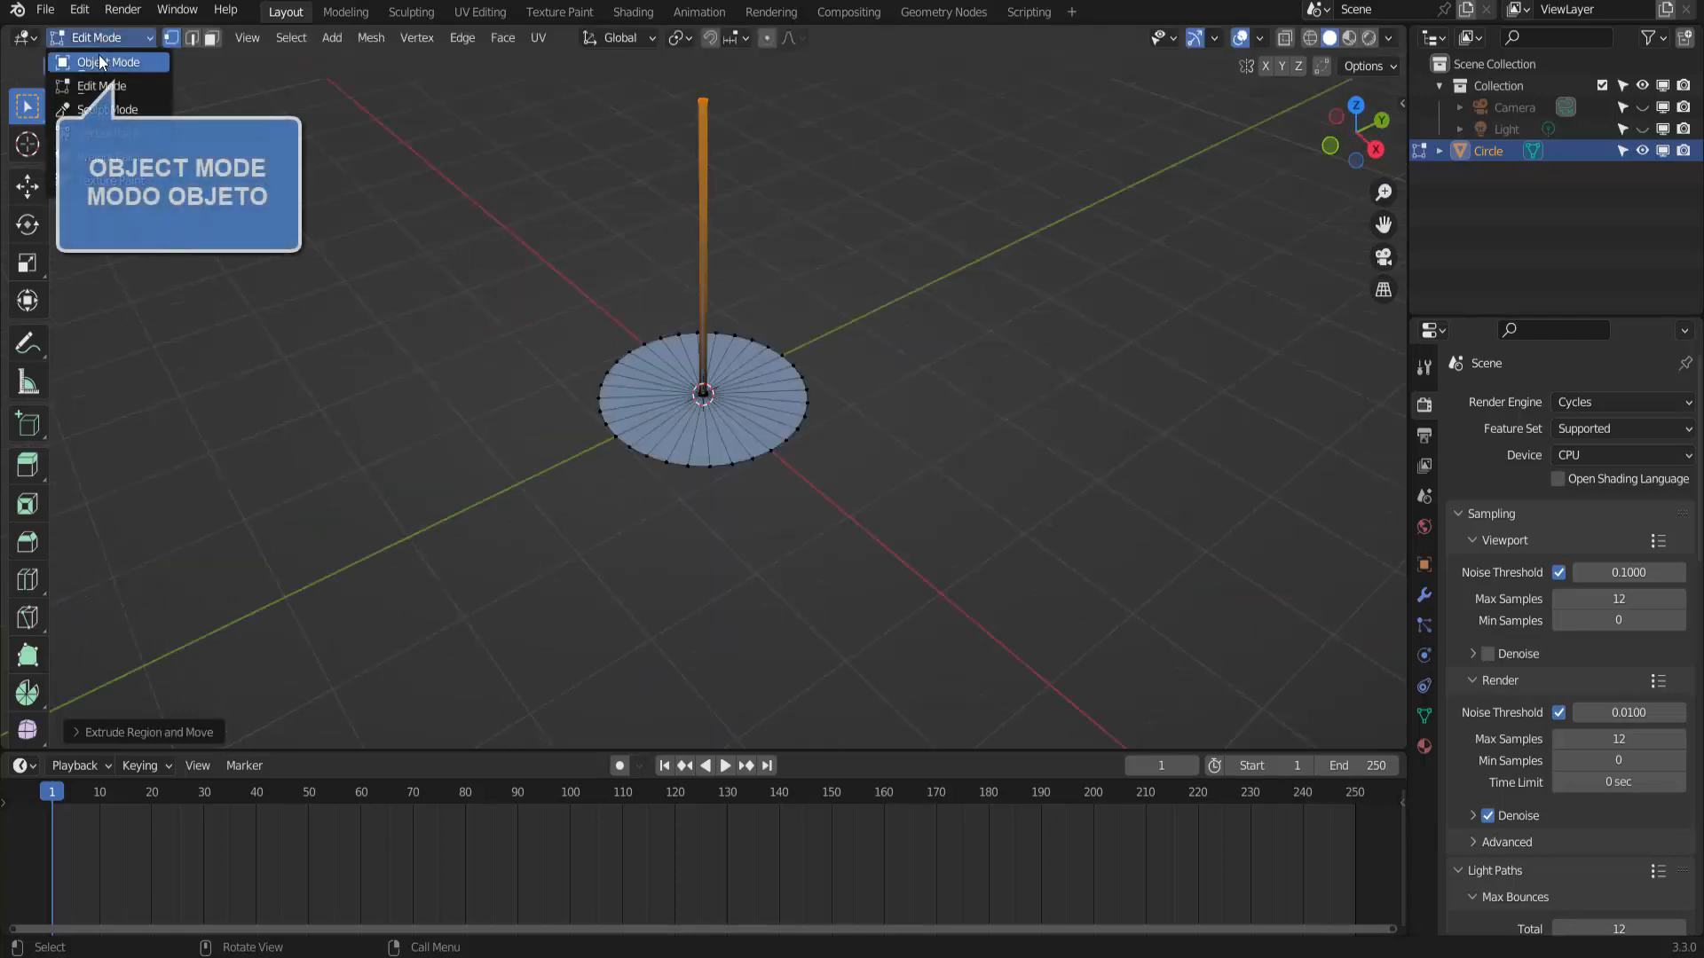
pyautogui.click(114, 61)
pyautogui.scroll(2, 937, 355)
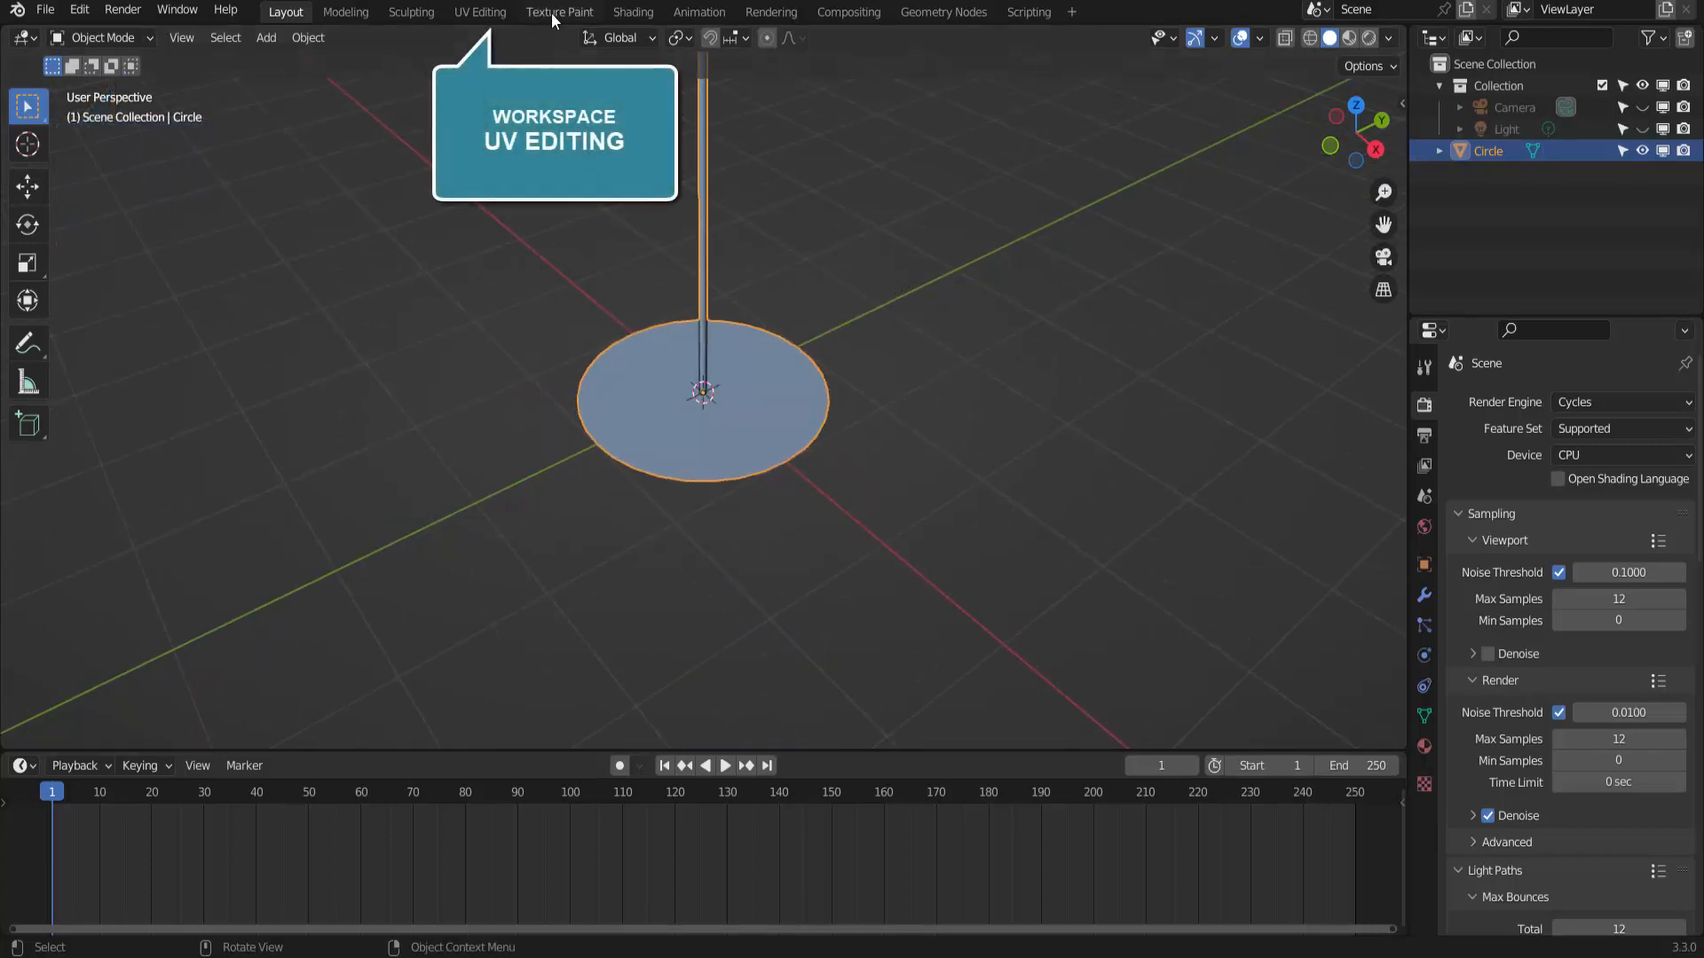
# Step: In the UV Editing workspace, select a single wedge face of the disc in face select mode and reset its UV mapping
pyautogui.click(479, 11)
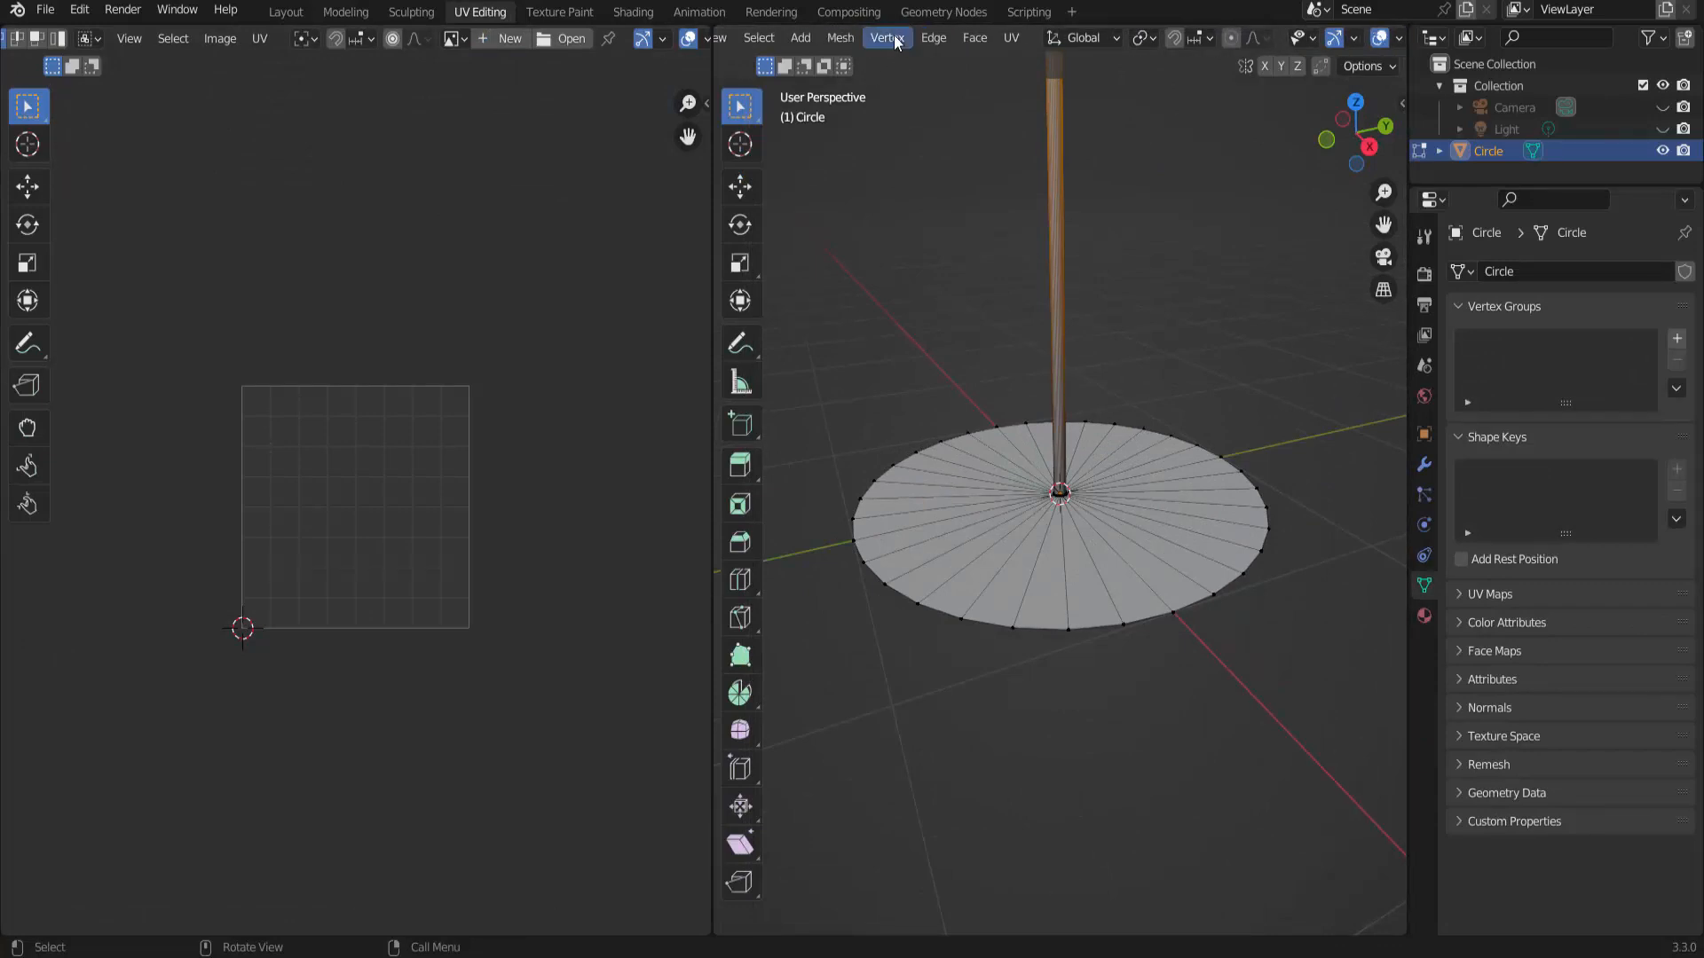
pyautogui.scroll(3, 893, 34)
pyautogui.scroll(4, 893, 35)
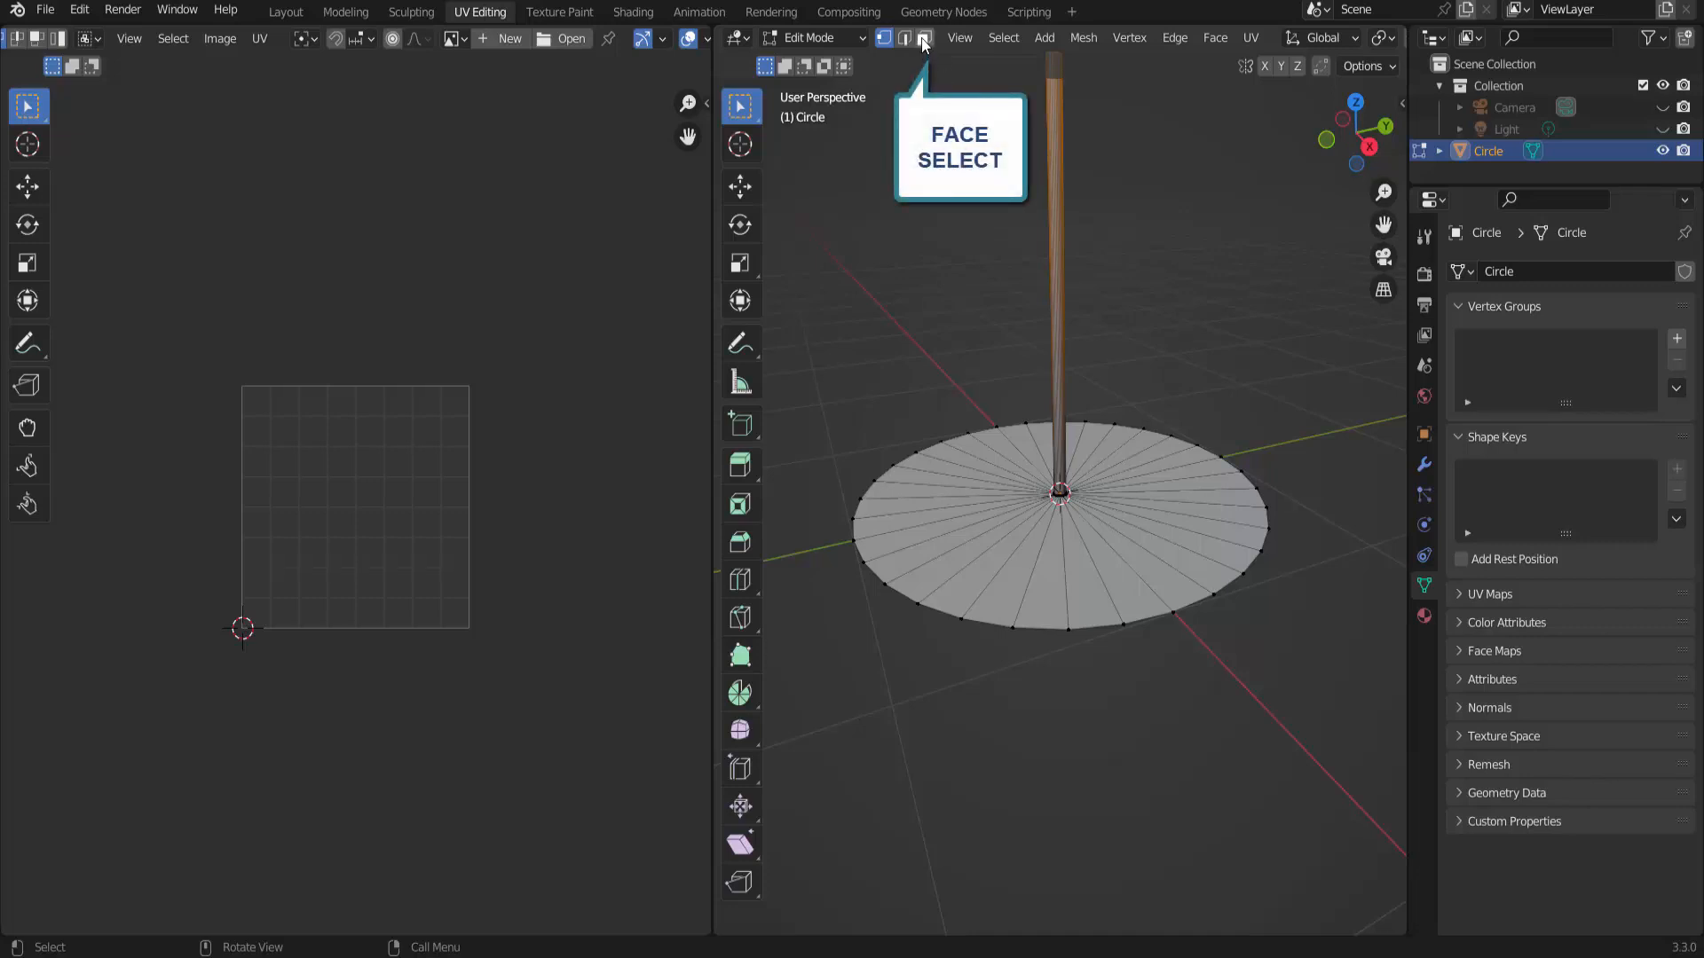
pyautogui.click(924, 40)
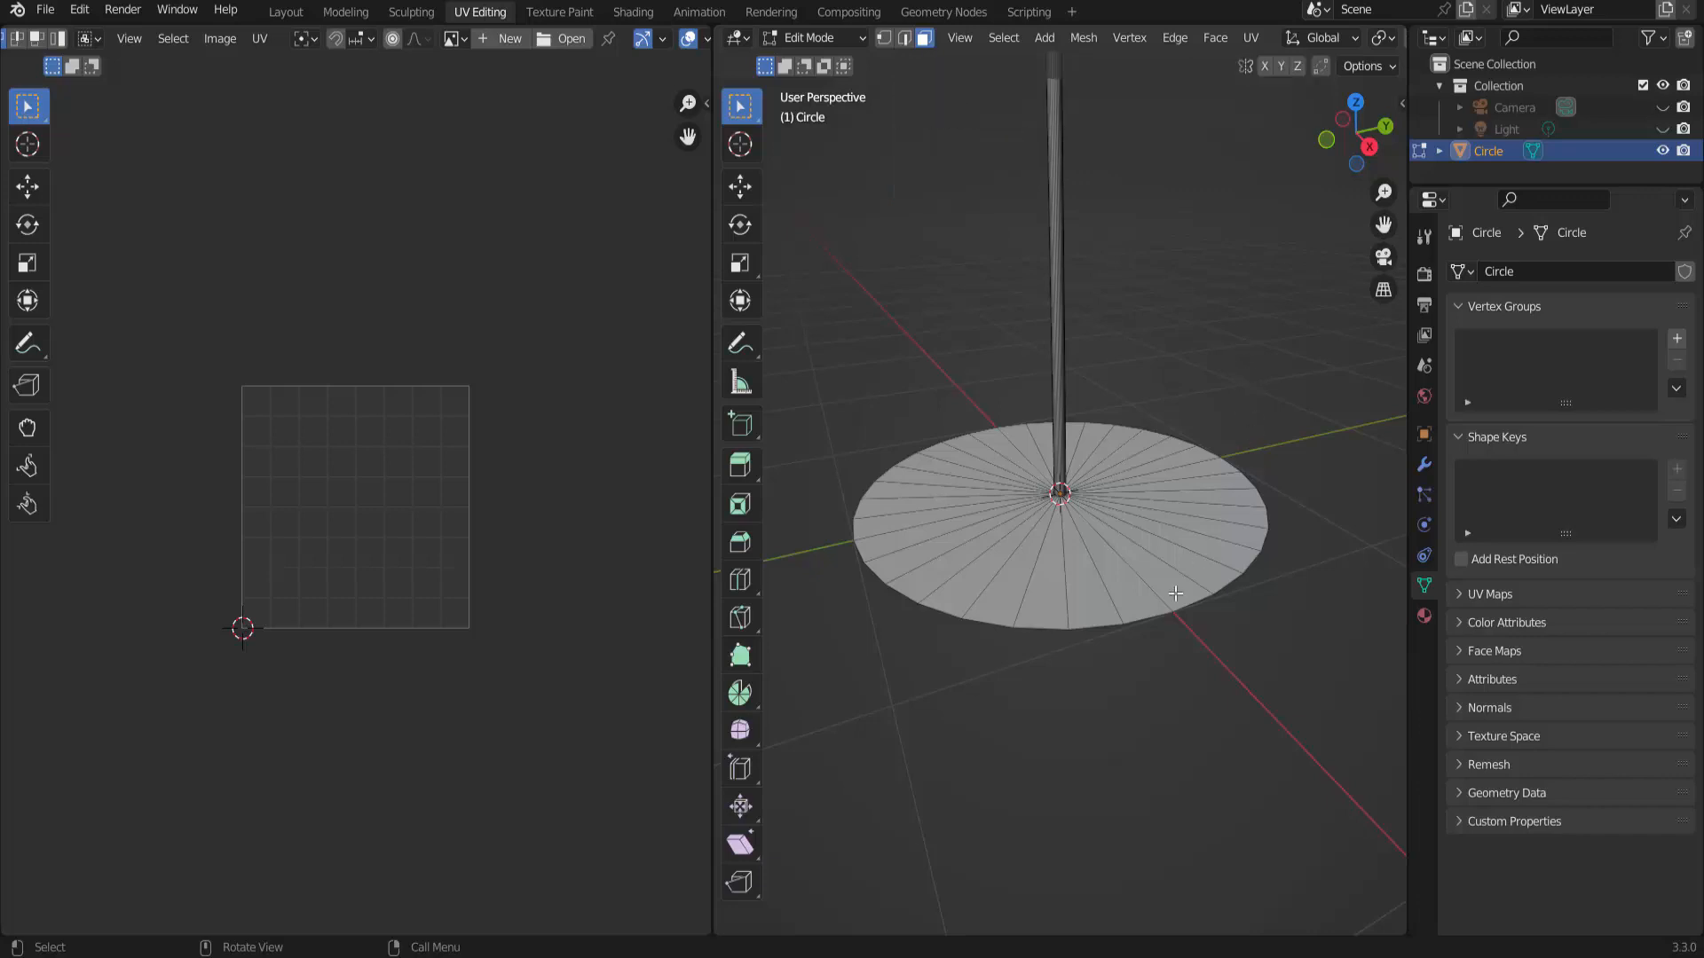
pyautogui.click(1115, 573)
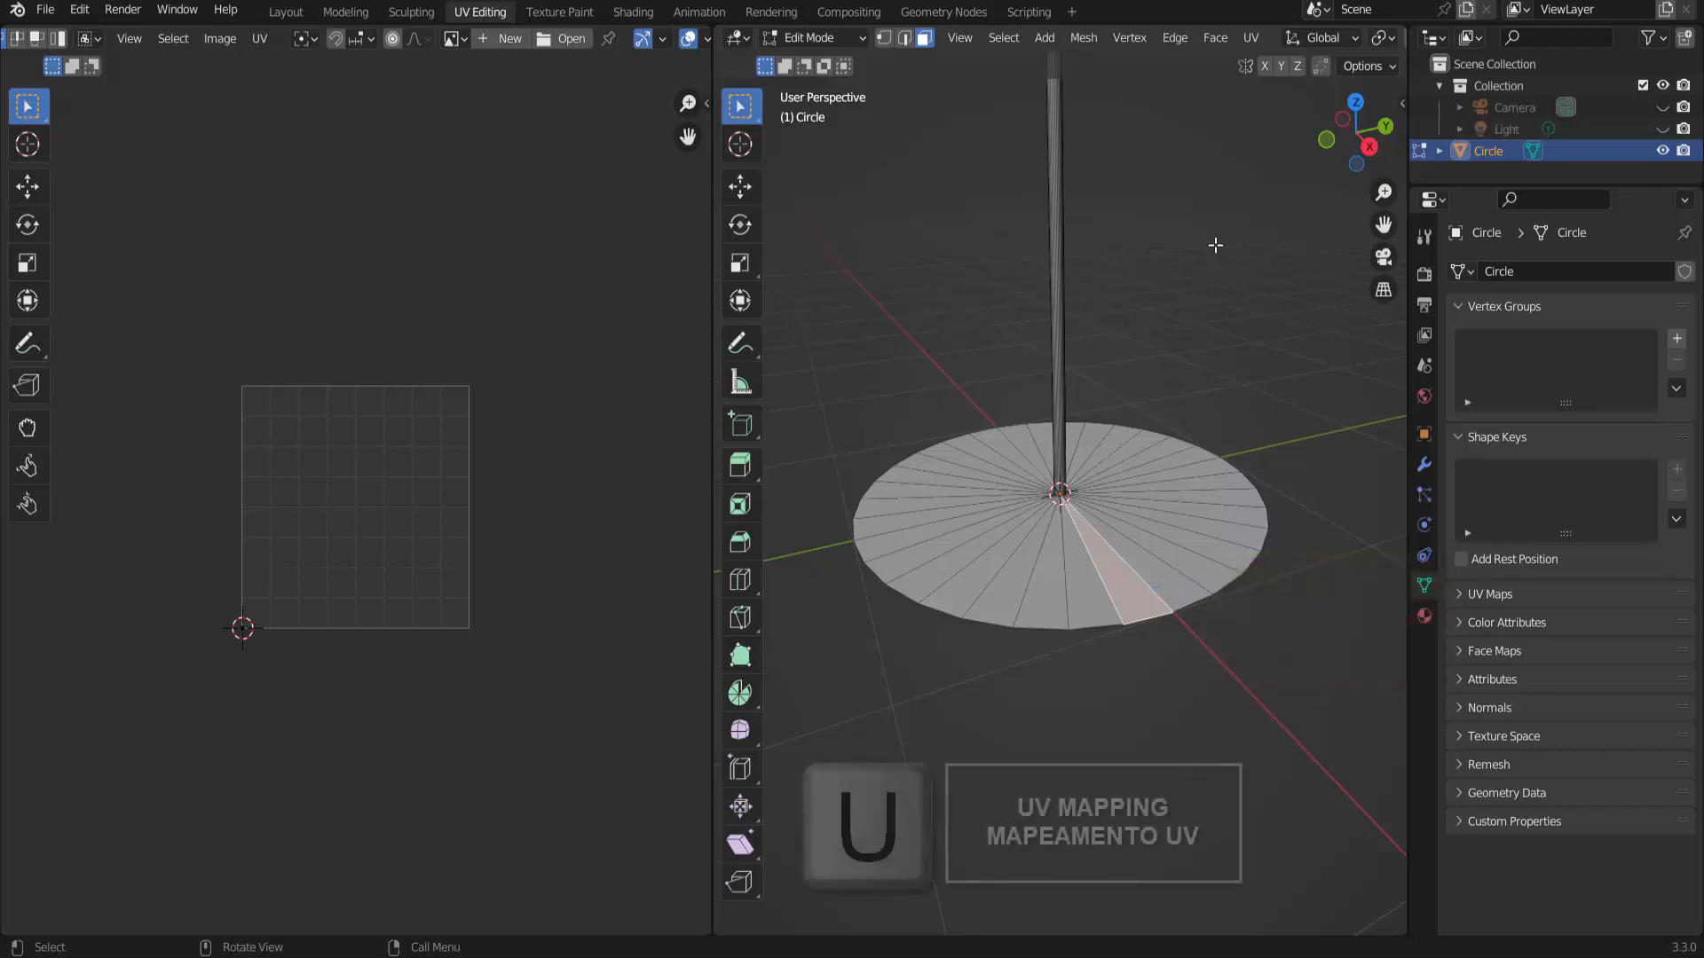
pyautogui.press('u')
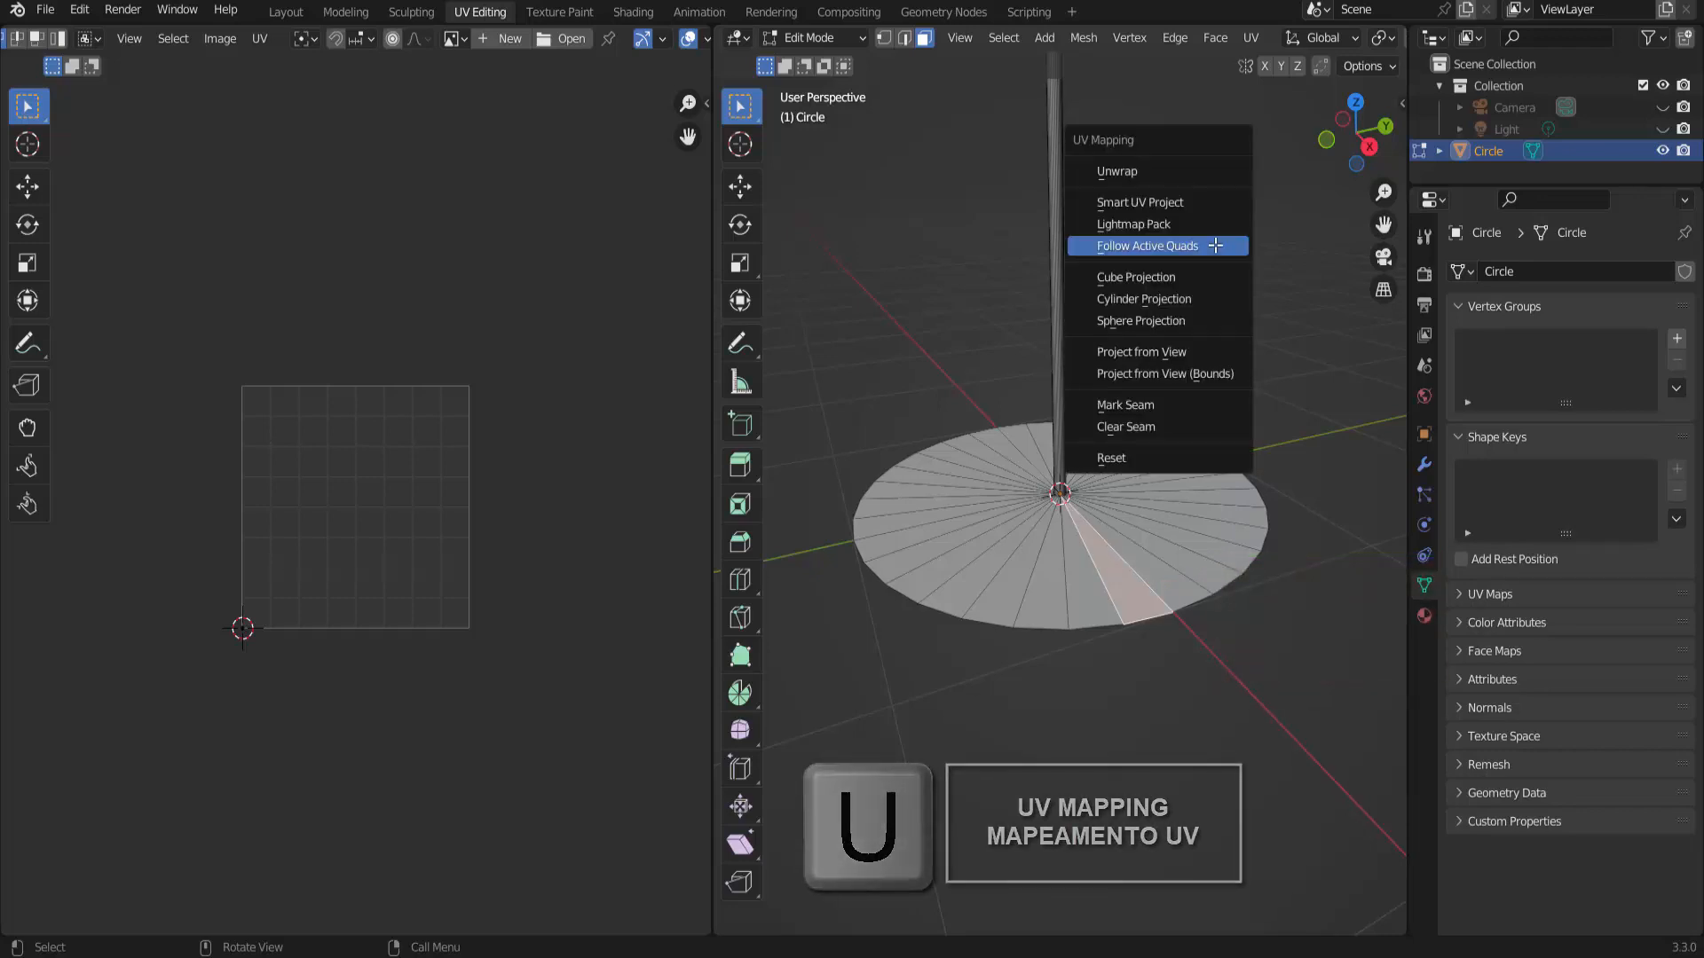
pyautogui.click(1168, 456)
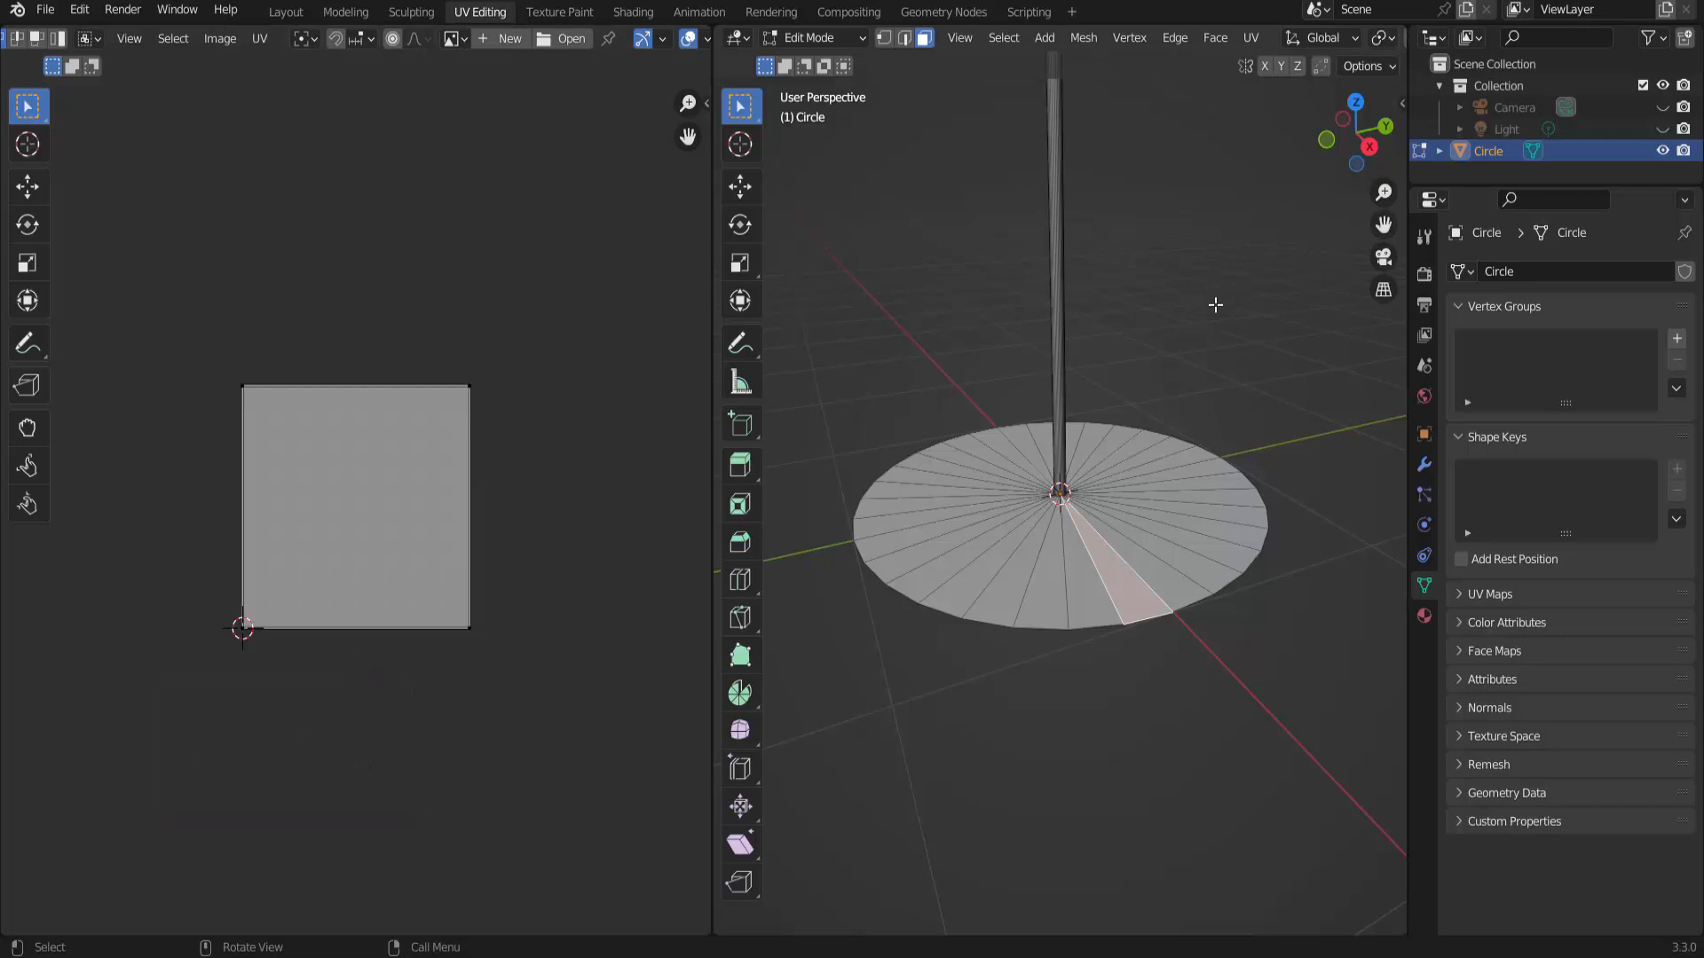
# Step: Select all faces and unwrap them with Follow Active Quads, using the Length Average edge length mode
pyautogui.press('a')
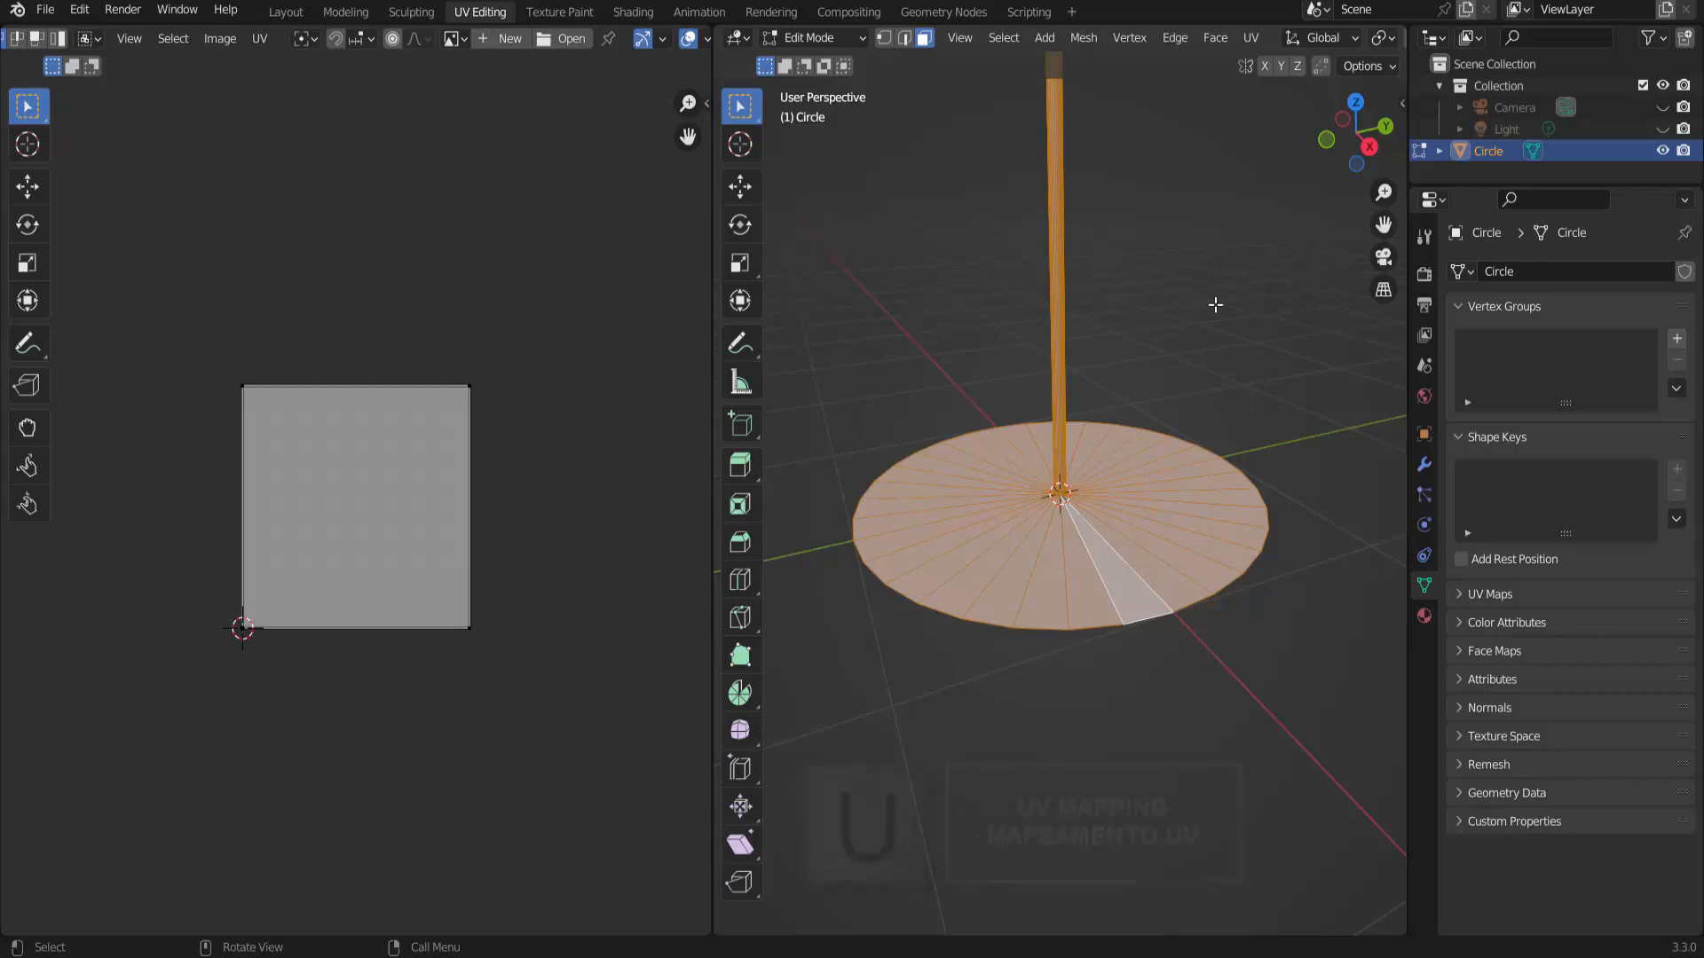
pyautogui.press('u')
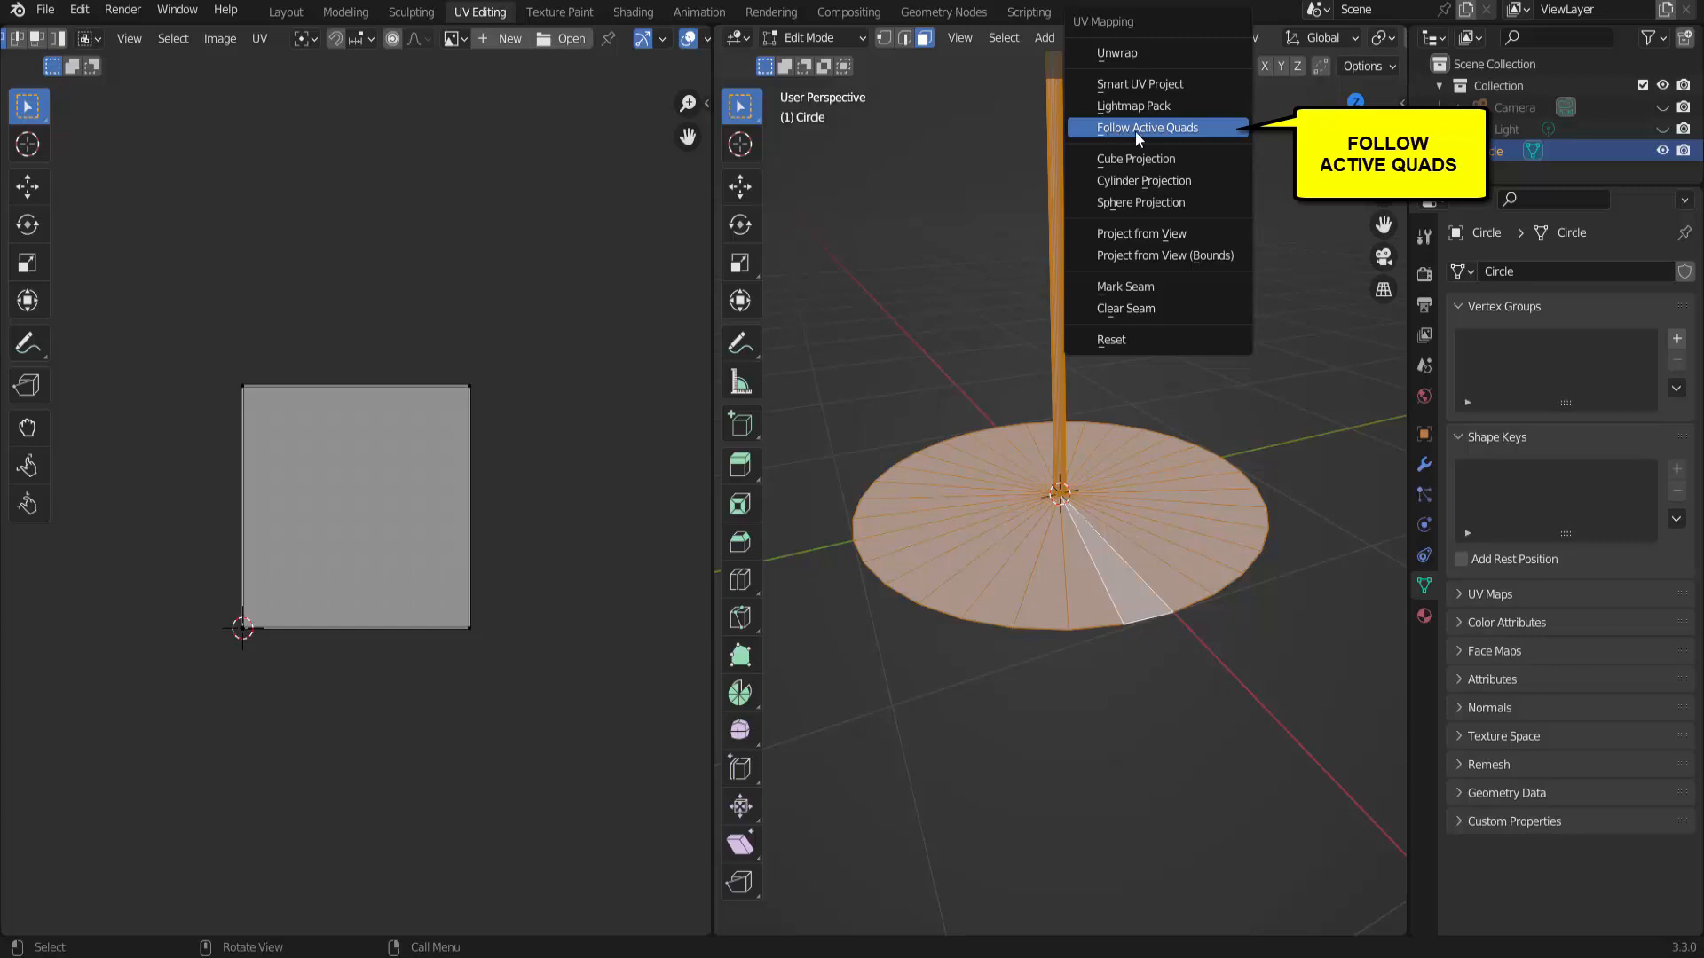
pyautogui.click(1171, 131)
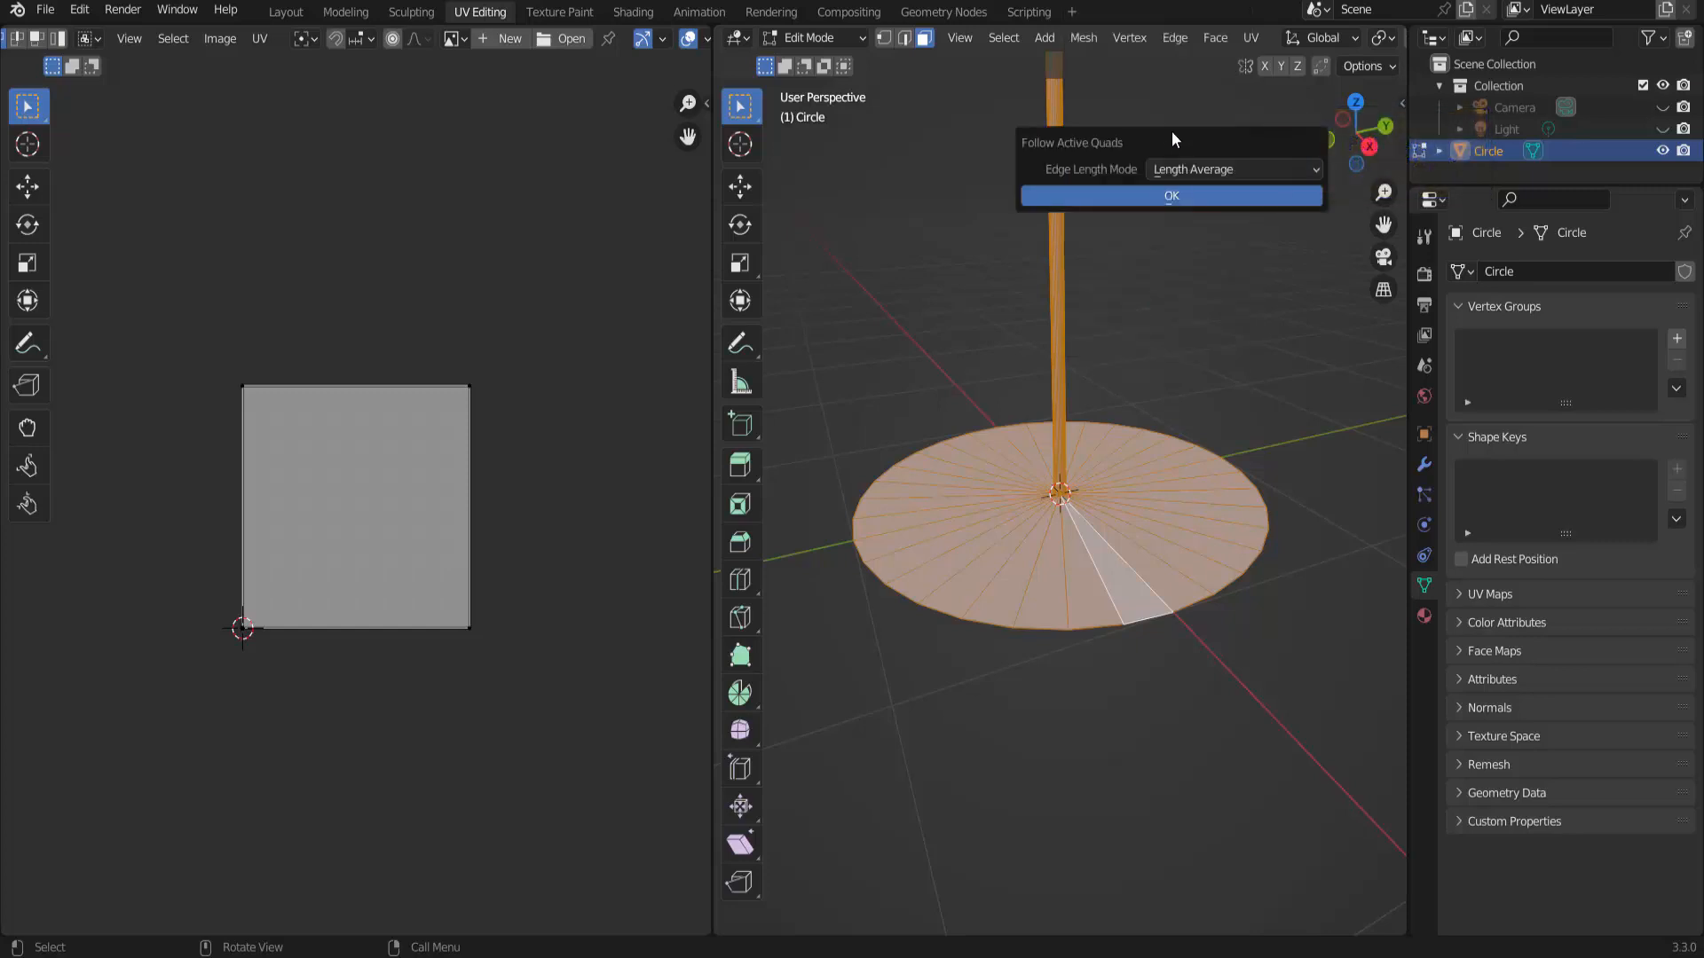
pyautogui.click(1171, 191)
pyautogui.scroll(-4, 287, 545)
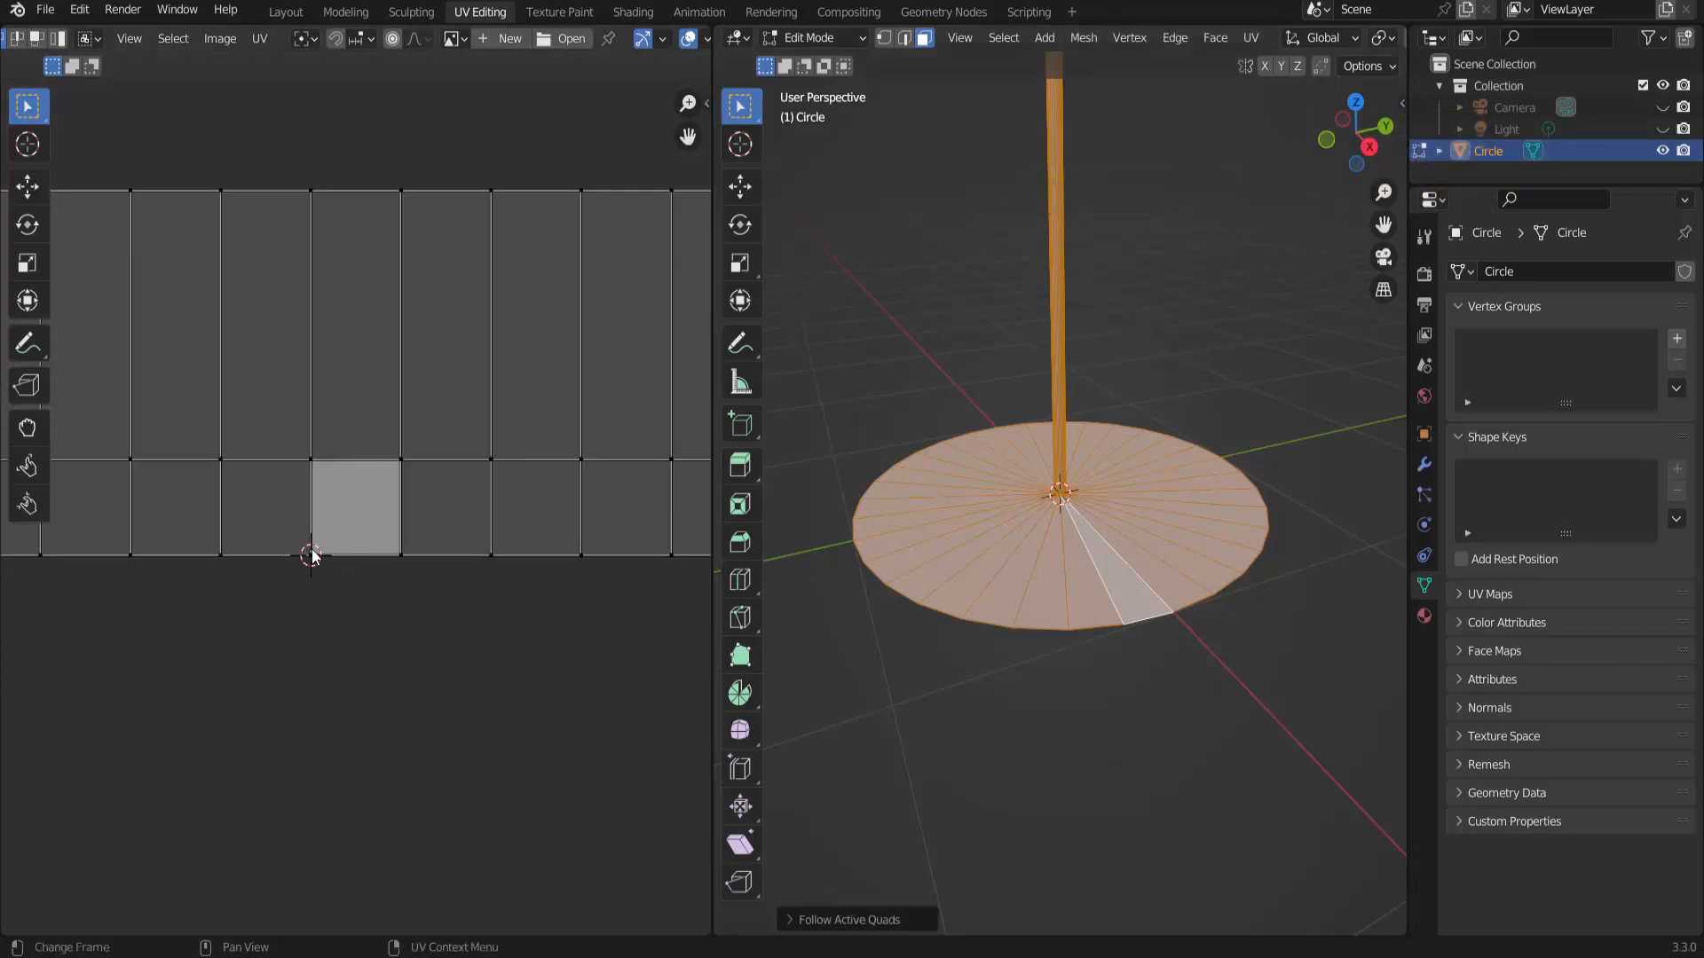
pyautogui.scroll(-6, 312, 550)
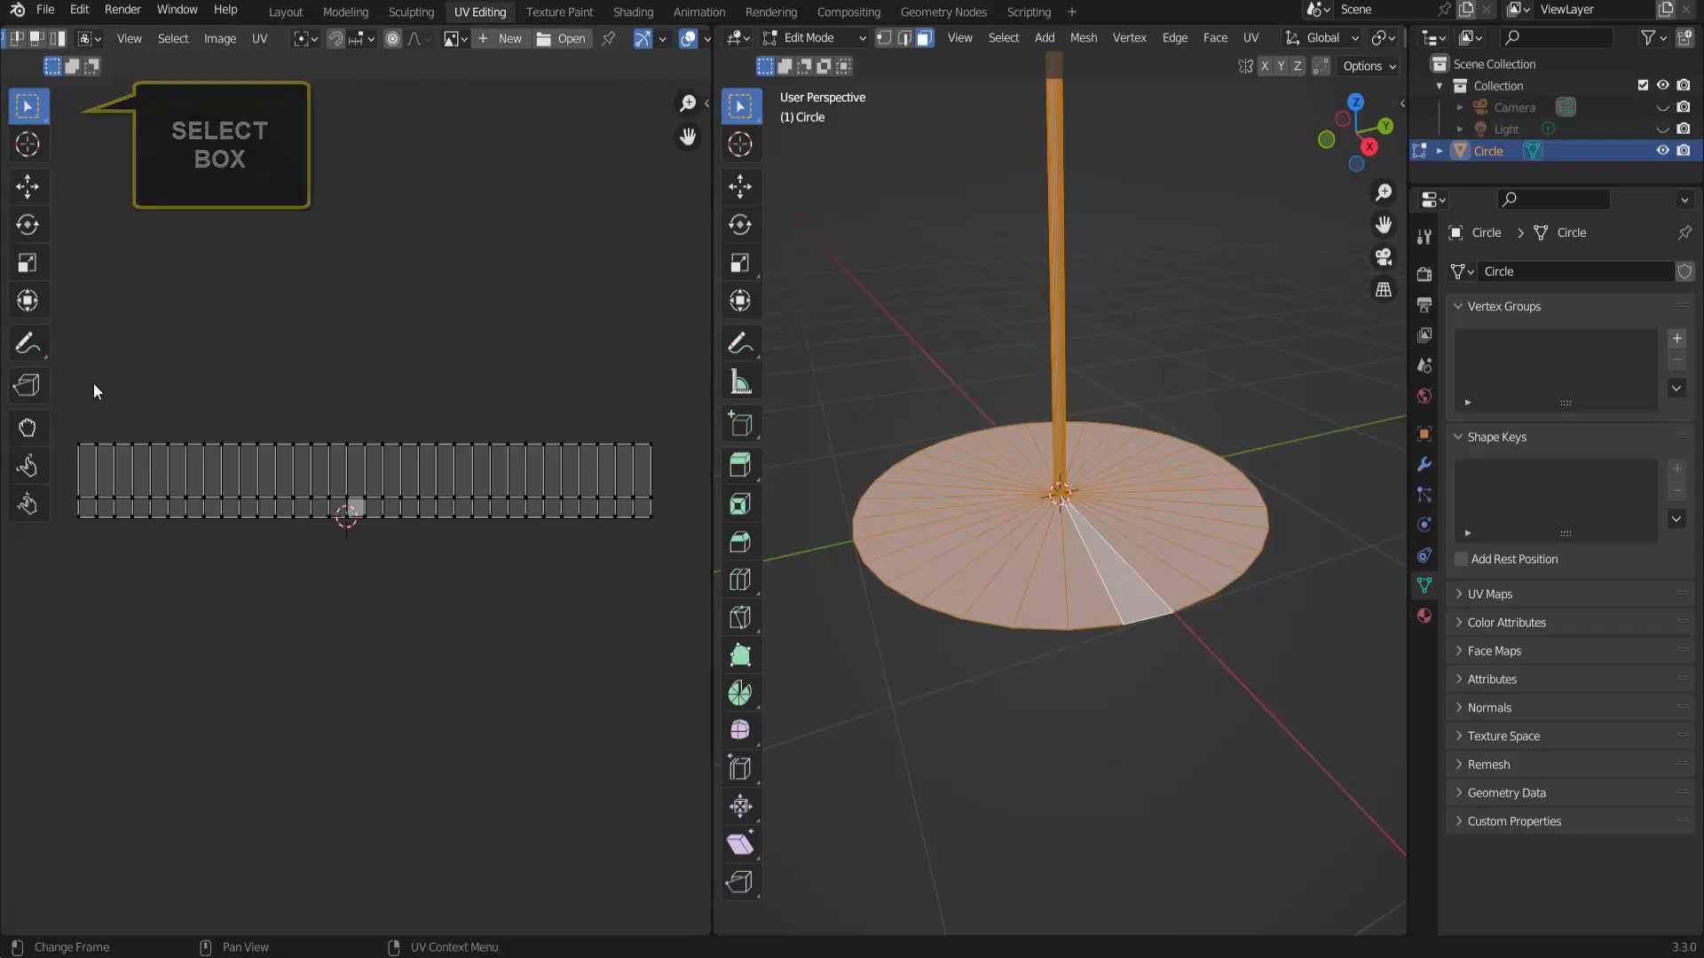
# Step: Box-select the top row of UV vertices and move it down vertically to shorten the upper row of UV faces
pyautogui.moveTo(64, 428); pyautogui.dragTo(671, 455)
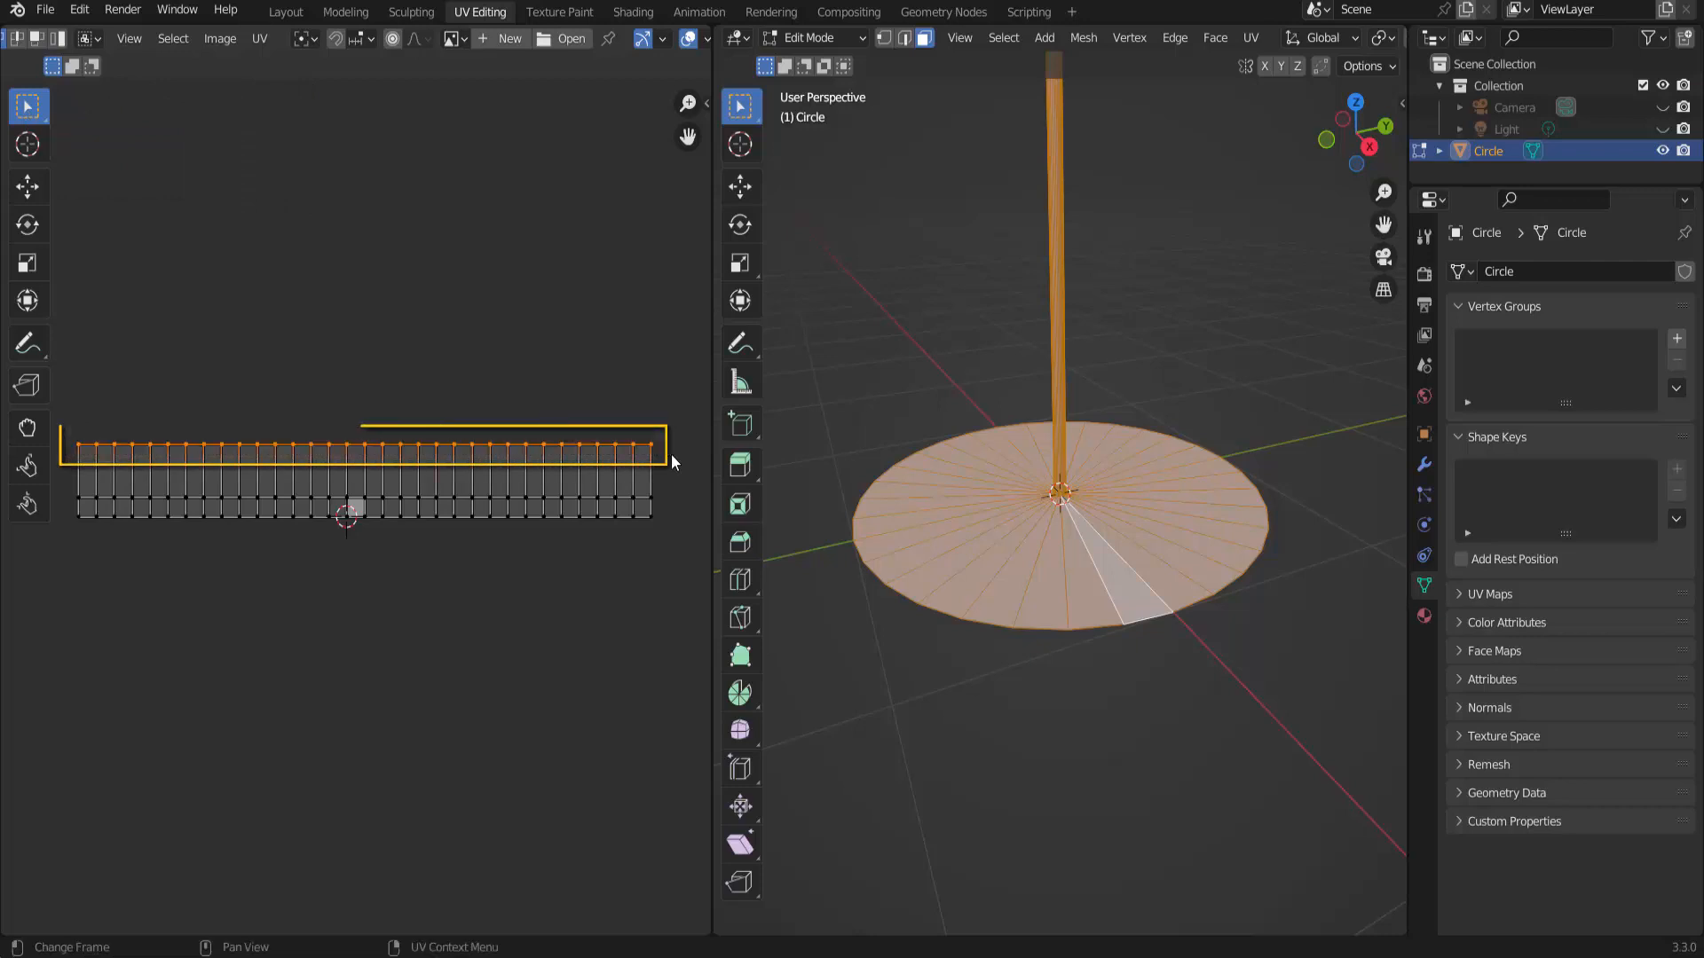
pyautogui.click(29, 188)
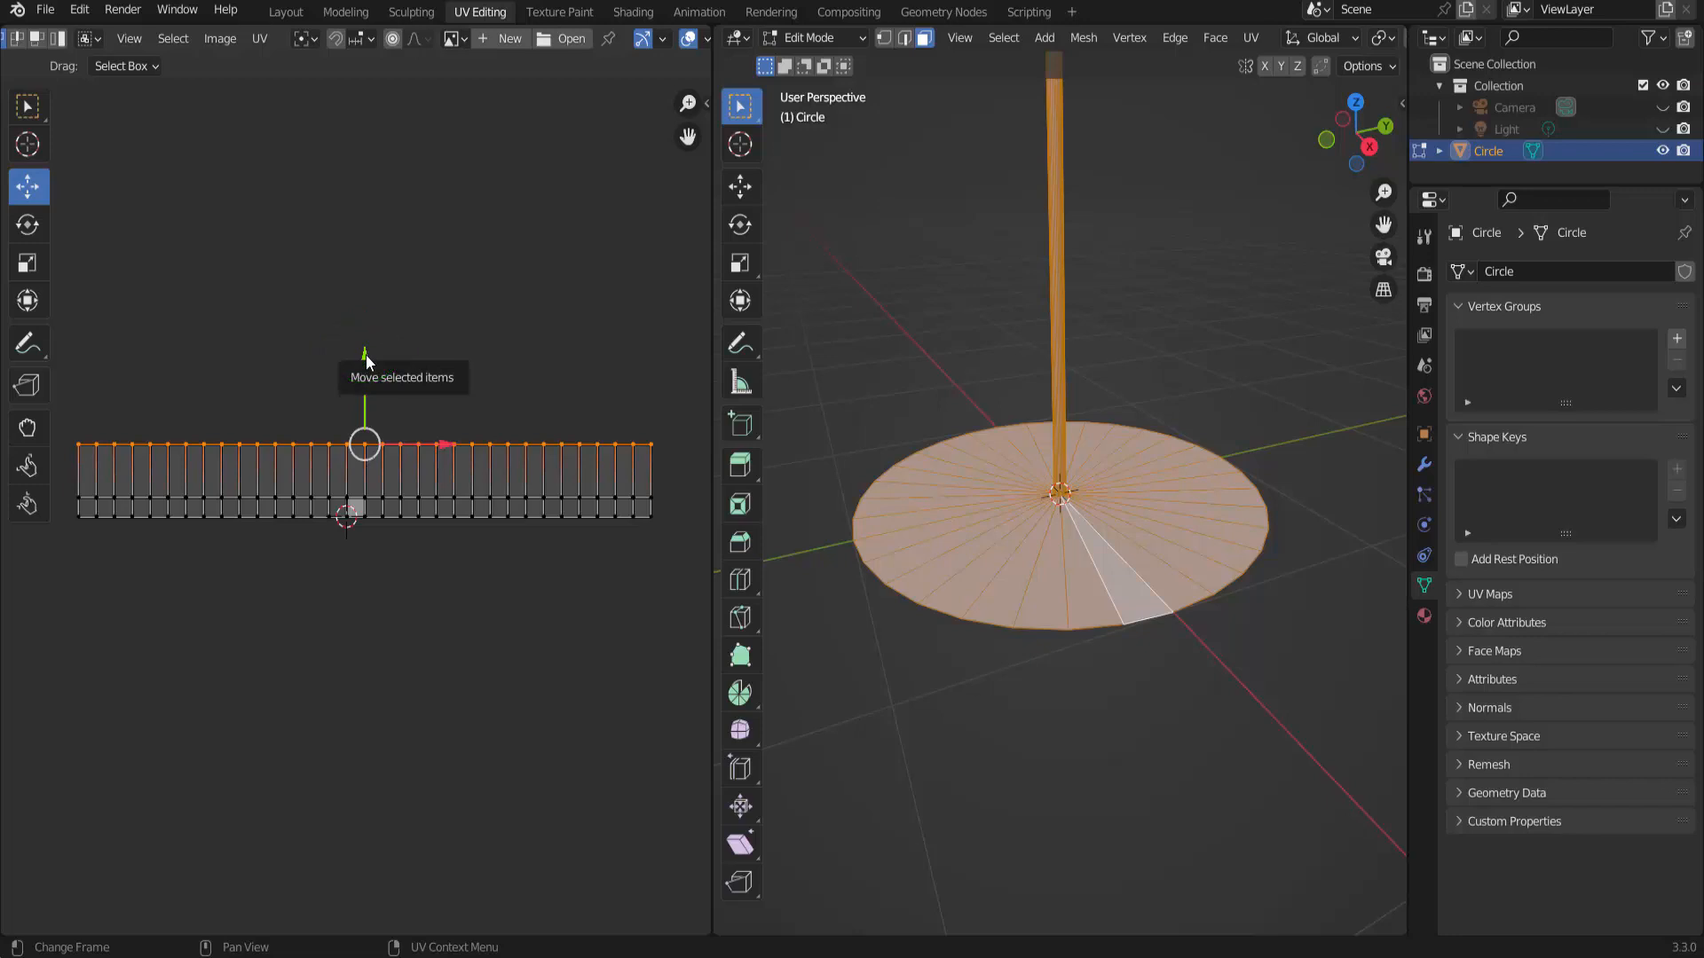
pyautogui.moveTo(366, 361); pyautogui.dragTo(367, 397)
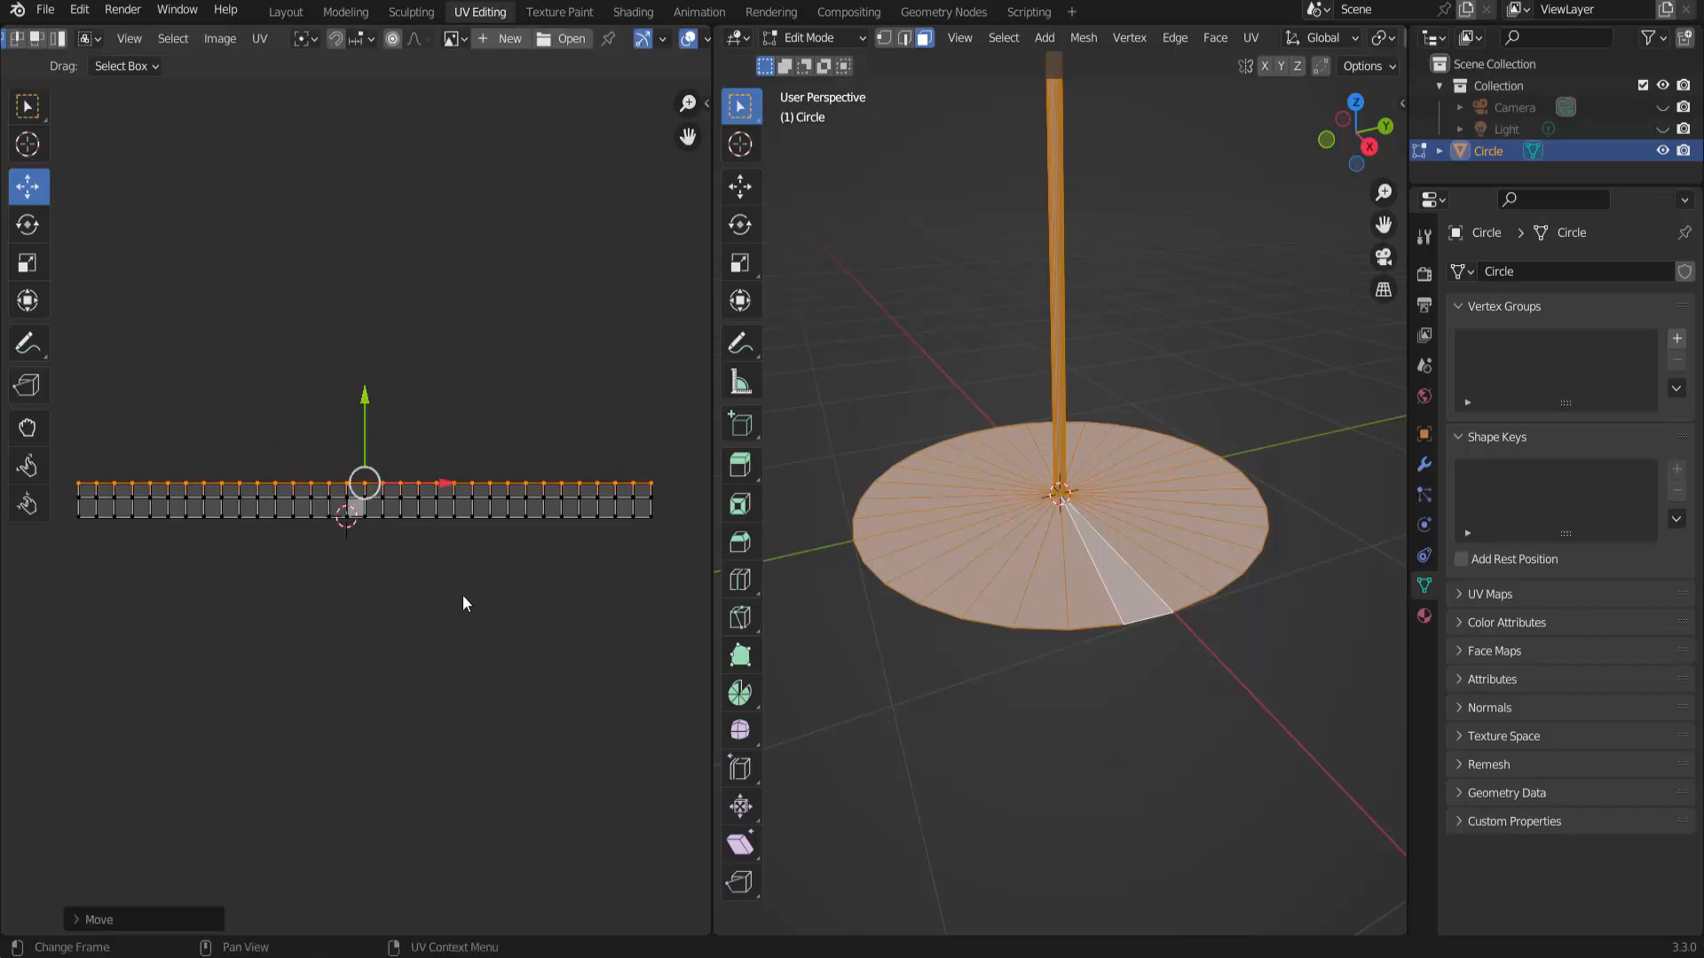
# Step: Return to the Layout workspace, shrink the timeline, and split the 3D viewport horizontally with a Shader Editor in the lower half
pyautogui.click(286, 12)
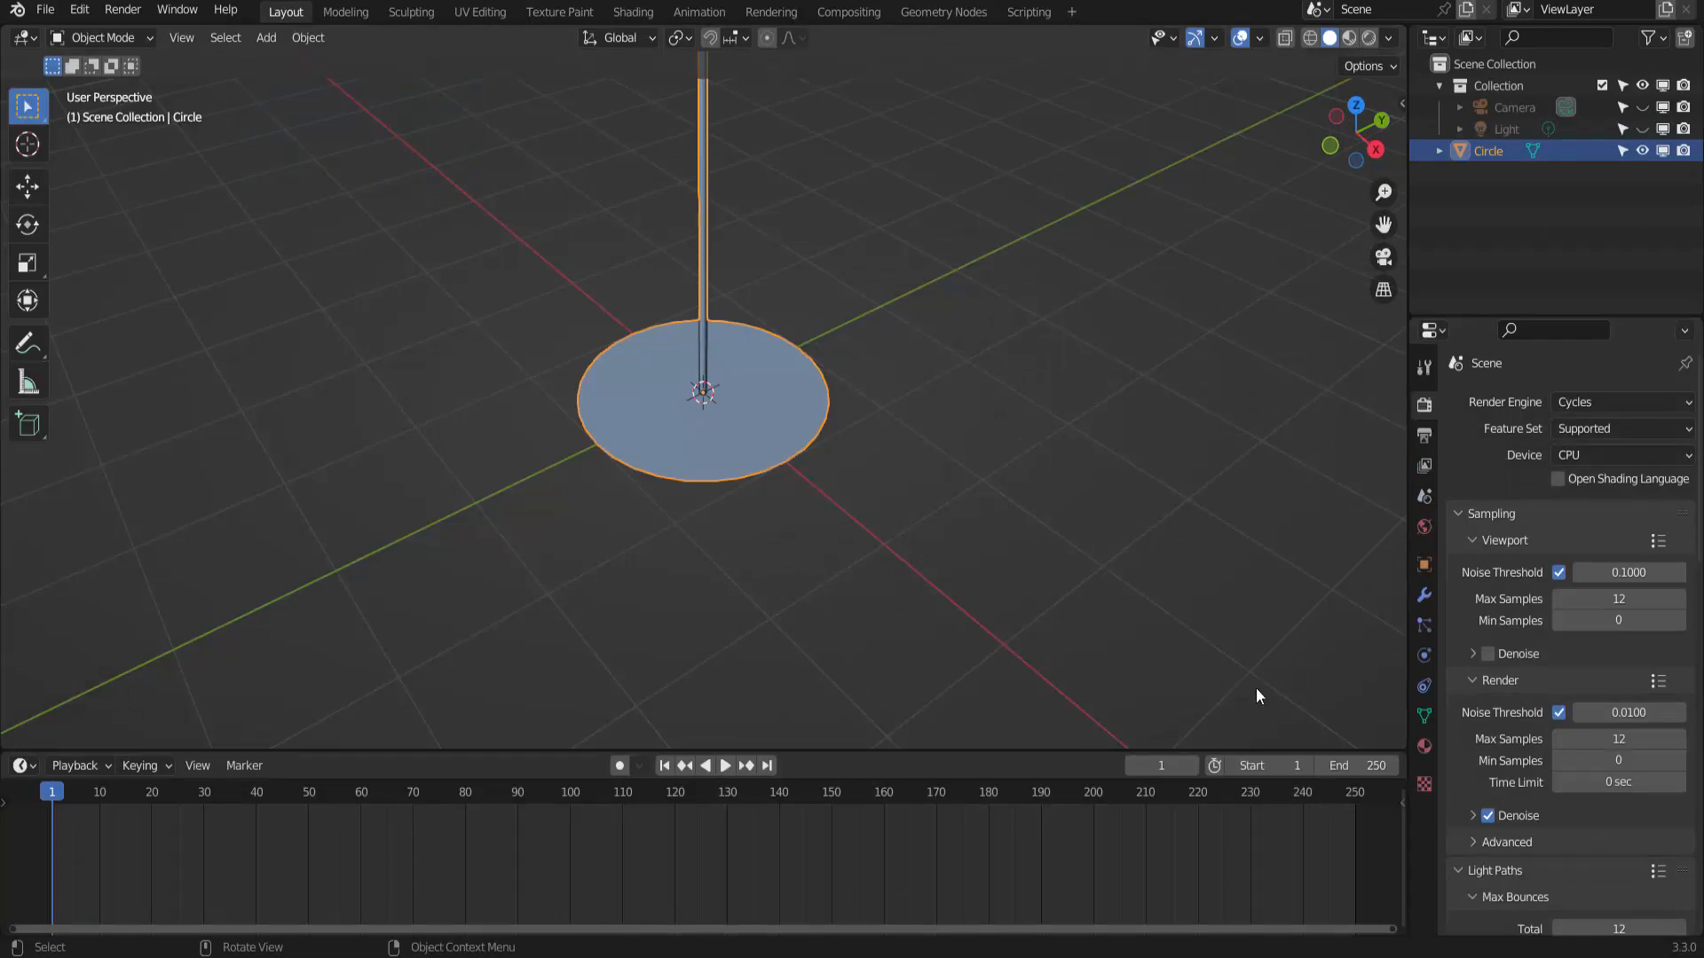
pyautogui.moveTo(1027, 753); pyautogui.dragTo(1034, 856)
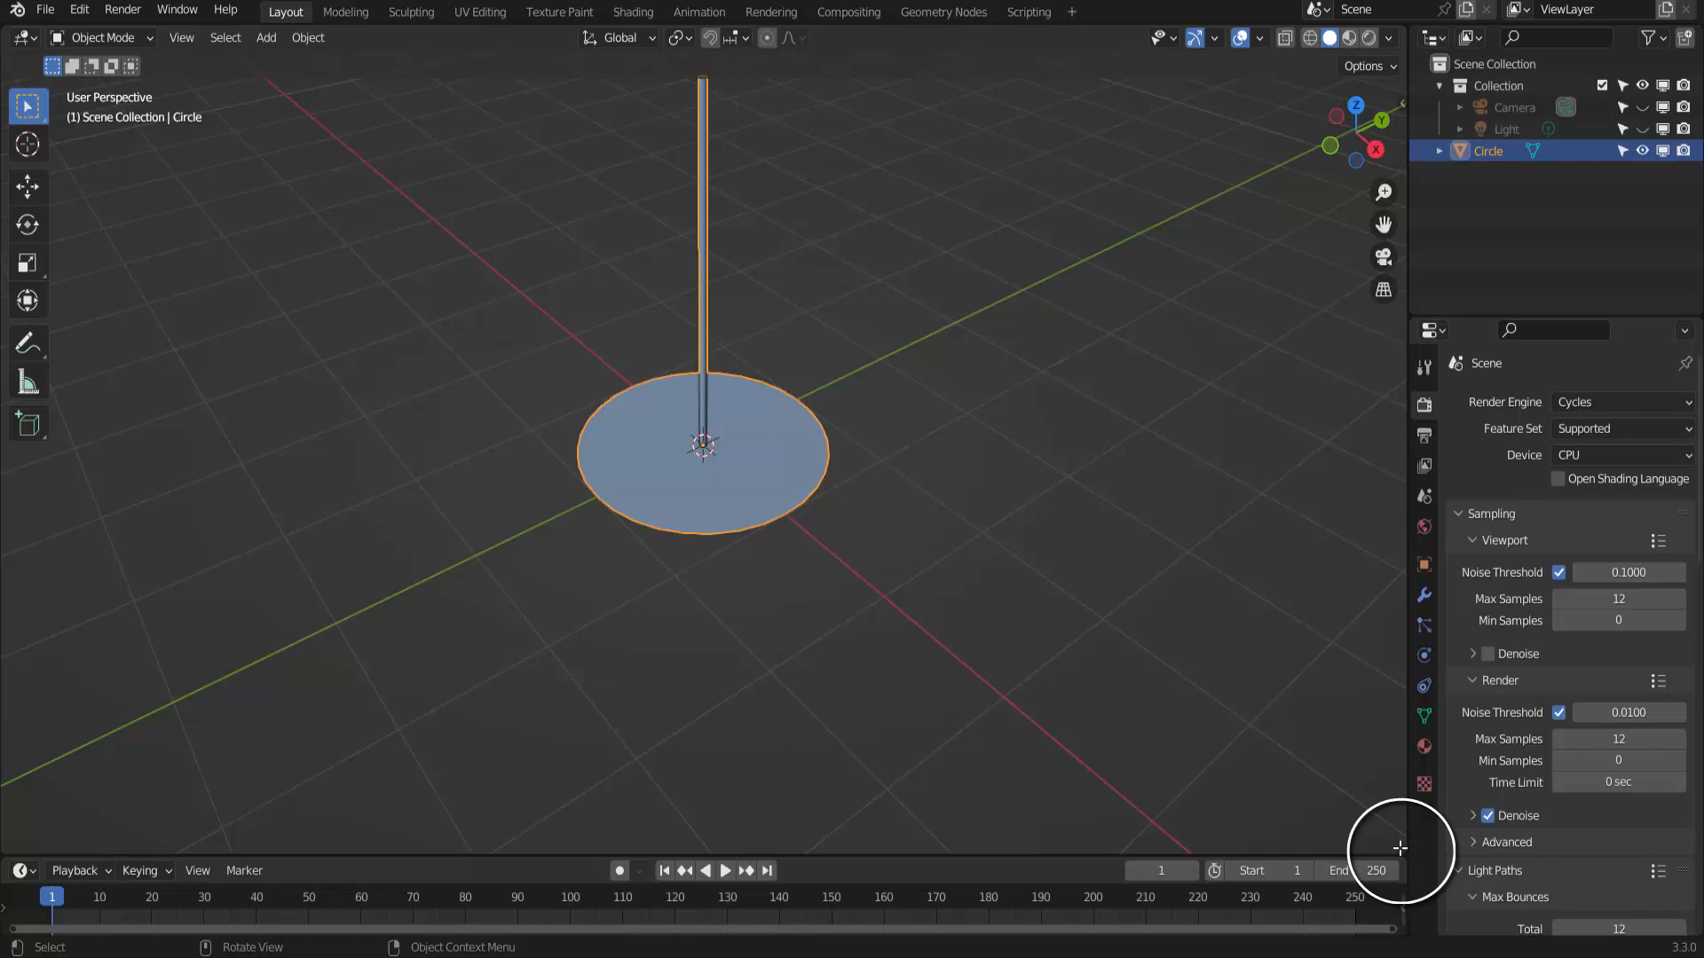
pyautogui.moveTo(1399, 848); pyautogui.dragTo(1322, 359)
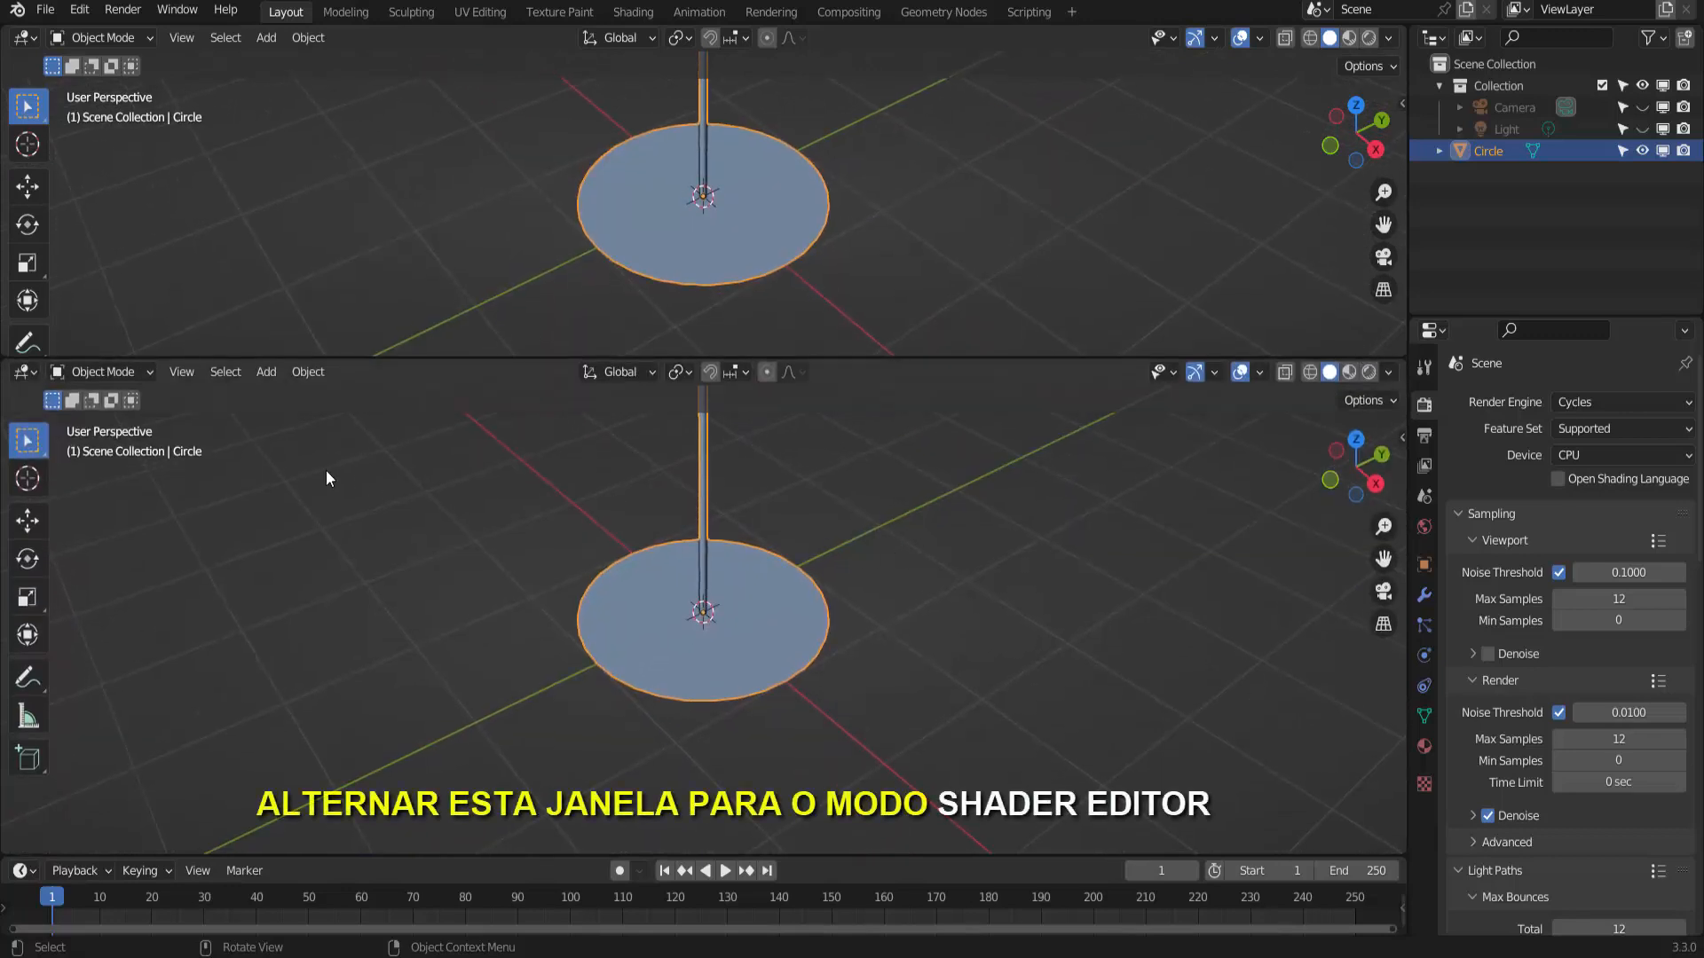
pyautogui.click(25, 374)
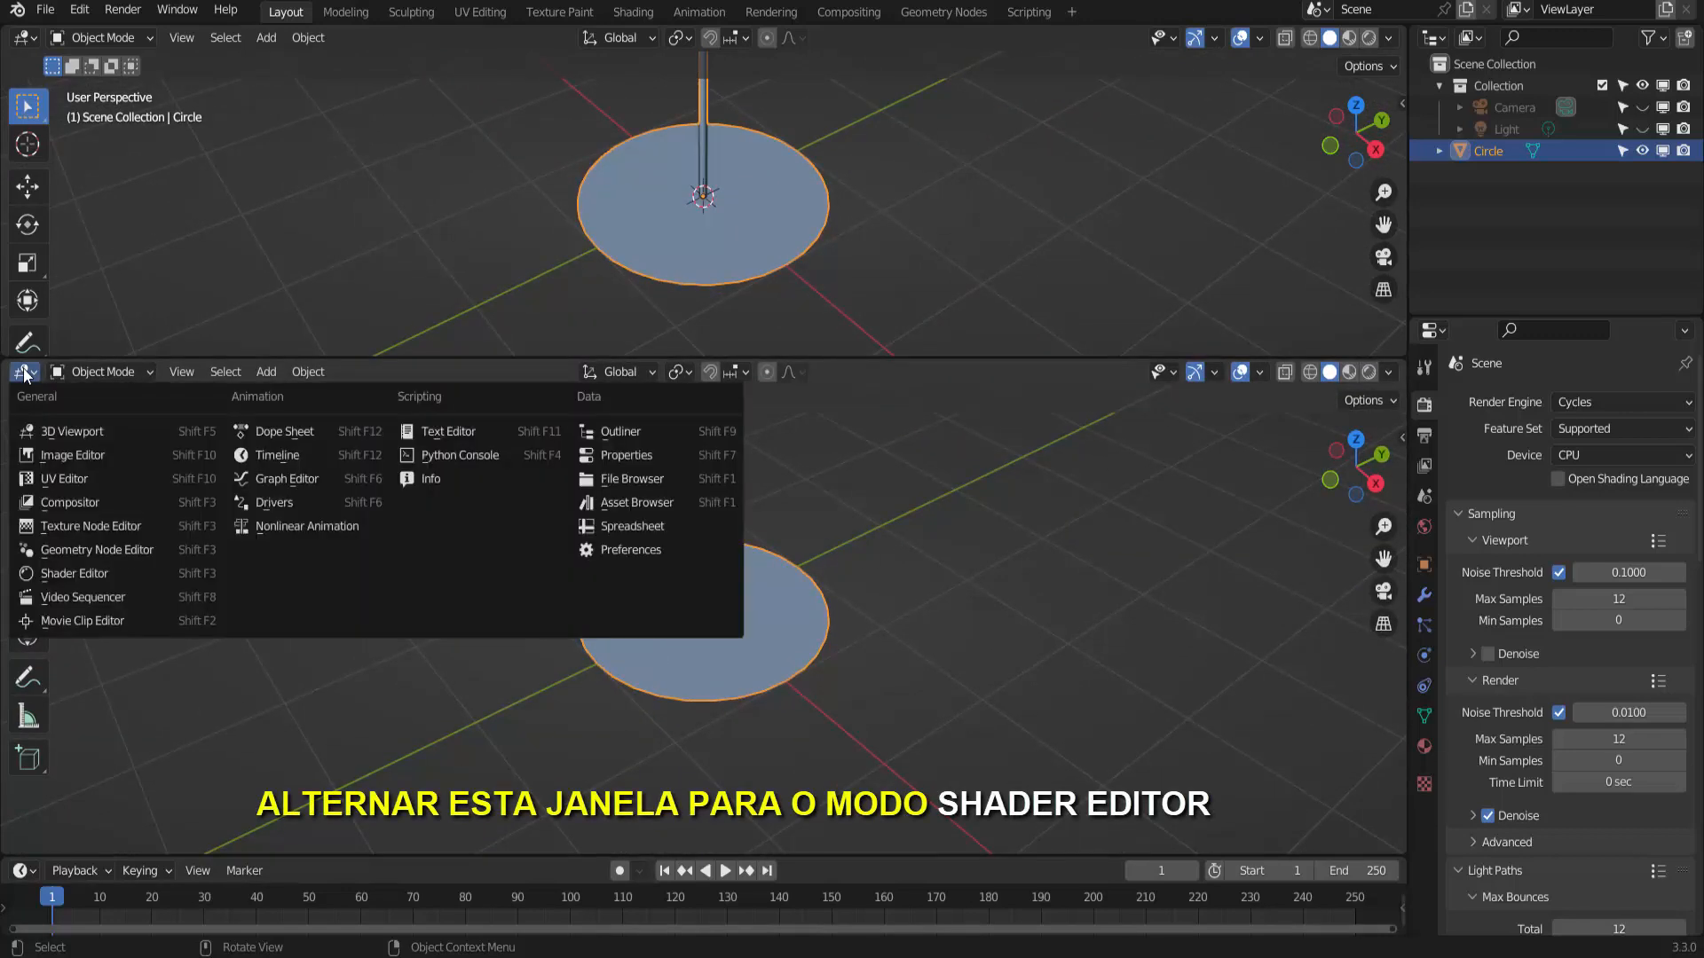
pyautogui.click(82, 575)
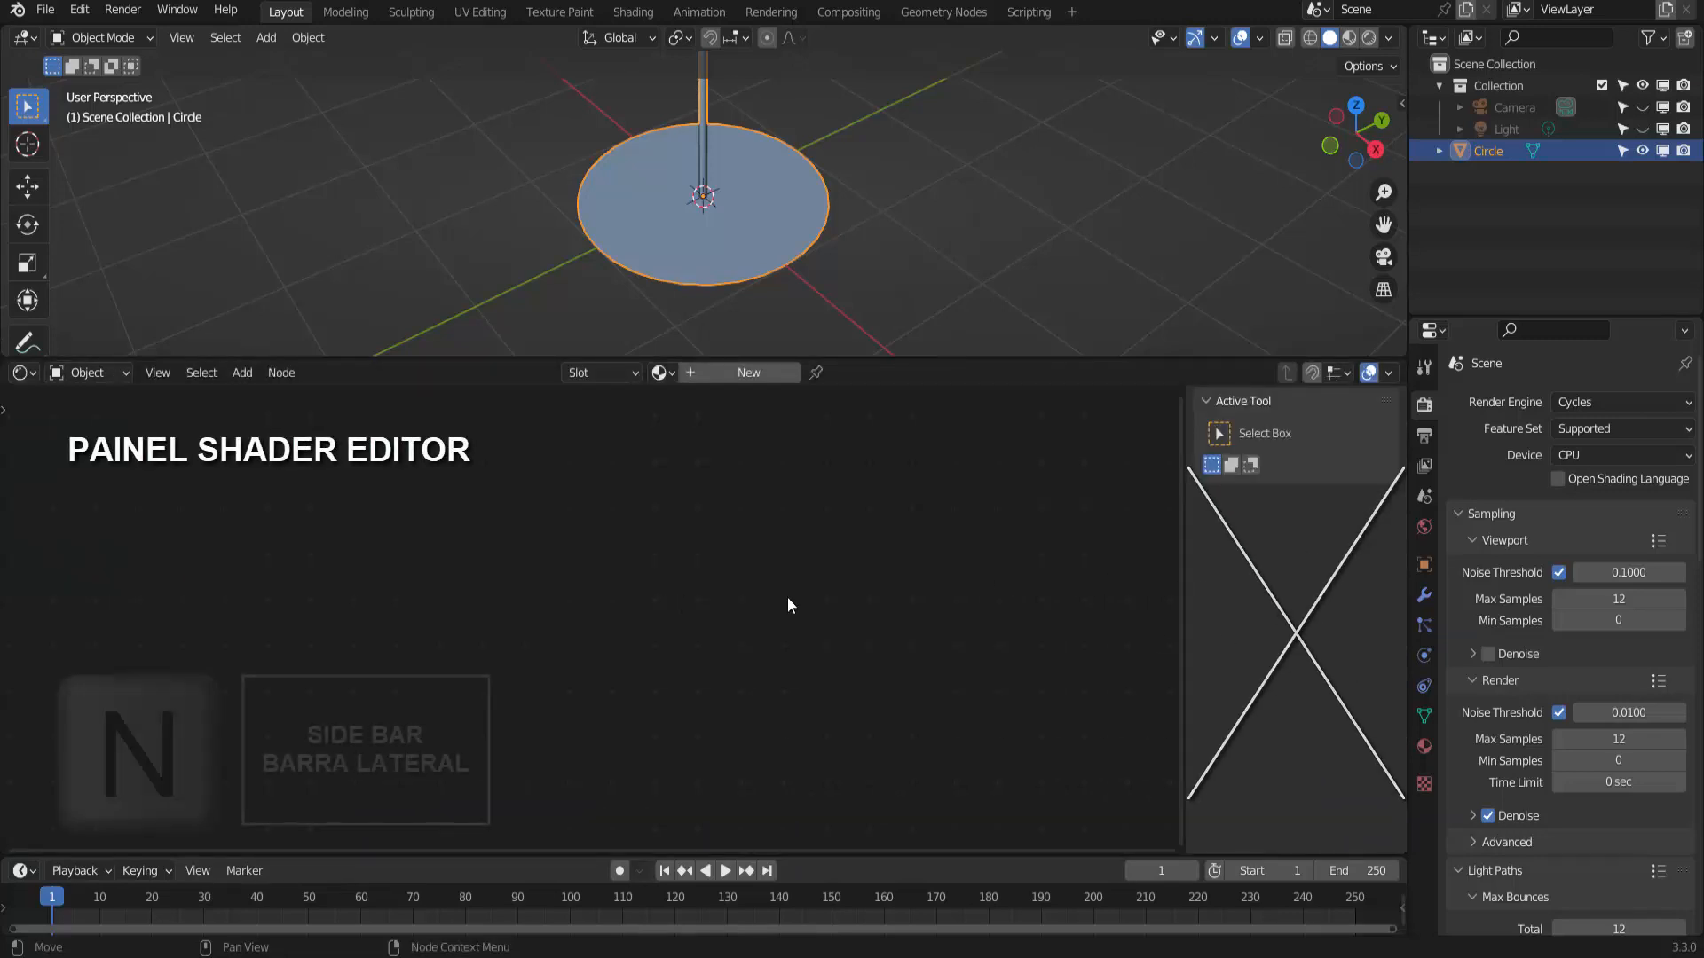
# Step: Hide the Shader Editor's sidebar and create a new material for the Circle object
pyautogui.press('n')
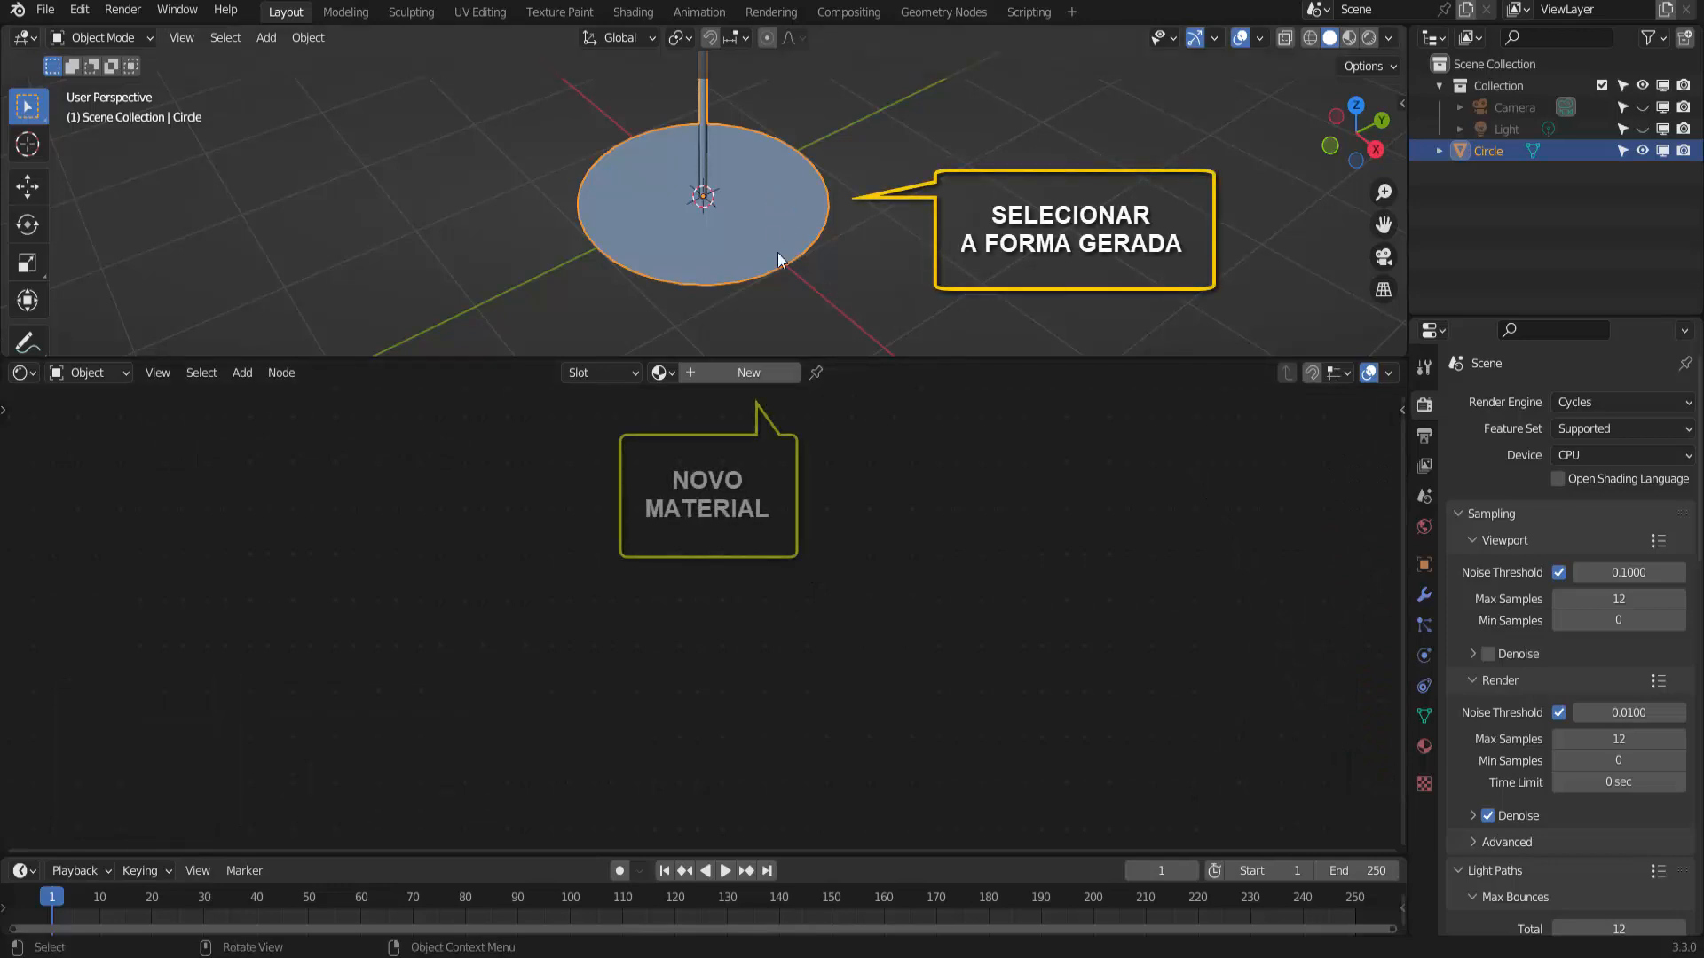
pyautogui.click(742, 375)
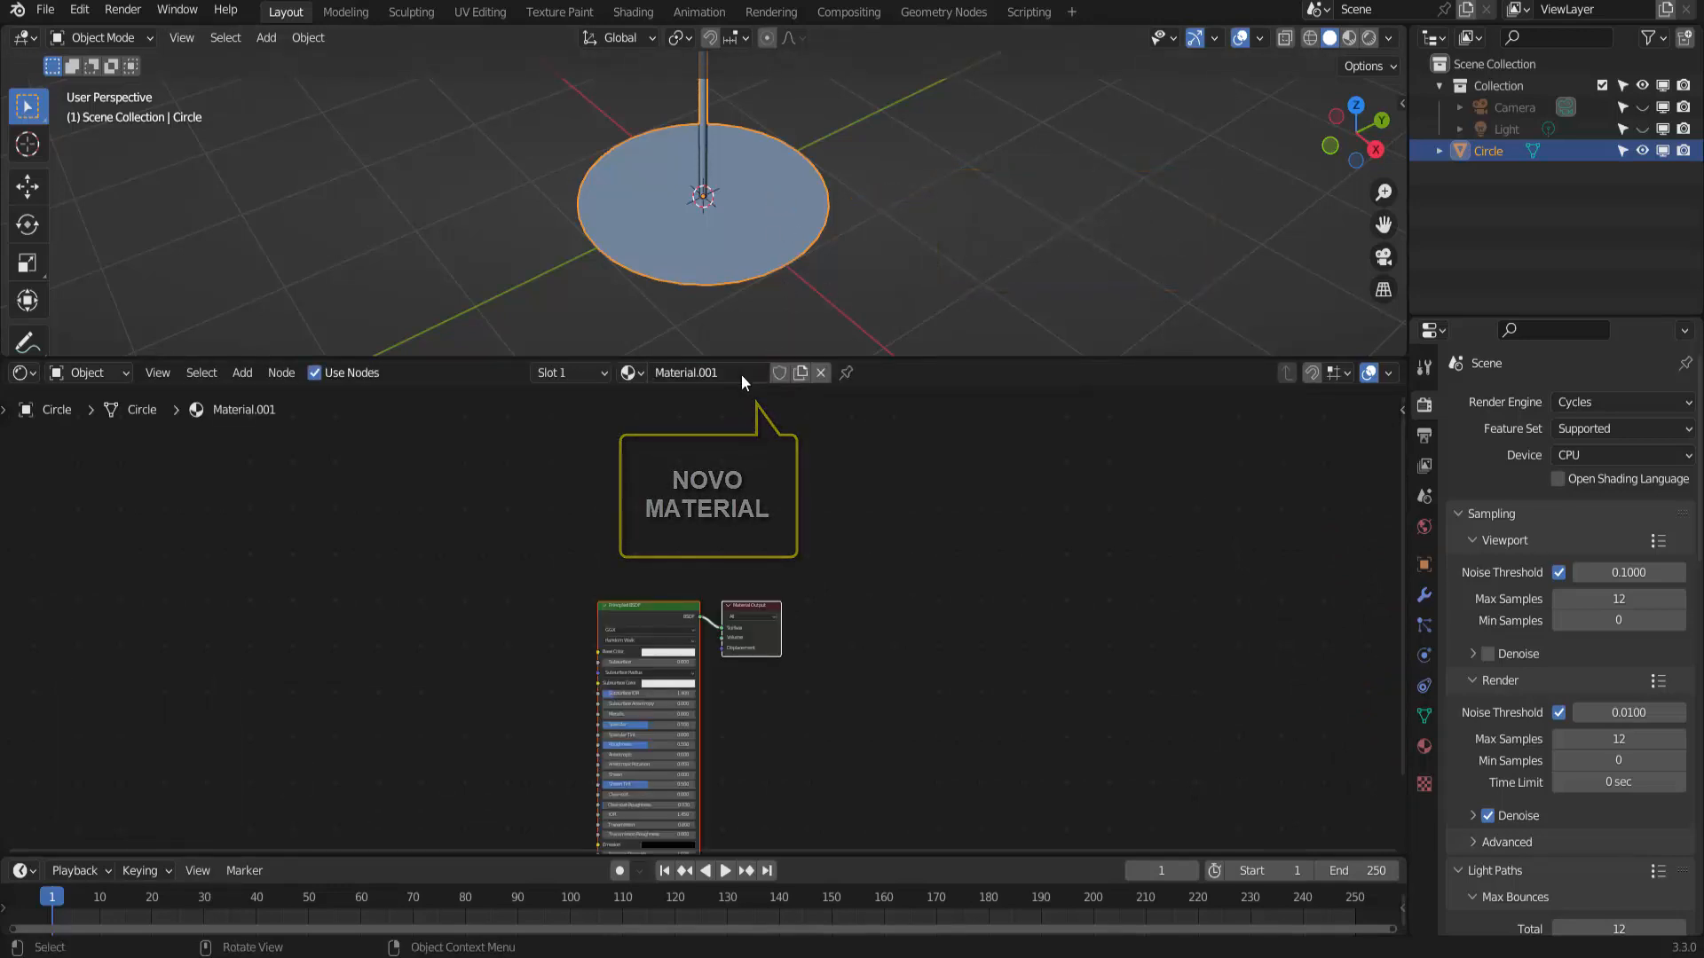
pyautogui.scroll(3, 630, 531)
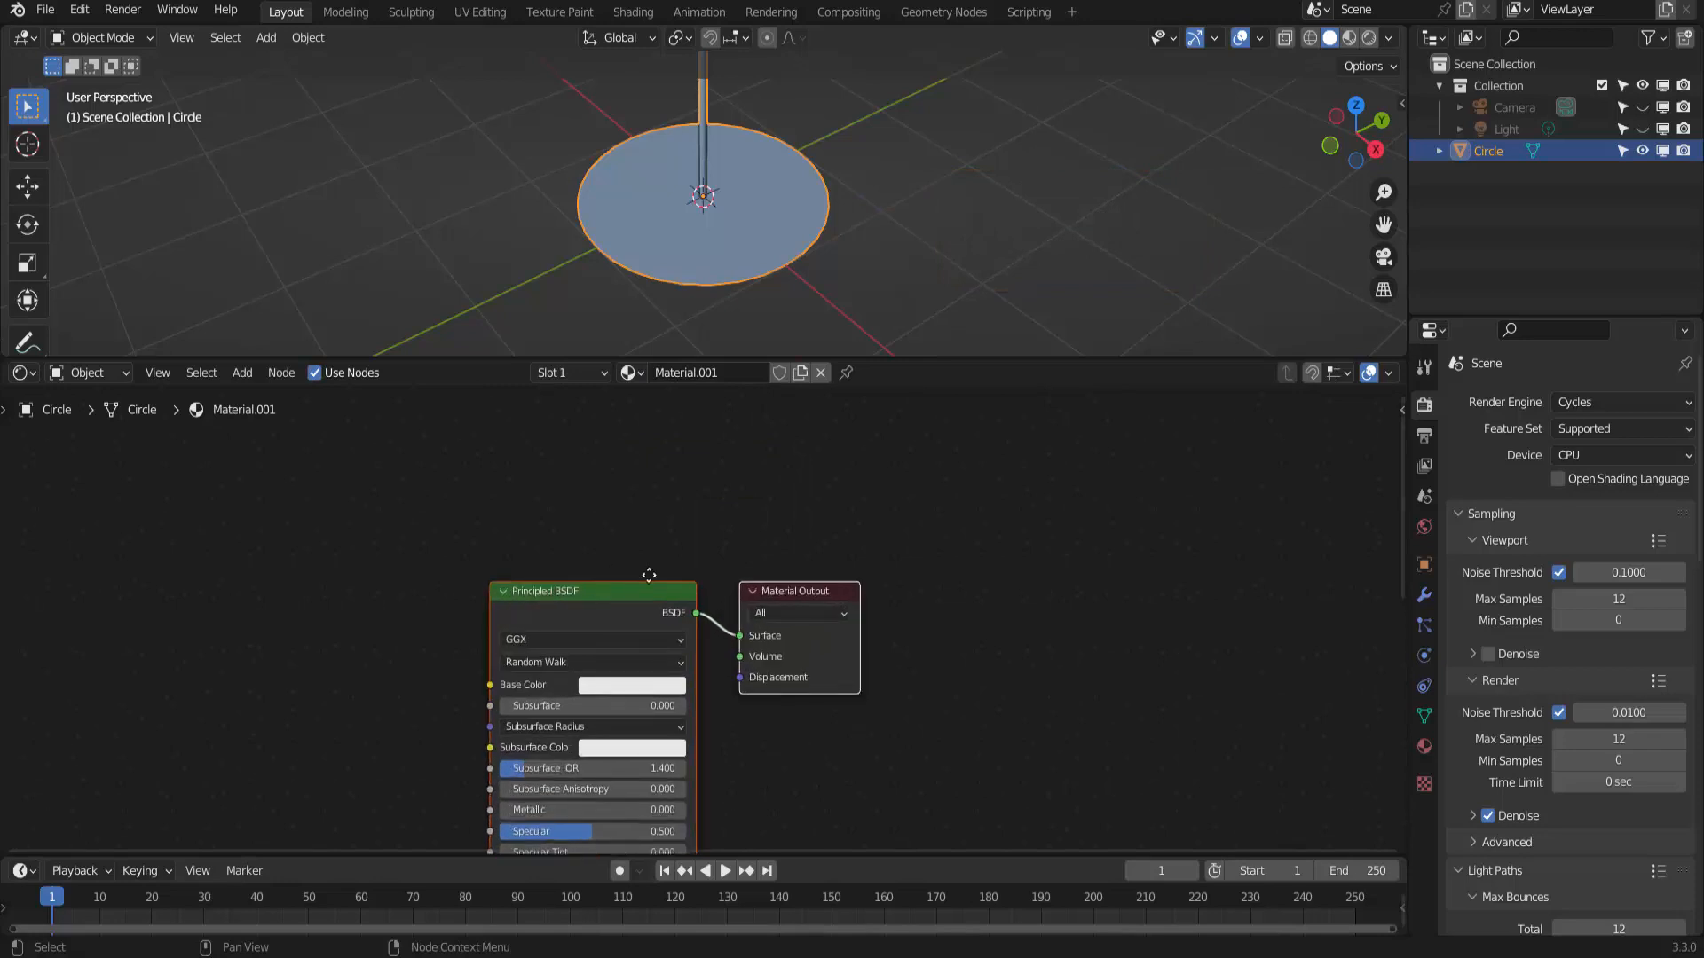
# Step: Show the Circle's material properties and delete the Principled BSDF node, leaving only the Material Output
pyautogui.moveTo(649, 575); pyautogui.dragTo(1051, 431, button='middle')
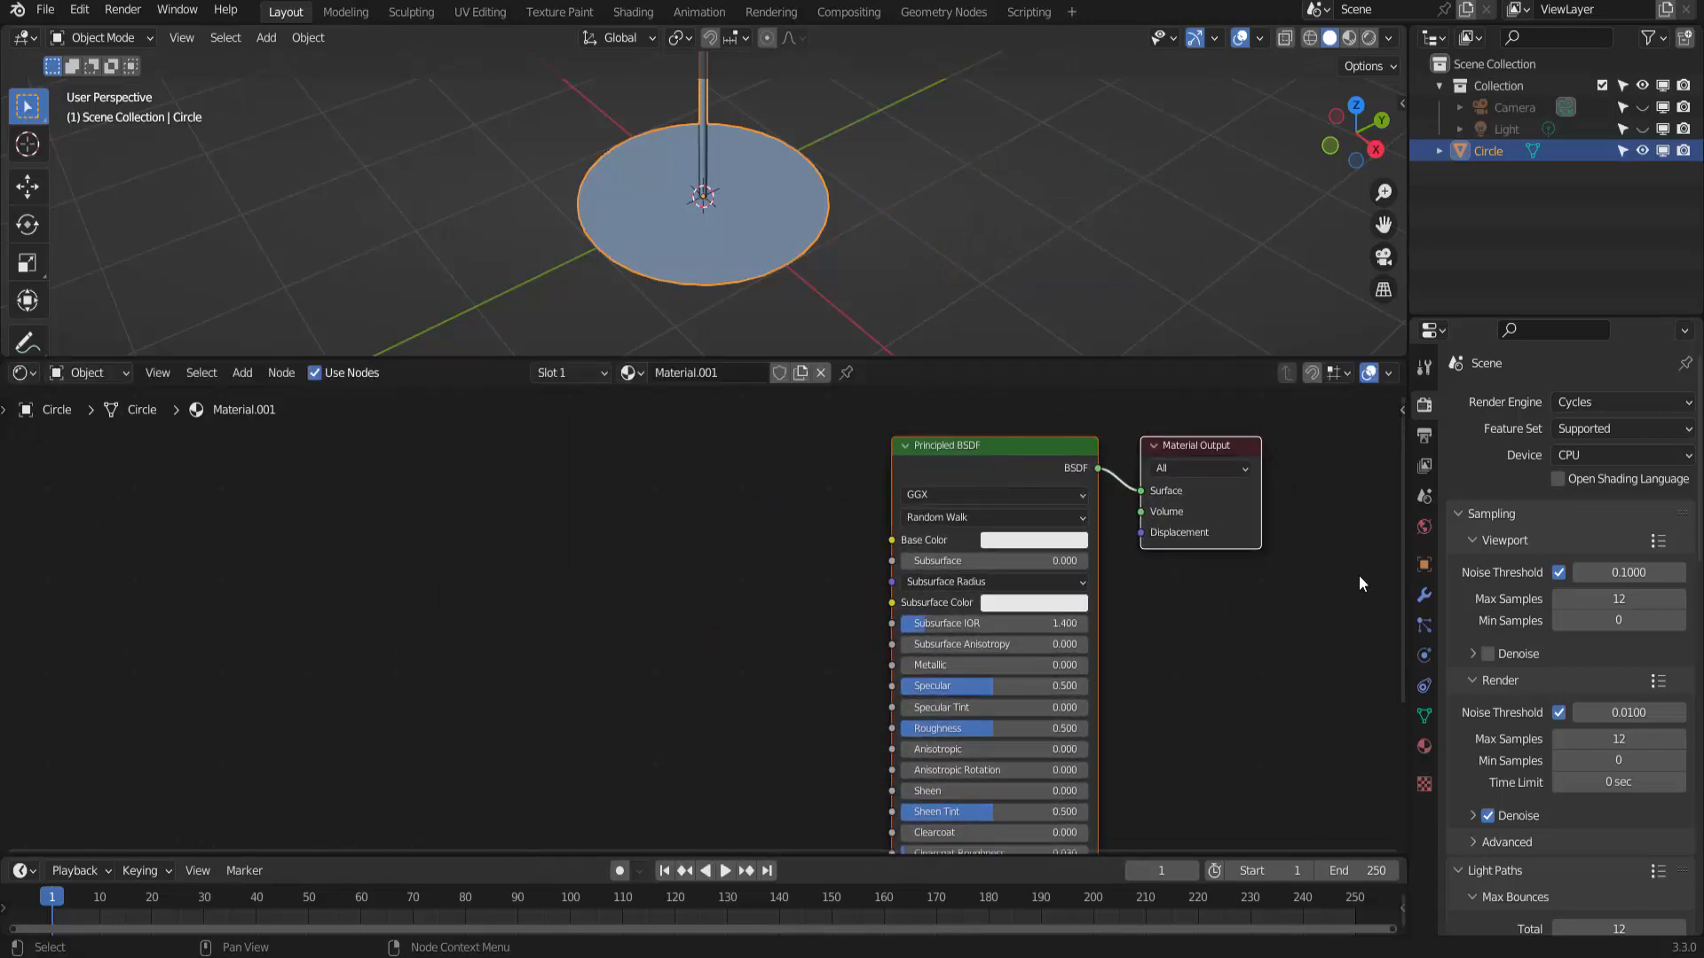
pyautogui.click(1423, 749)
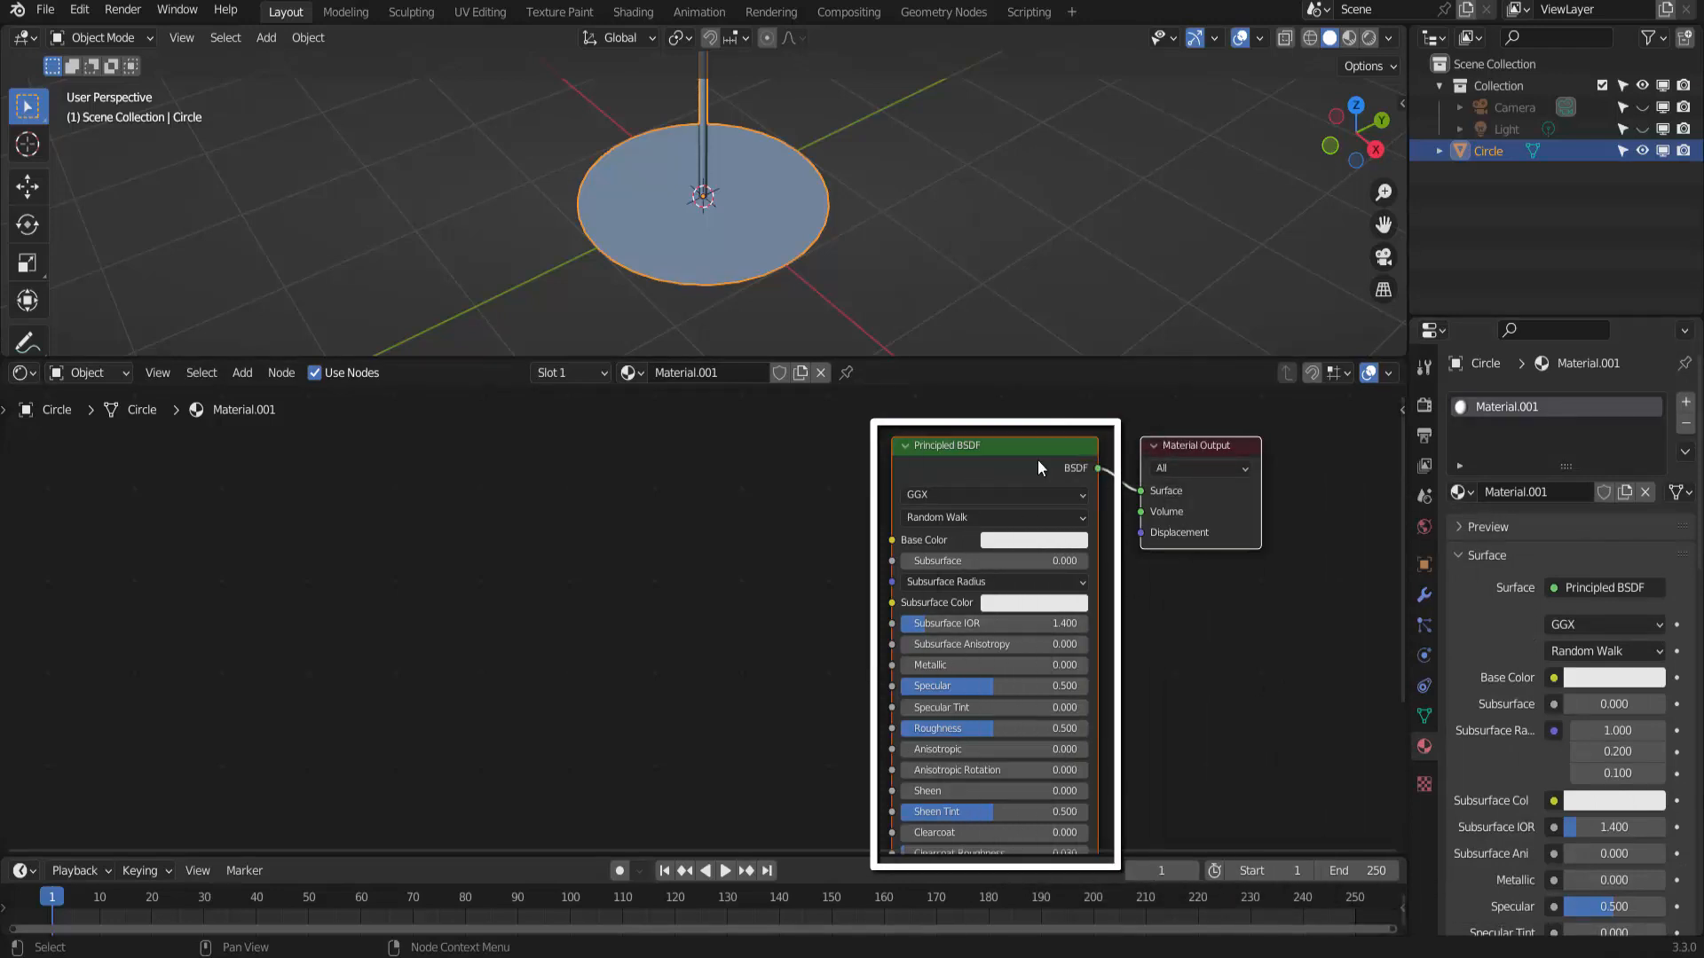
pyautogui.click(976, 449)
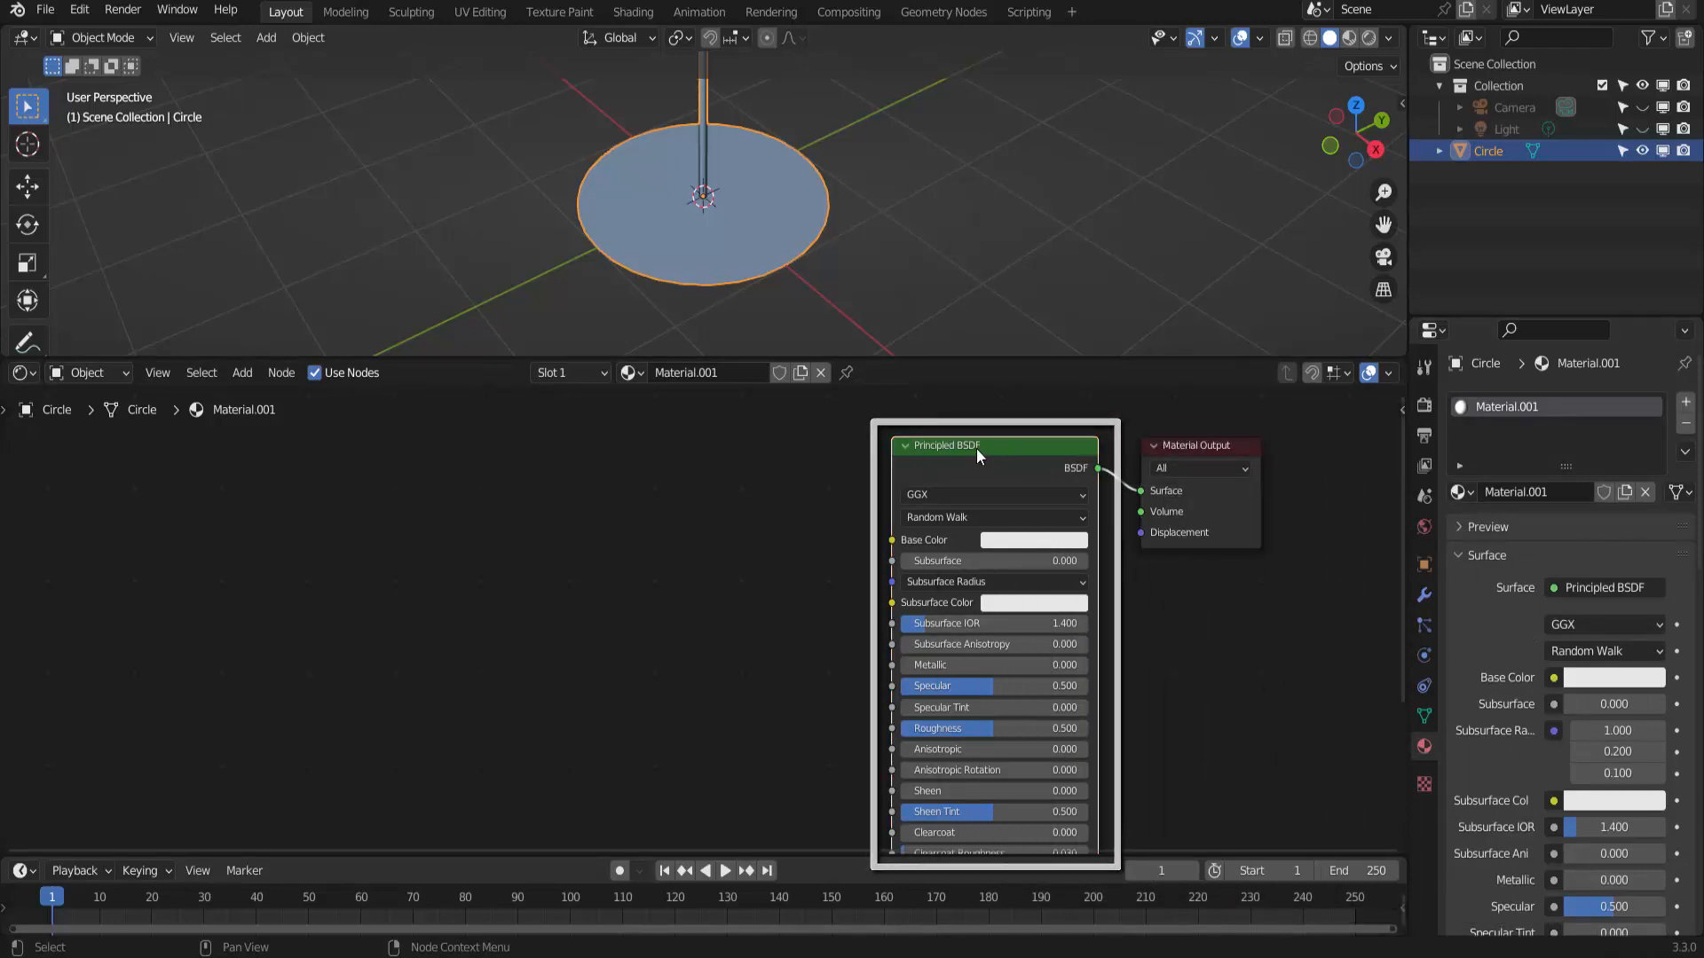
pyautogui.press('x')
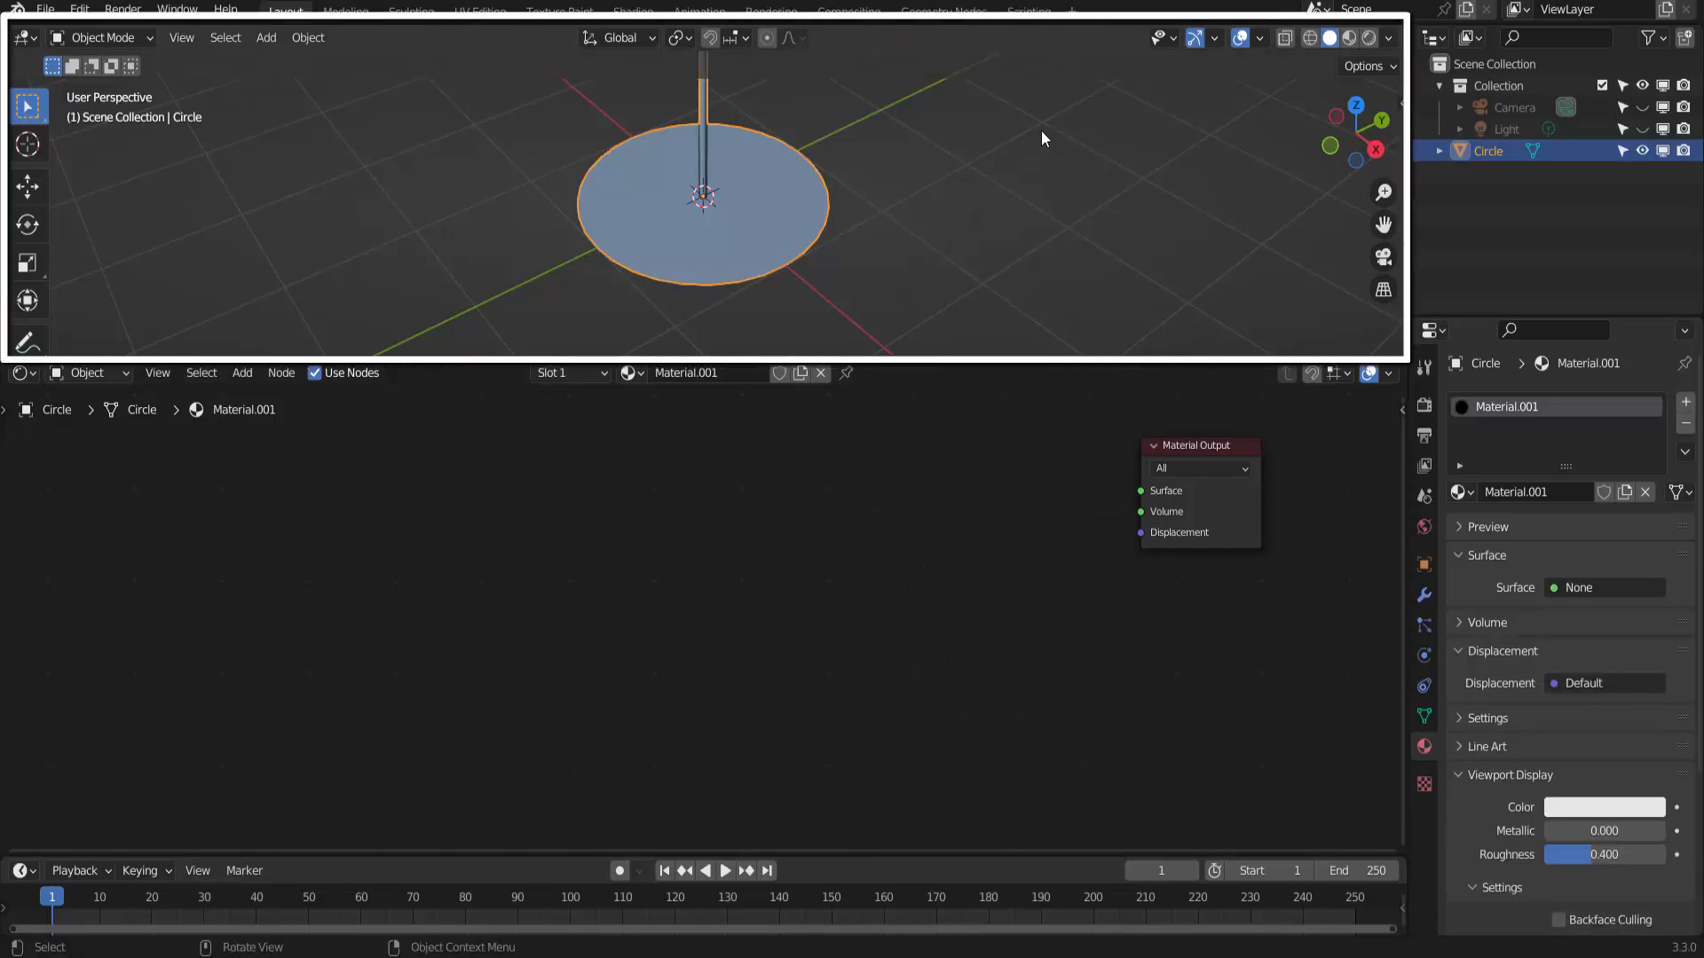
# Step: Switch the viewport to rendered shading and darken the world background color to black
pyautogui.click(1370, 37)
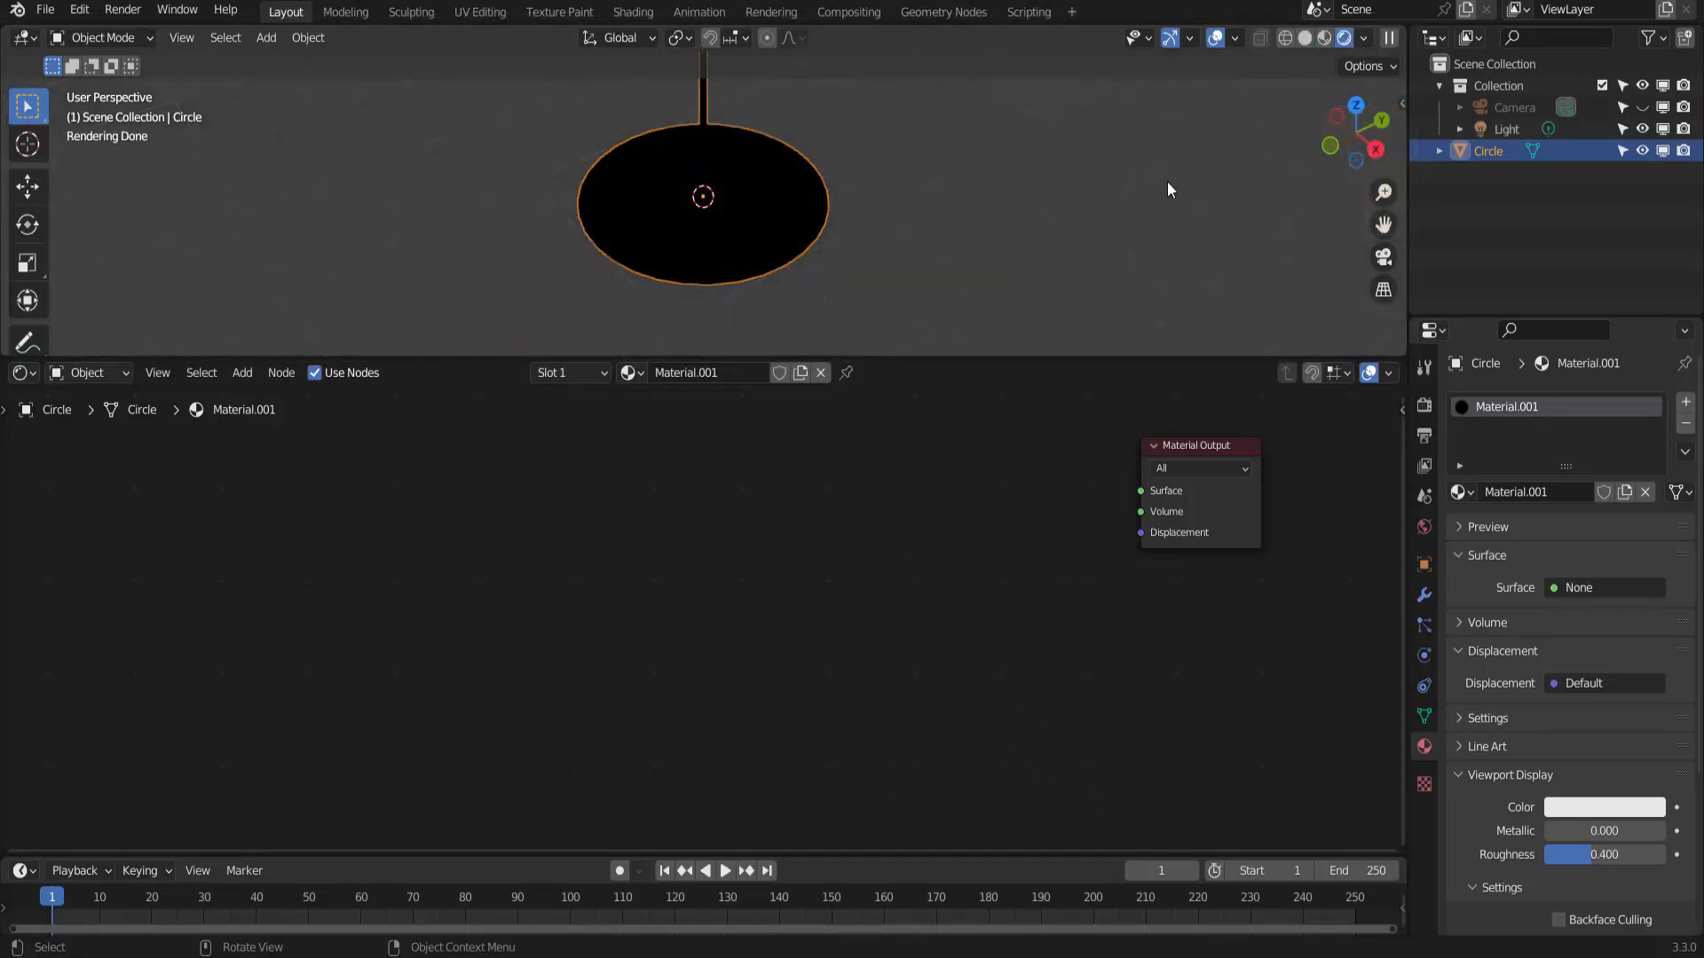
pyautogui.click(1424, 529)
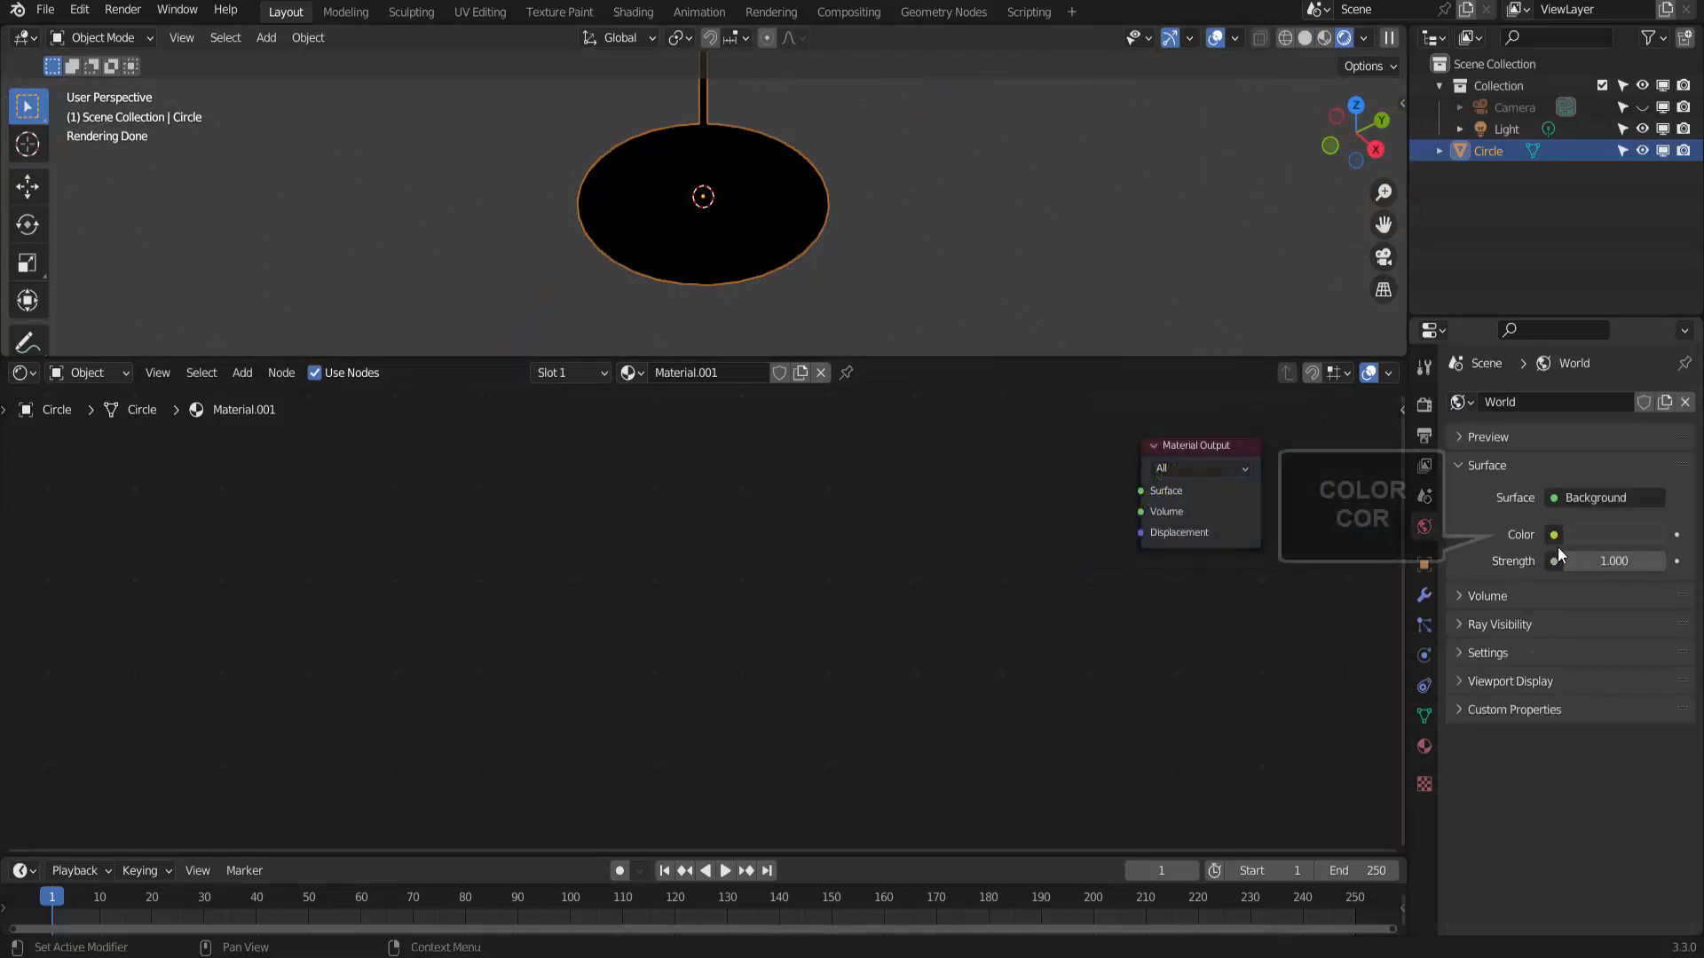
pyautogui.click(1627, 531)
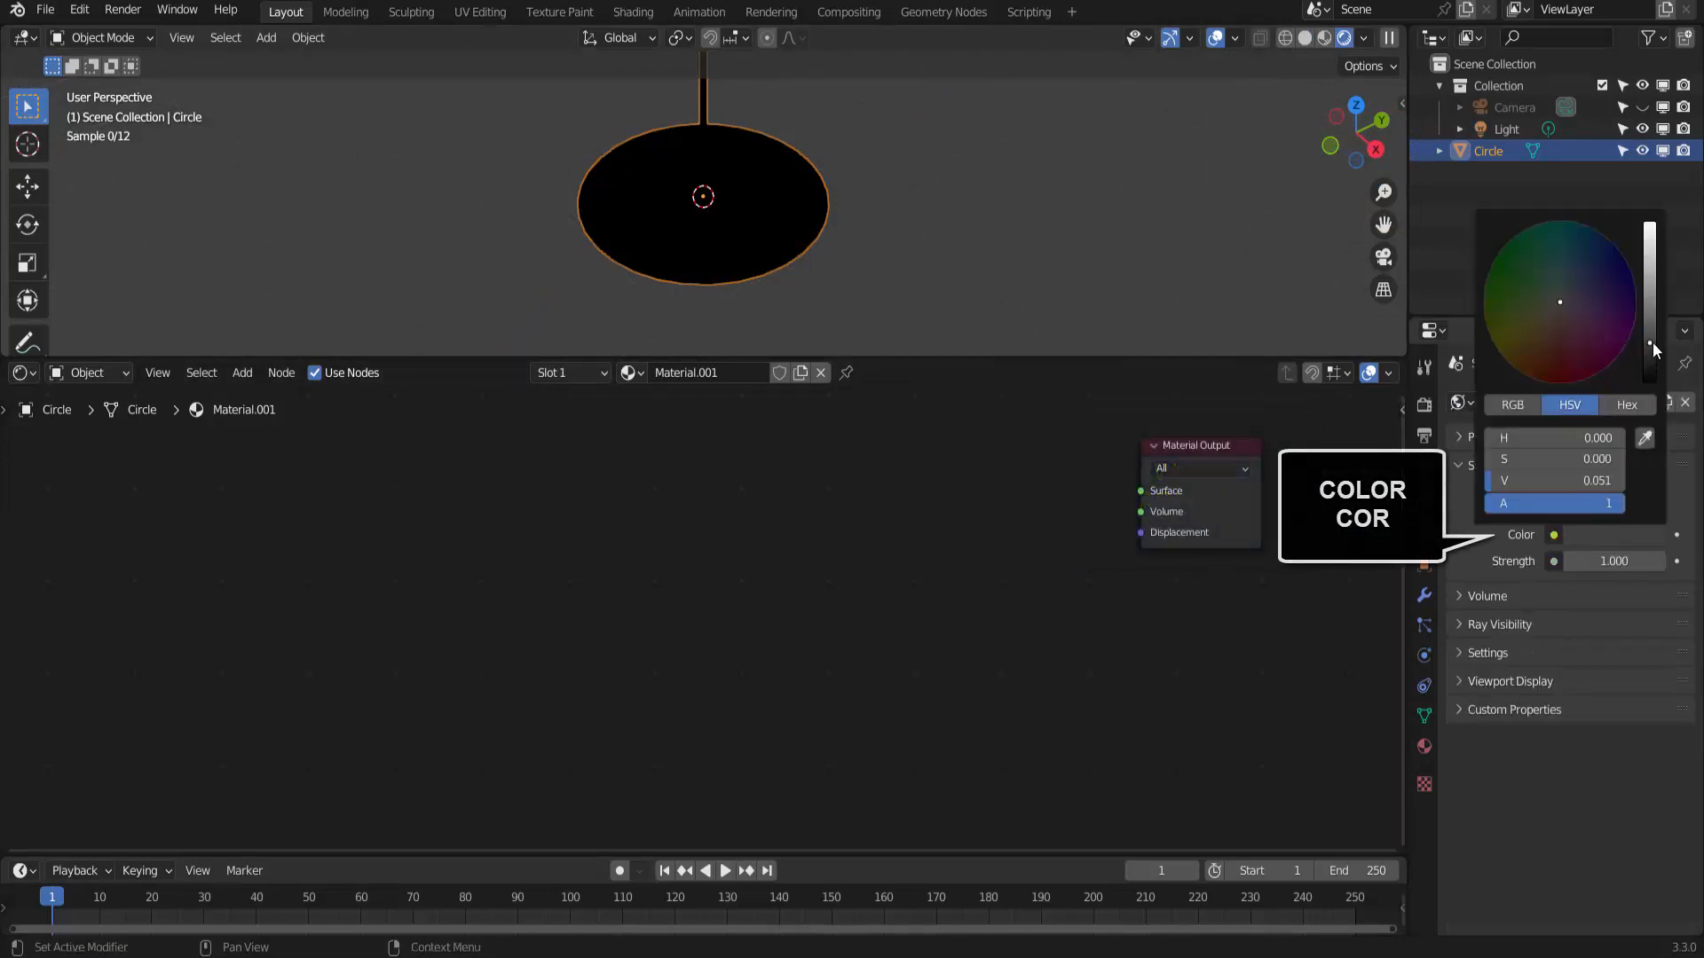
pyautogui.click(1650, 355)
pyautogui.moveTo(1651, 358); pyautogui.dragTo(1651, 379)
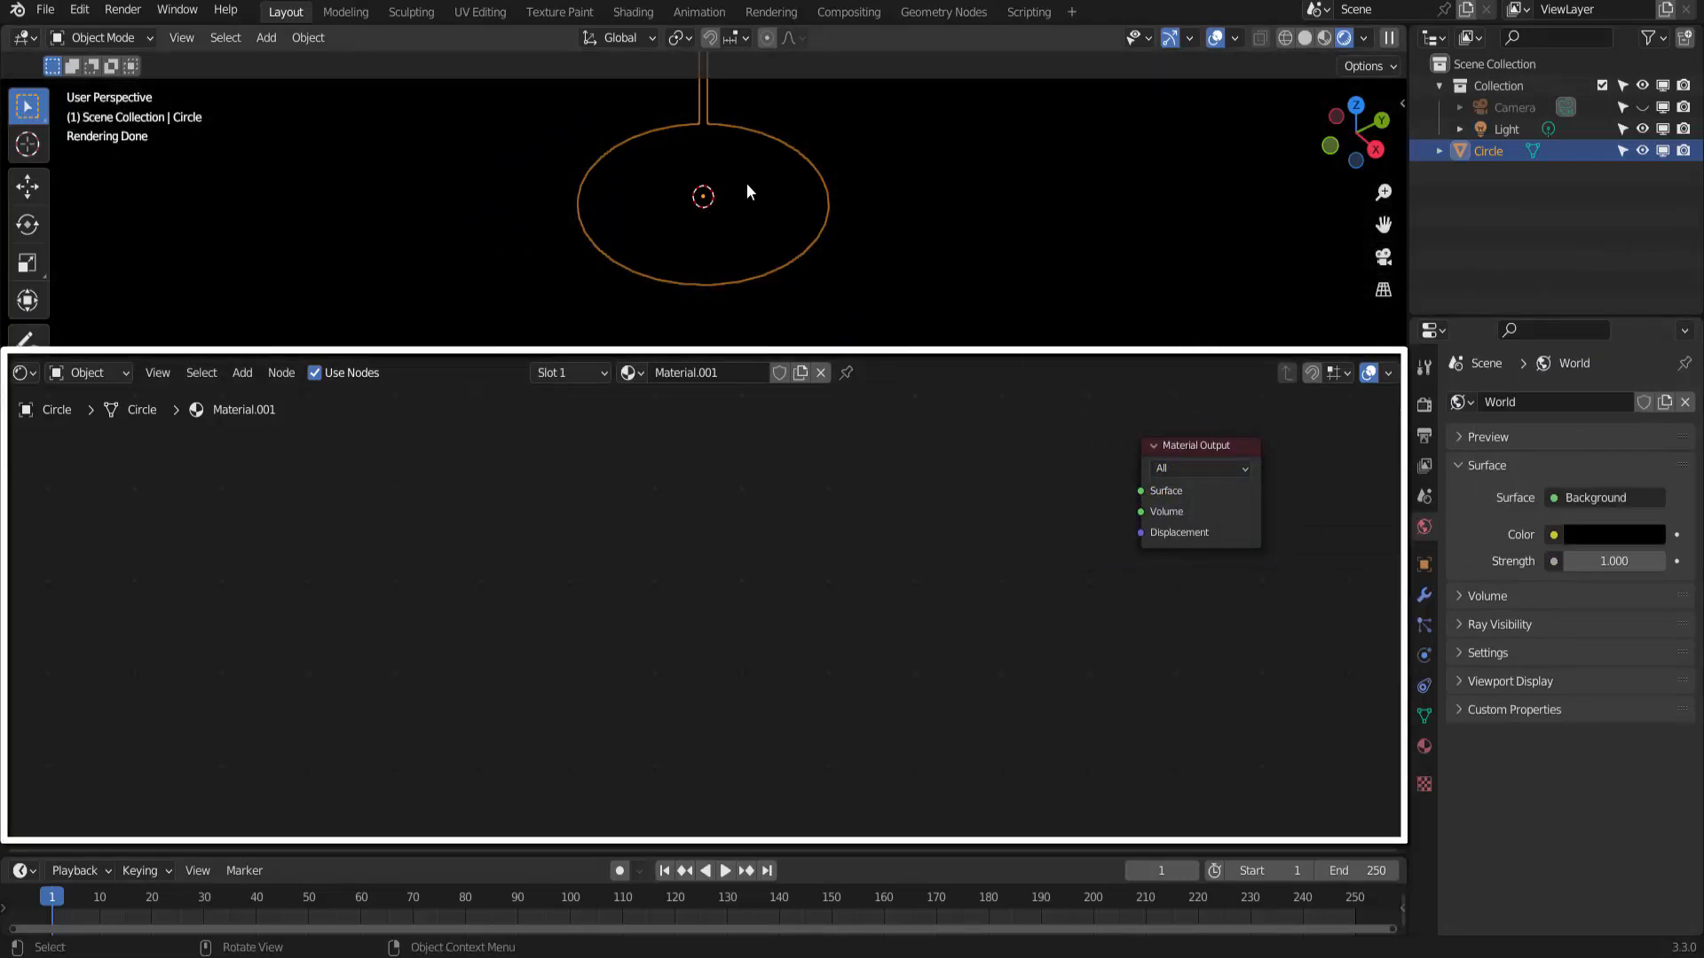
# Step: Add a UV Map node at the start of the node tree and connect its UV output to the Material Output's Surface
pyautogui.click(242, 373)
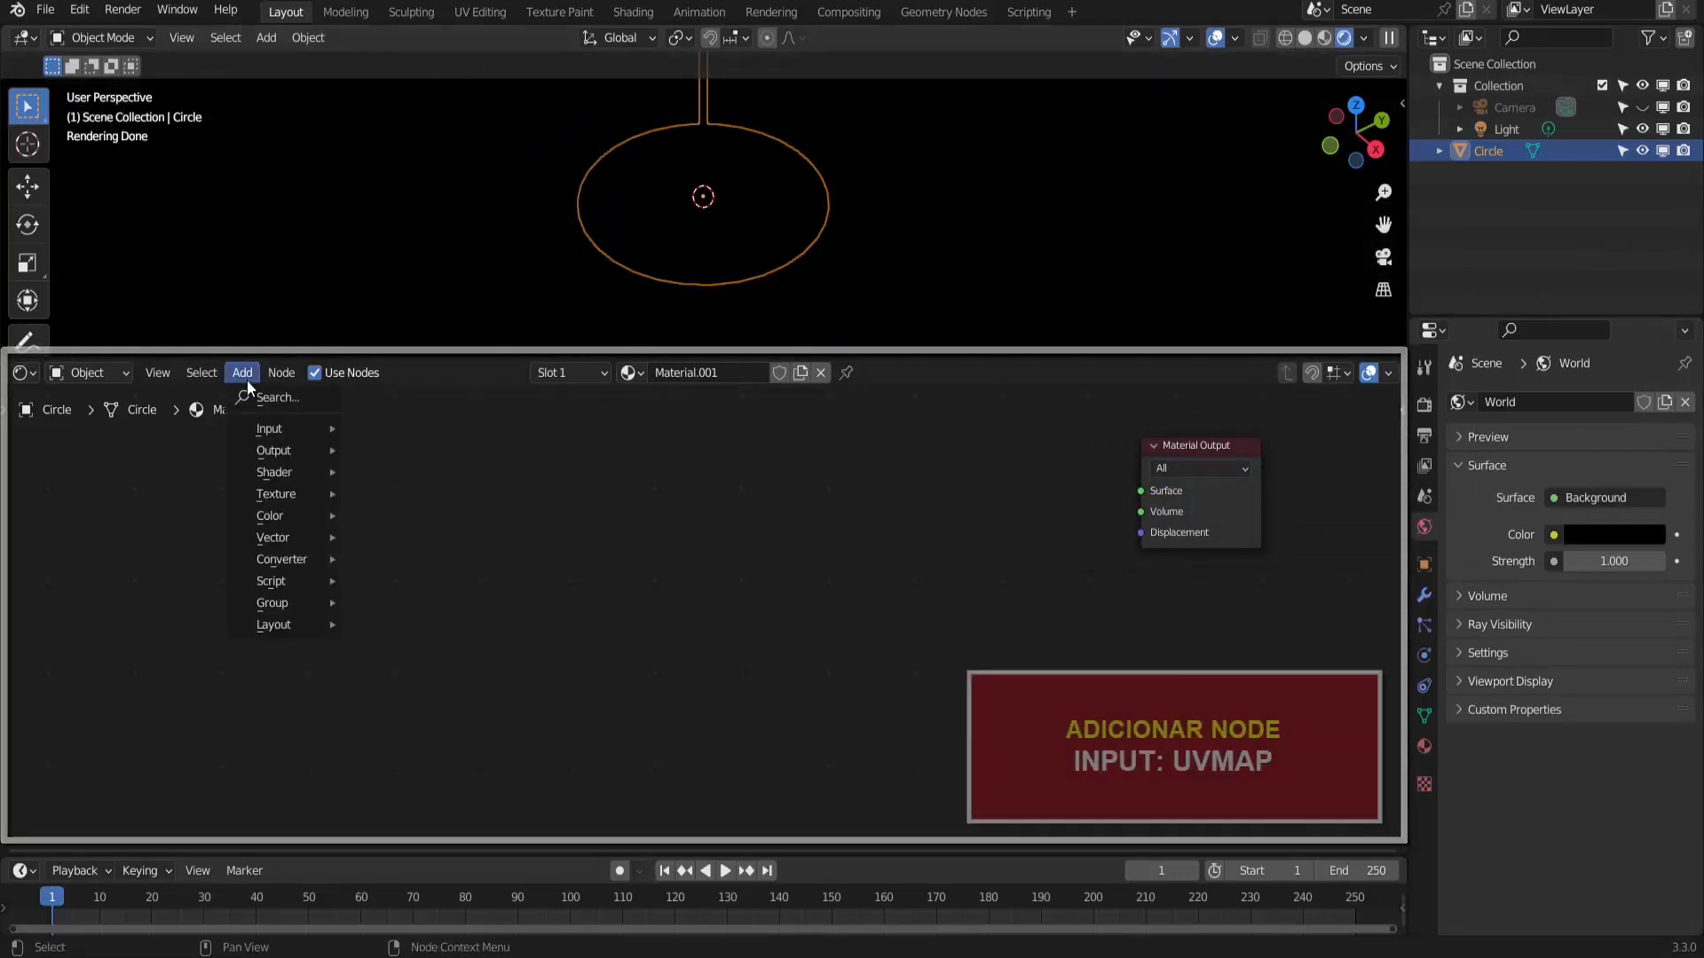
pyautogui.moveTo(268, 432)
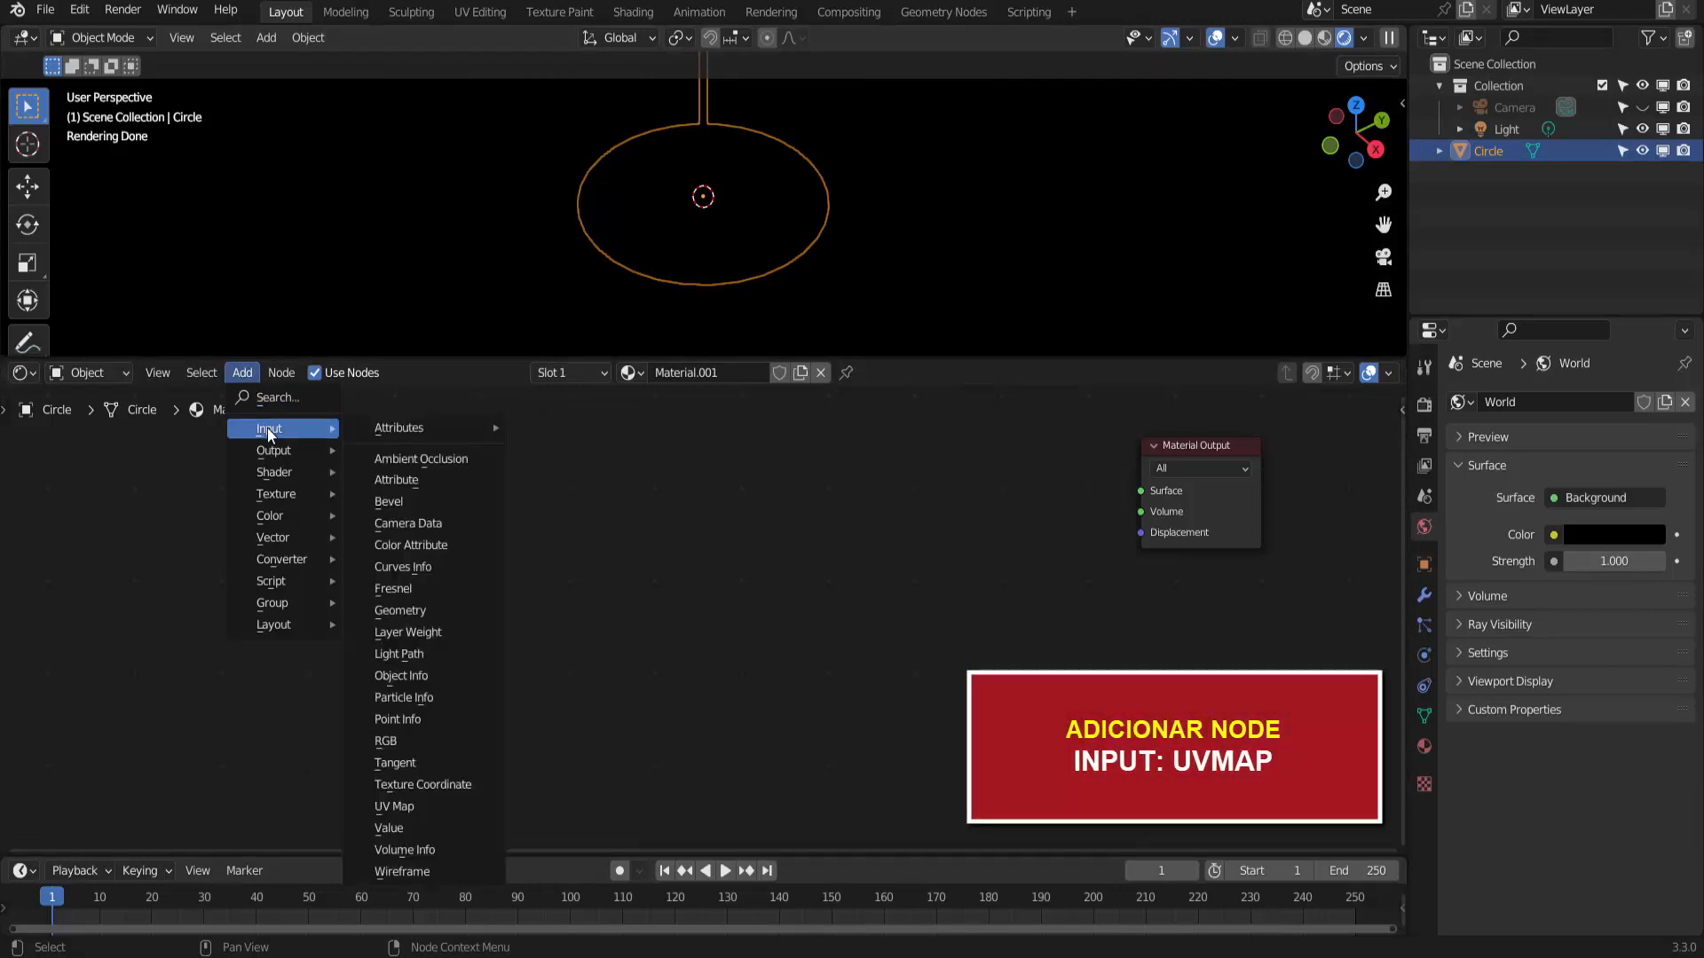
pyautogui.click(437, 807)
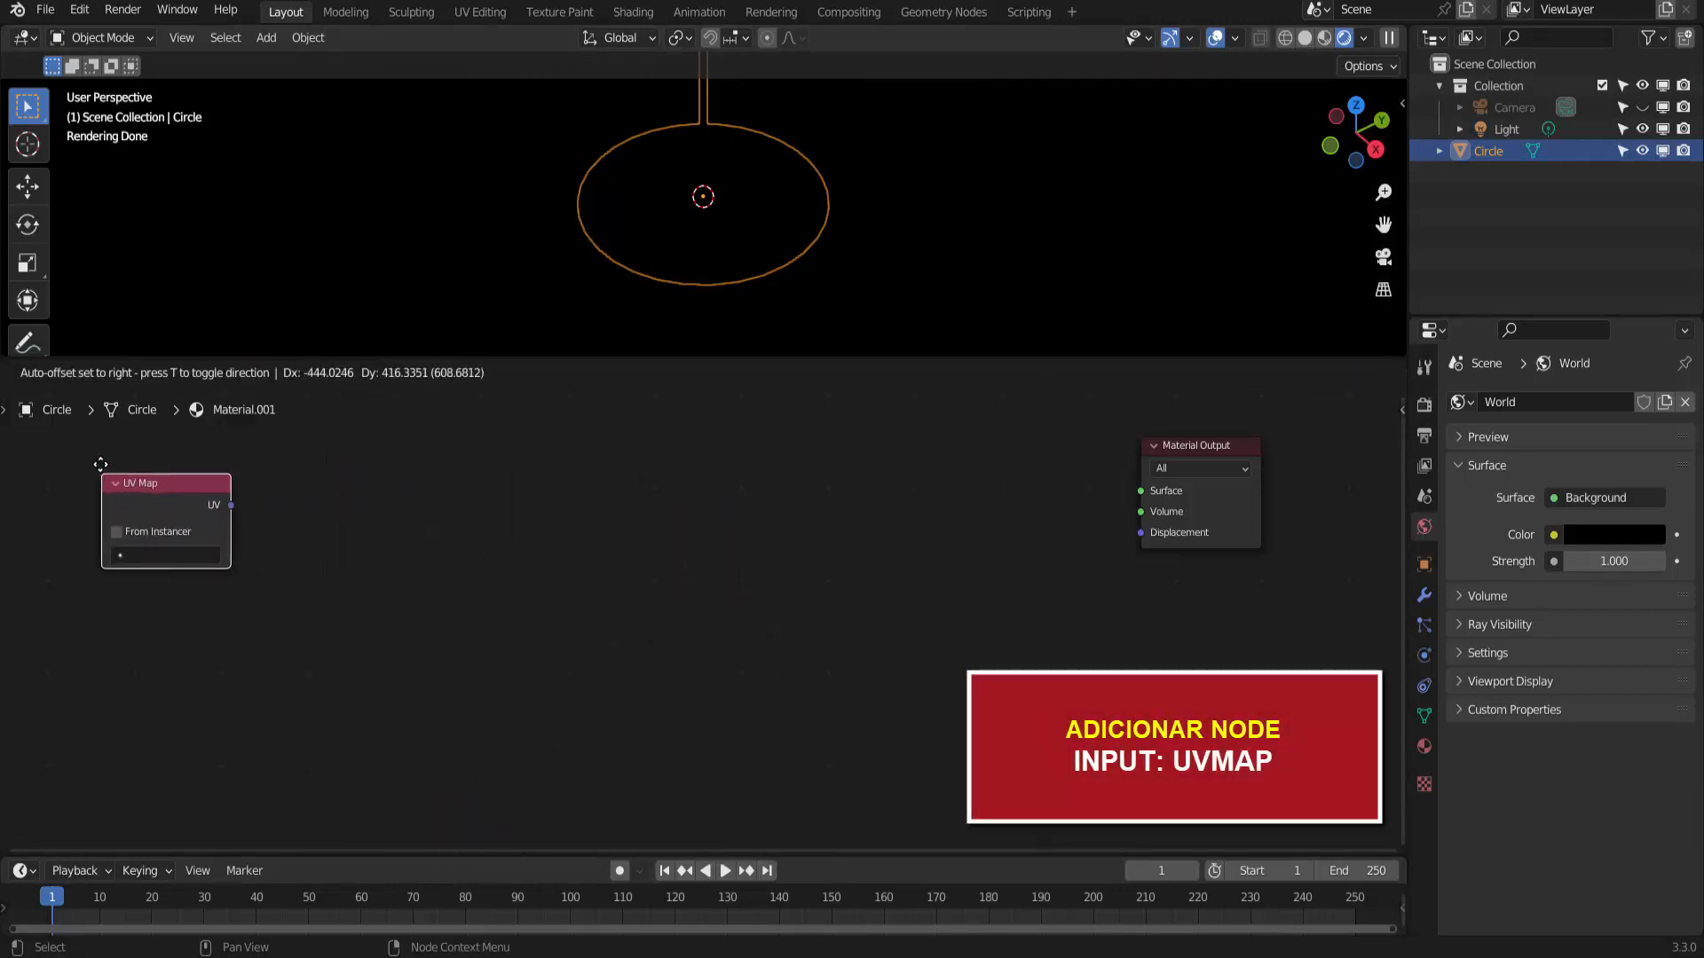
pyautogui.click(64, 439)
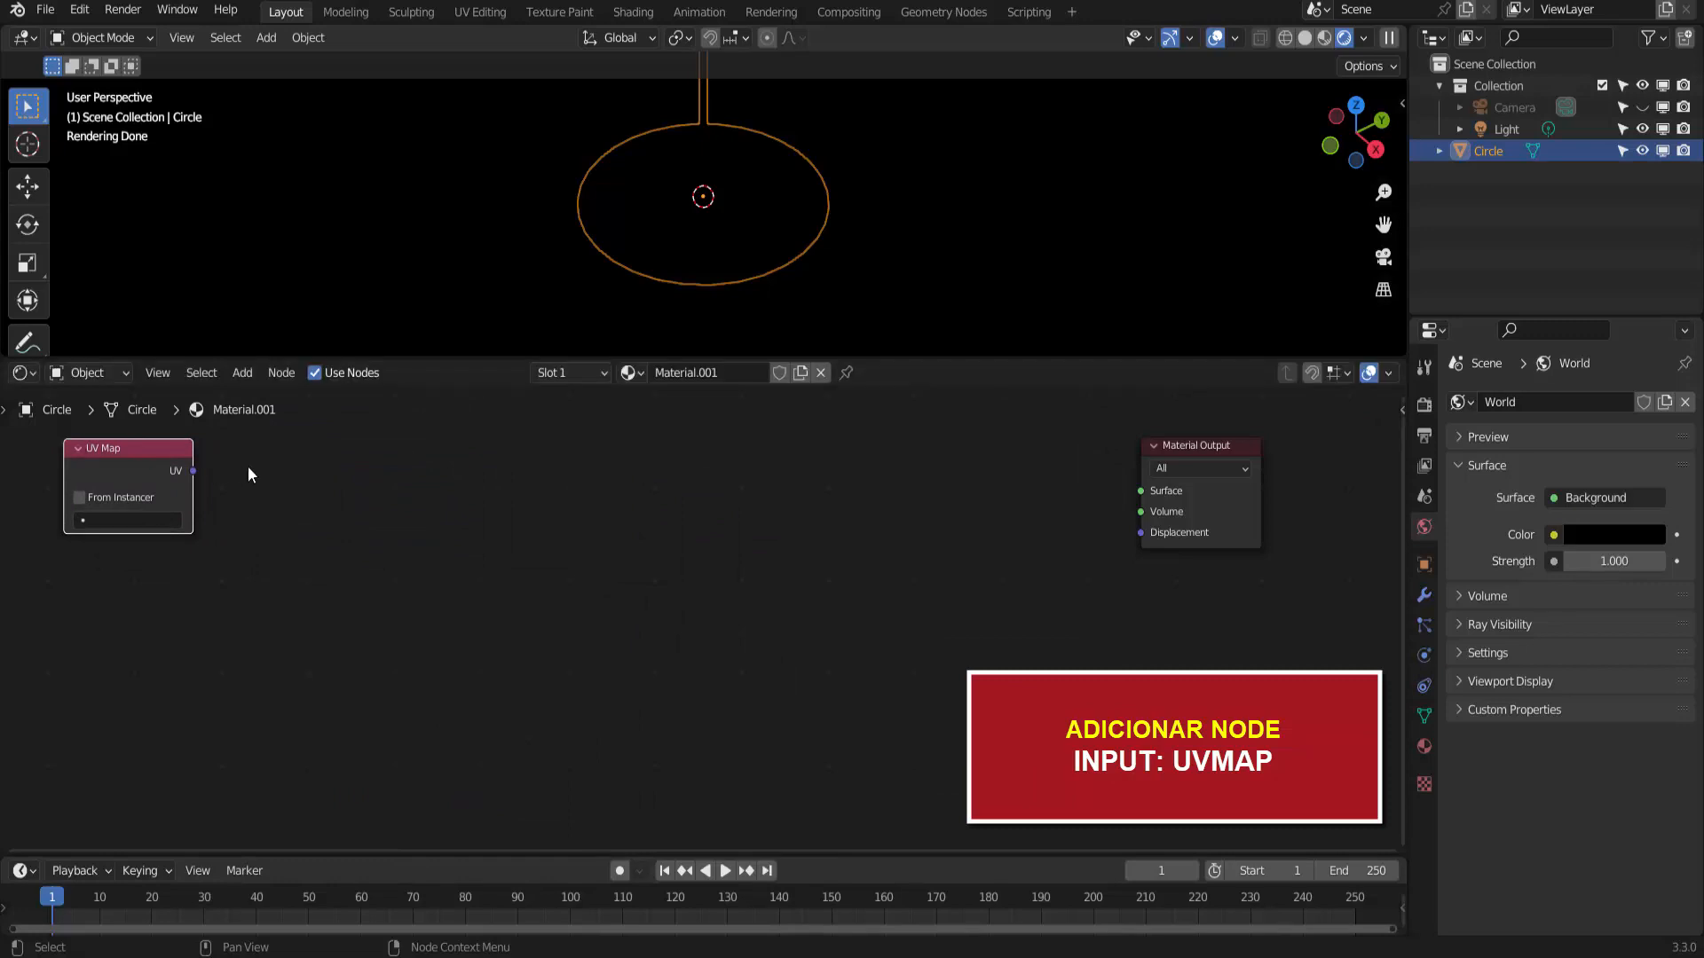
pyautogui.click(226, 479)
pyautogui.moveTo(193, 470); pyautogui.dragTo(1138, 492)
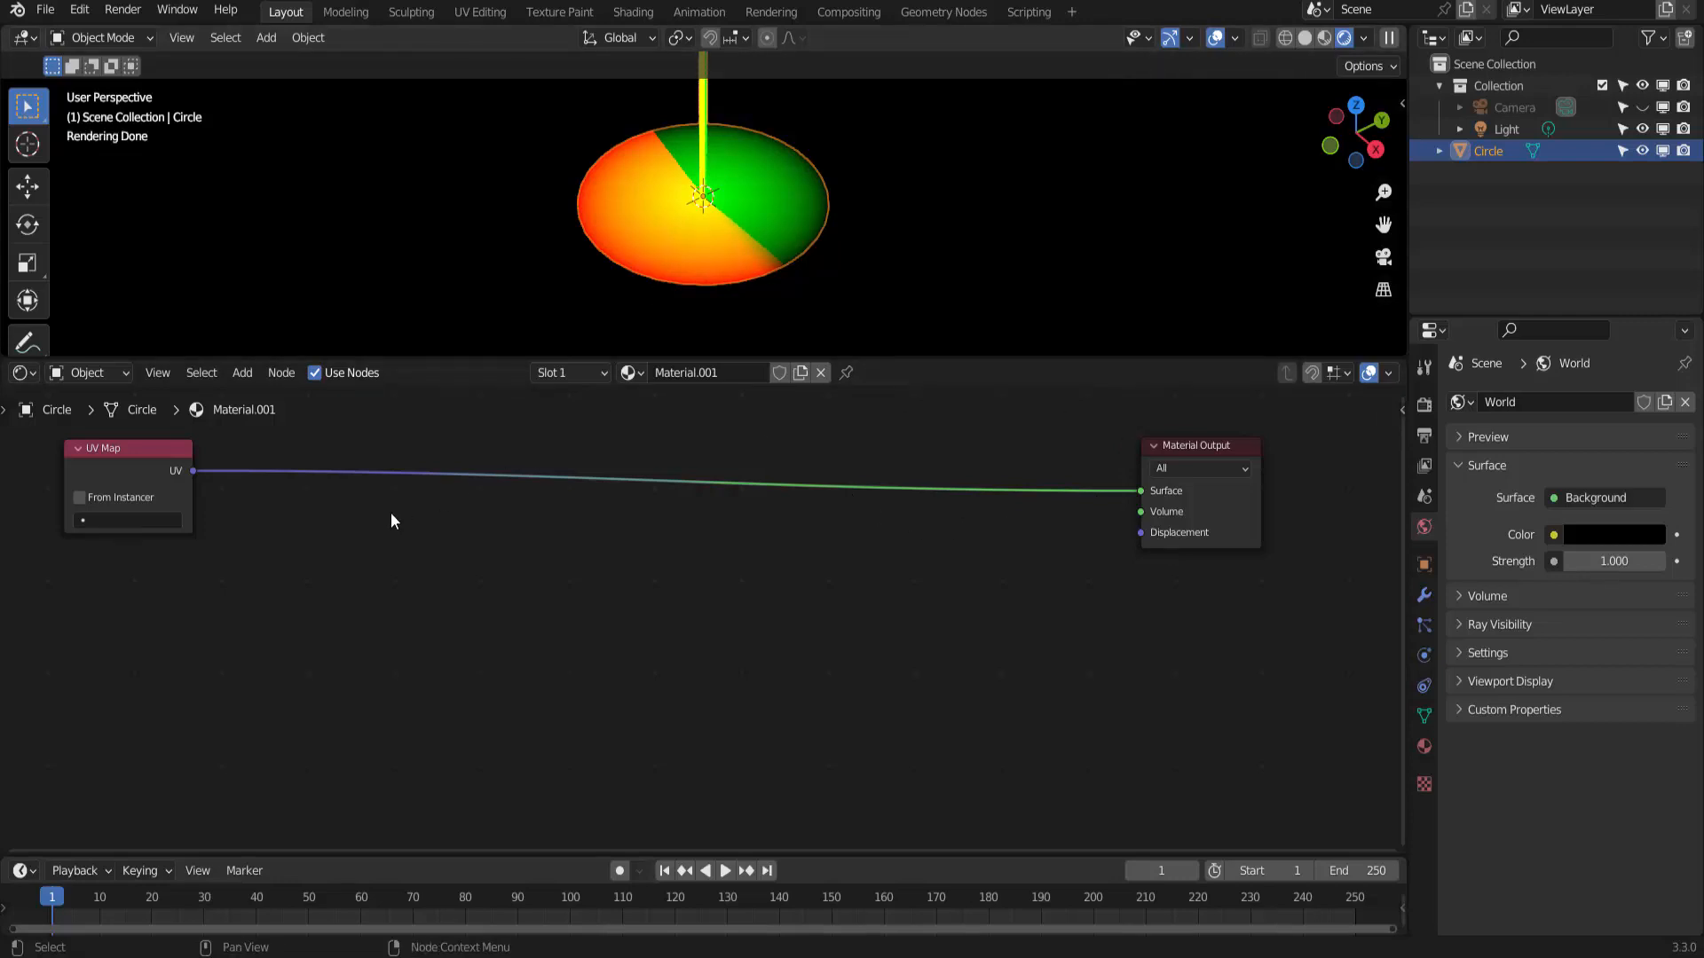
# Step: Insert a Separate XYZ node after the UV Map and connect its Y output to the Material Output's Surface
pyautogui.click(245, 373)
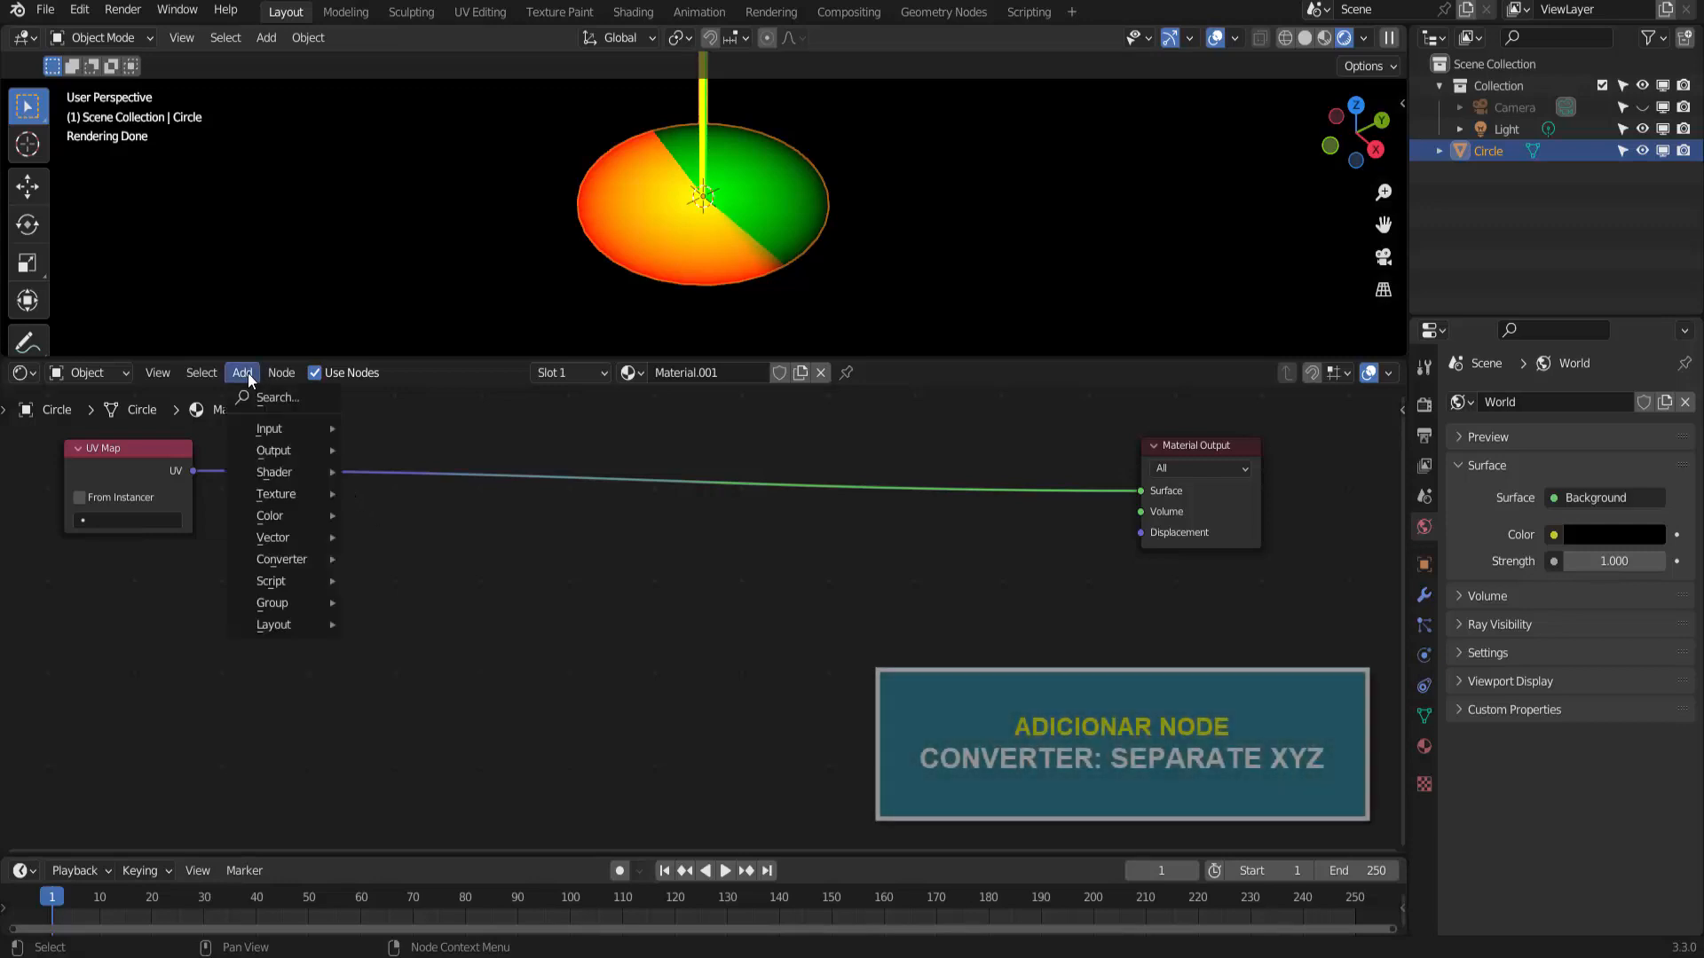
pyautogui.moveTo(300, 566)
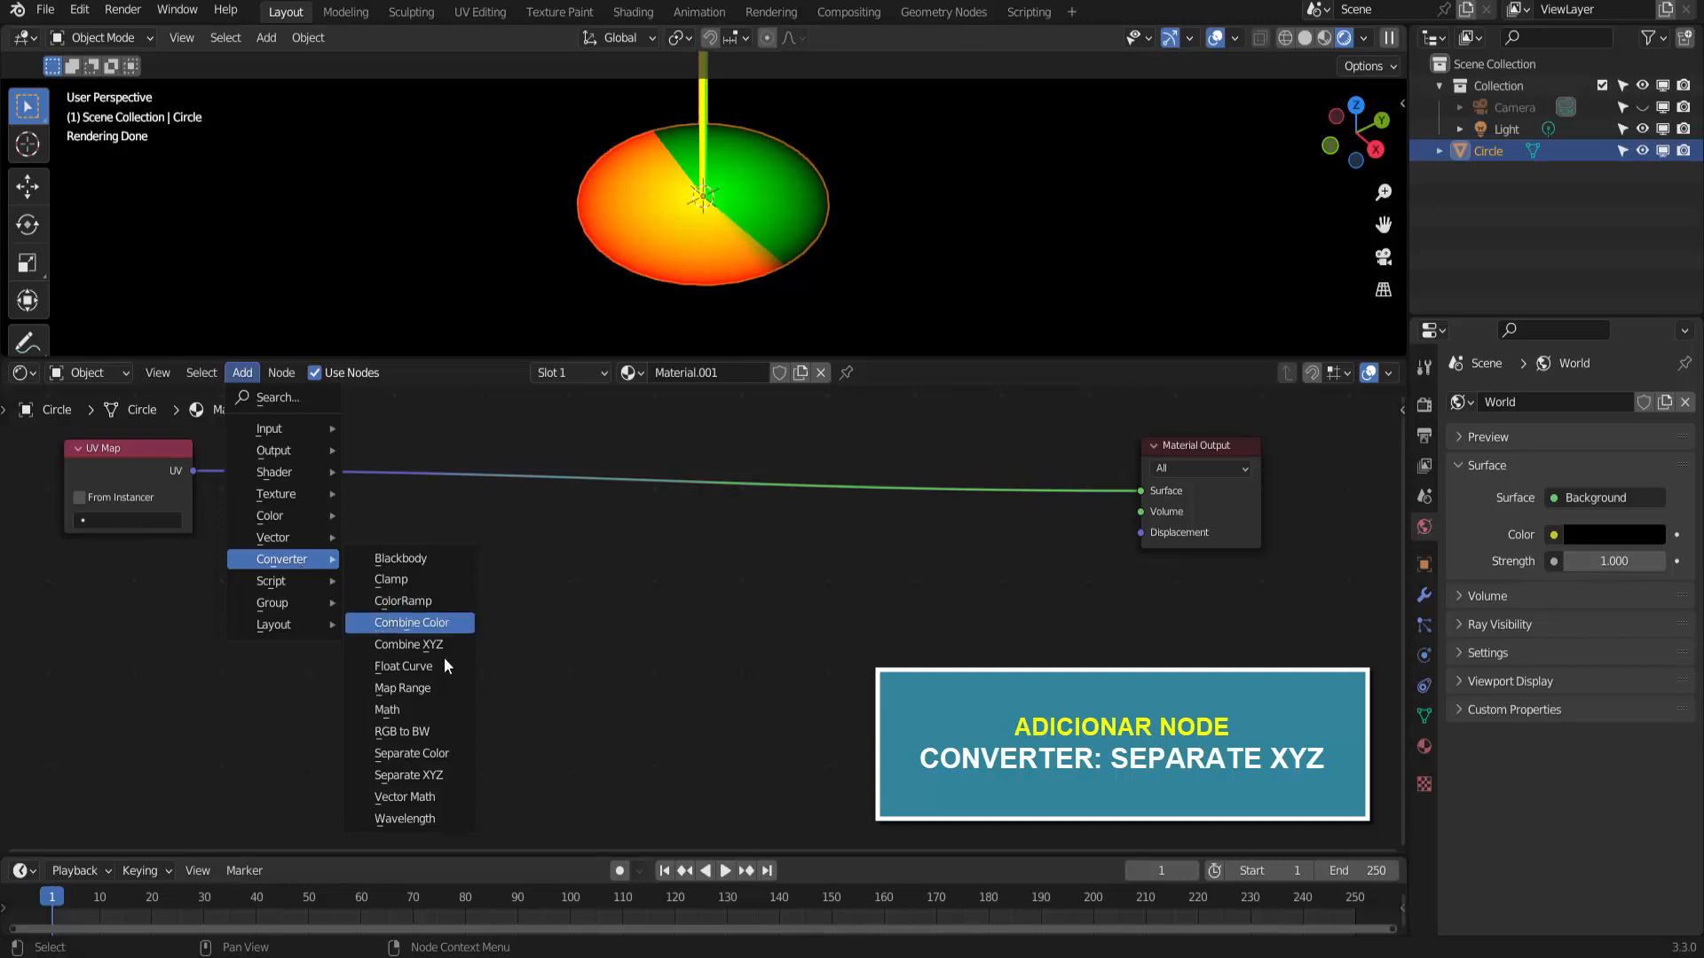
pyautogui.click(447, 775)
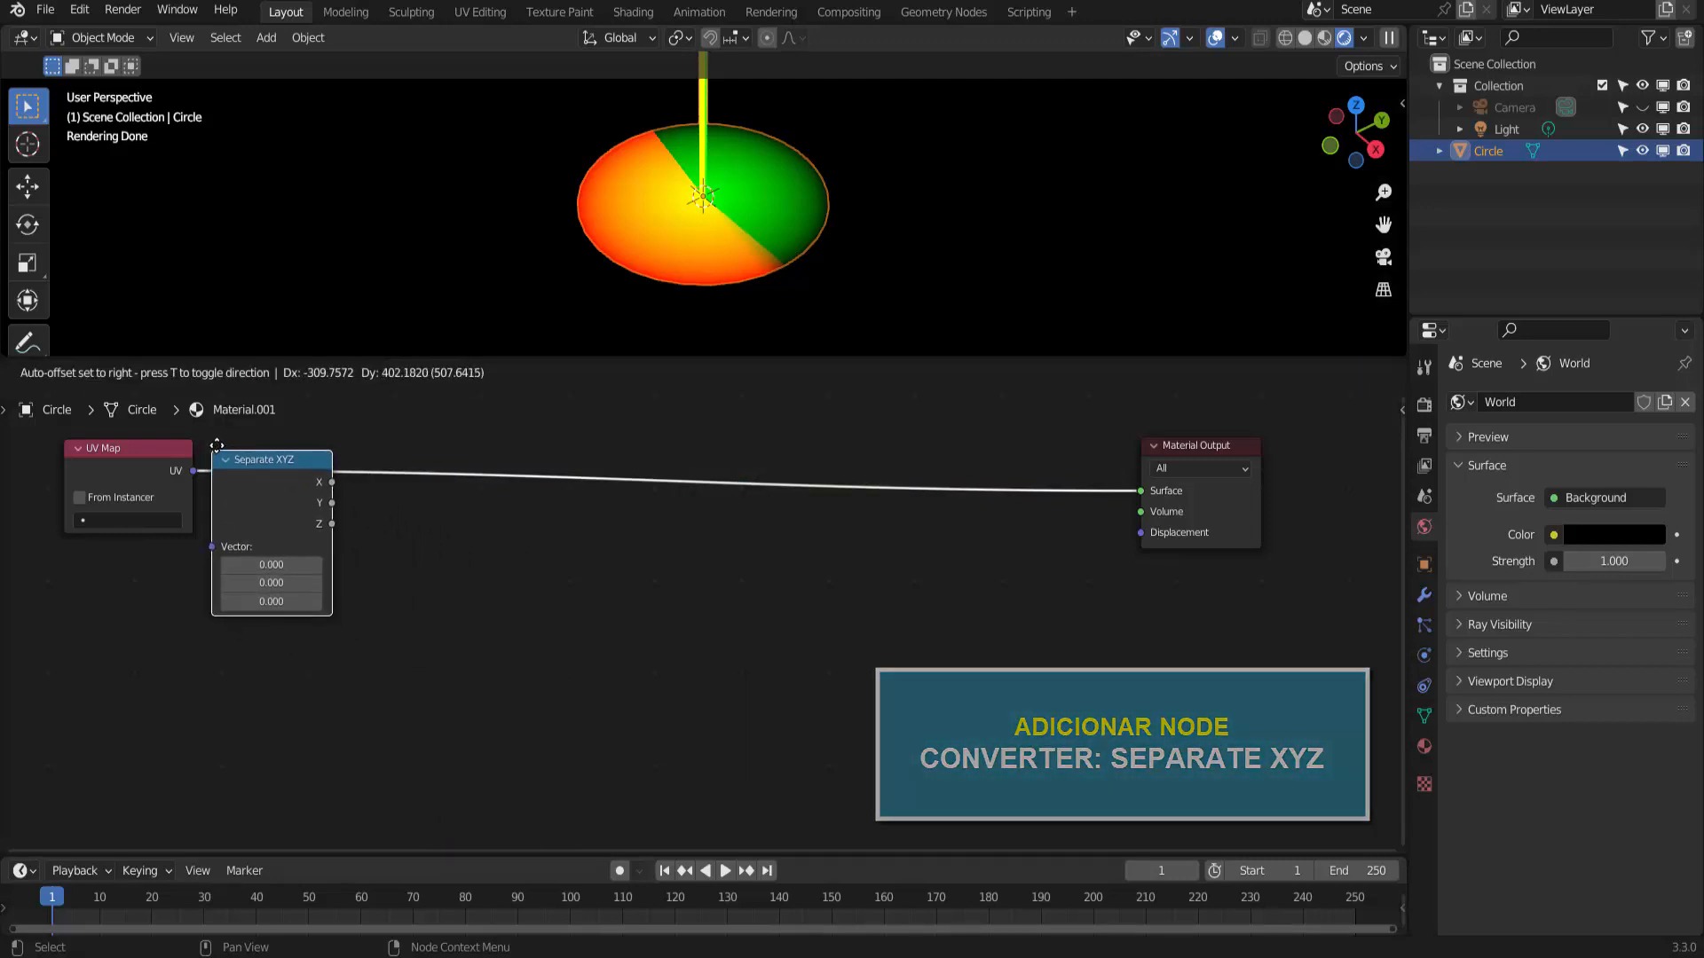
pyautogui.click(217, 443)
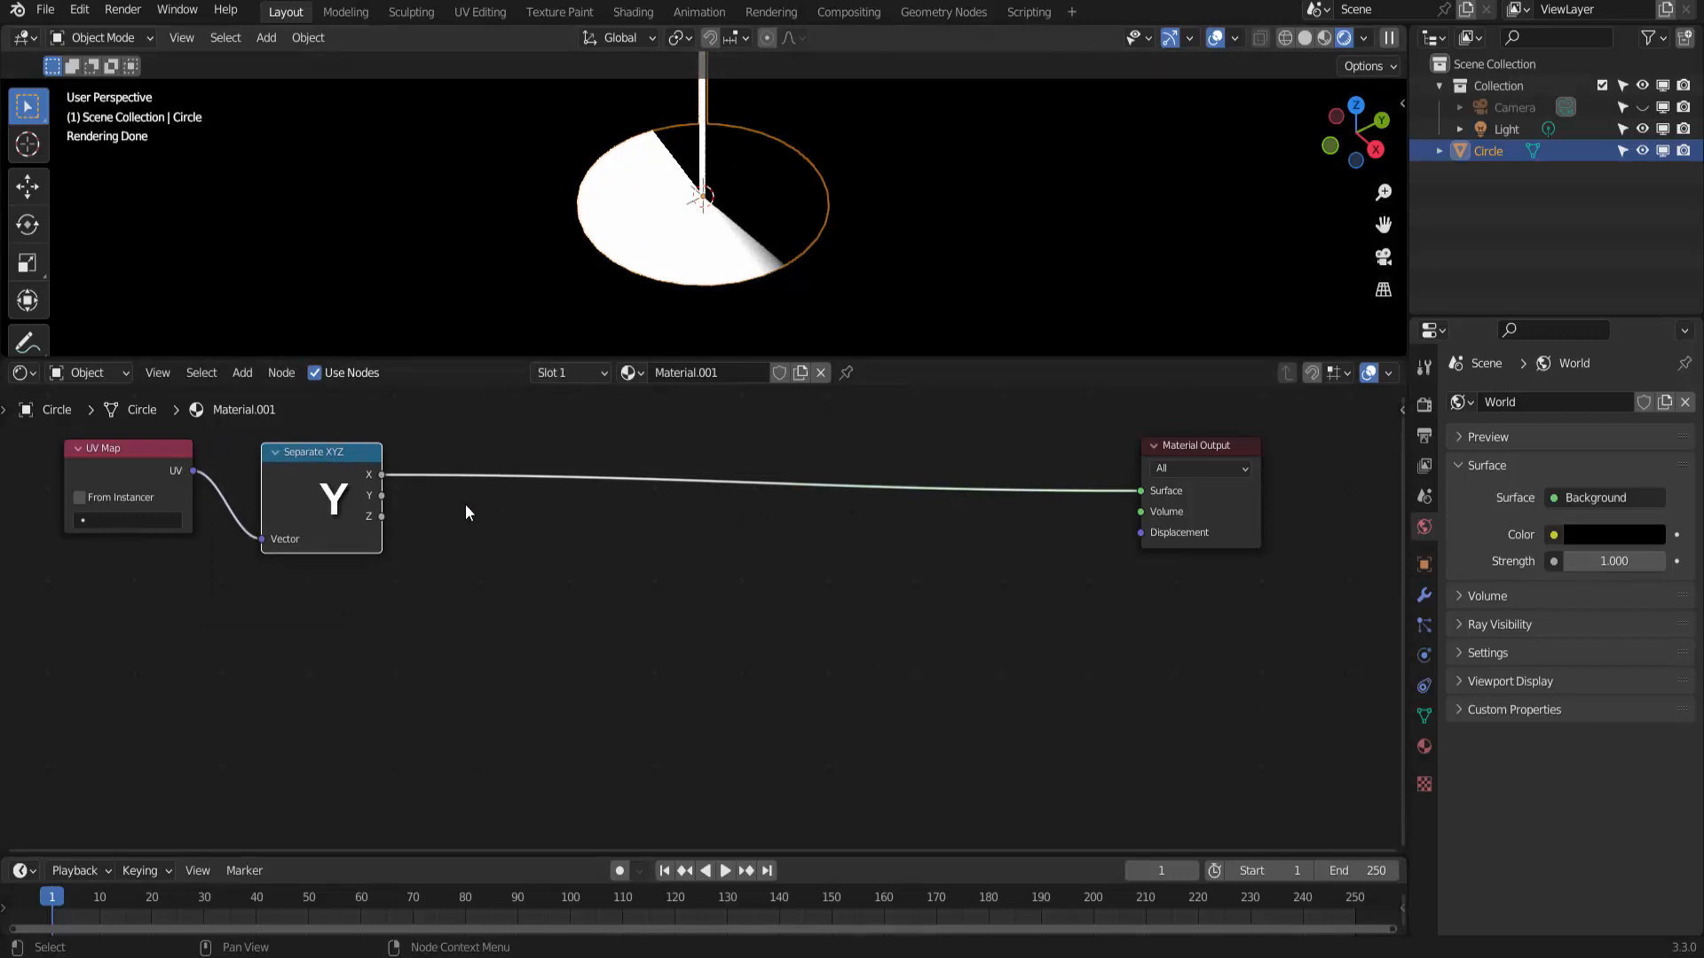
pyautogui.moveTo(381, 495); pyautogui.dragTo(1141, 491)
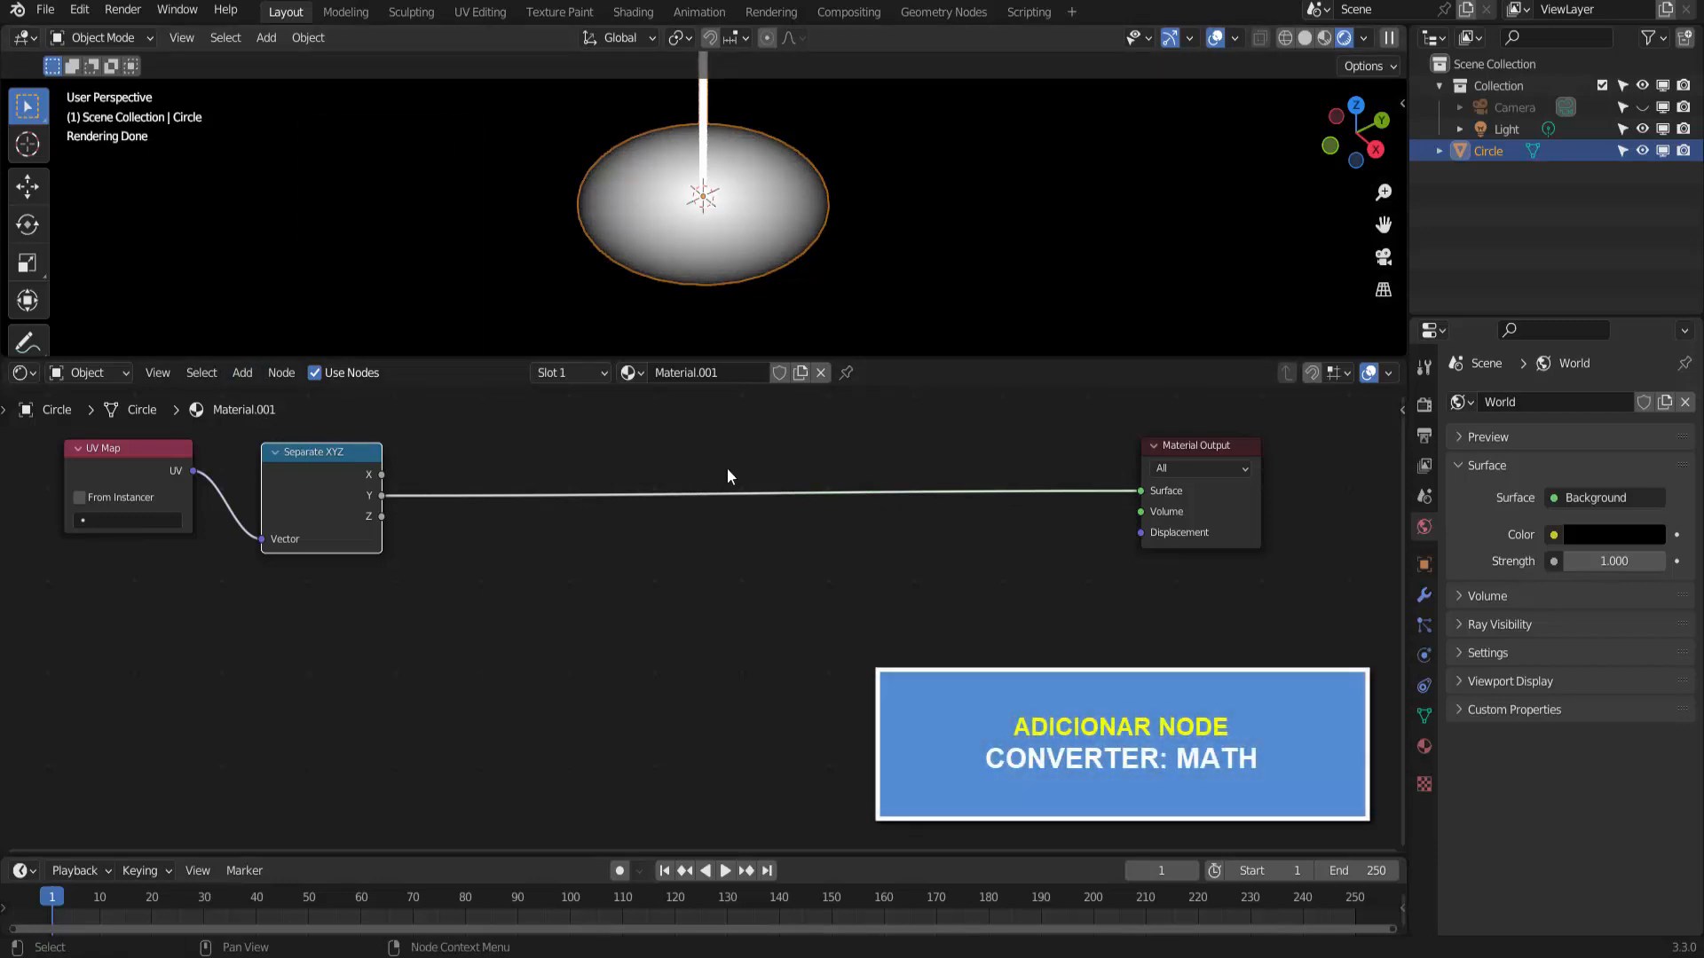
# Step: Insert a Math node set to Add on the link between Separate XYZ and the Material Output
pyautogui.click(248, 373)
pyautogui.moveTo(291, 560)
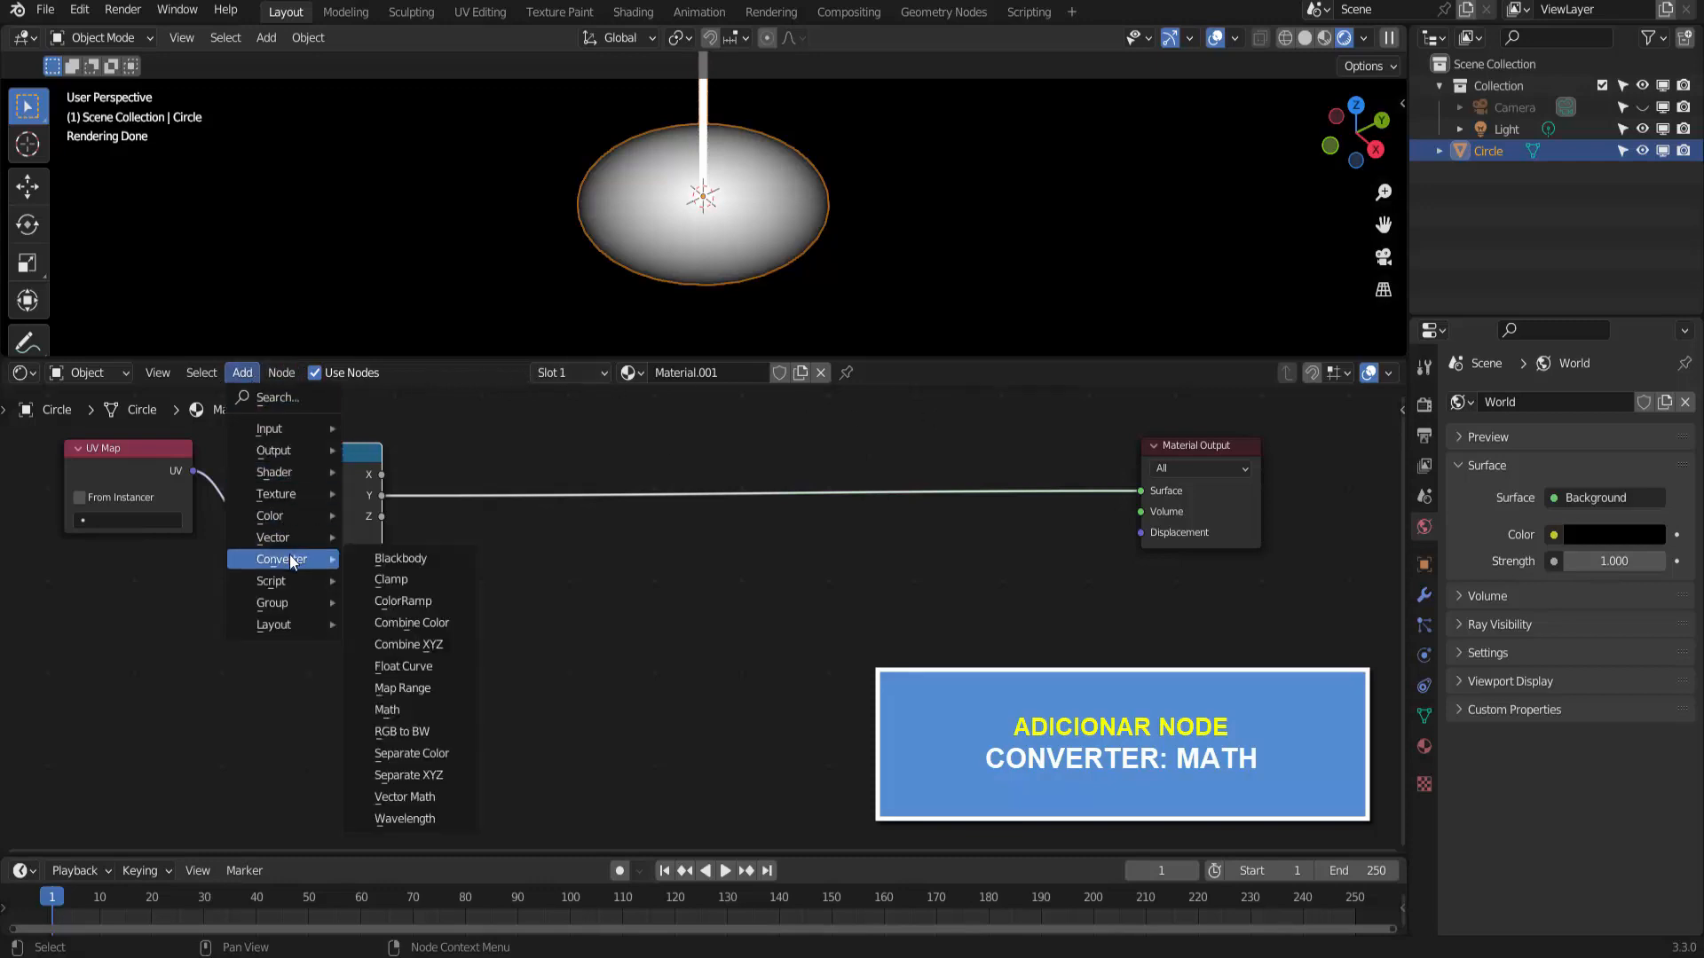
pyautogui.click(407, 707)
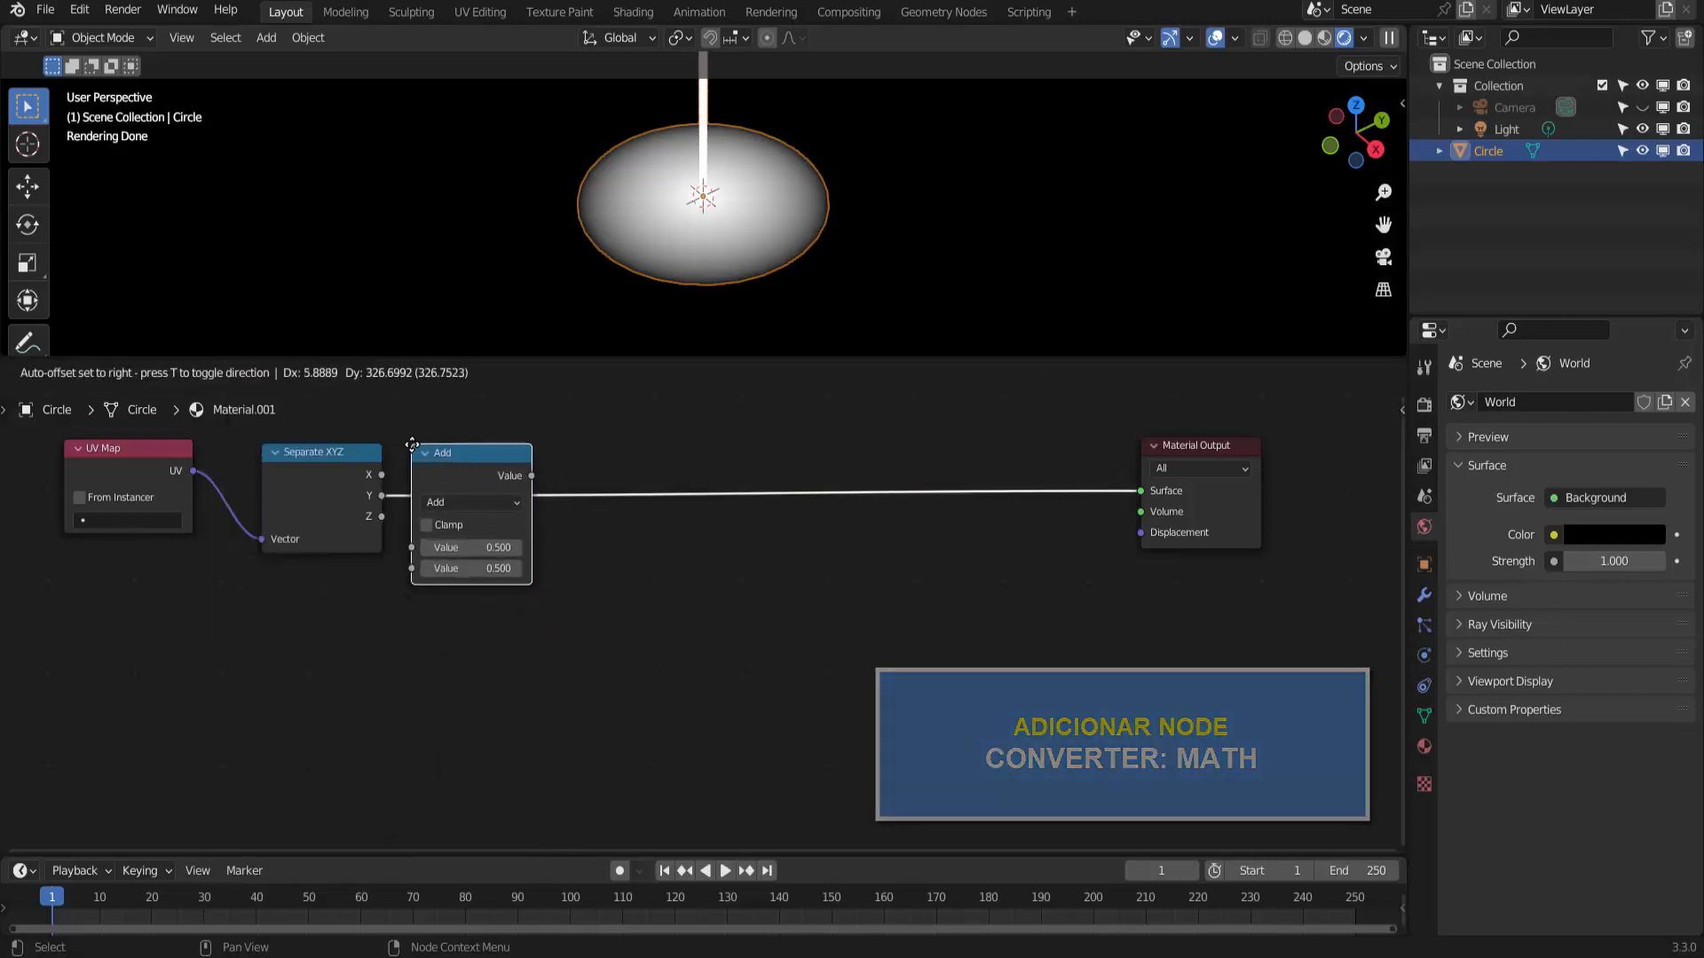
pyautogui.click(448, 447)
pyautogui.moveTo(485, 454); pyautogui.dragTo(448, 454)
# Step: Insert a second Math node after the Add node, set its operation to Fraction, and place it close beside the Add node
pyautogui.click(242, 373)
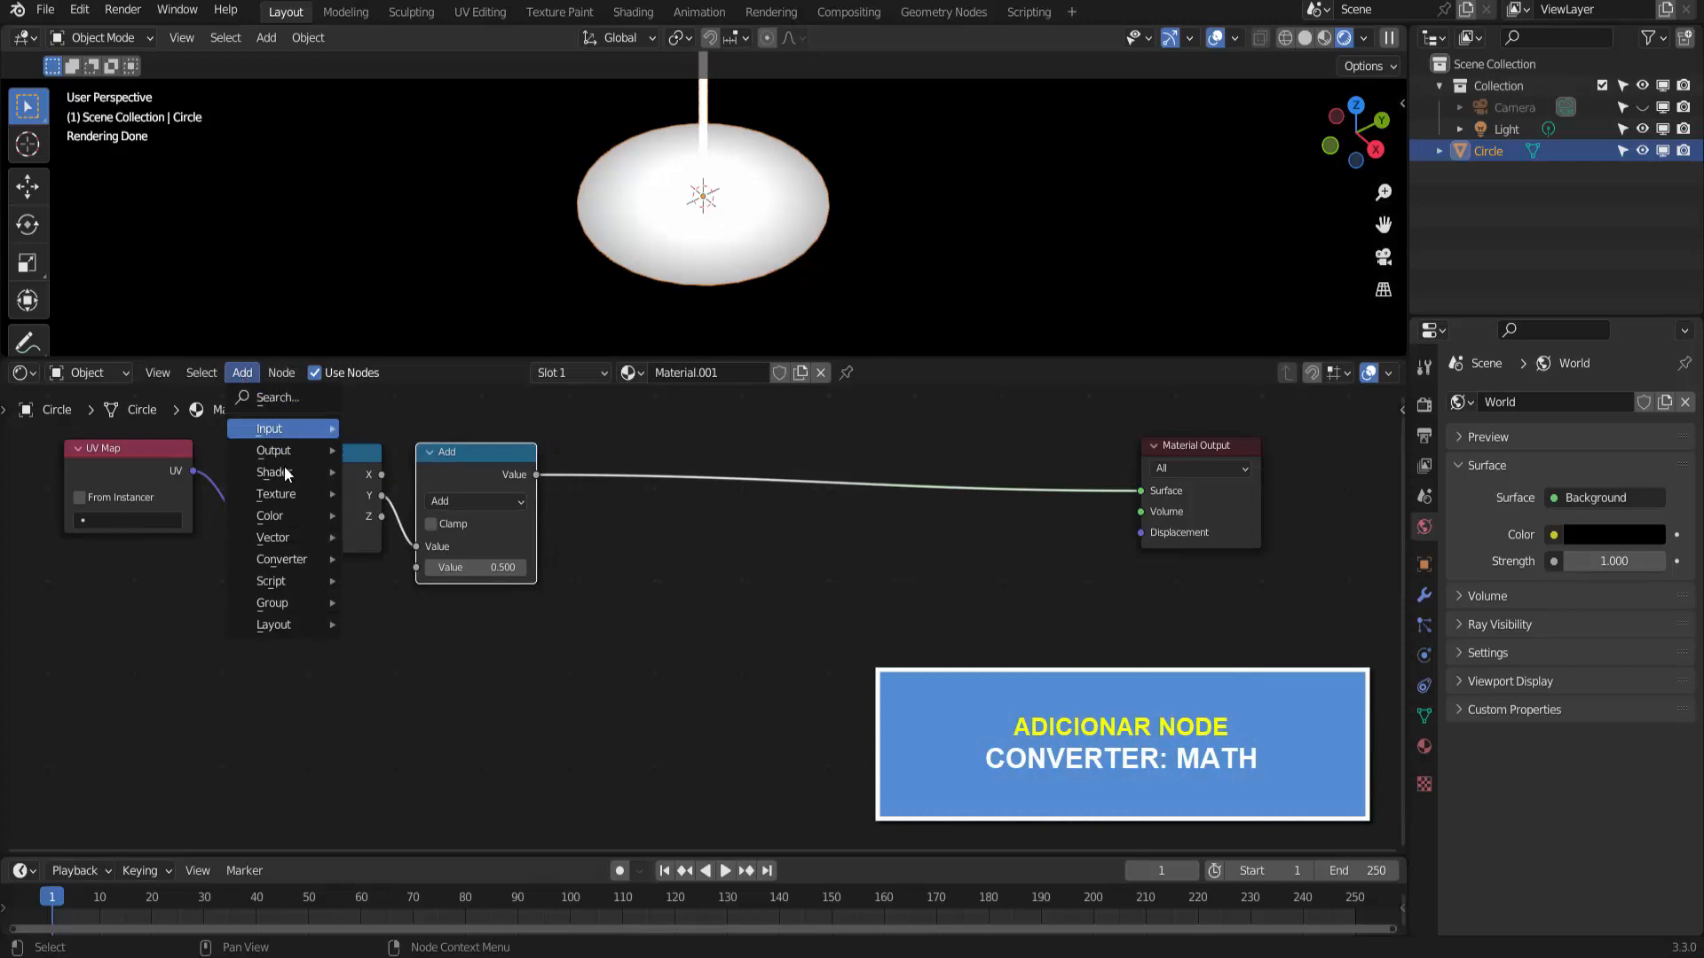
pyautogui.moveTo(296, 563)
pyautogui.click(426, 707)
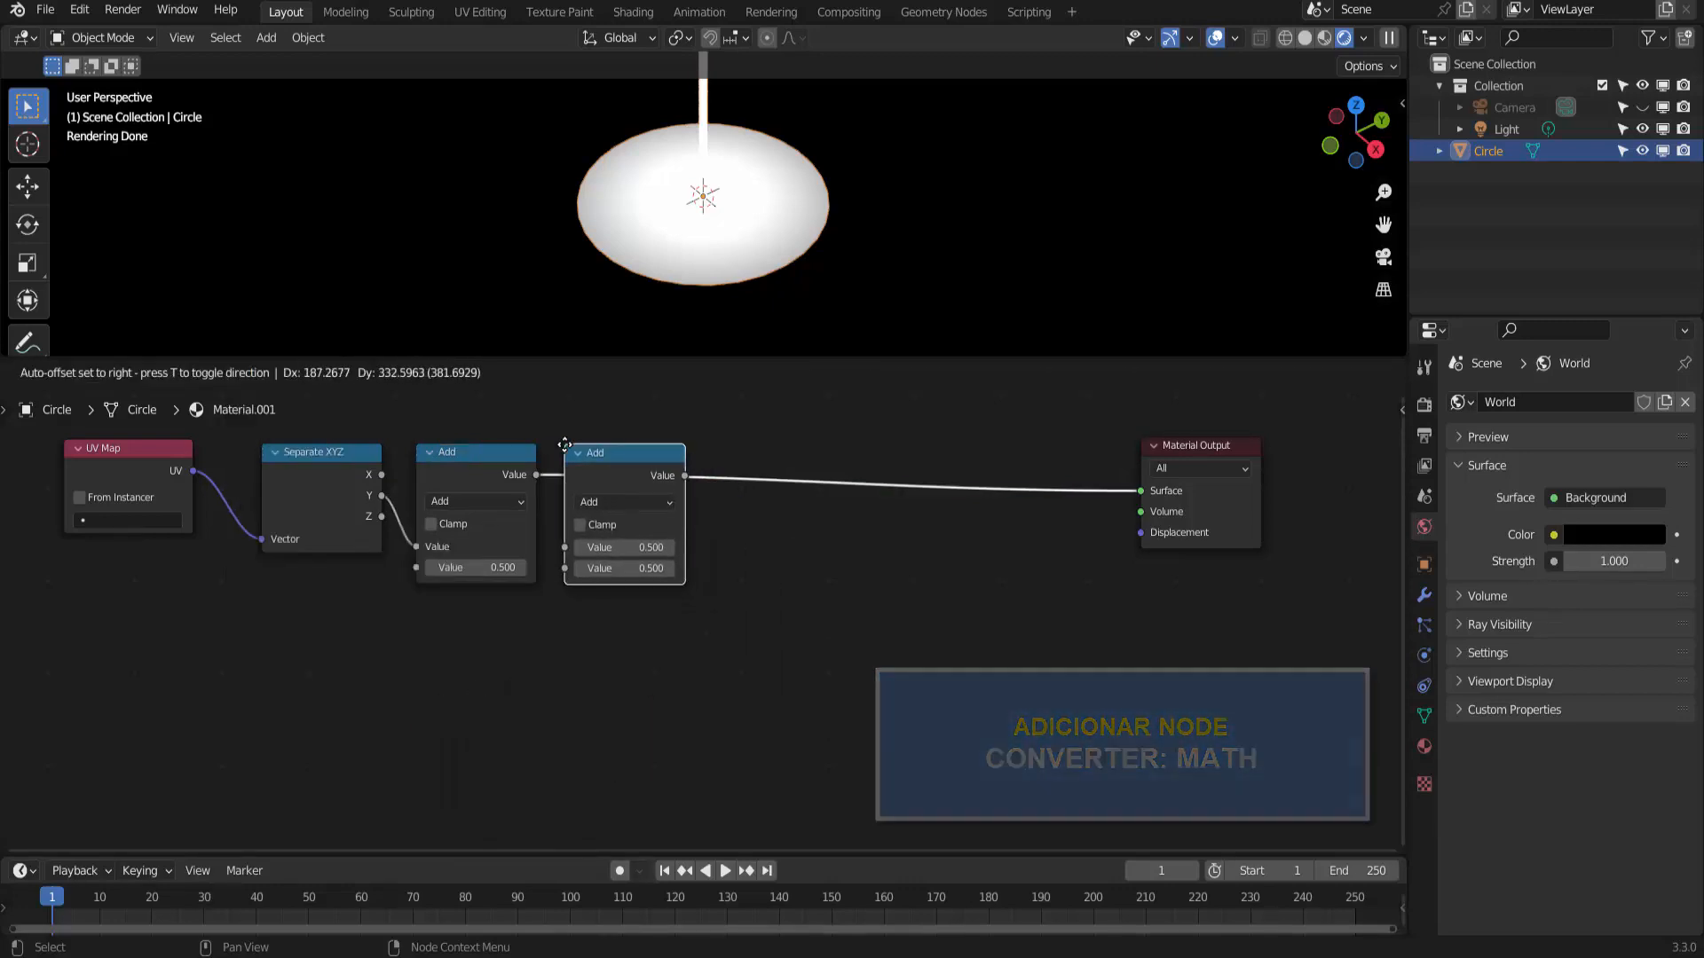
pyautogui.click(565, 444)
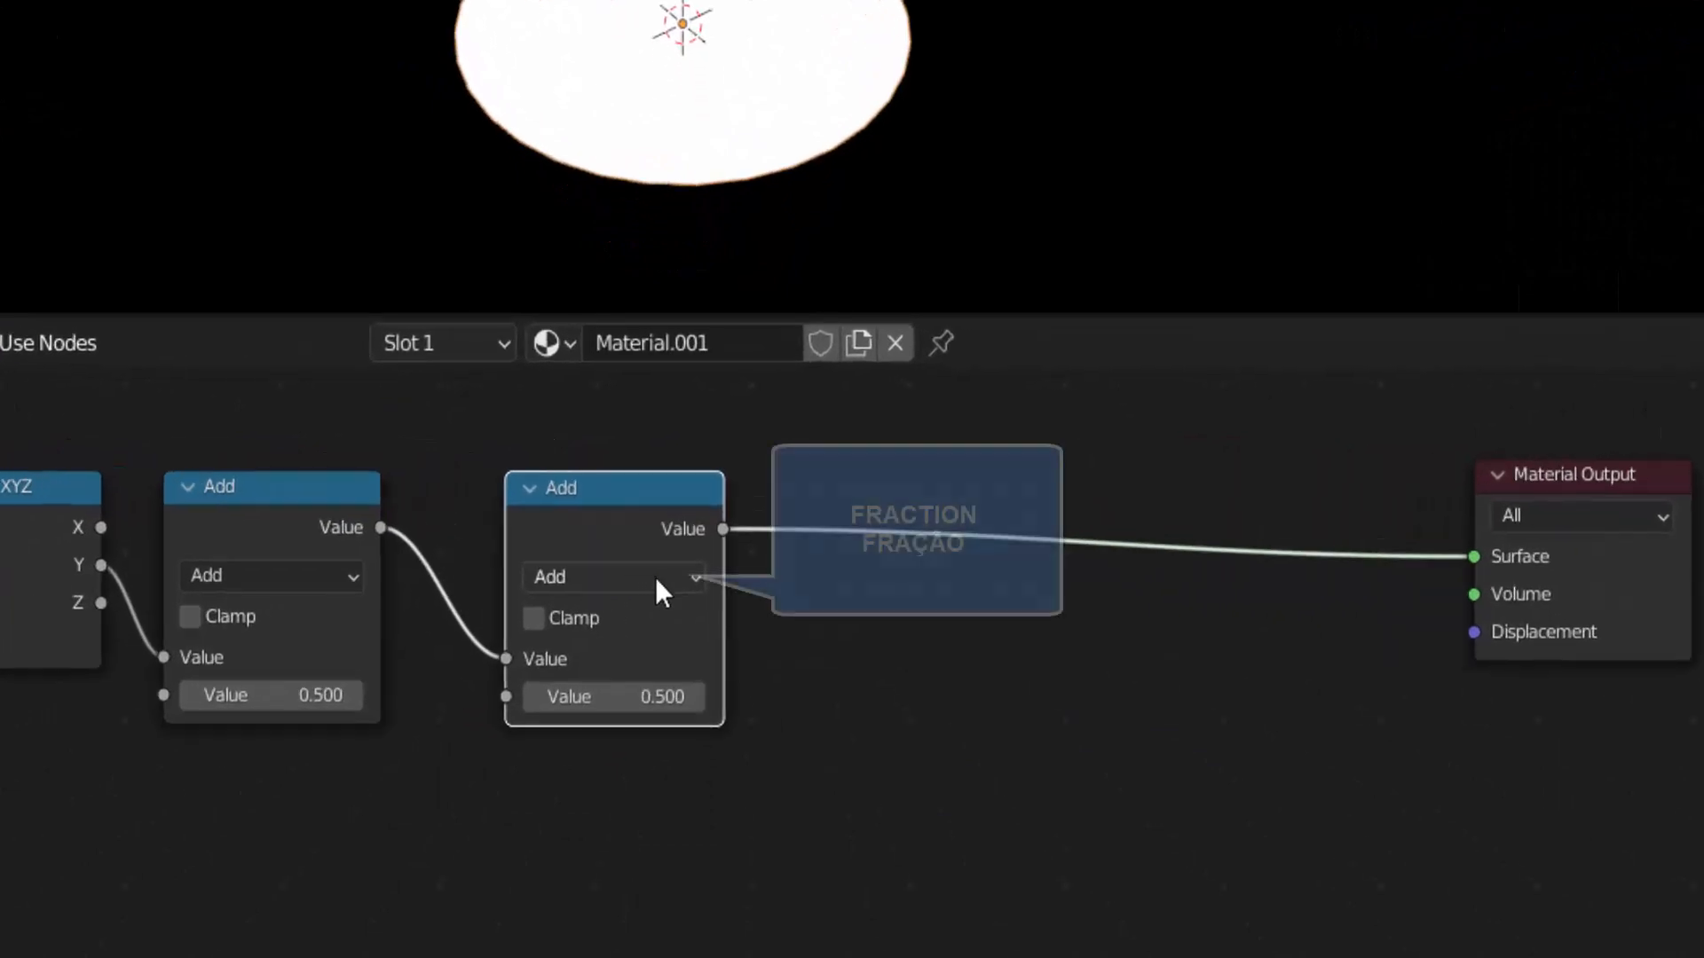
pyautogui.click(657, 582)
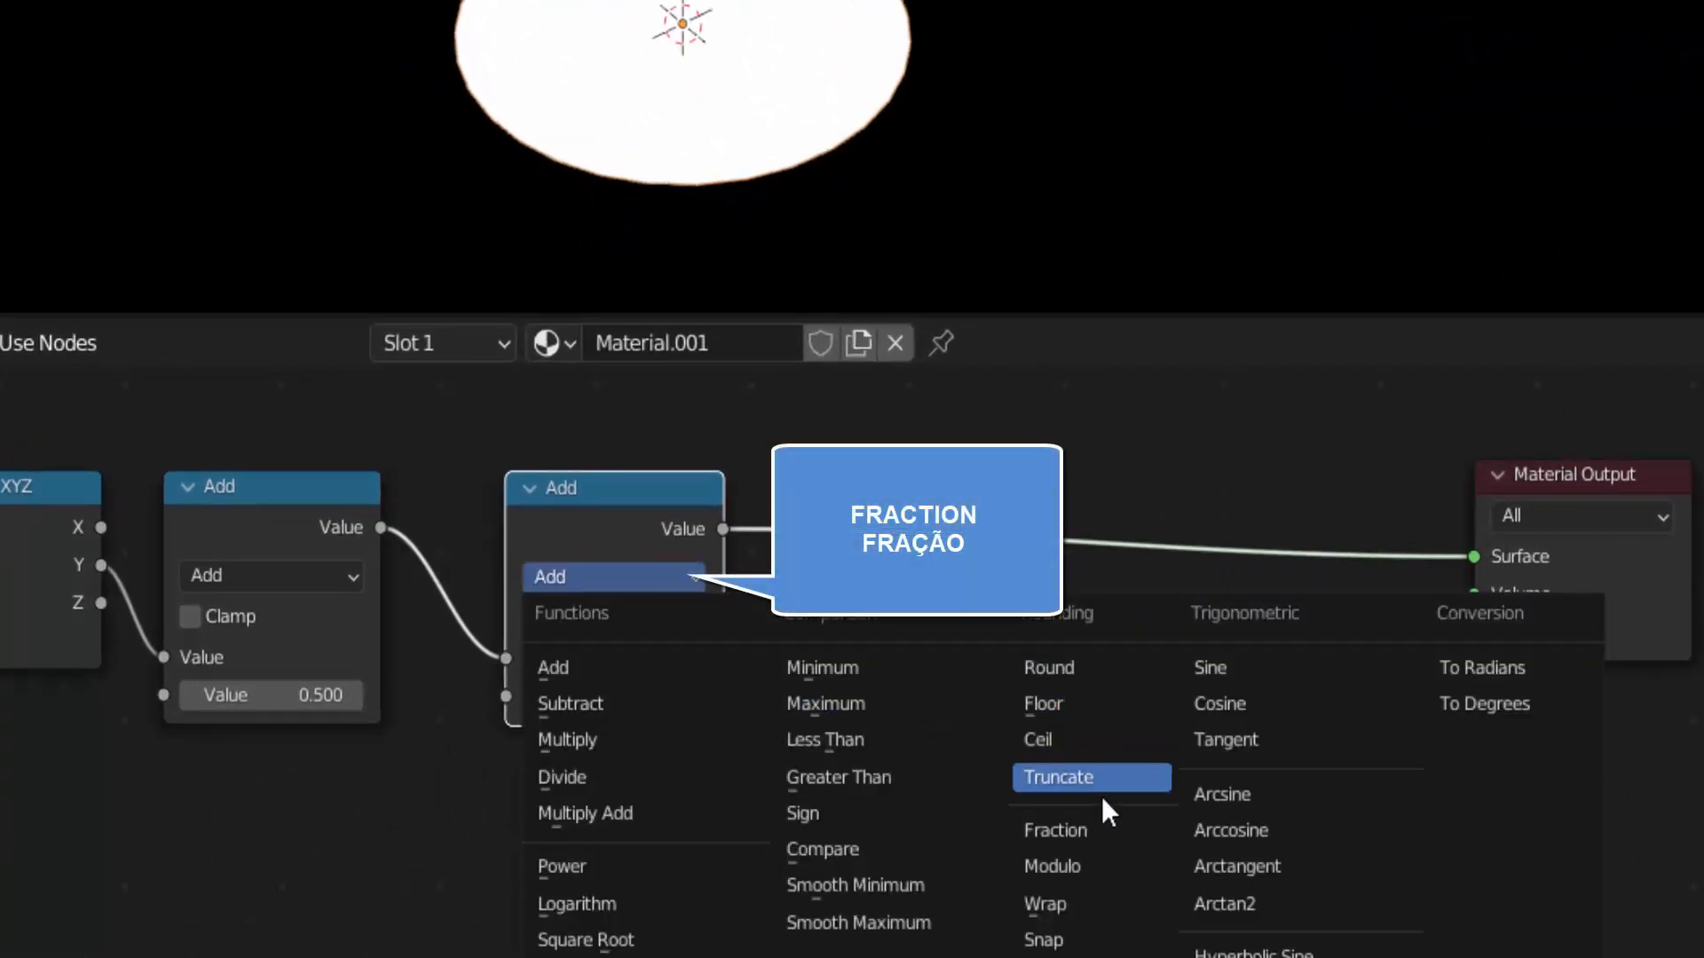
pyautogui.click(1095, 827)
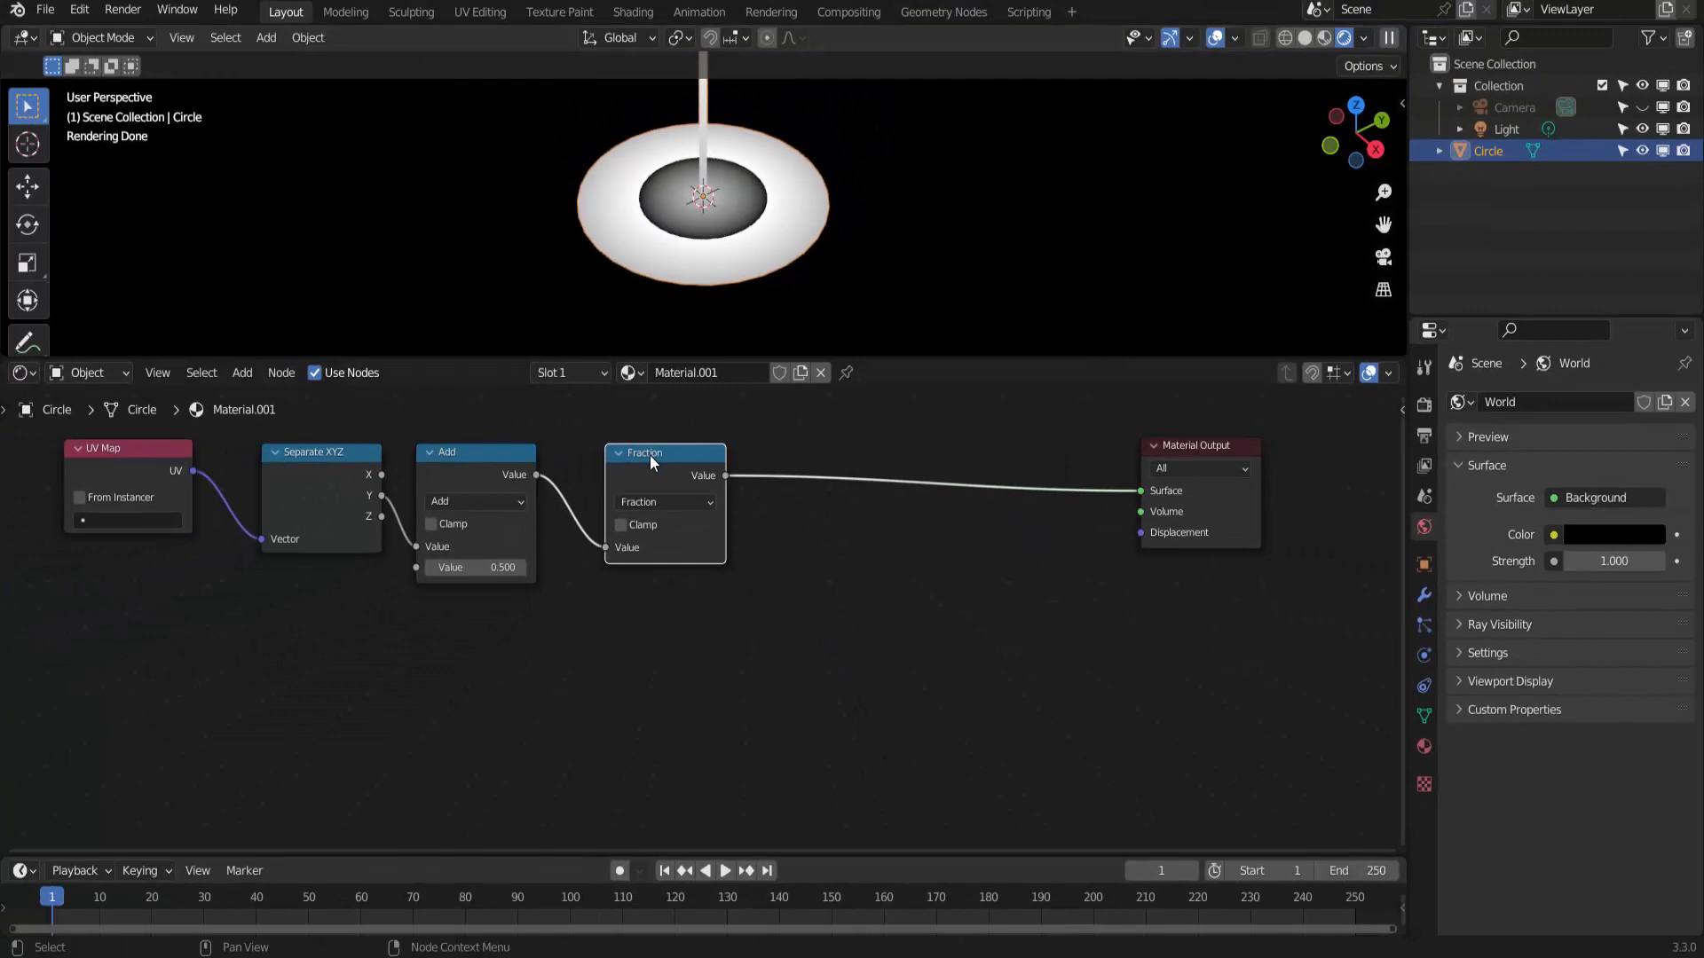
pyautogui.moveTo(650, 455); pyautogui.dragTo(611, 454)
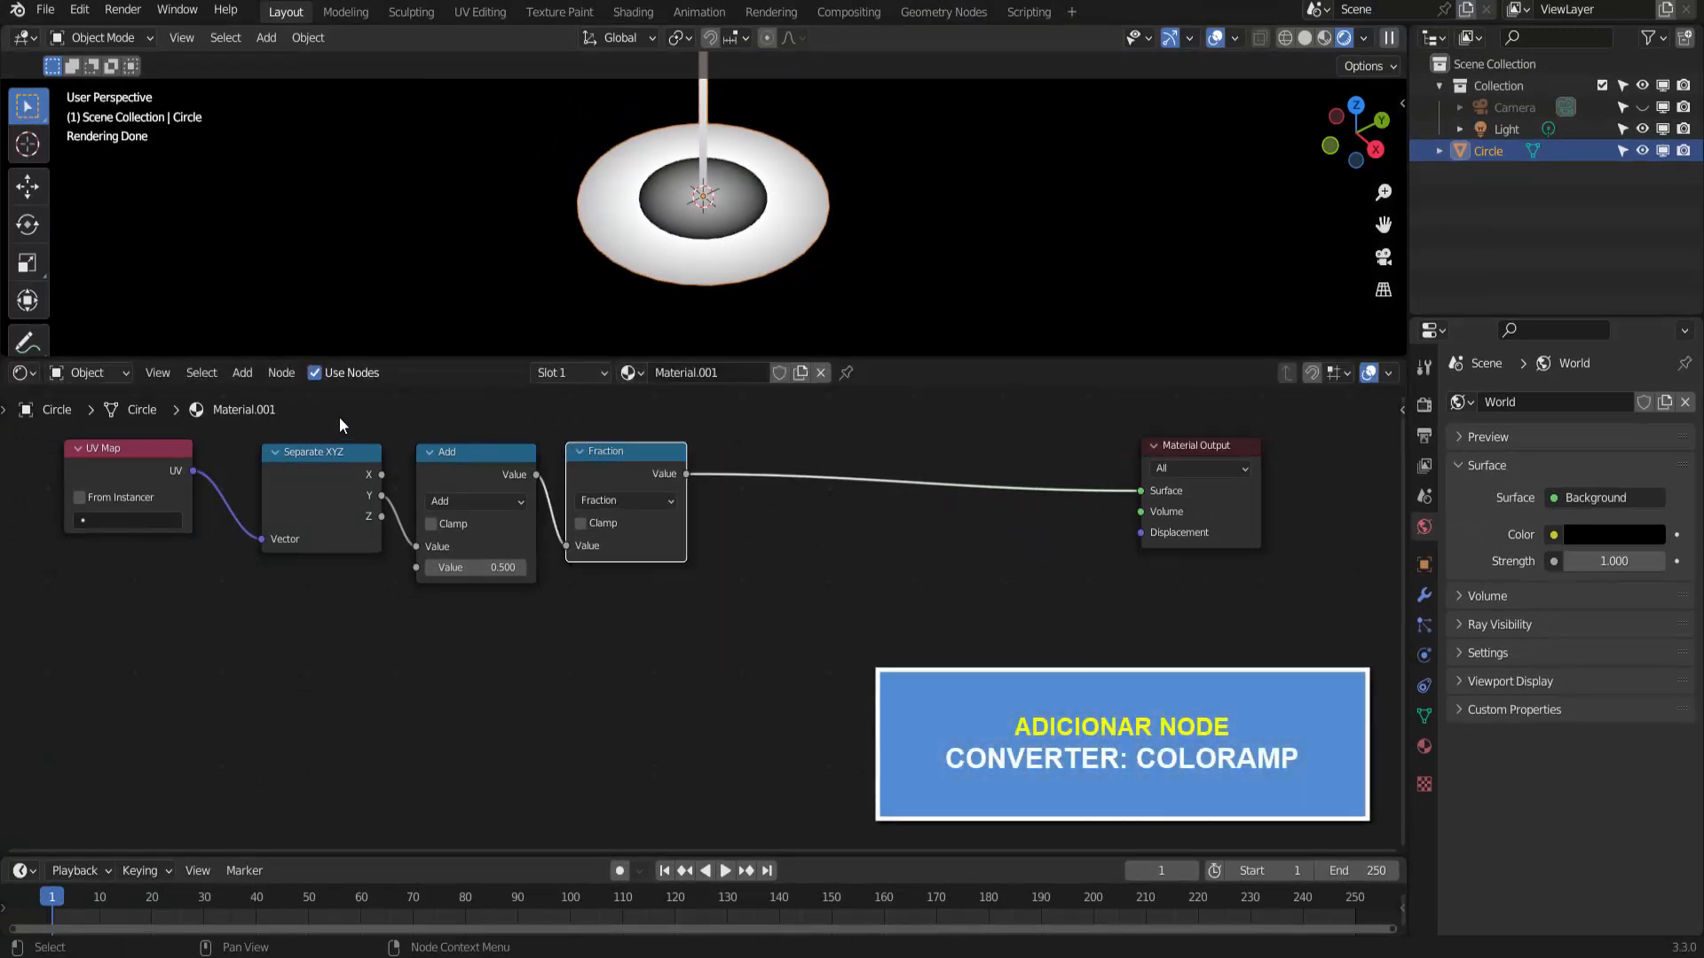
# Step: Insert a ColorRamp node between the Fraction node and the Material Output, with Ease interpolation
pyautogui.click(250, 379)
pyautogui.moveTo(306, 563)
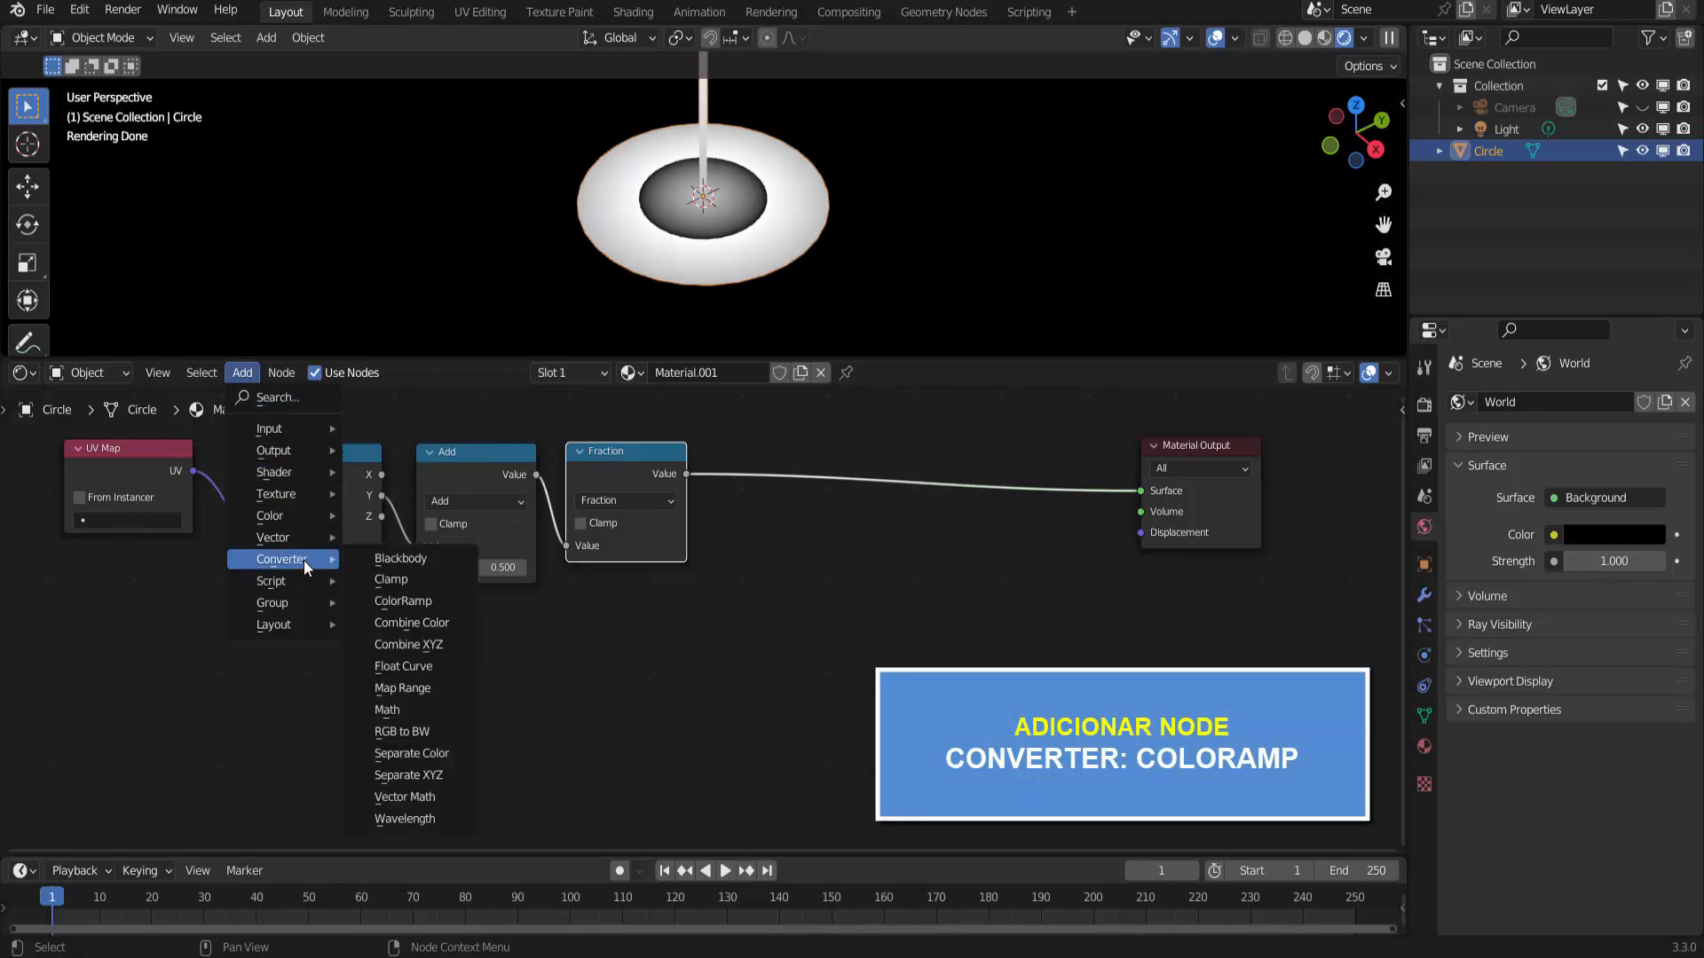
pyautogui.click(435, 599)
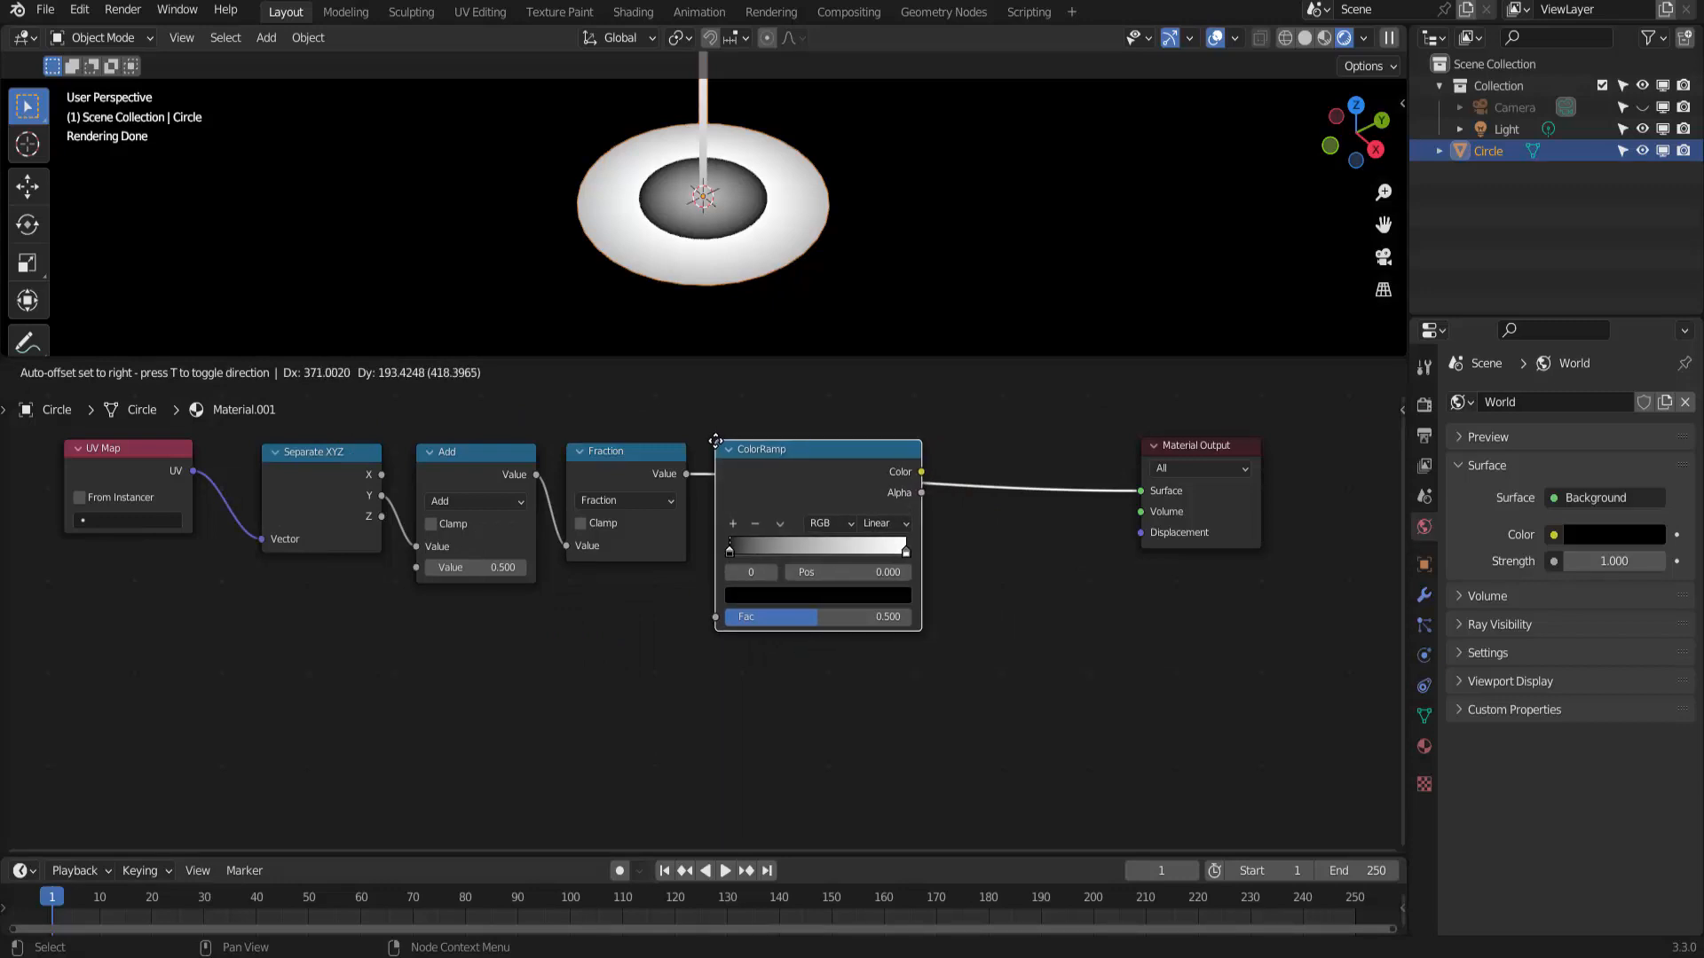
pyautogui.click(718, 447)
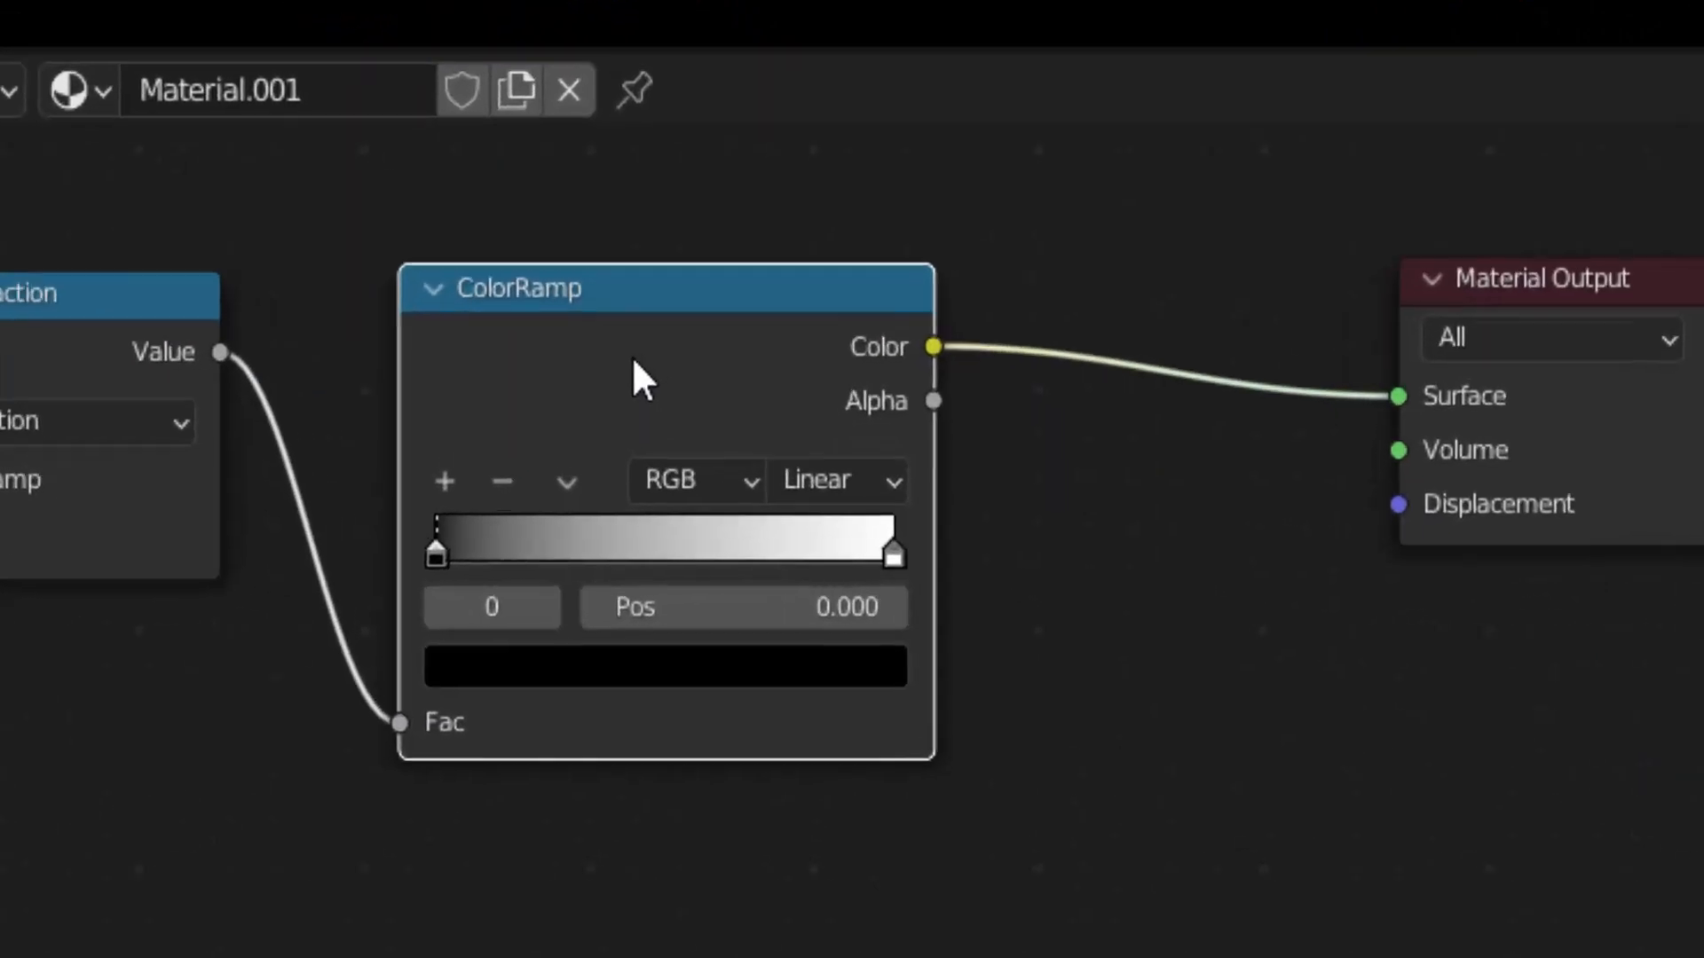
pyautogui.click(826, 480)
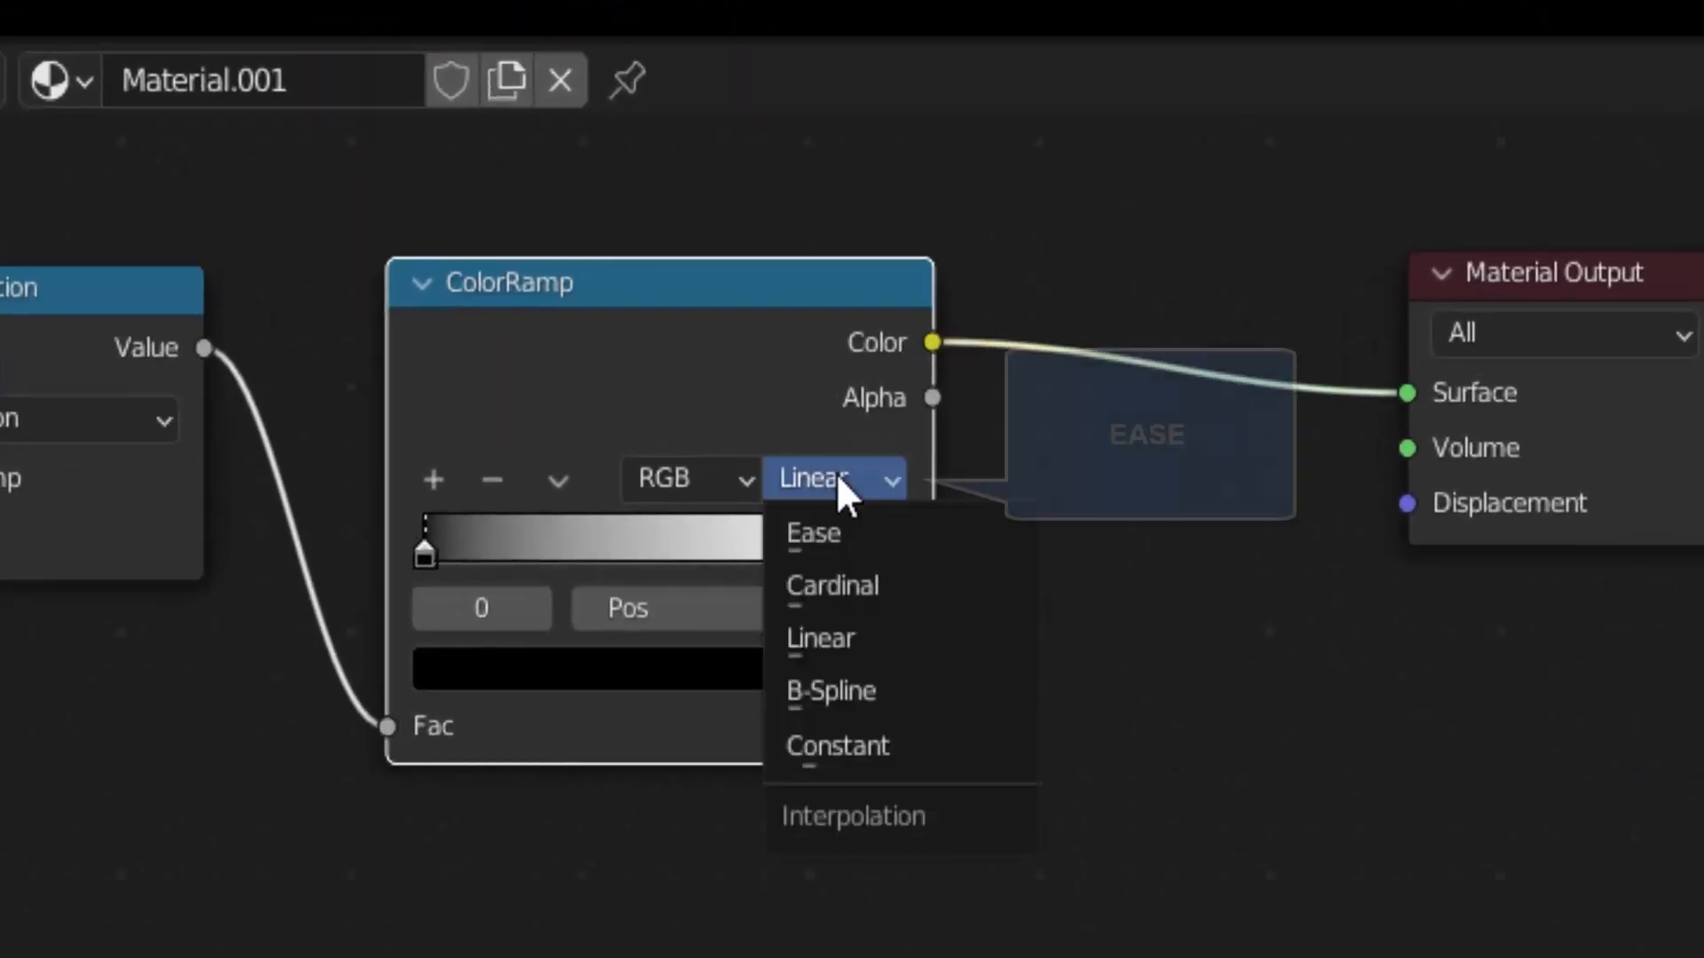
pyautogui.click(834, 533)
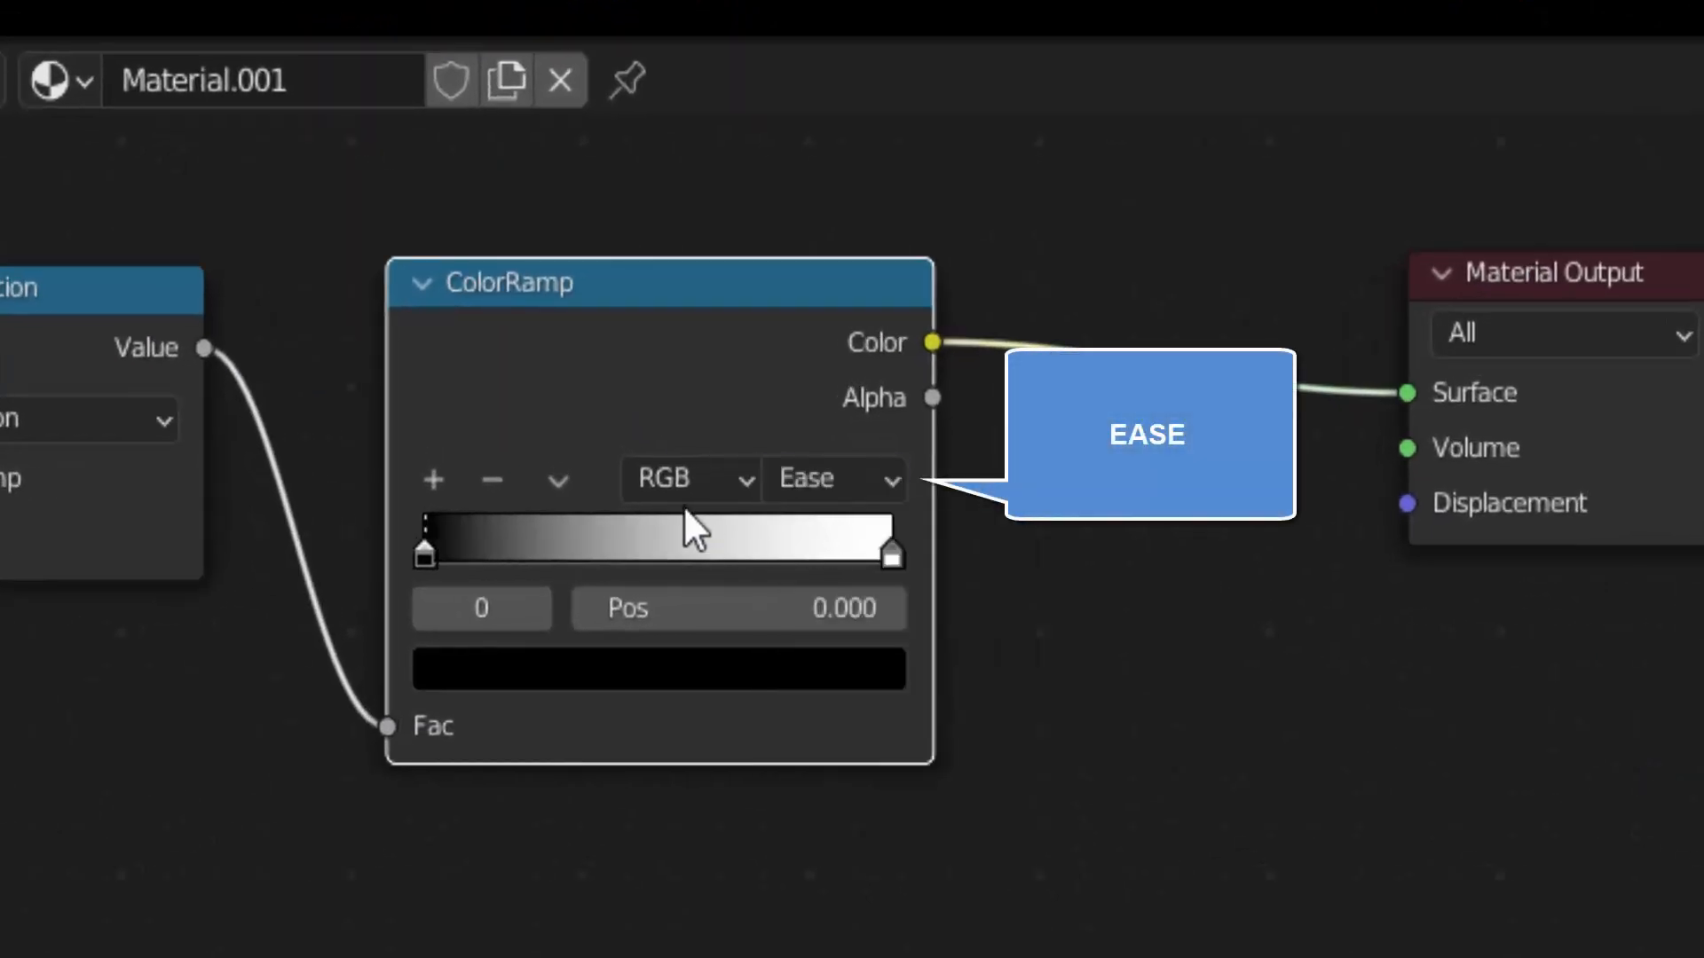
# Step: Add a color stop at position 0.500 on the ColorRamp and darken the end stop at 1.000 from white to gray
pyautogui.click(435, 481)
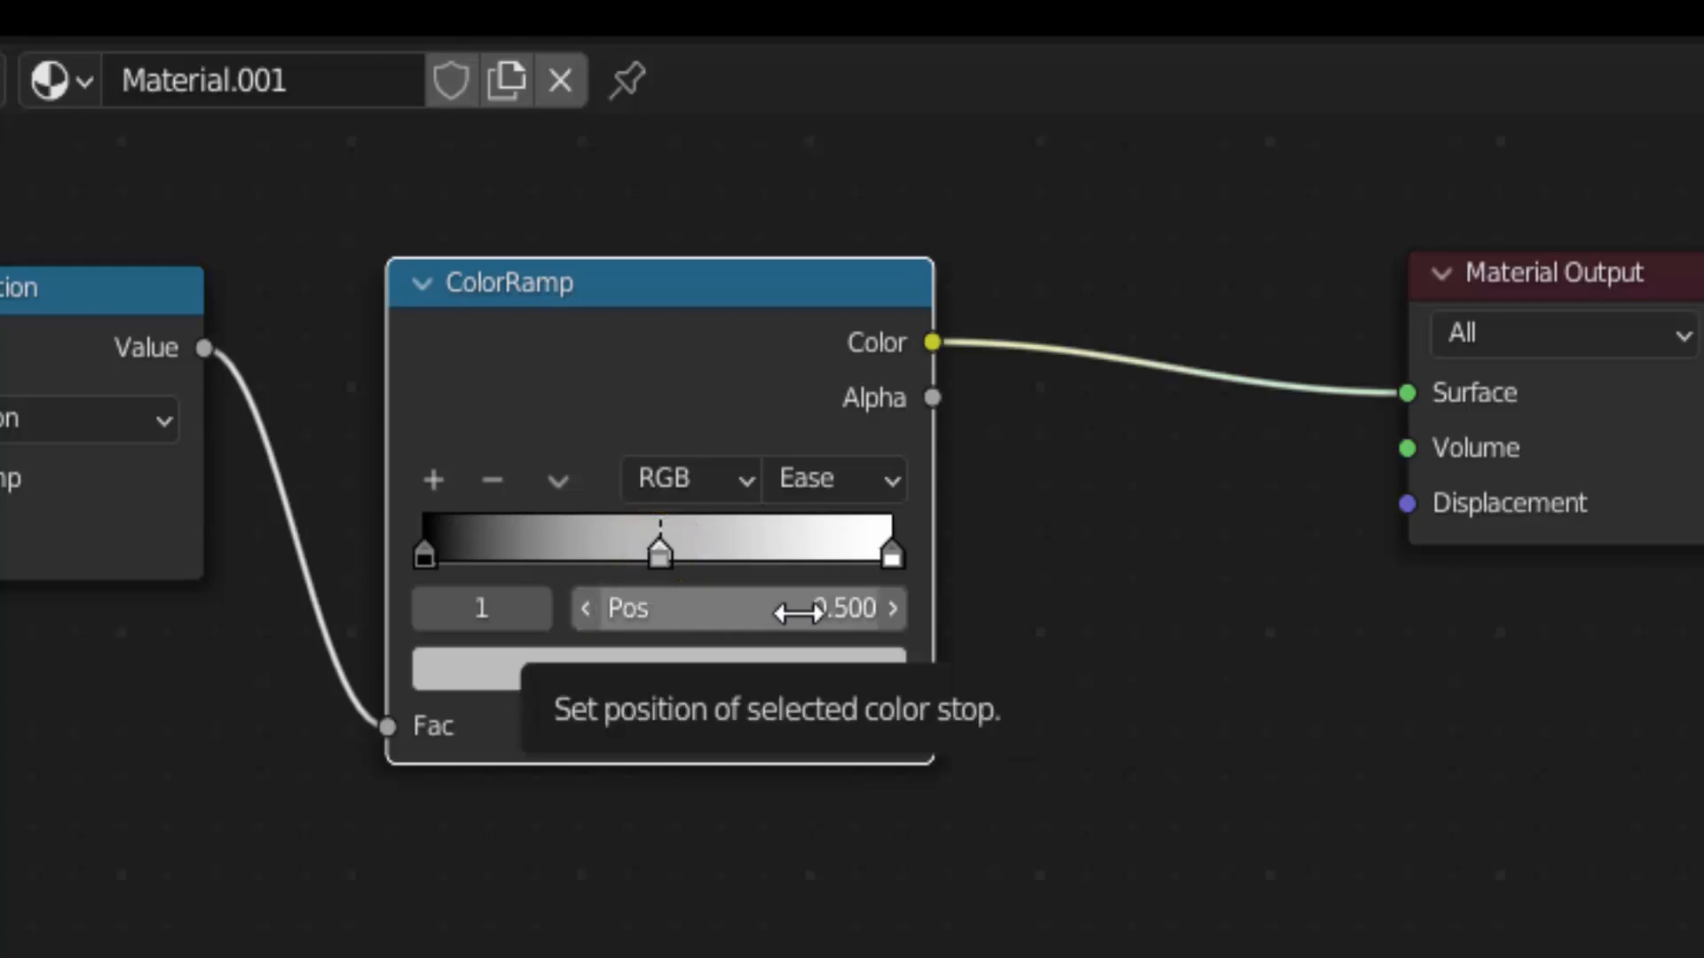
pyautogui.click(892, 556)
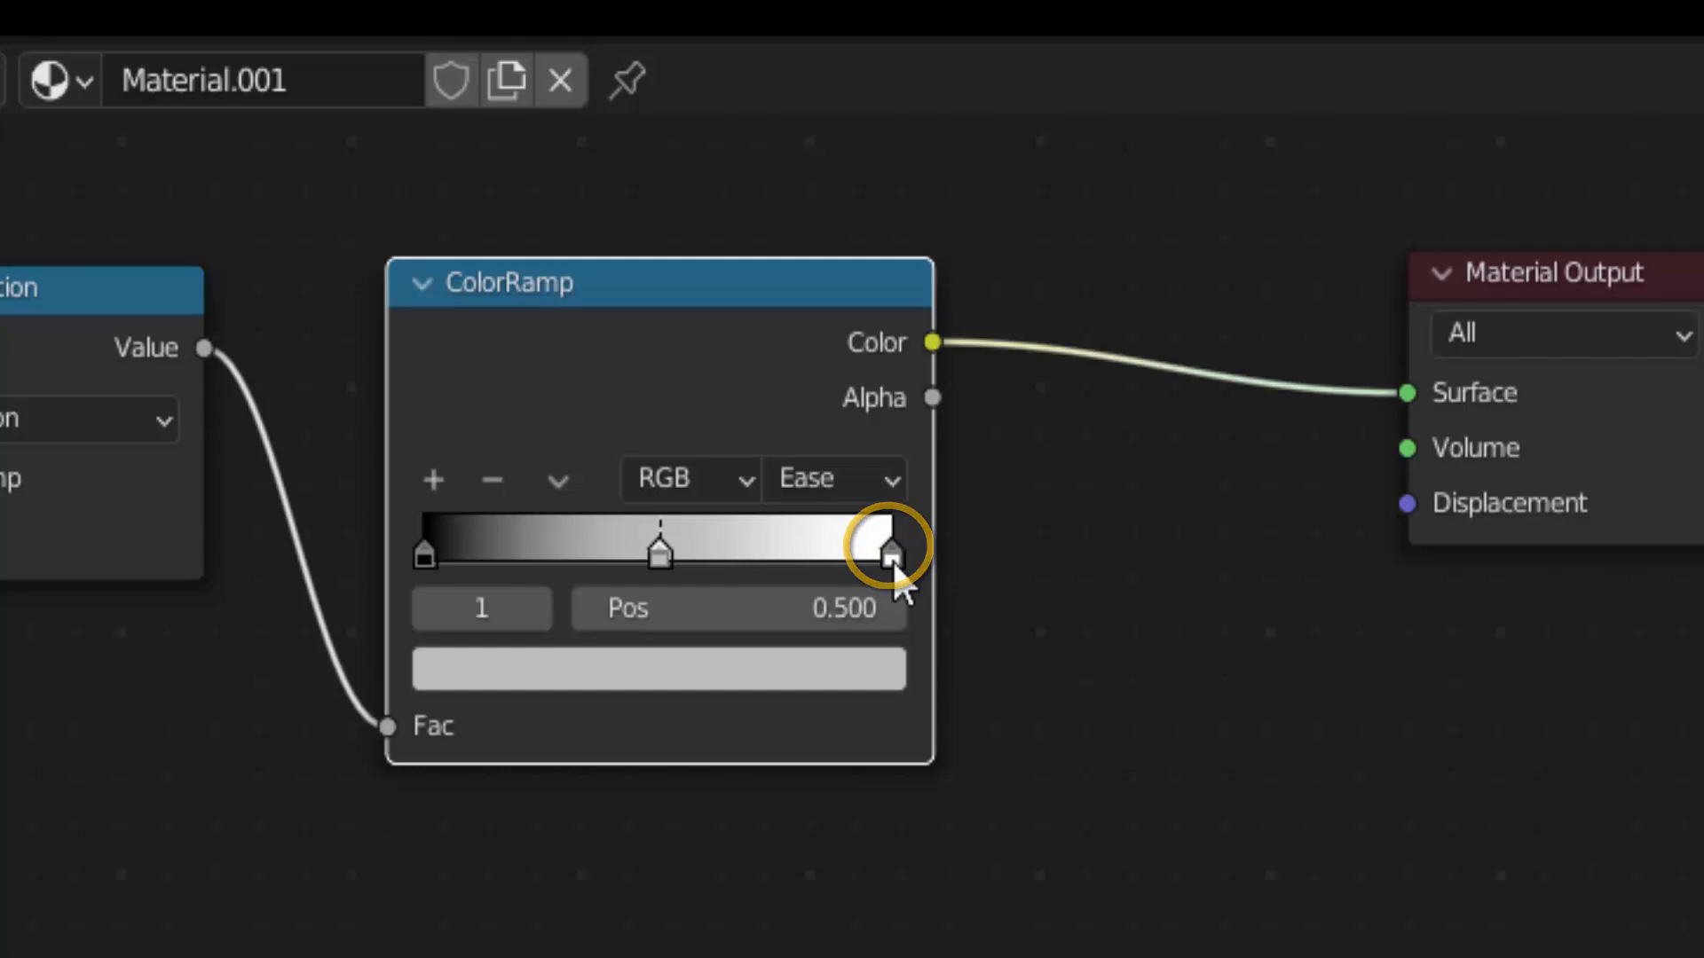
pyautogui.click(672, 682)
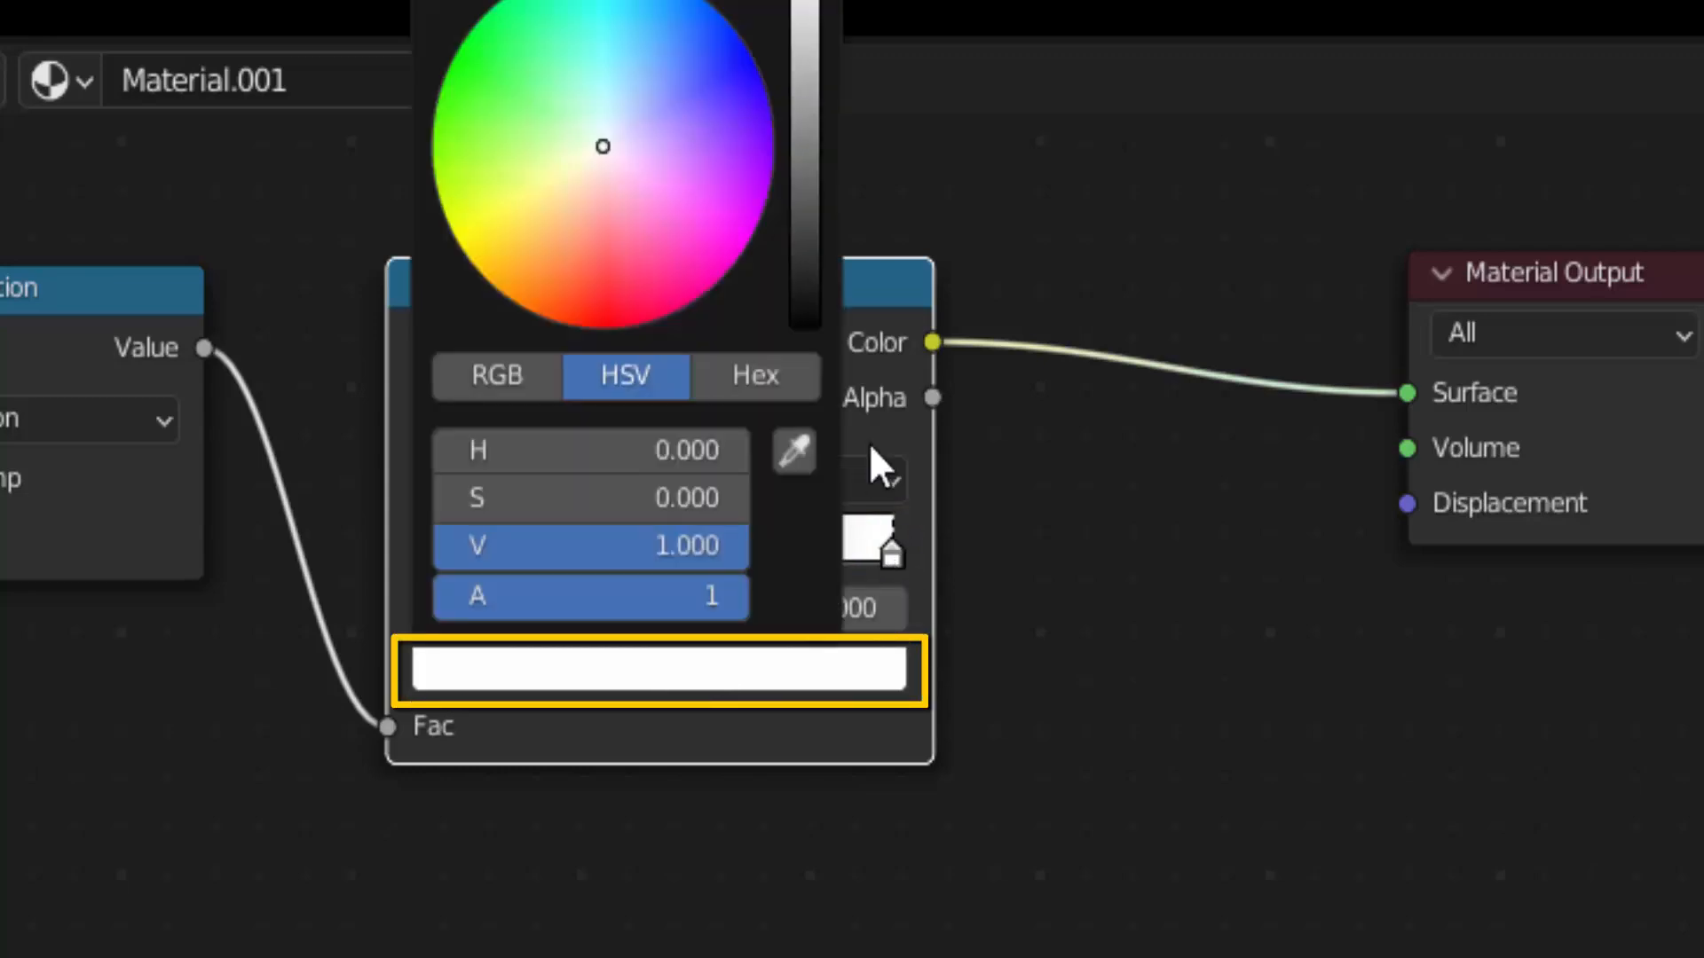
pyautogui.moveTo(812, 4); pyautogui.dragTo(805, 199)
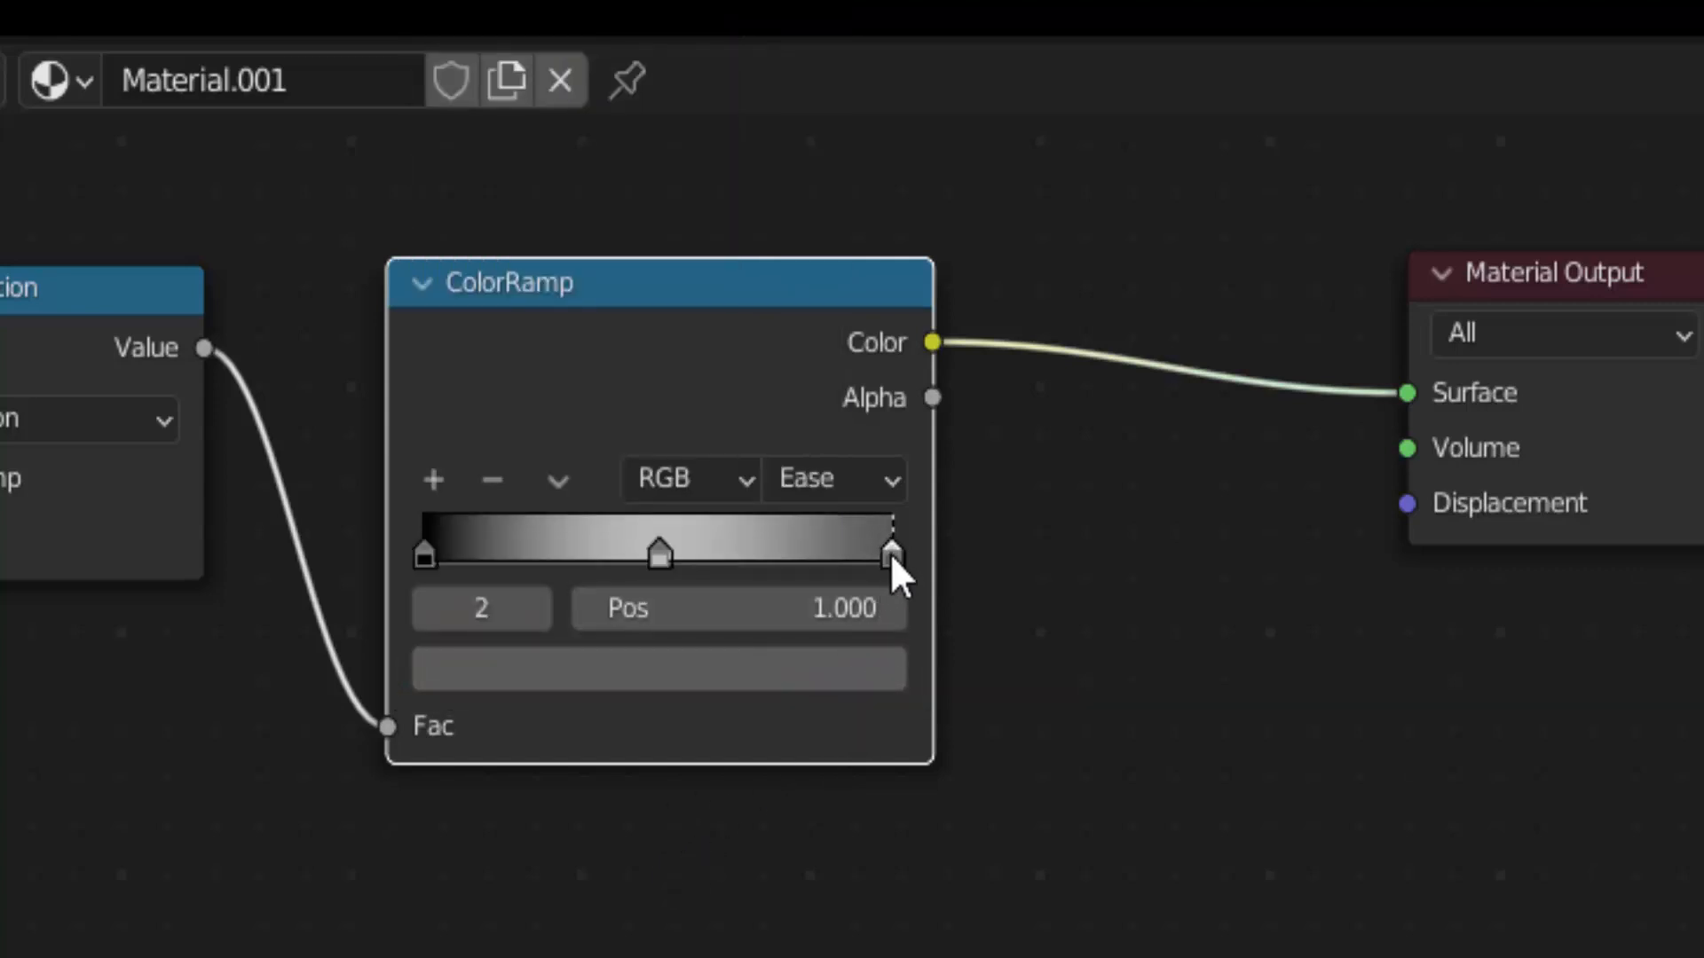
# Step: Move the ColorRamp's gray end stop to position 0.252, play the animation briefly and return to frame 1
pyautogui.moveTo(890, 552); pyautogui.dragTo(526, 532)
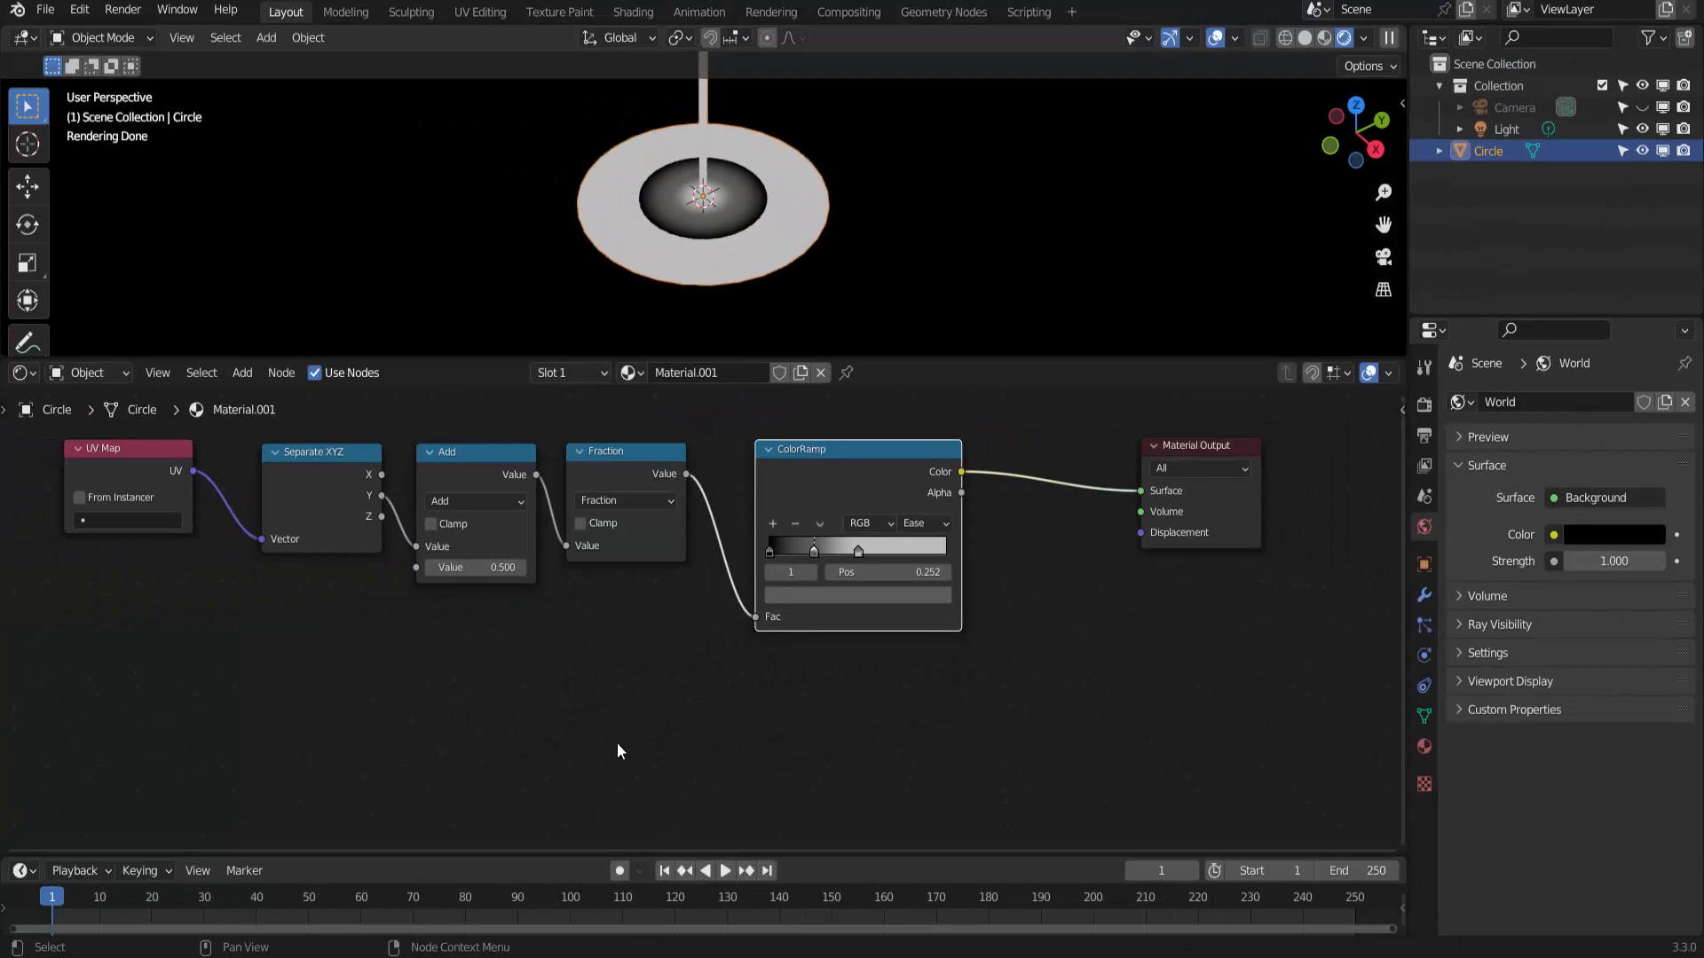
pyautogui.click(725, 871)
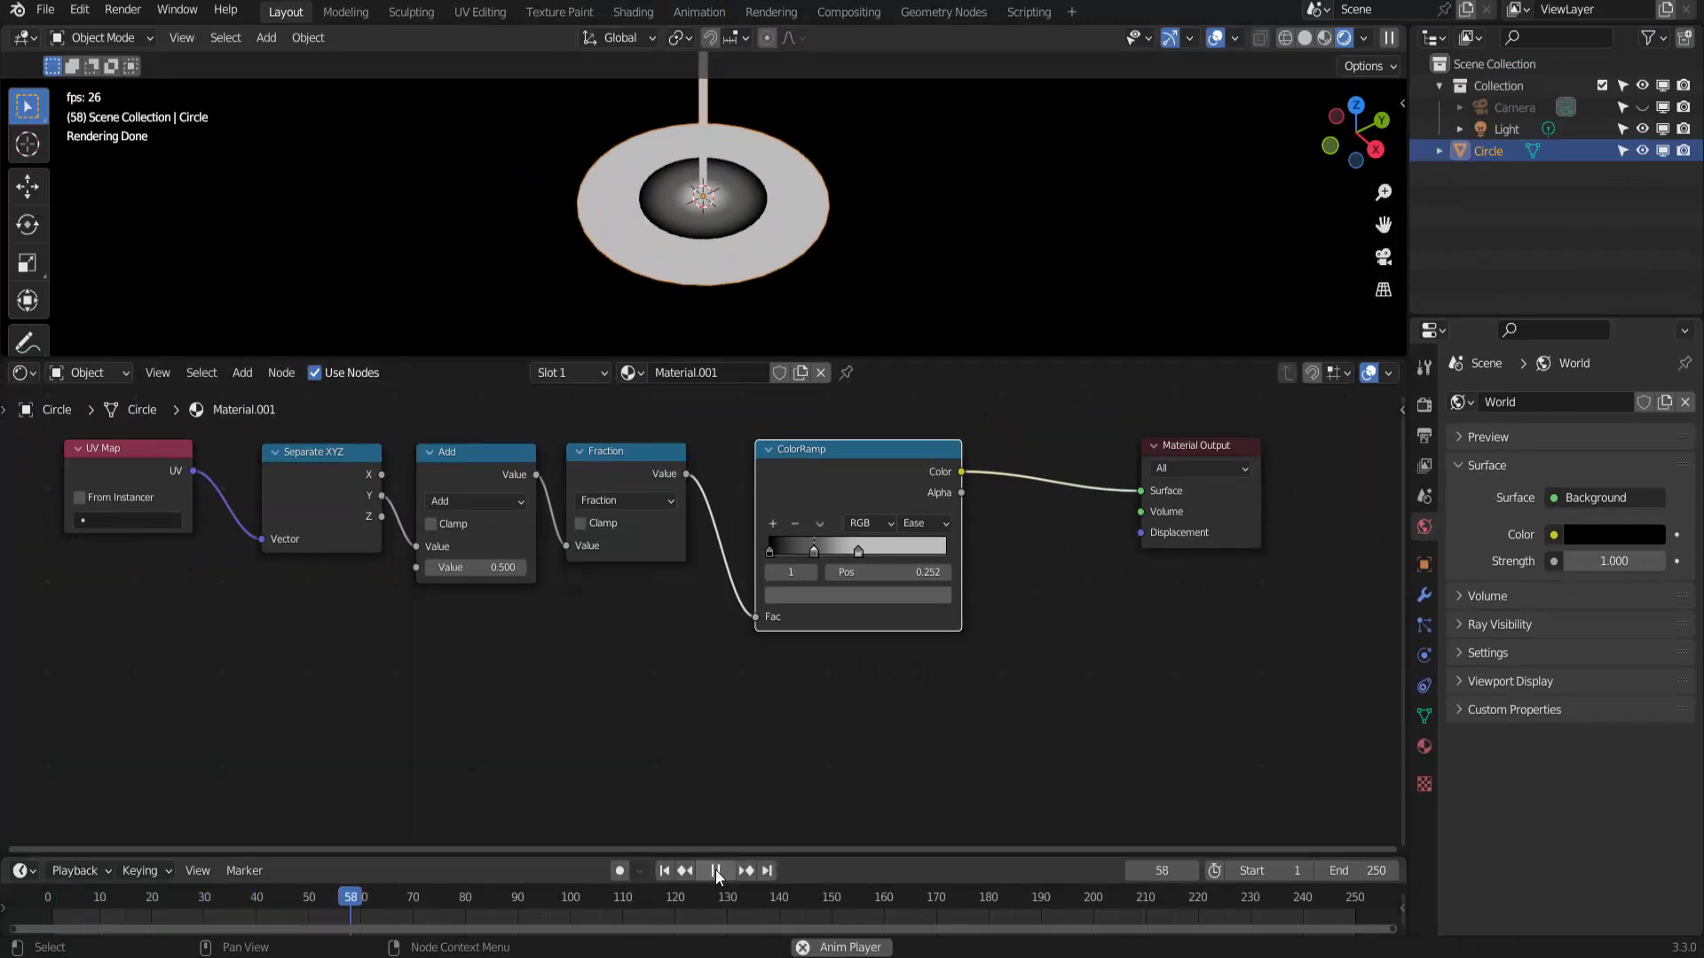
pyautogui.click(715, 870)
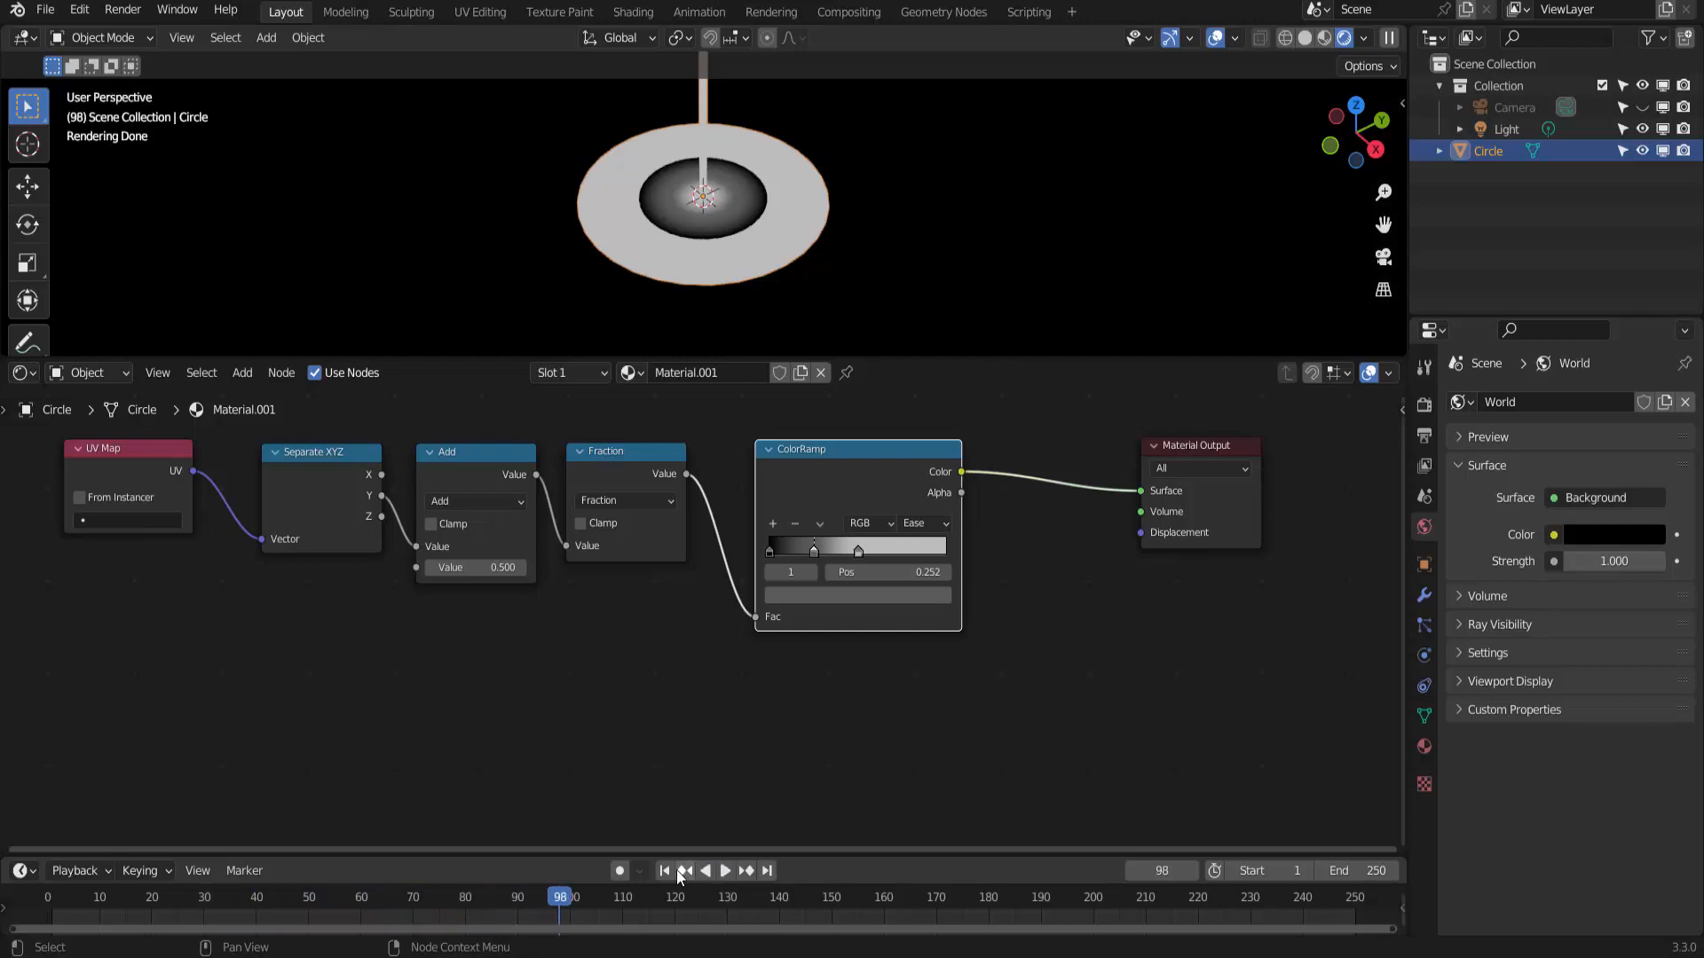
pyautogui.click(664, 870)
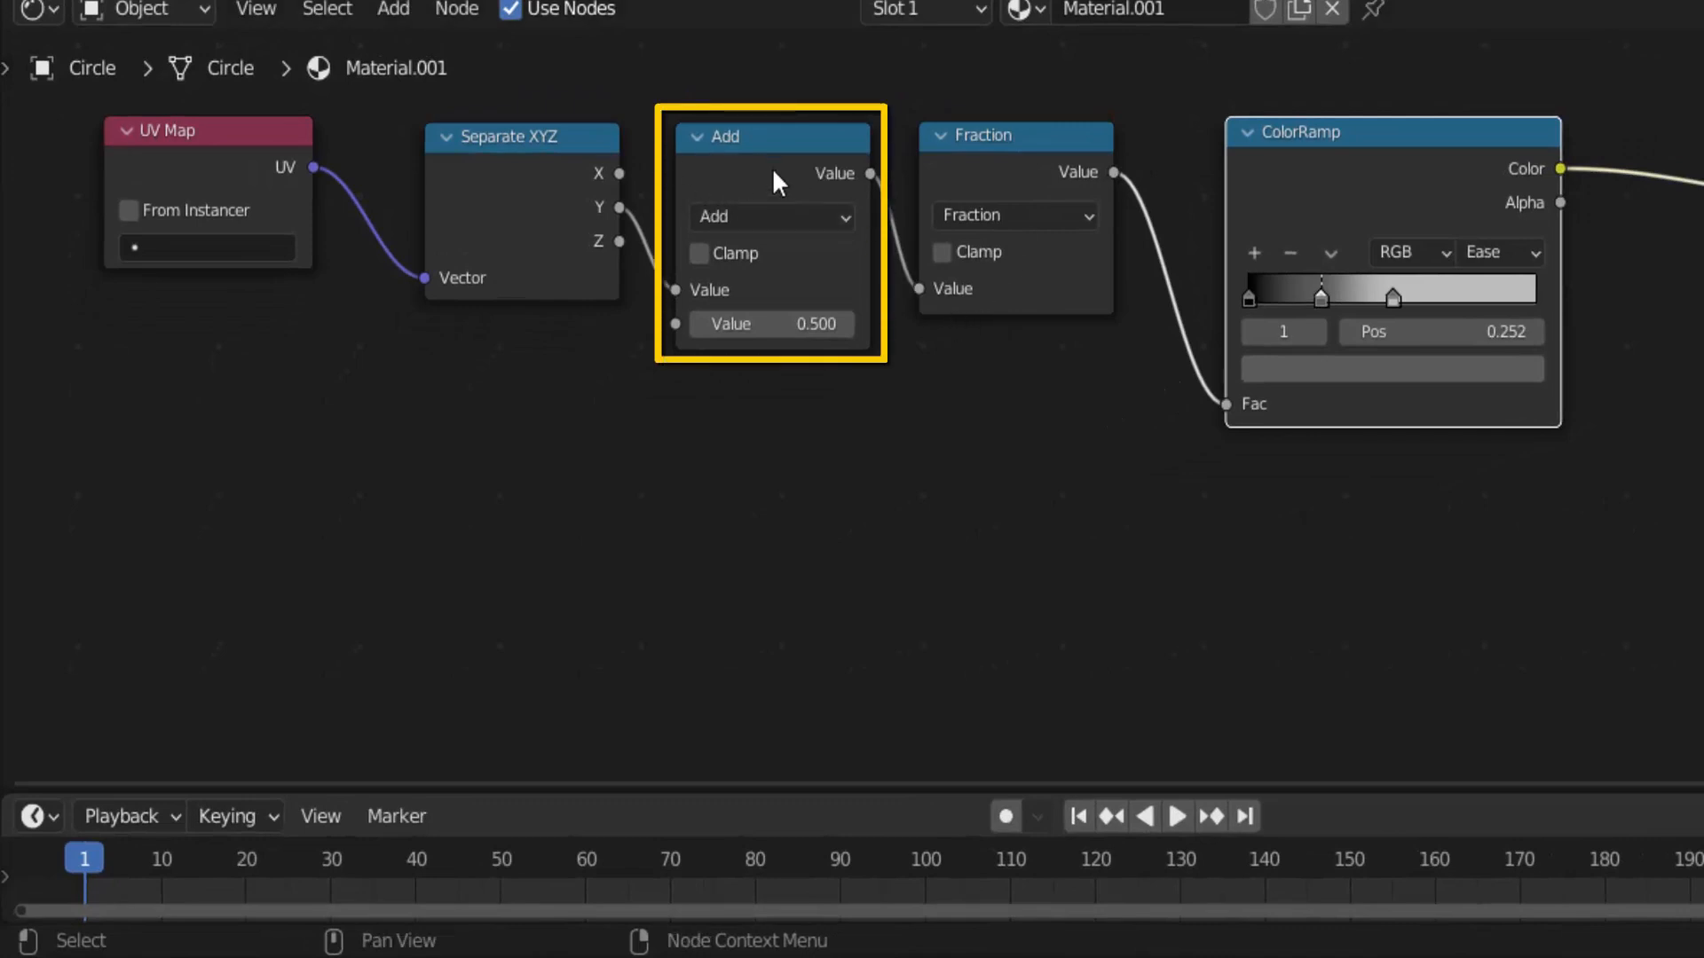
# Step: Set the Add node's second value to the driver #frame/22 and play the animation to check the effect
pyautogui.click(766, 139)
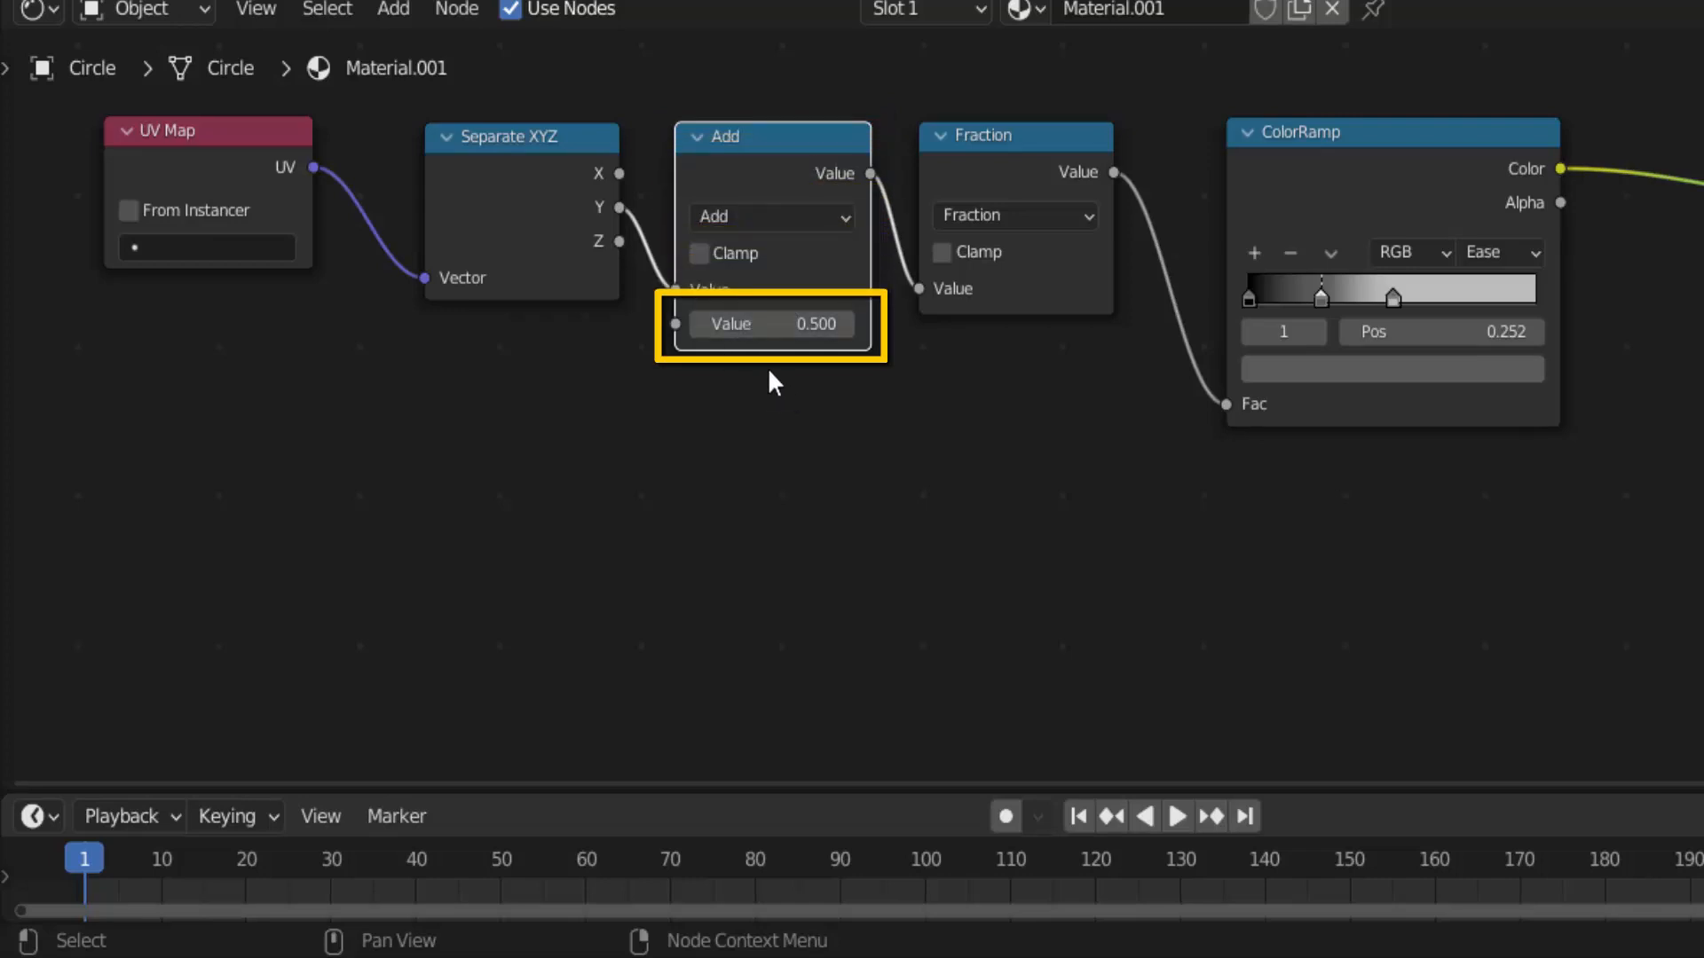
pyautogui.click(744, 325)
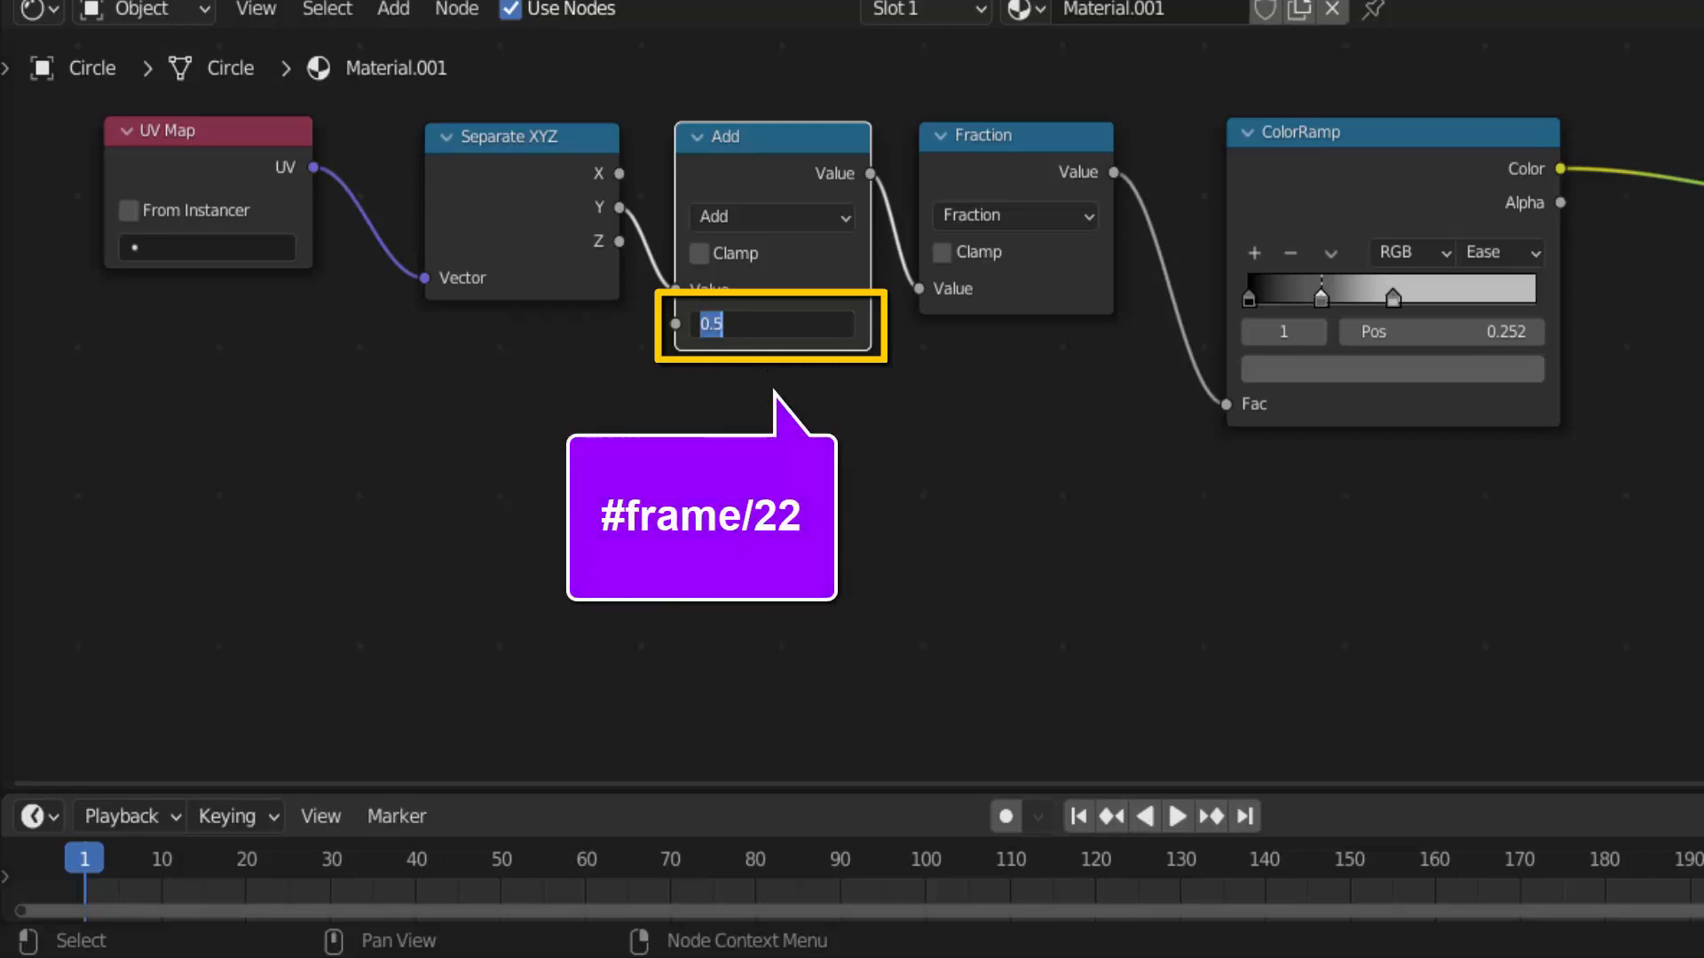
pyautogui.write('#frame/22')
pyautogui.press('Return')
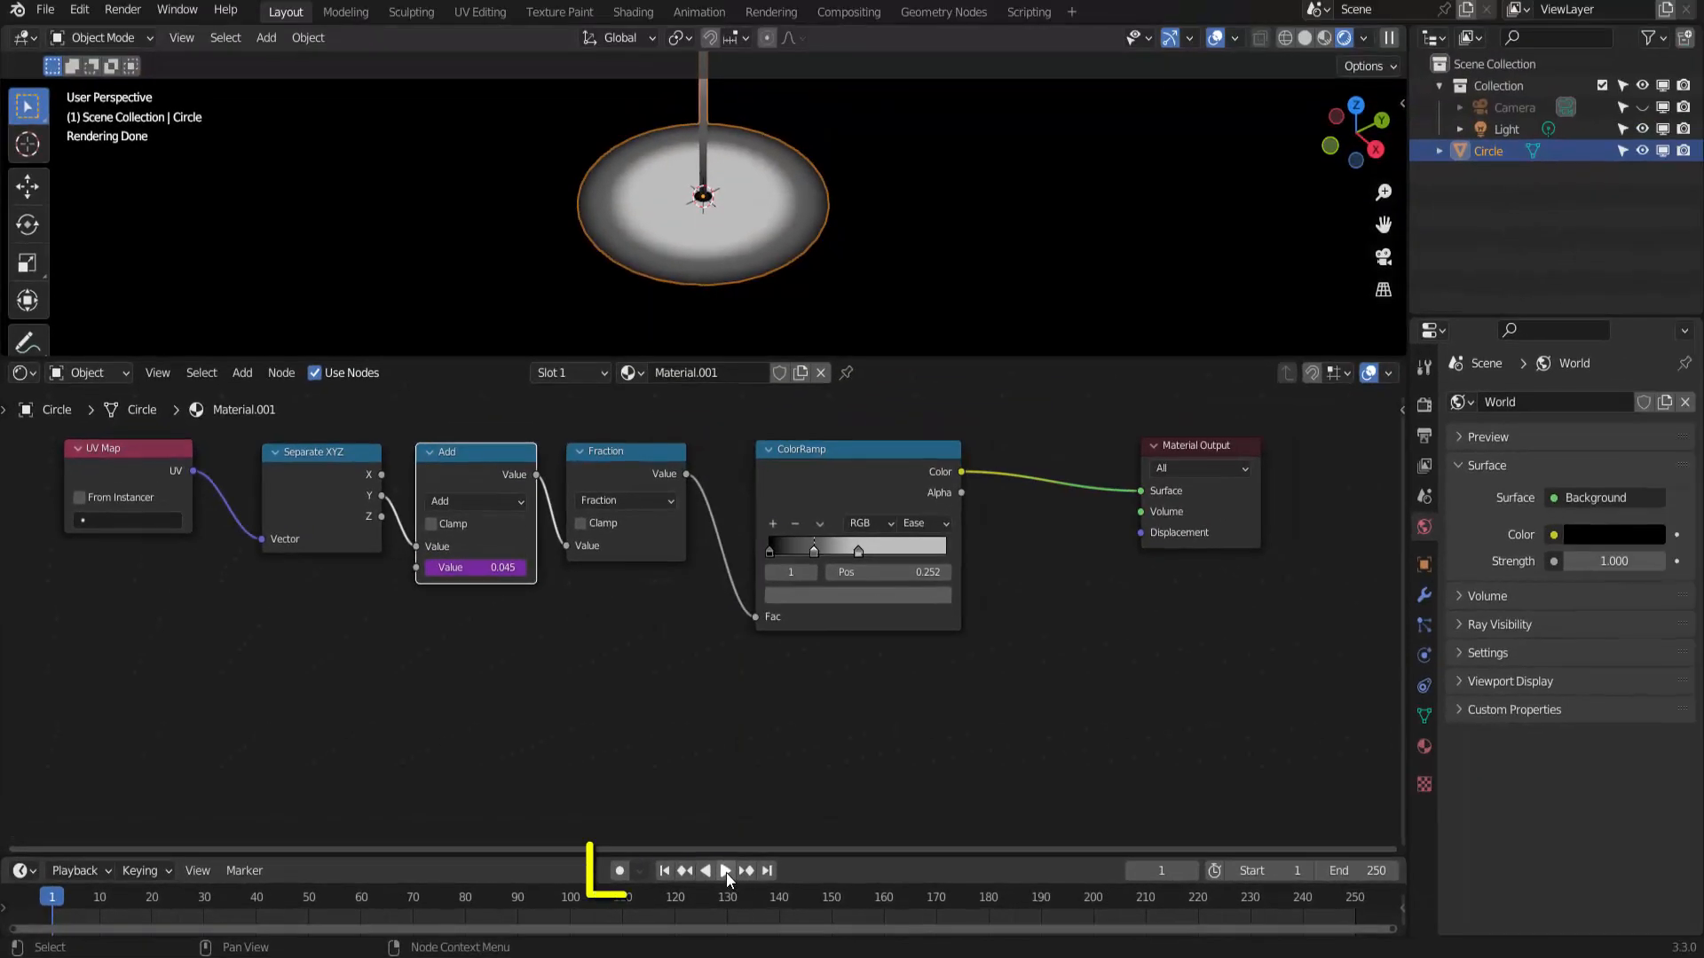
pyautogui.click(1178, 818)
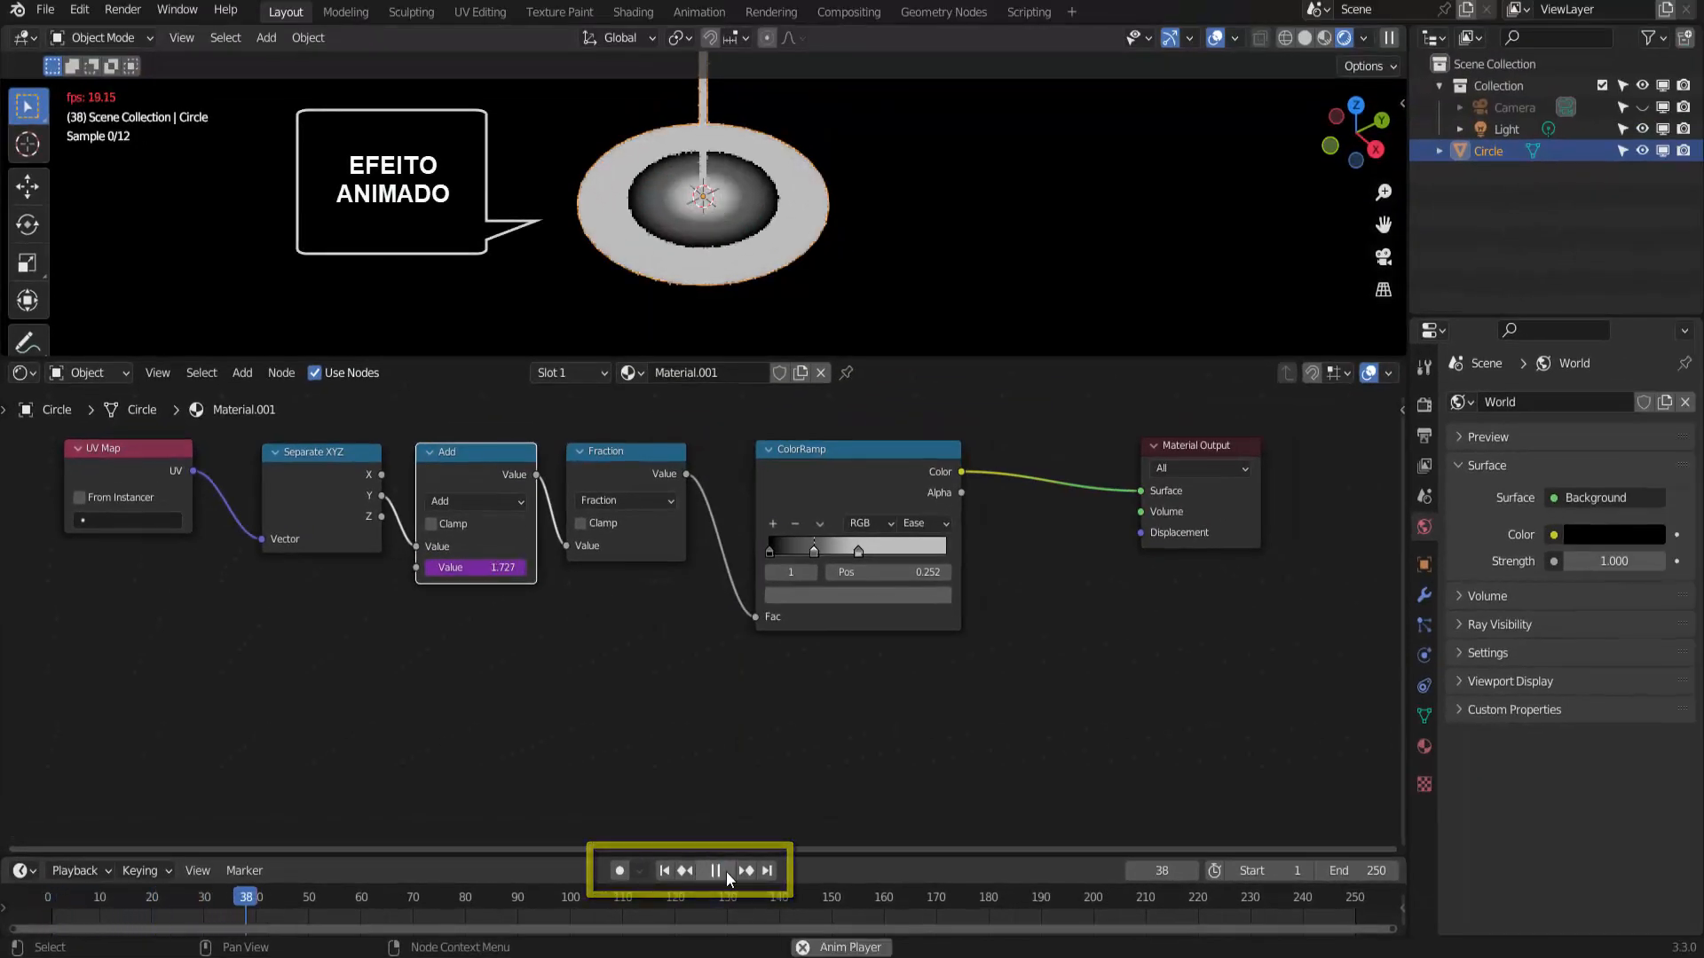
pyautogui.click(721, 871)
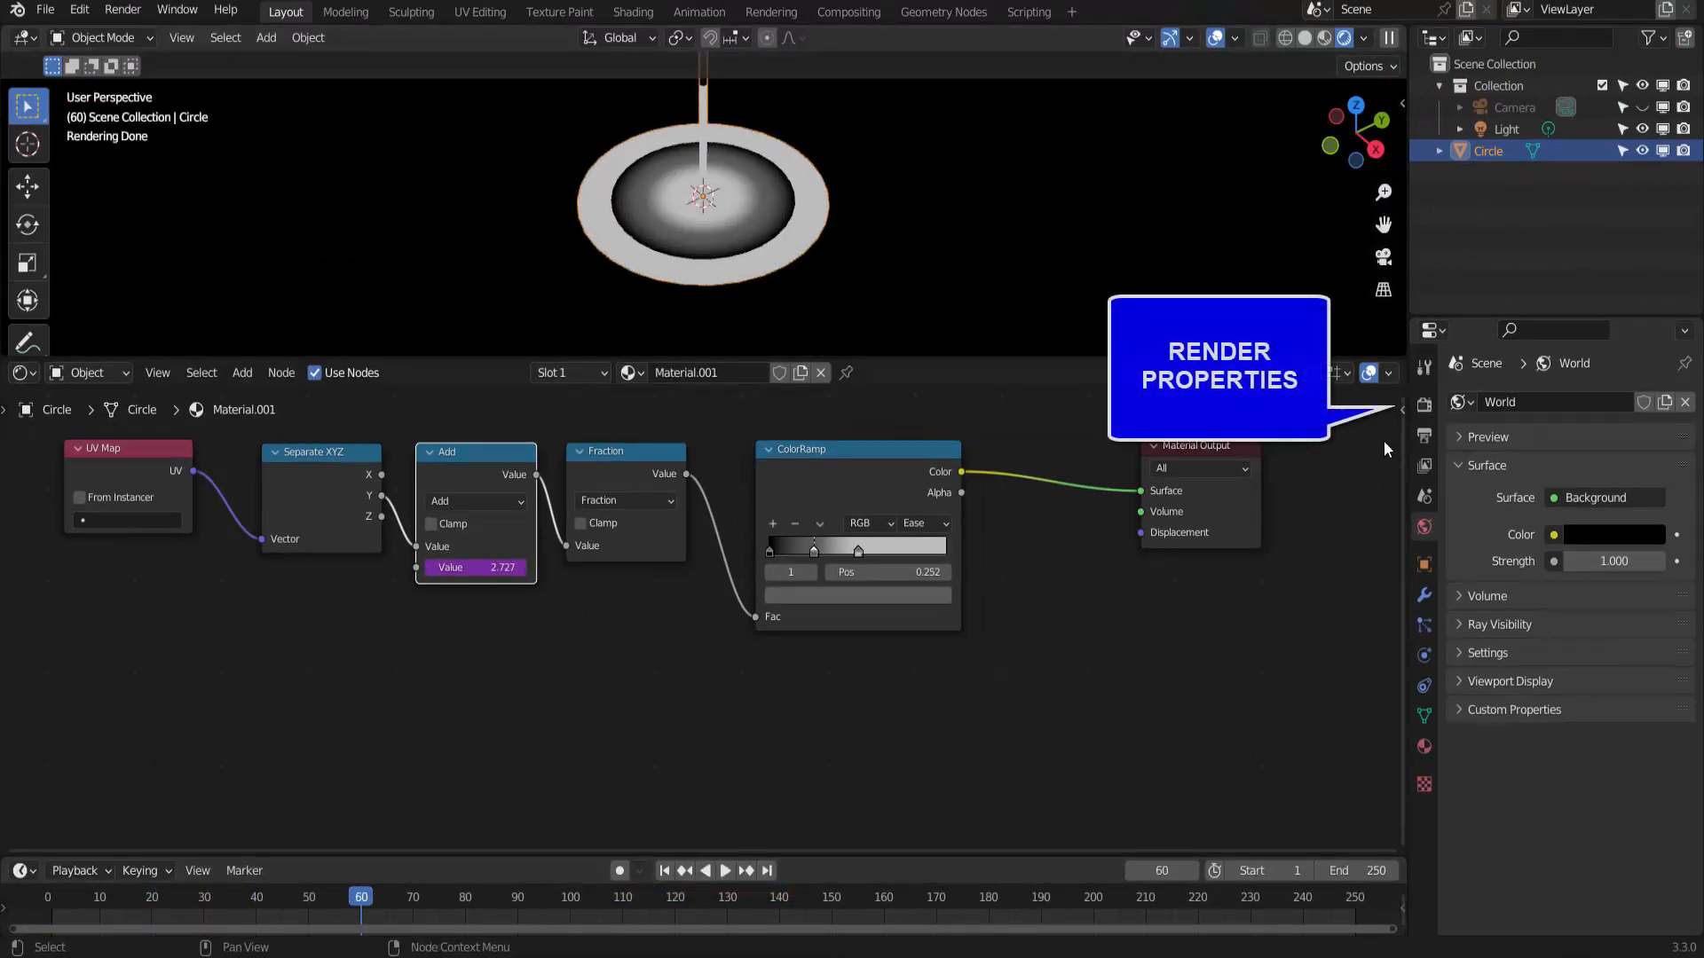
# Step: Switch the render engine to Eevee and replay the animation from frame 1
pyautogui.click(1426, 408)
pyautogui.click(1573, 401)
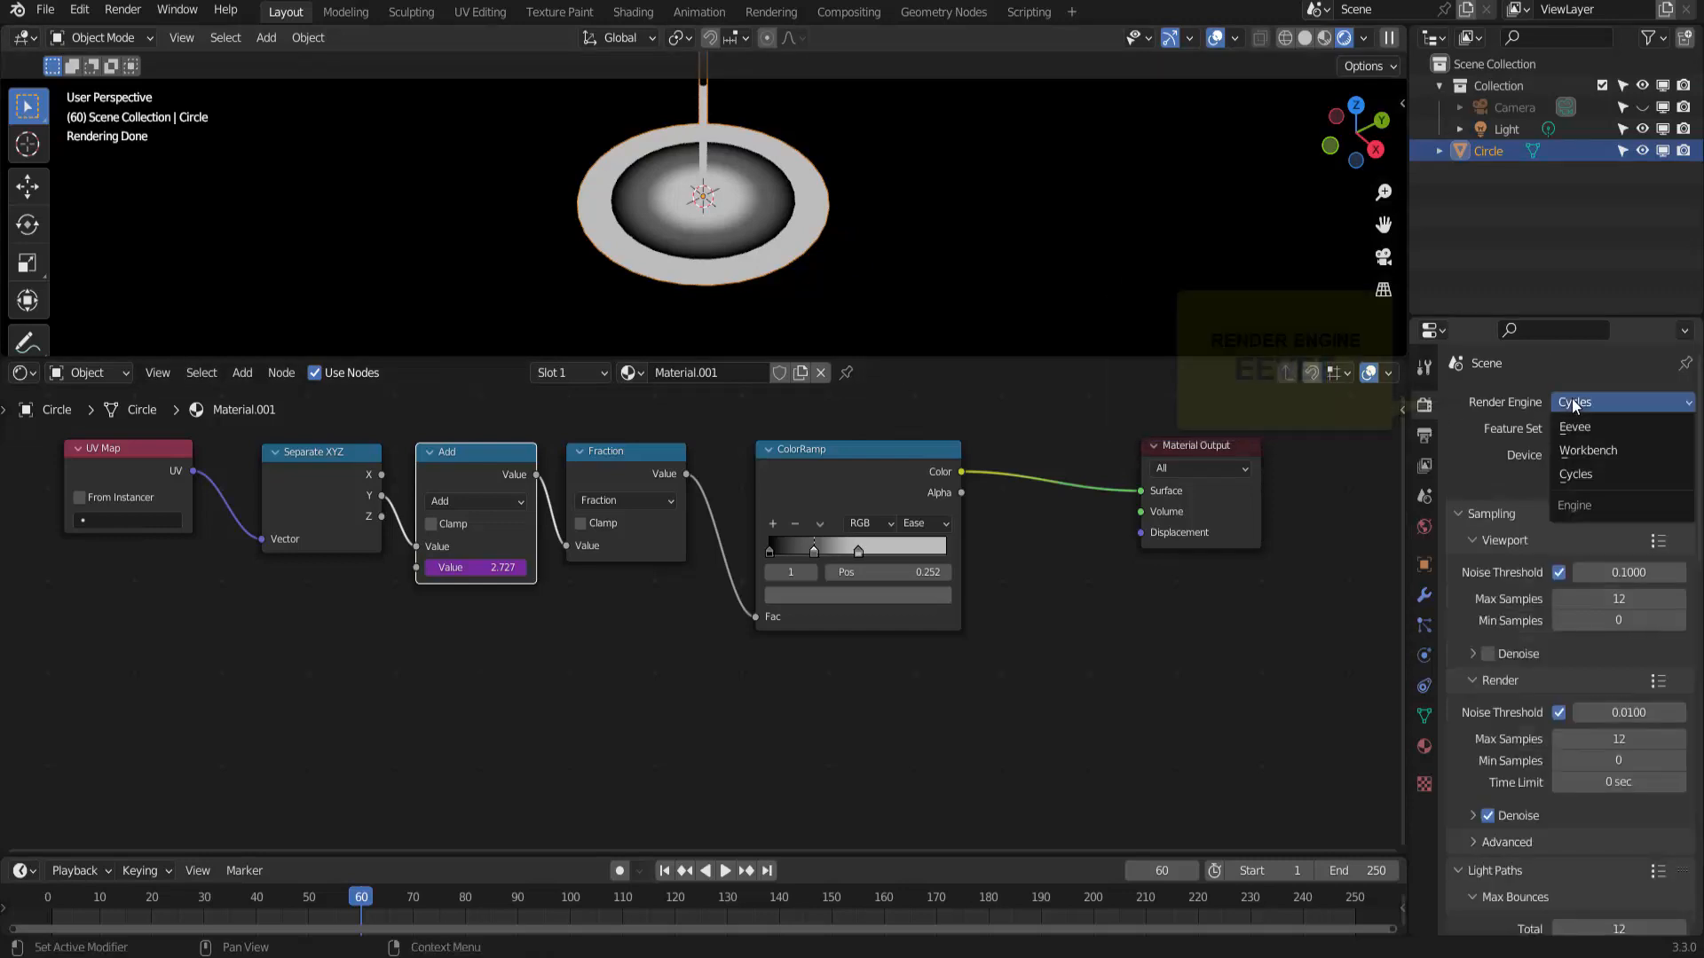
pyautogui.click(1569, 421)
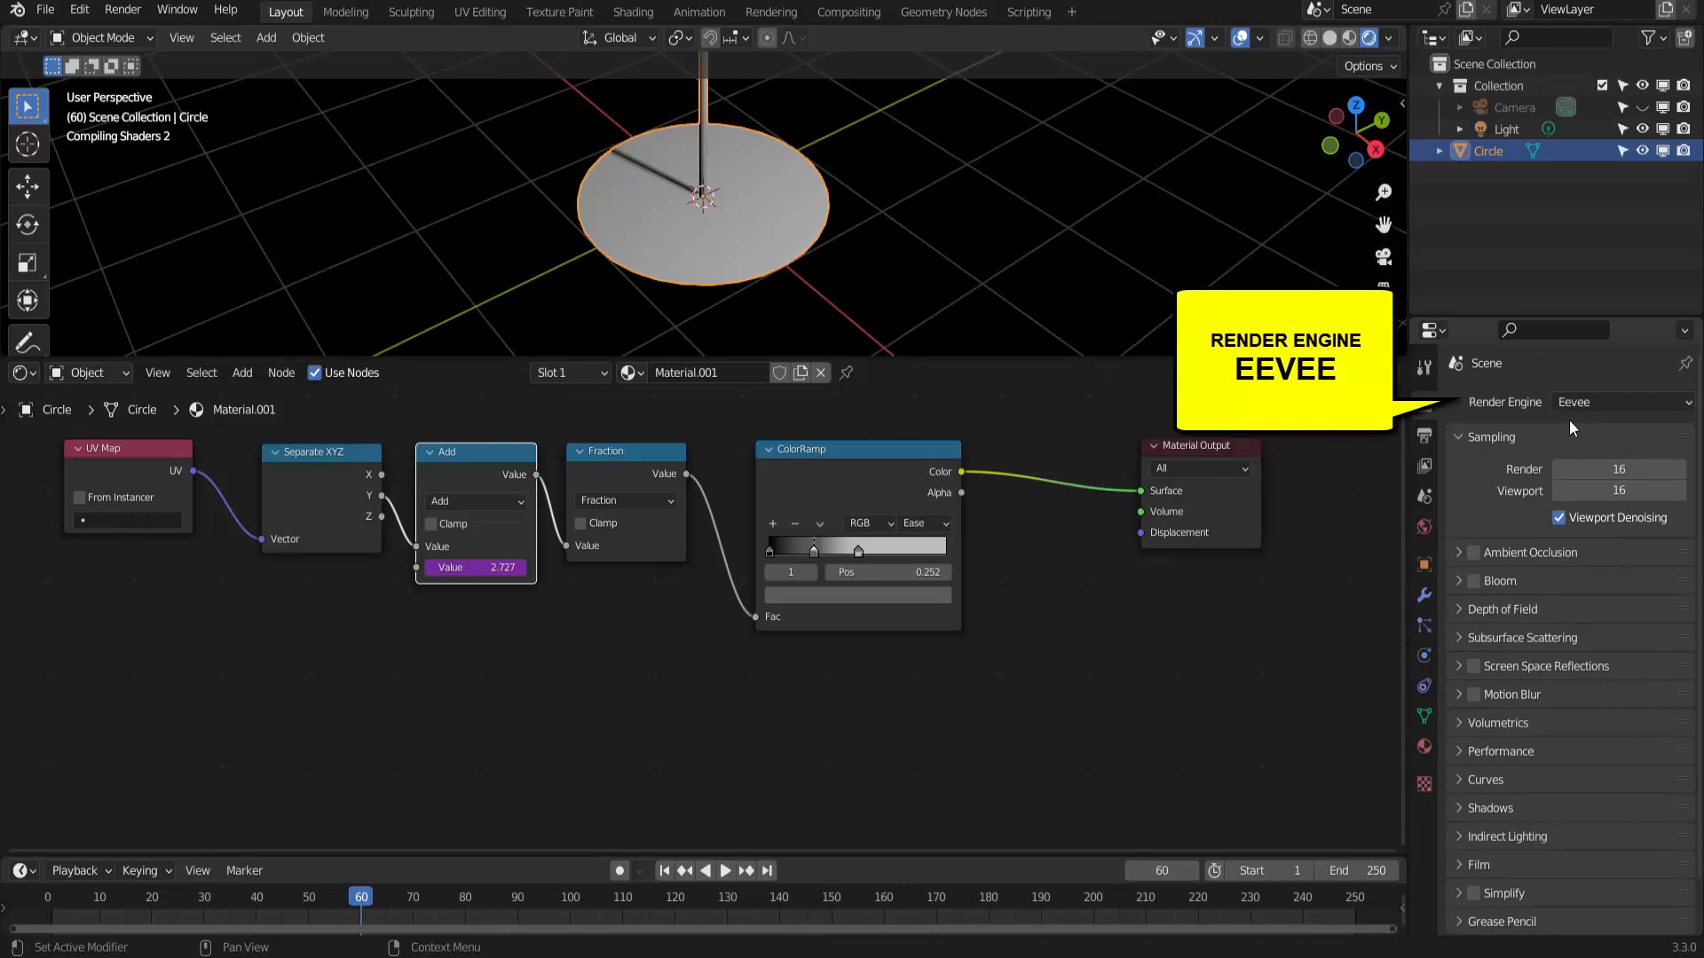
pyautogui.click(663, 870)
pyautogui.click(725, 871)
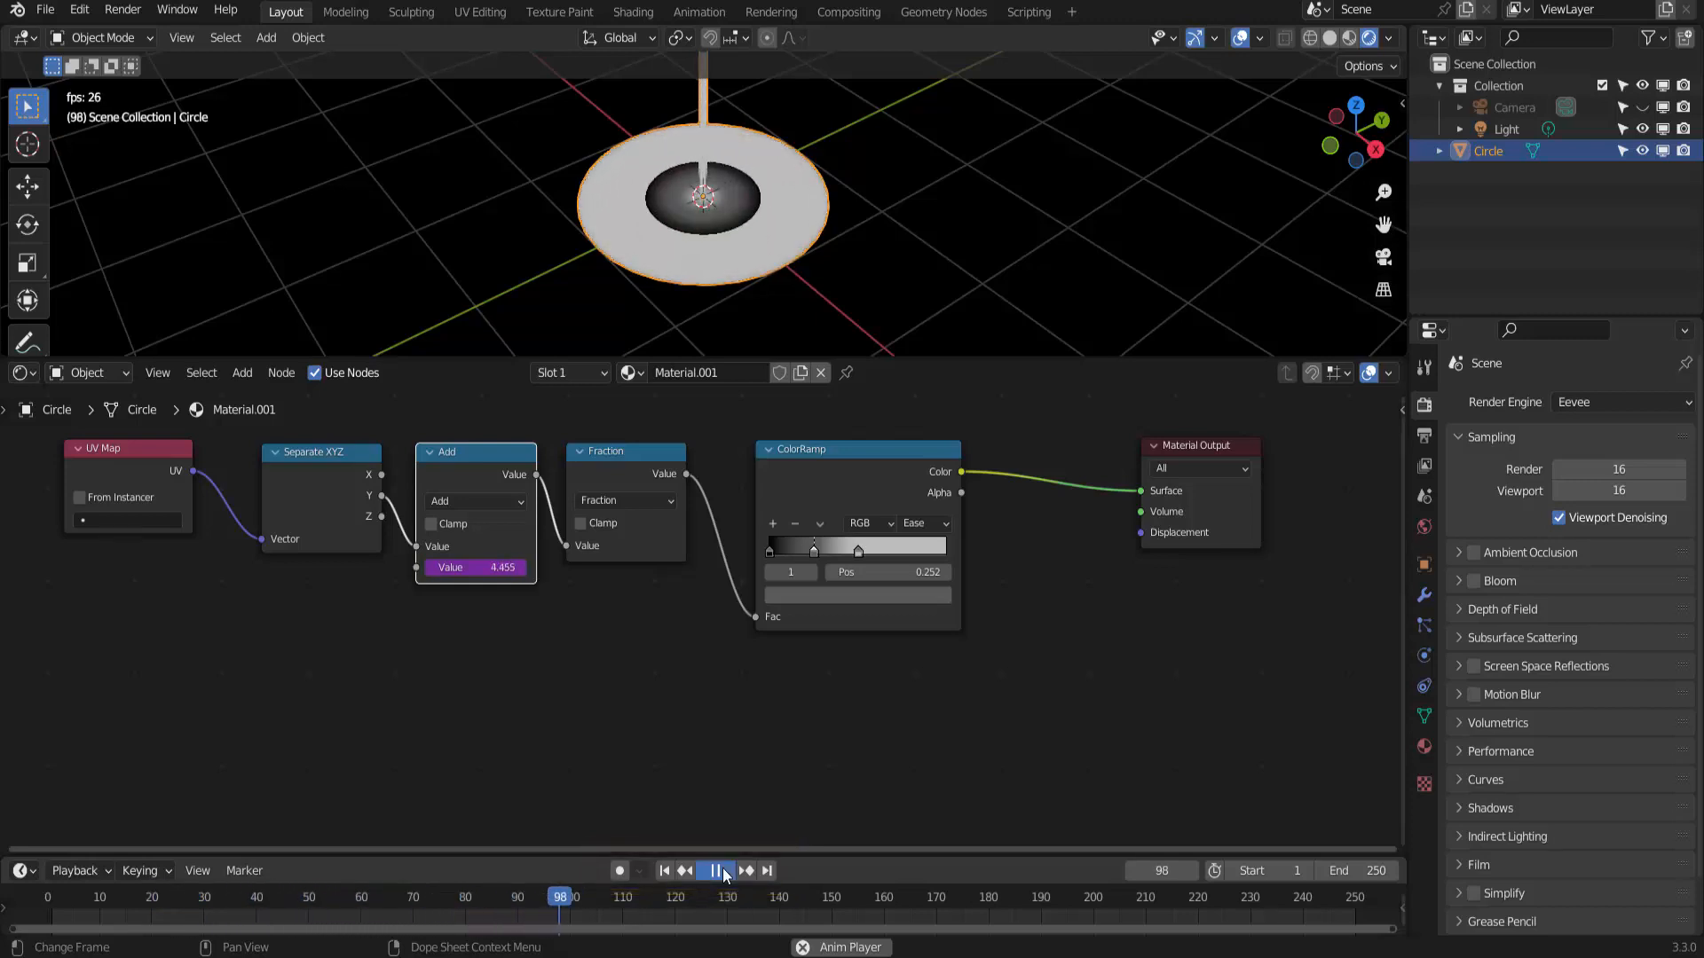
pyautogui.click(723, 873)
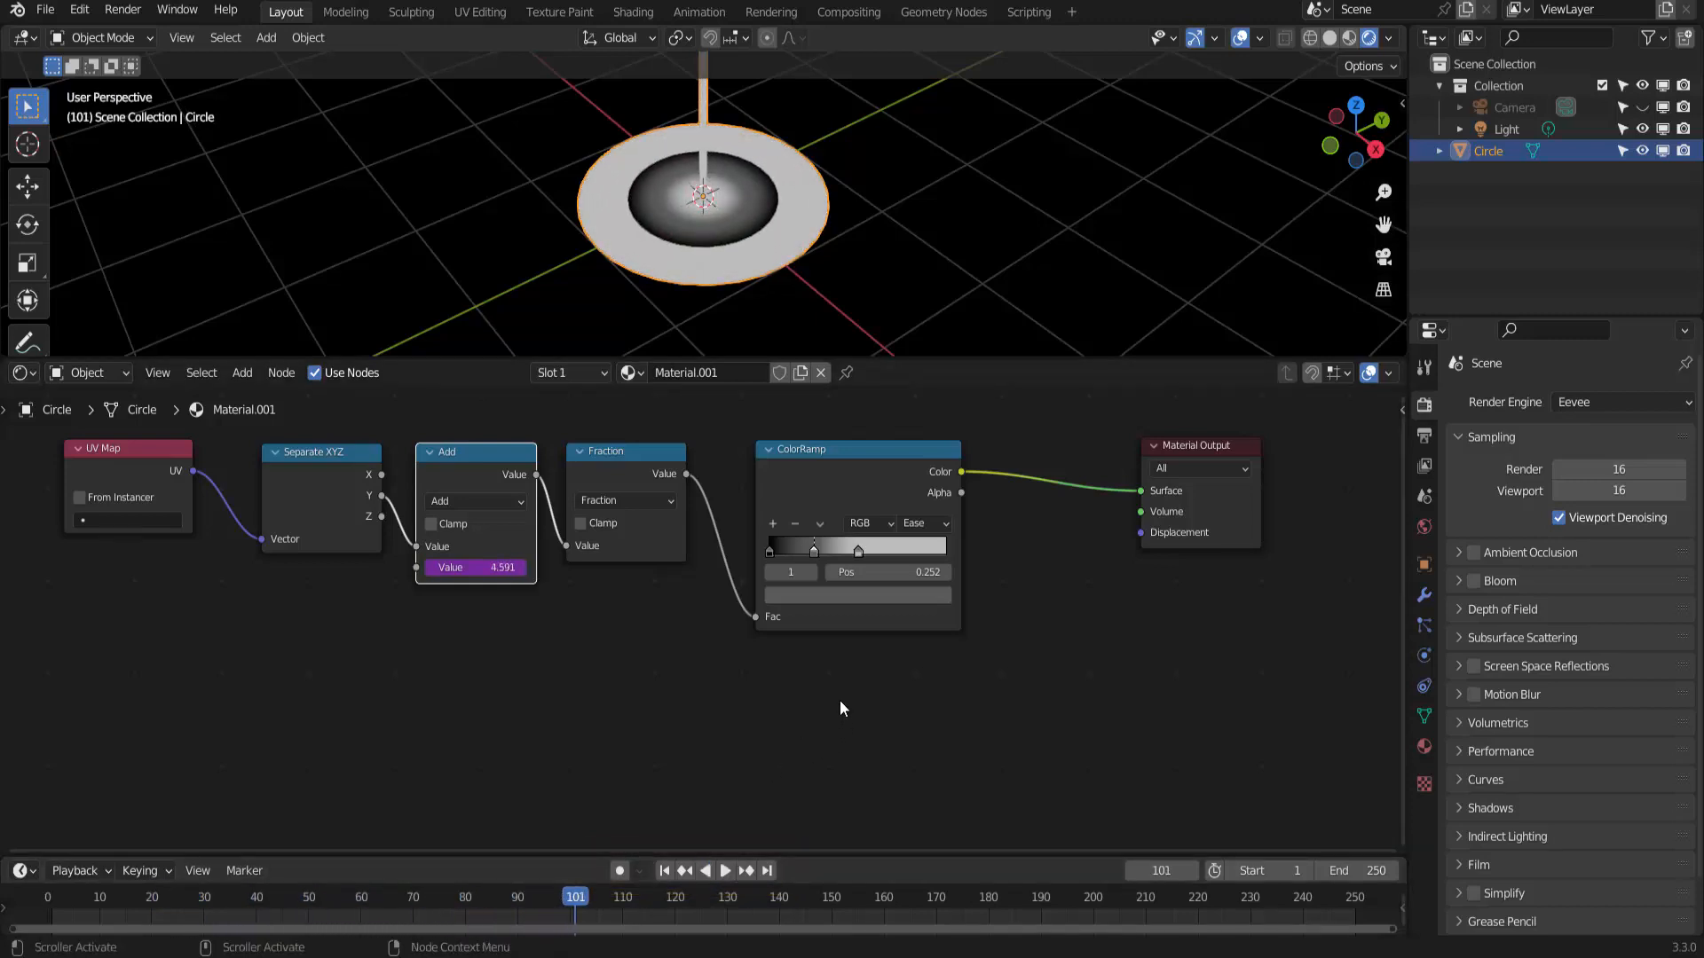
# Step: Insert a Mix Shader before the Material Output, link the ColorRamp's Color to its Fac, and place it slightly lower
pyautogui.scroll(-1, 840, 700)
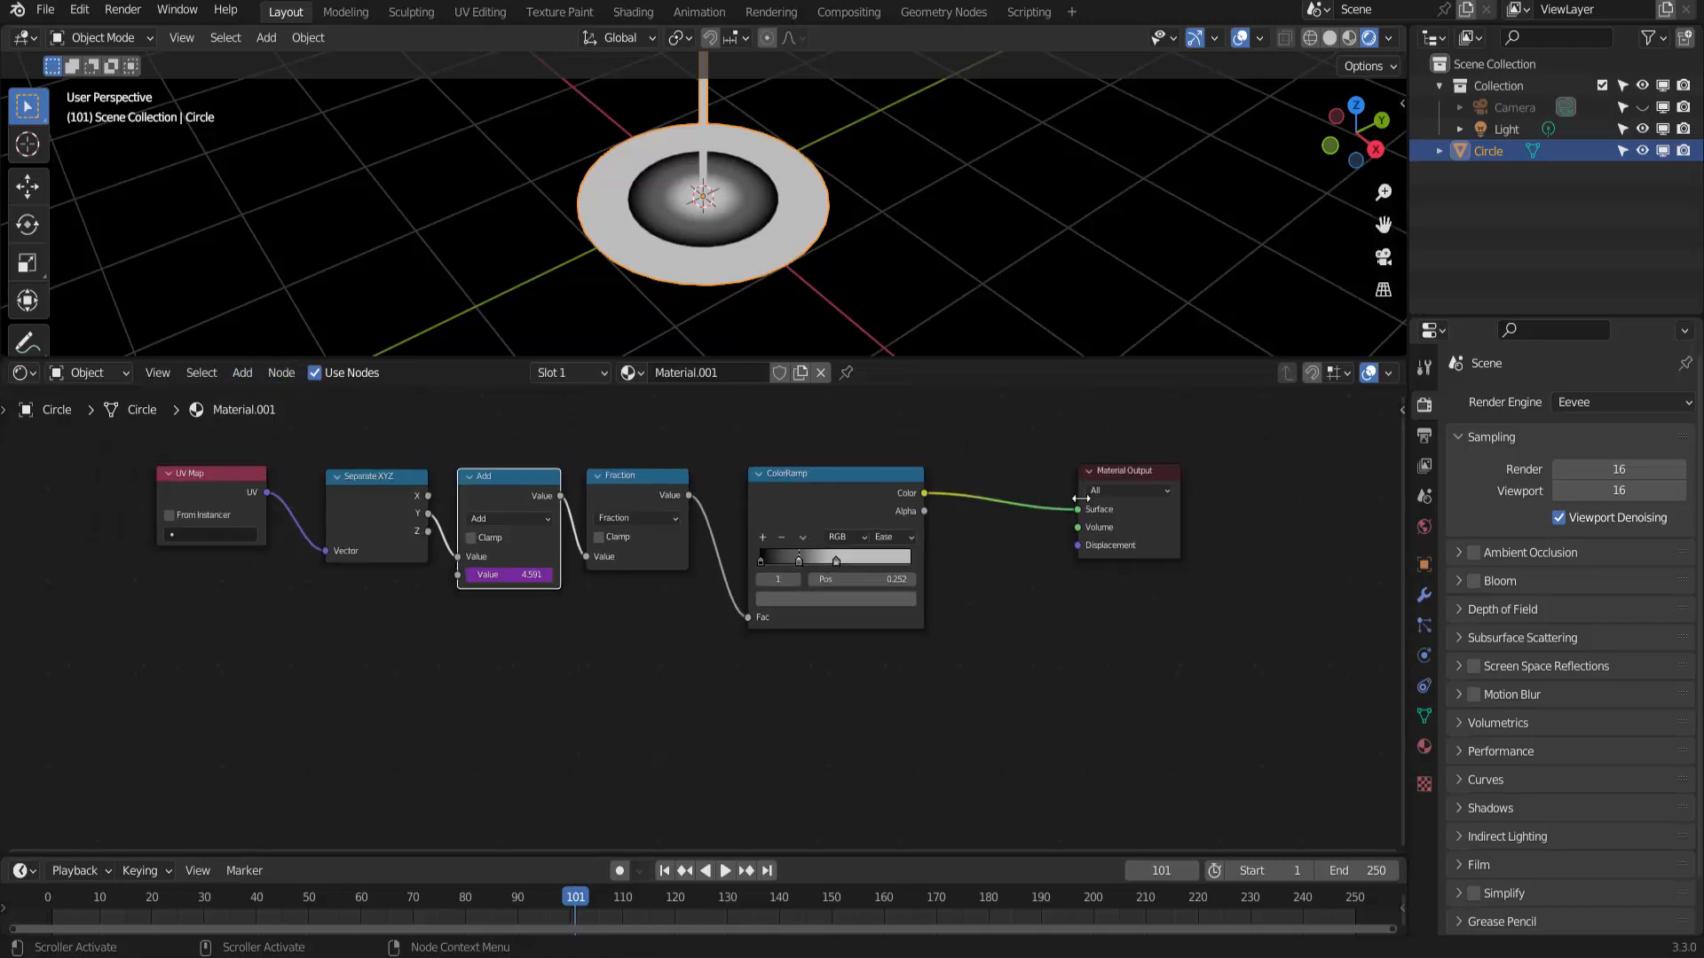
pyautogui.moveTo(275, 472)
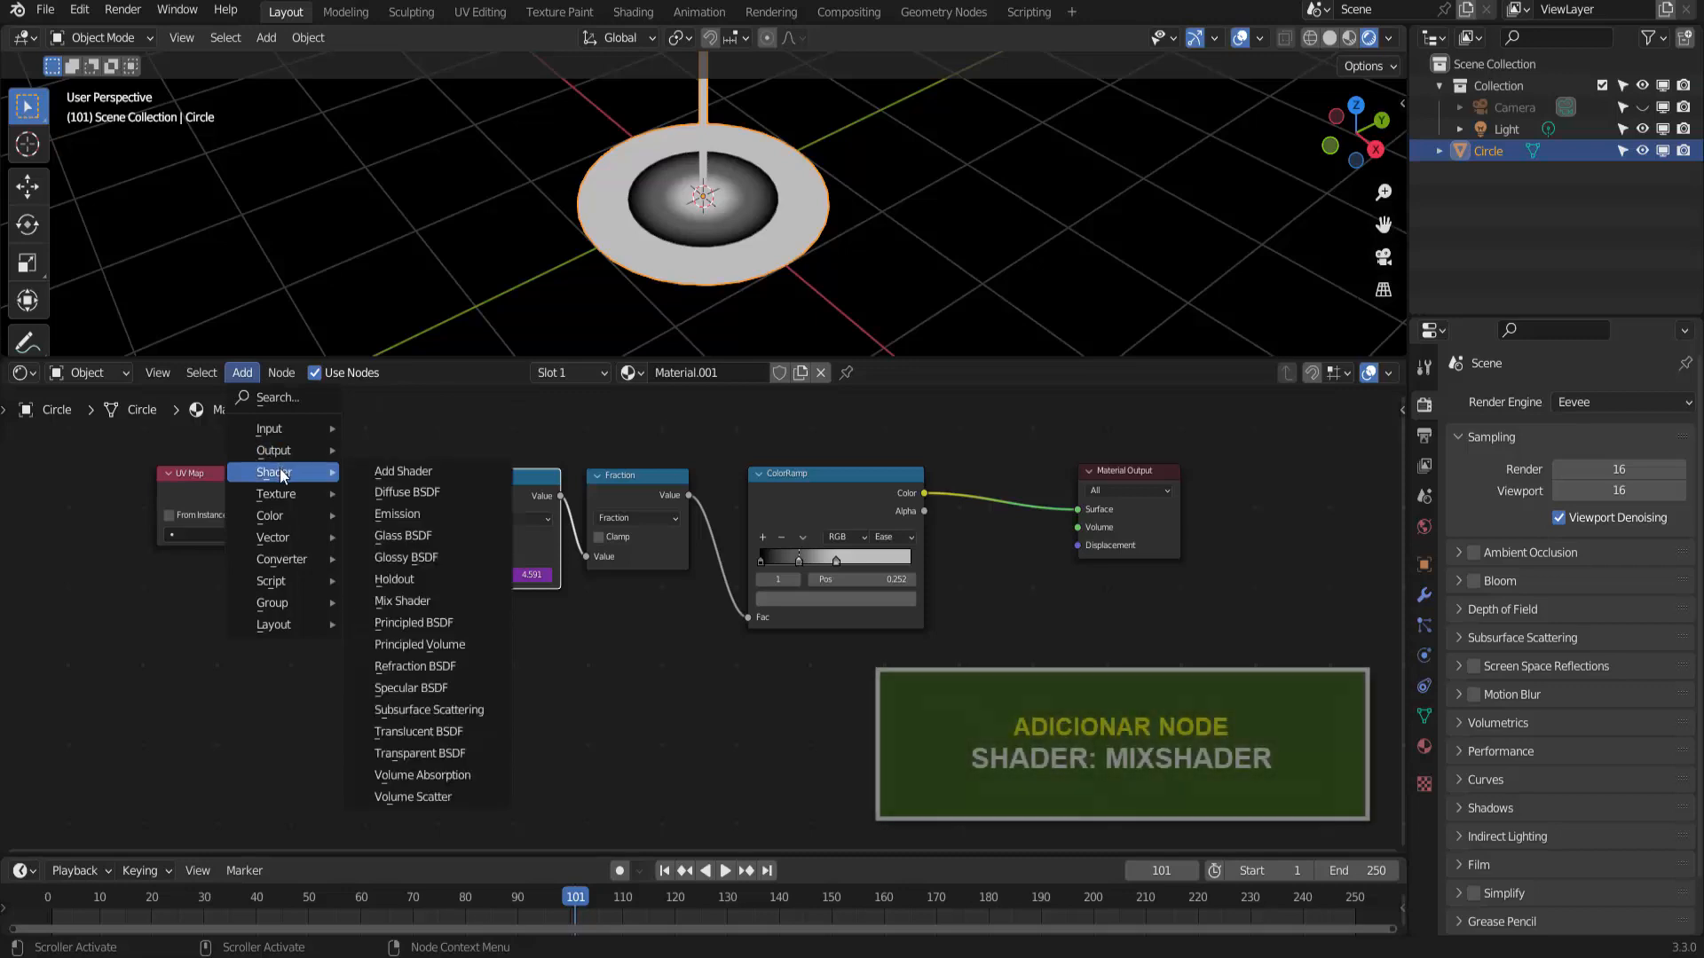
pyautogui.click(433, 597)
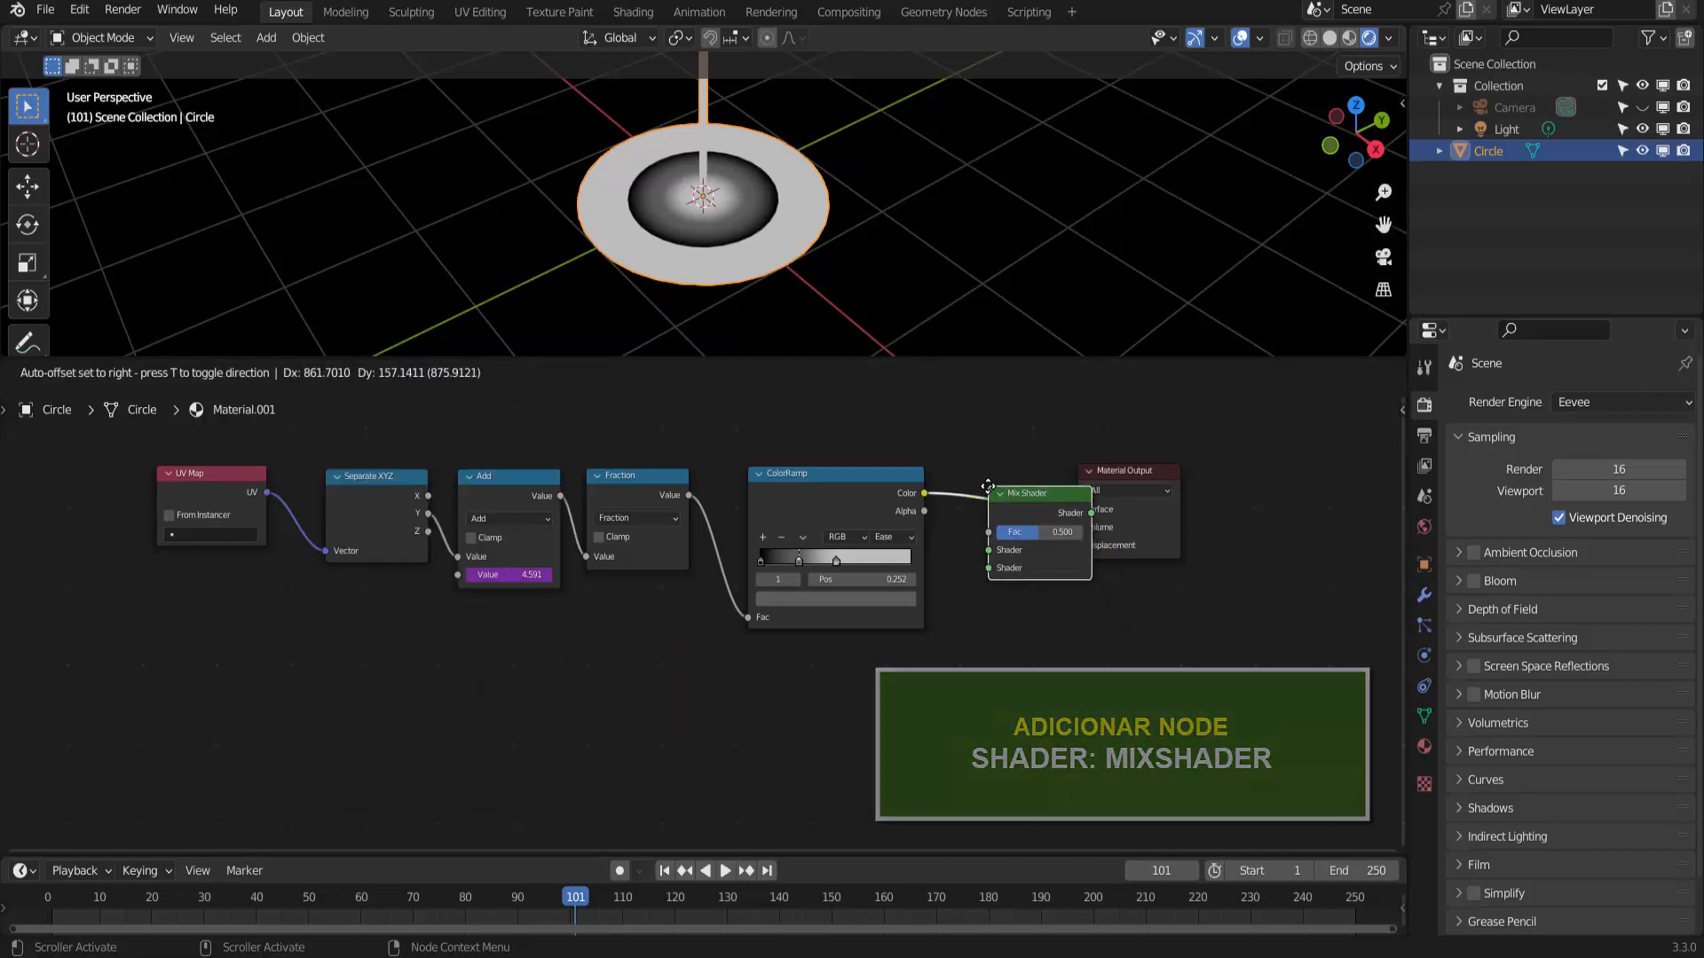
pyautogui.click(991, 491)
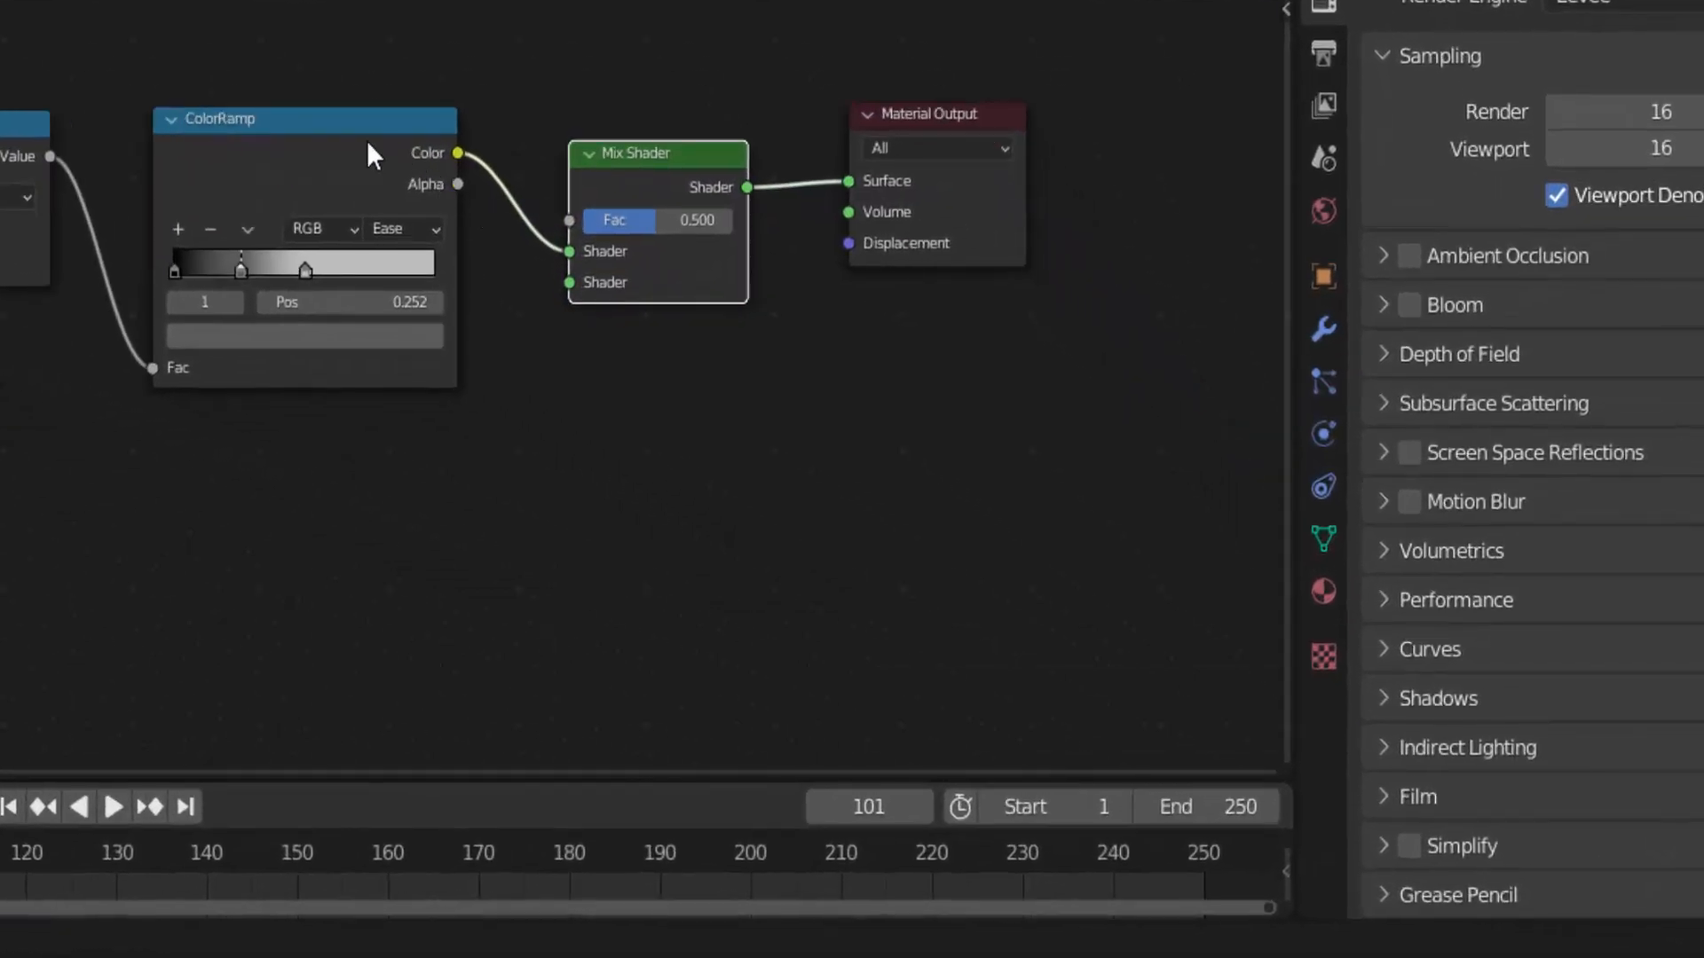
pyautogui.moveTo(572, 244); pyautogui.dragTo(569, 221)
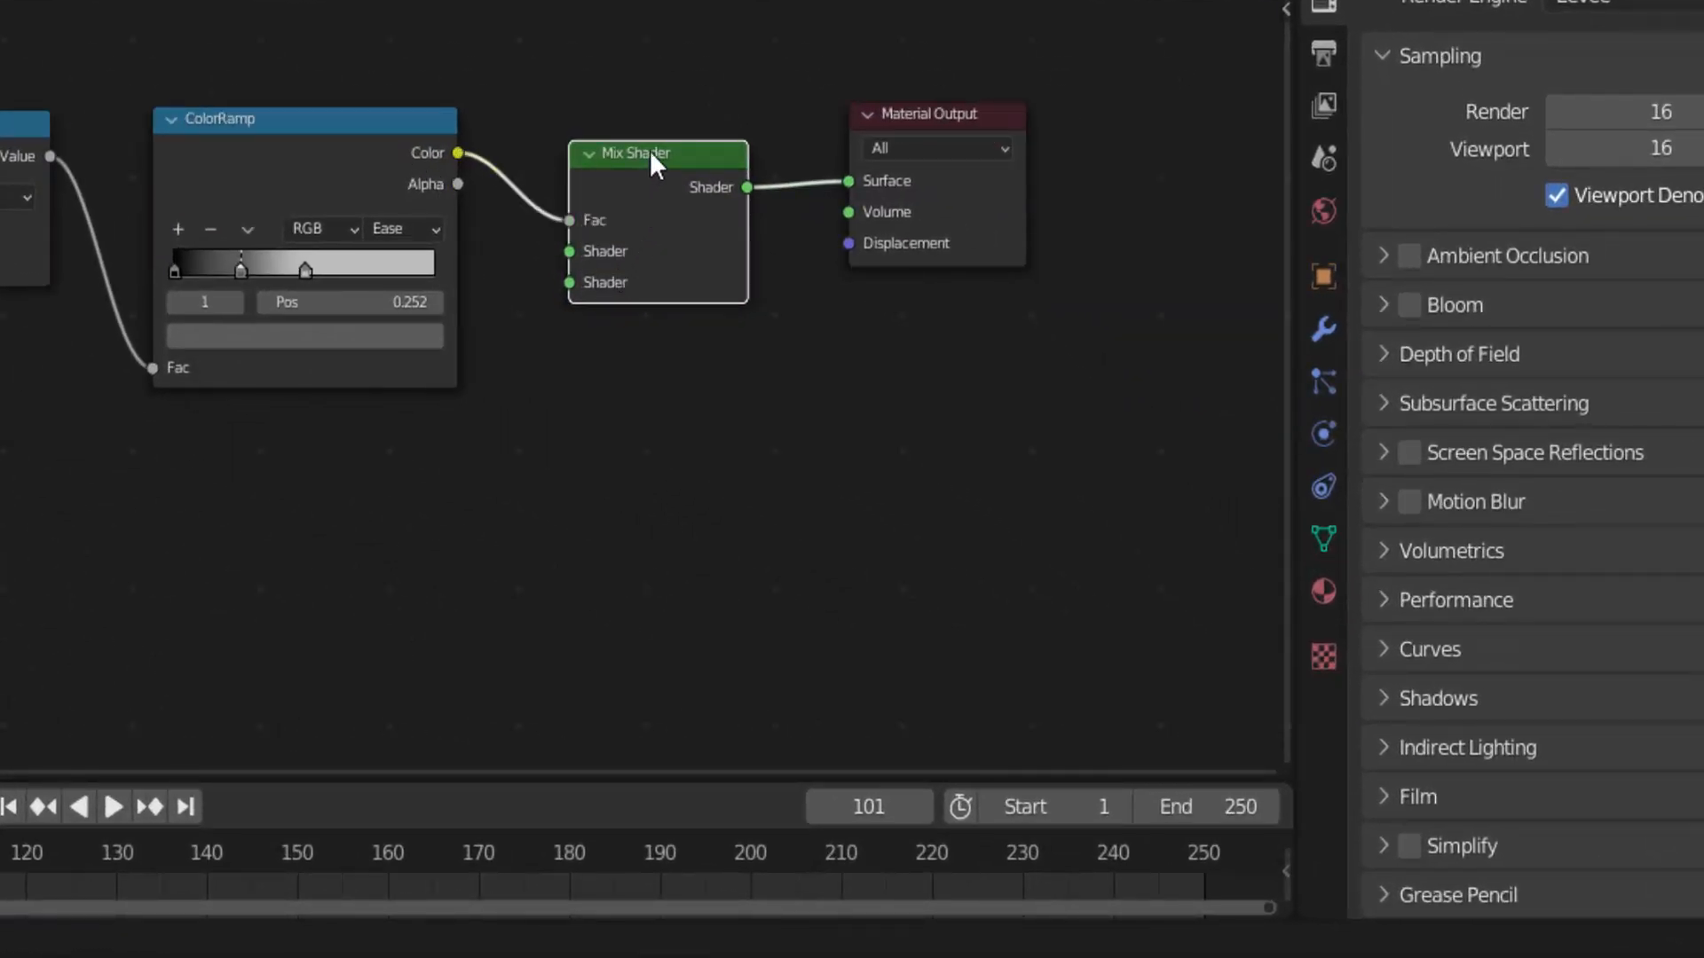
pyautogui.moveTo(652, 158); pyautogui.dragTo(684, 284)
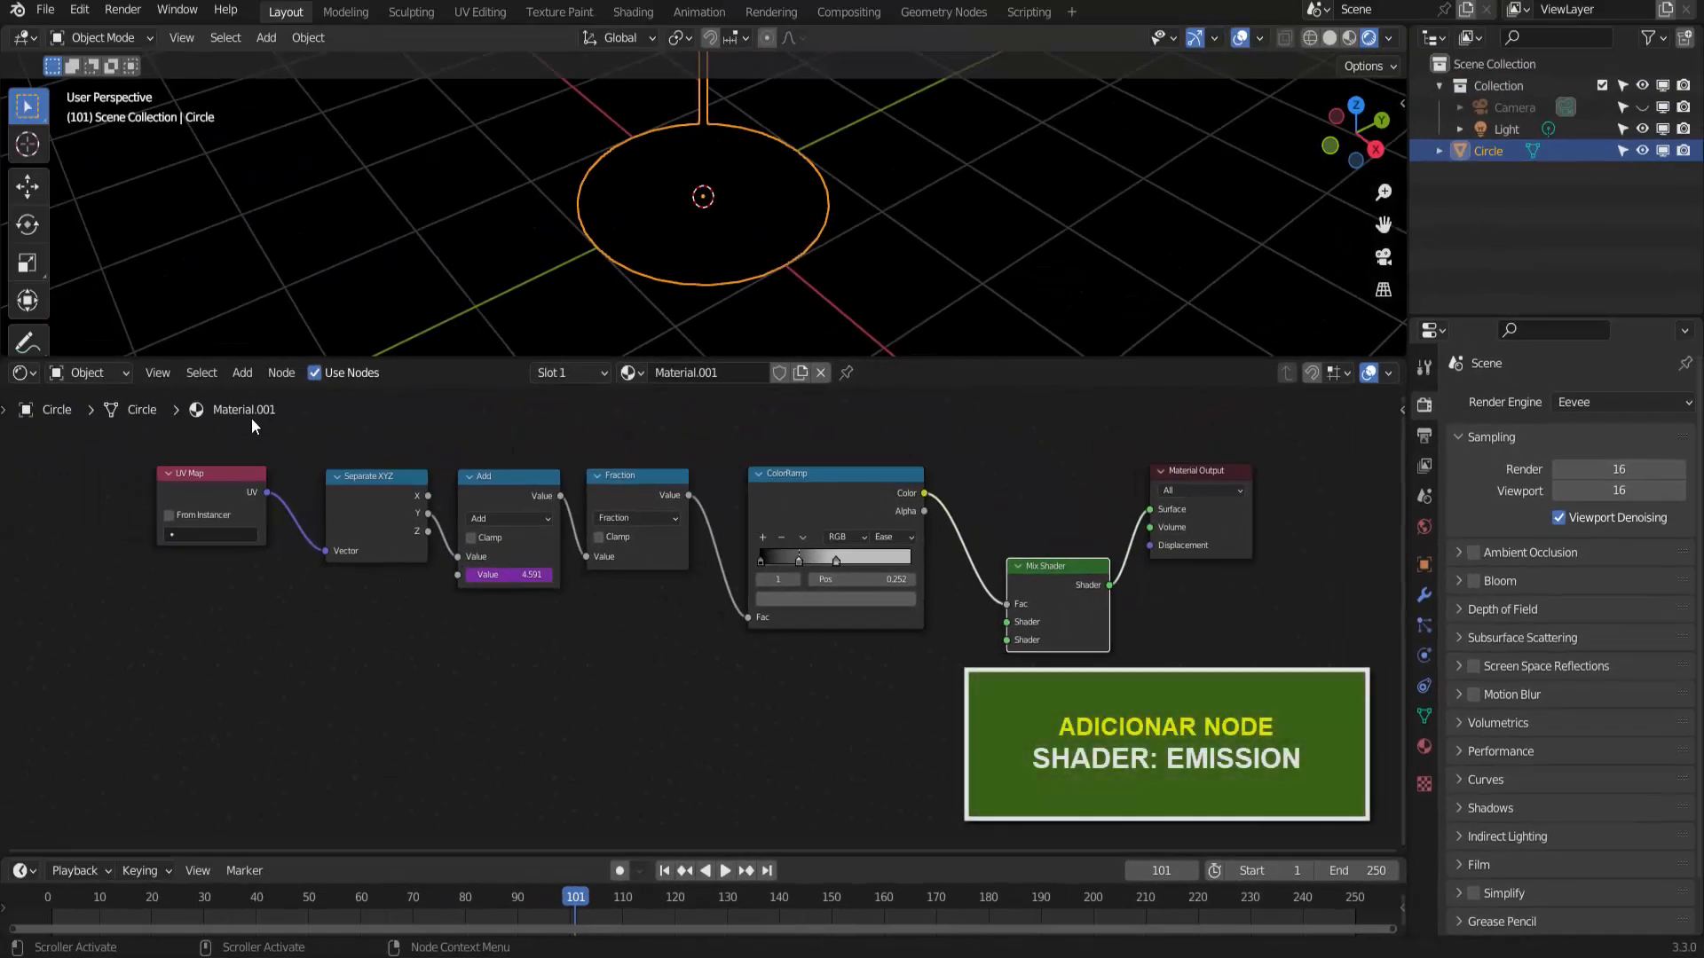
# Step: Add an Emission node below the ColorRamp, link it to the Mix Shader's first Shader input, and color it light blue
pyautogui.click(251, 377)
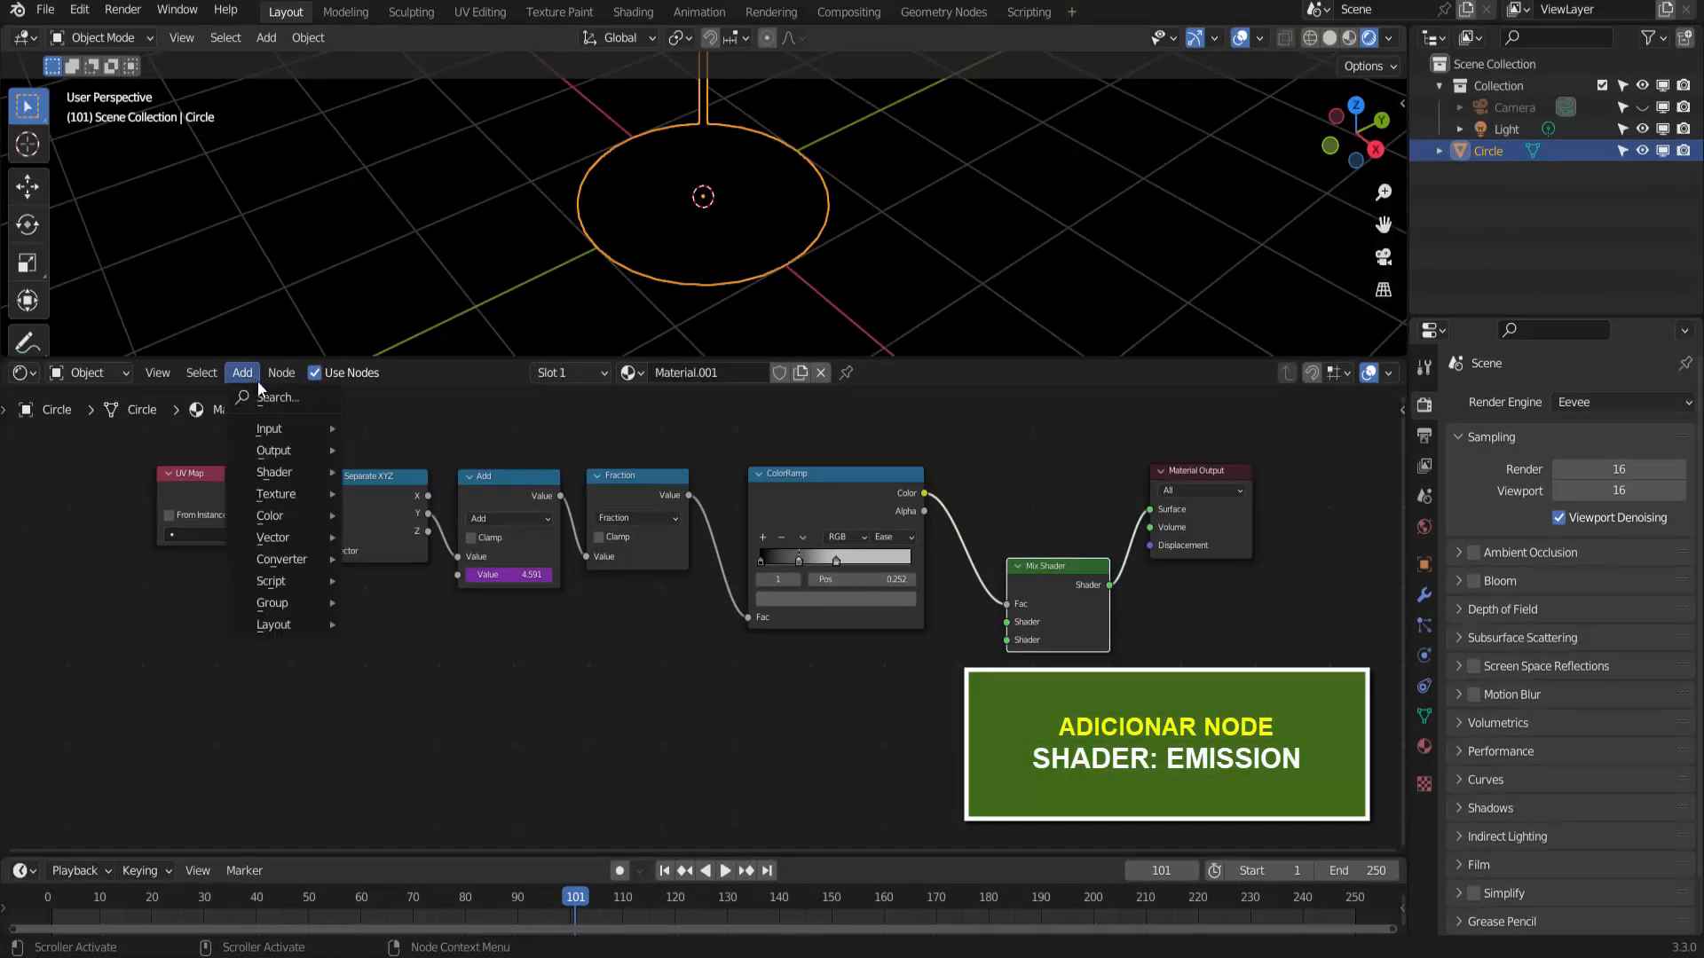
pyautogui.moveTo(291, 475)
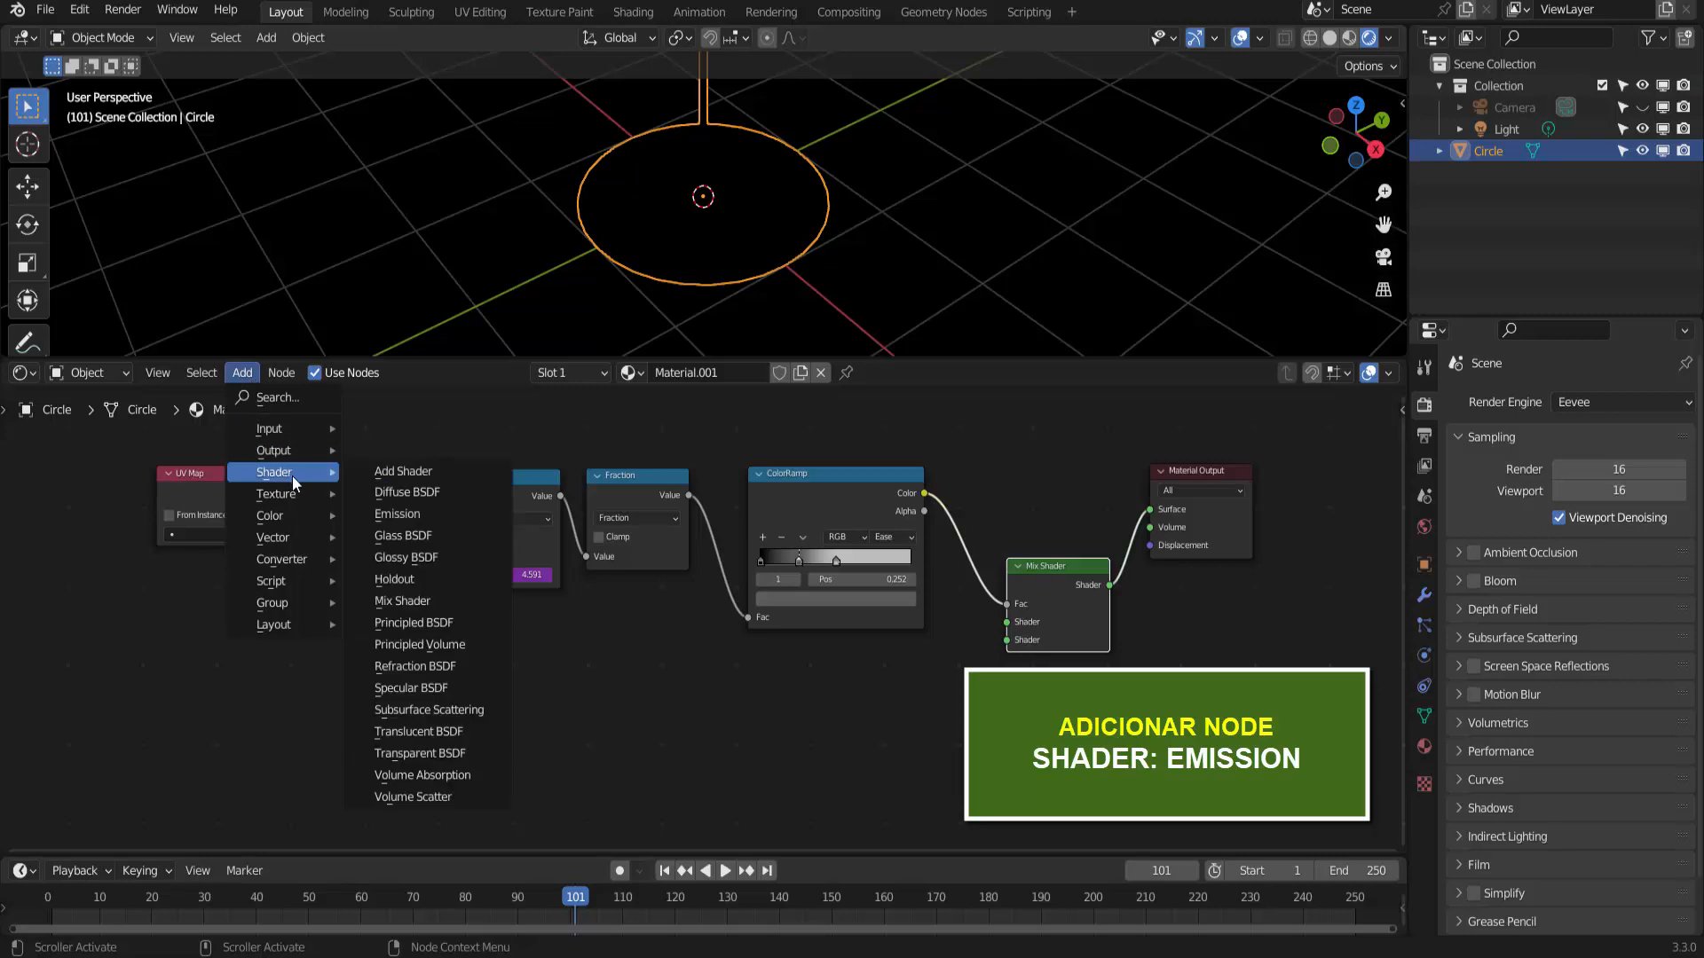
pyautogui.click(408, 514)
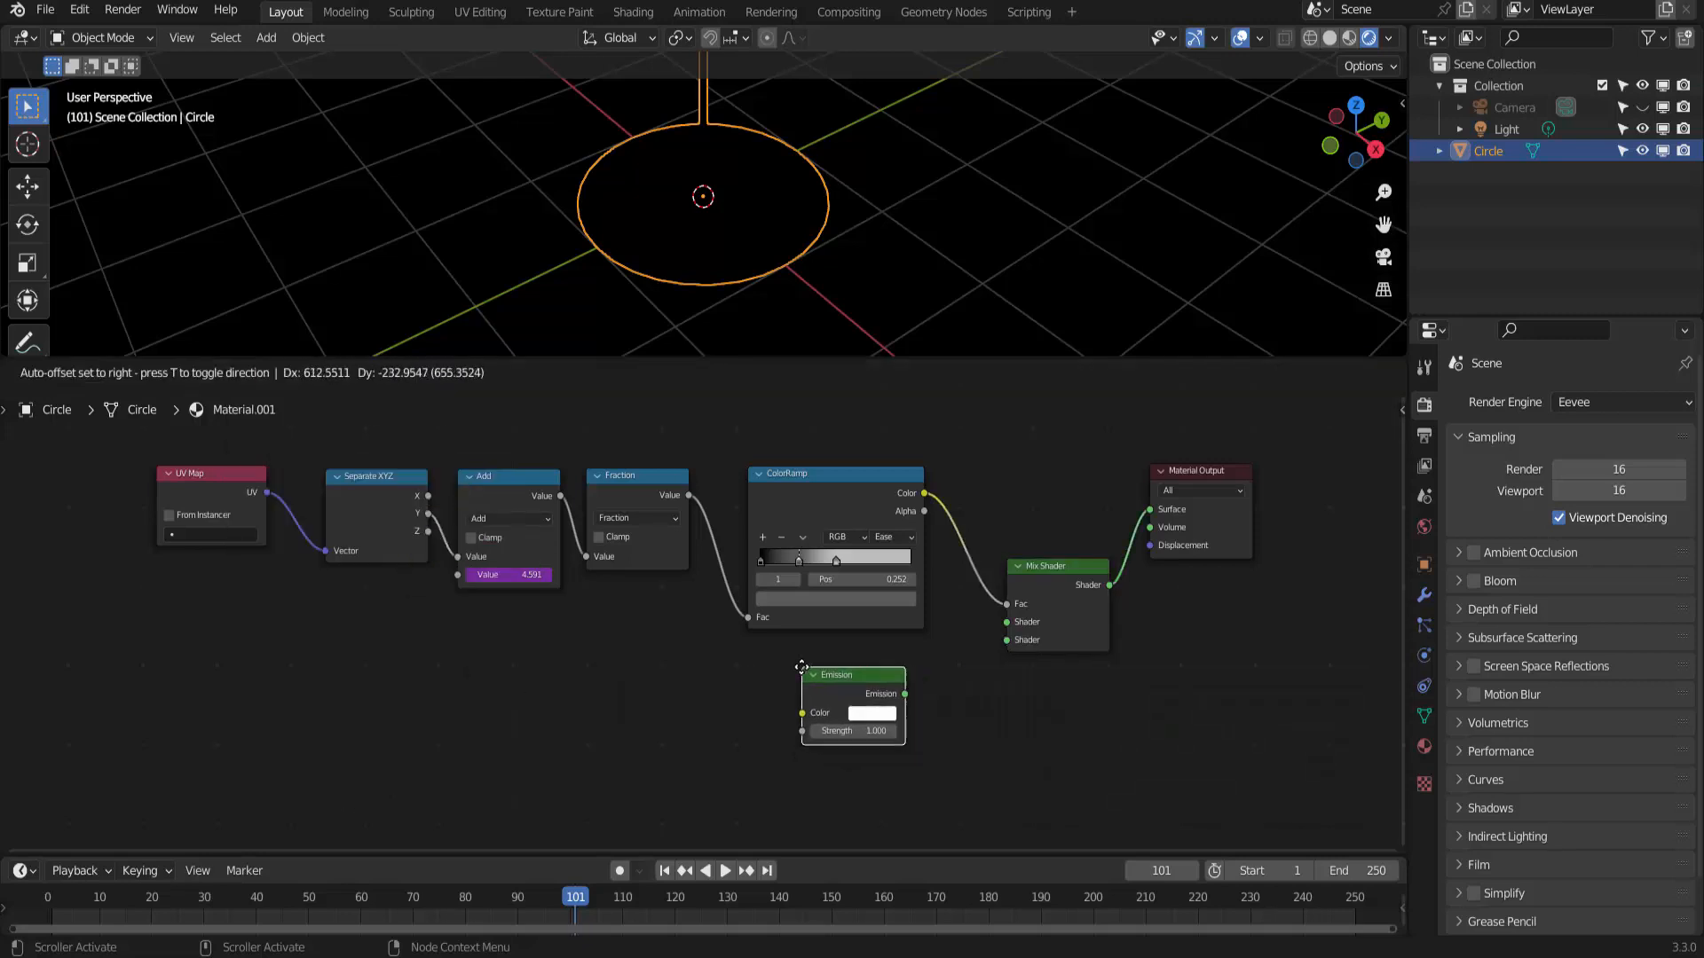
pyautogui.click(792, 658)
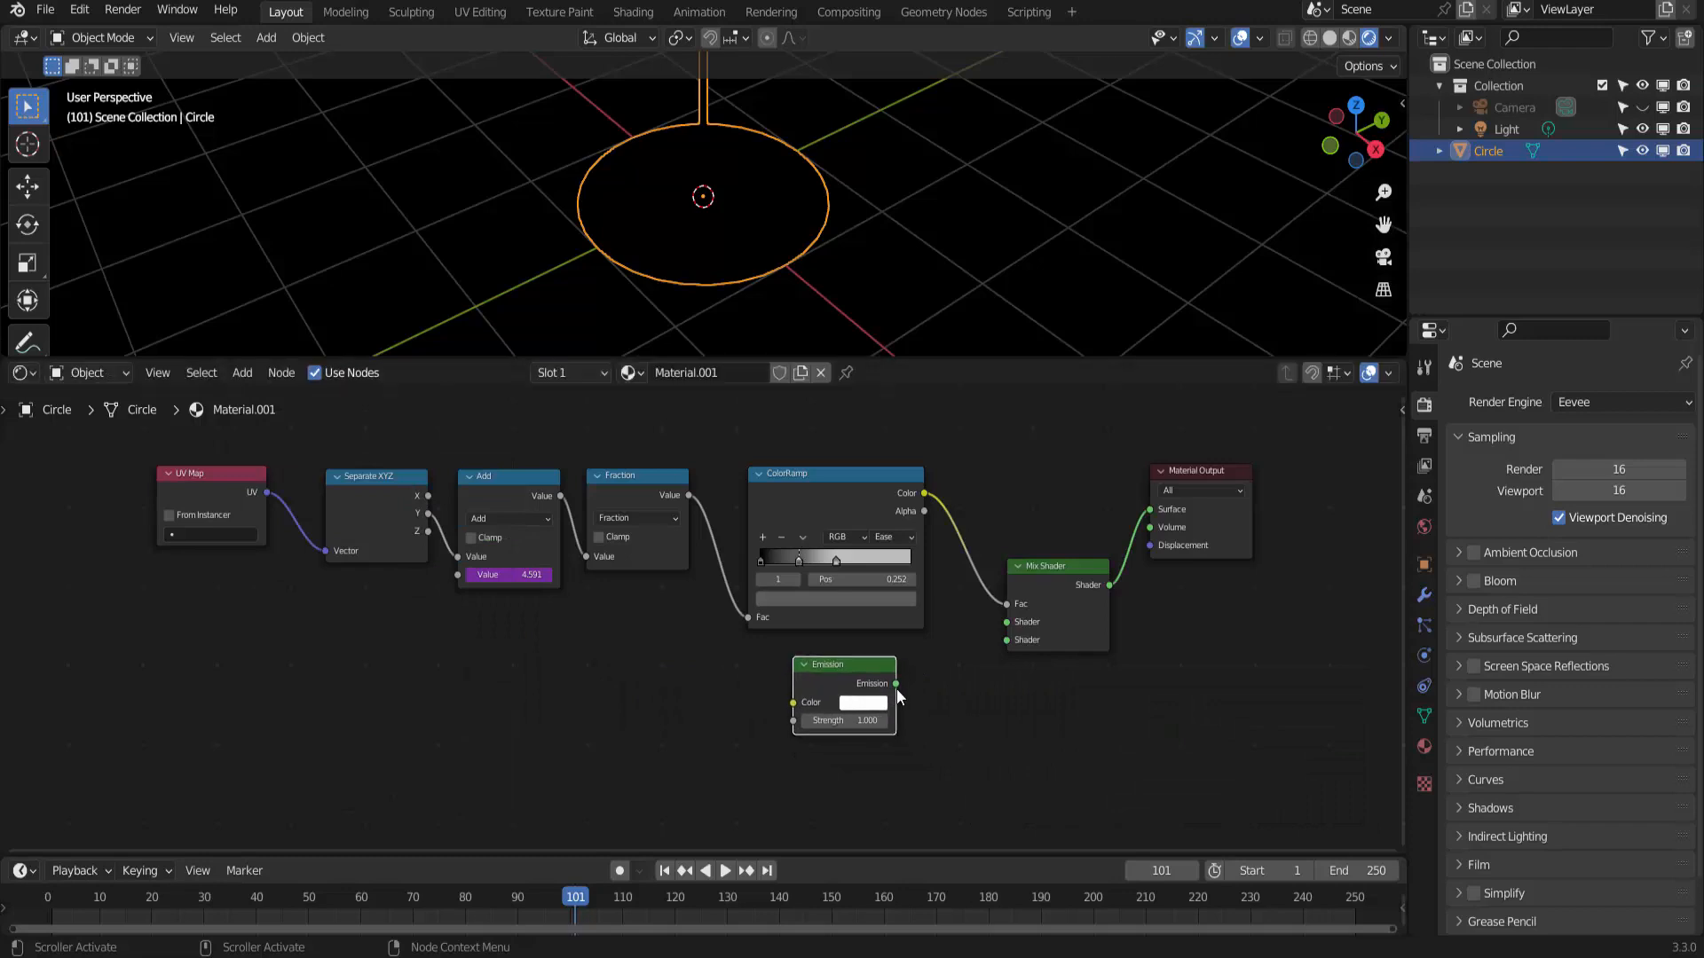
pyautogui.moveTo(897, 680); pyautogui.dragTo(1012, 625)
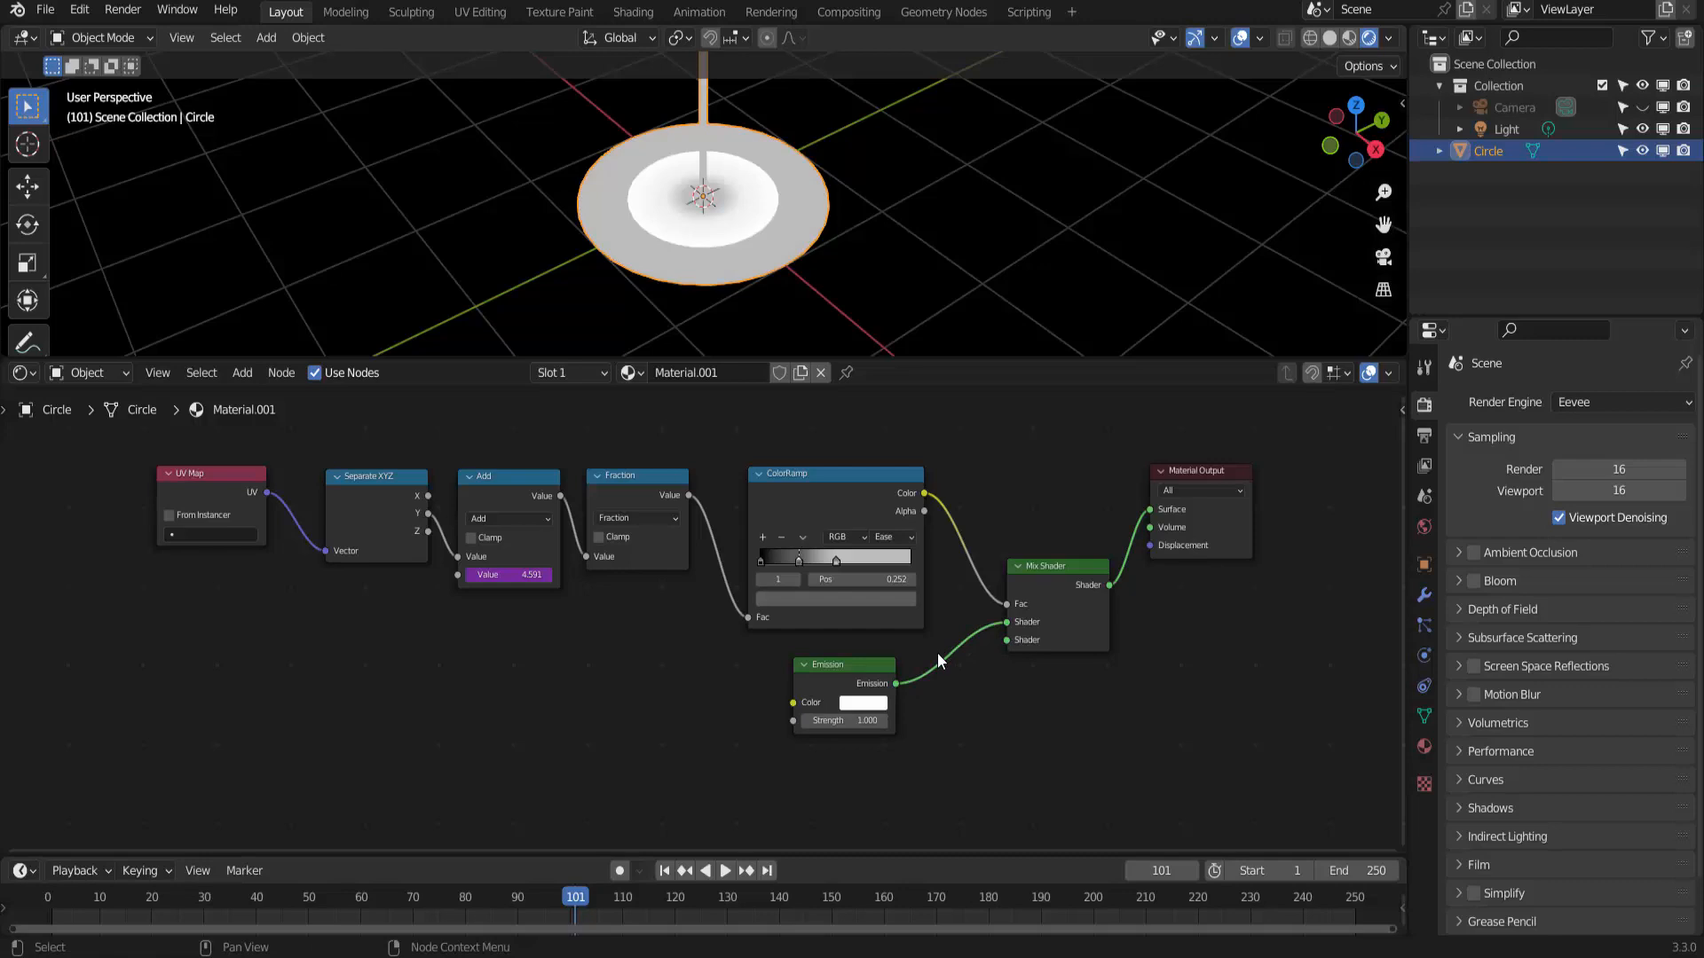
pyautogui.click(882, 704)
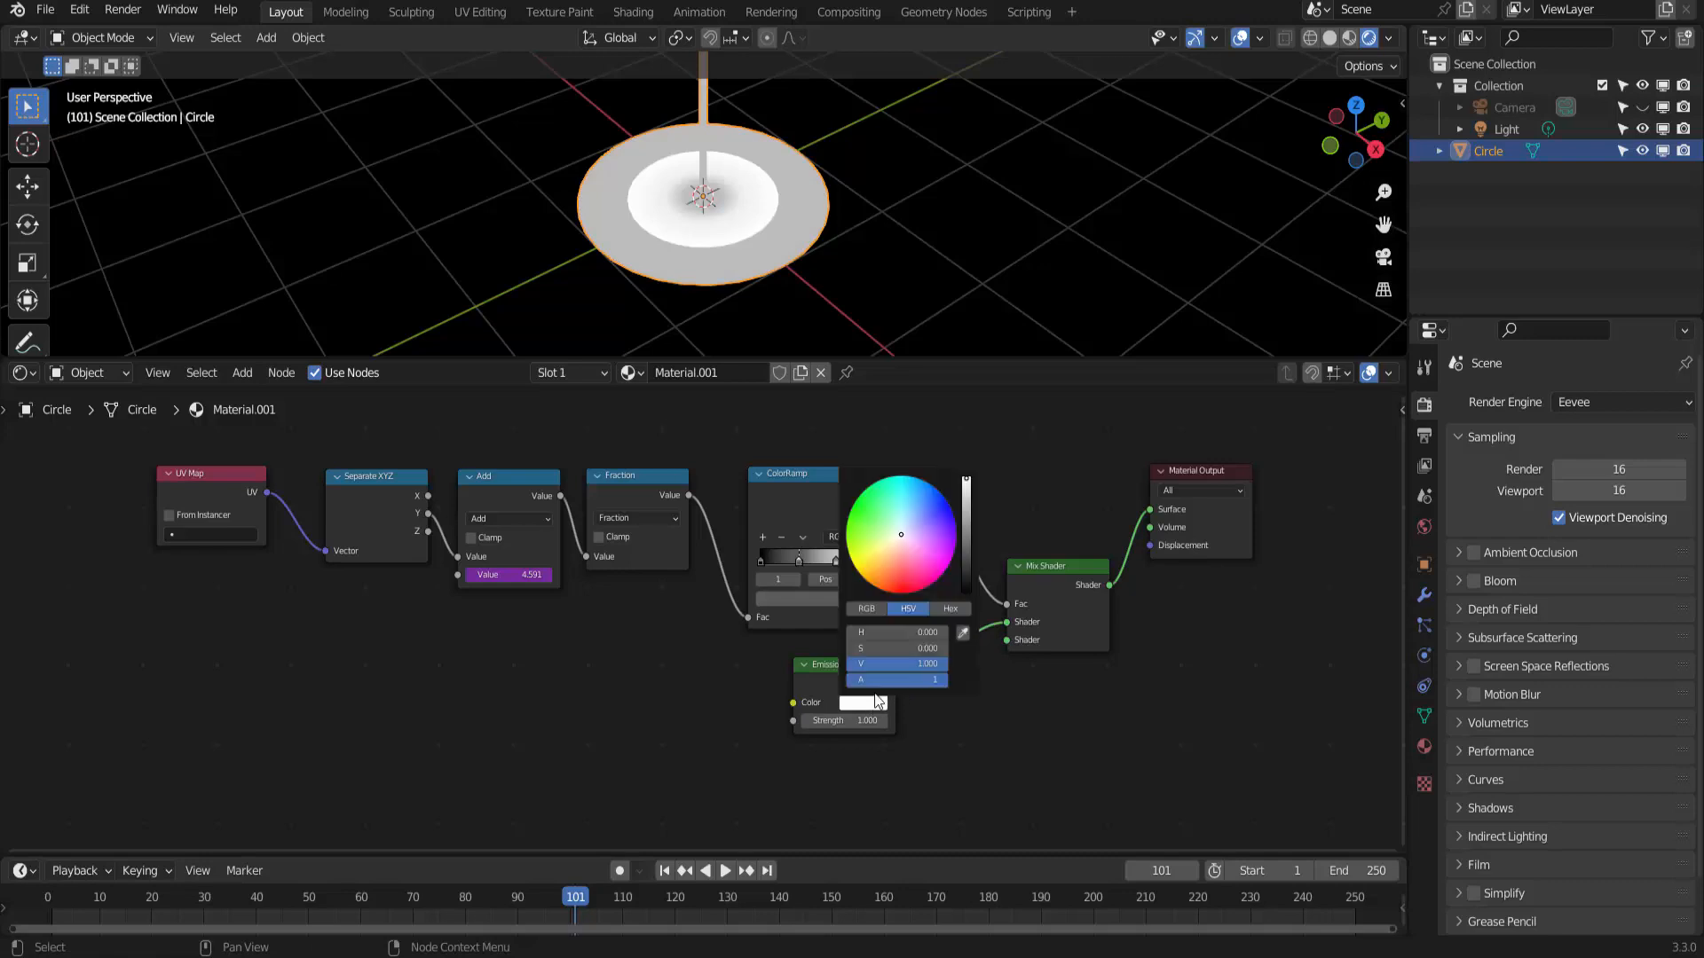
pyautogui.click(918, 494)
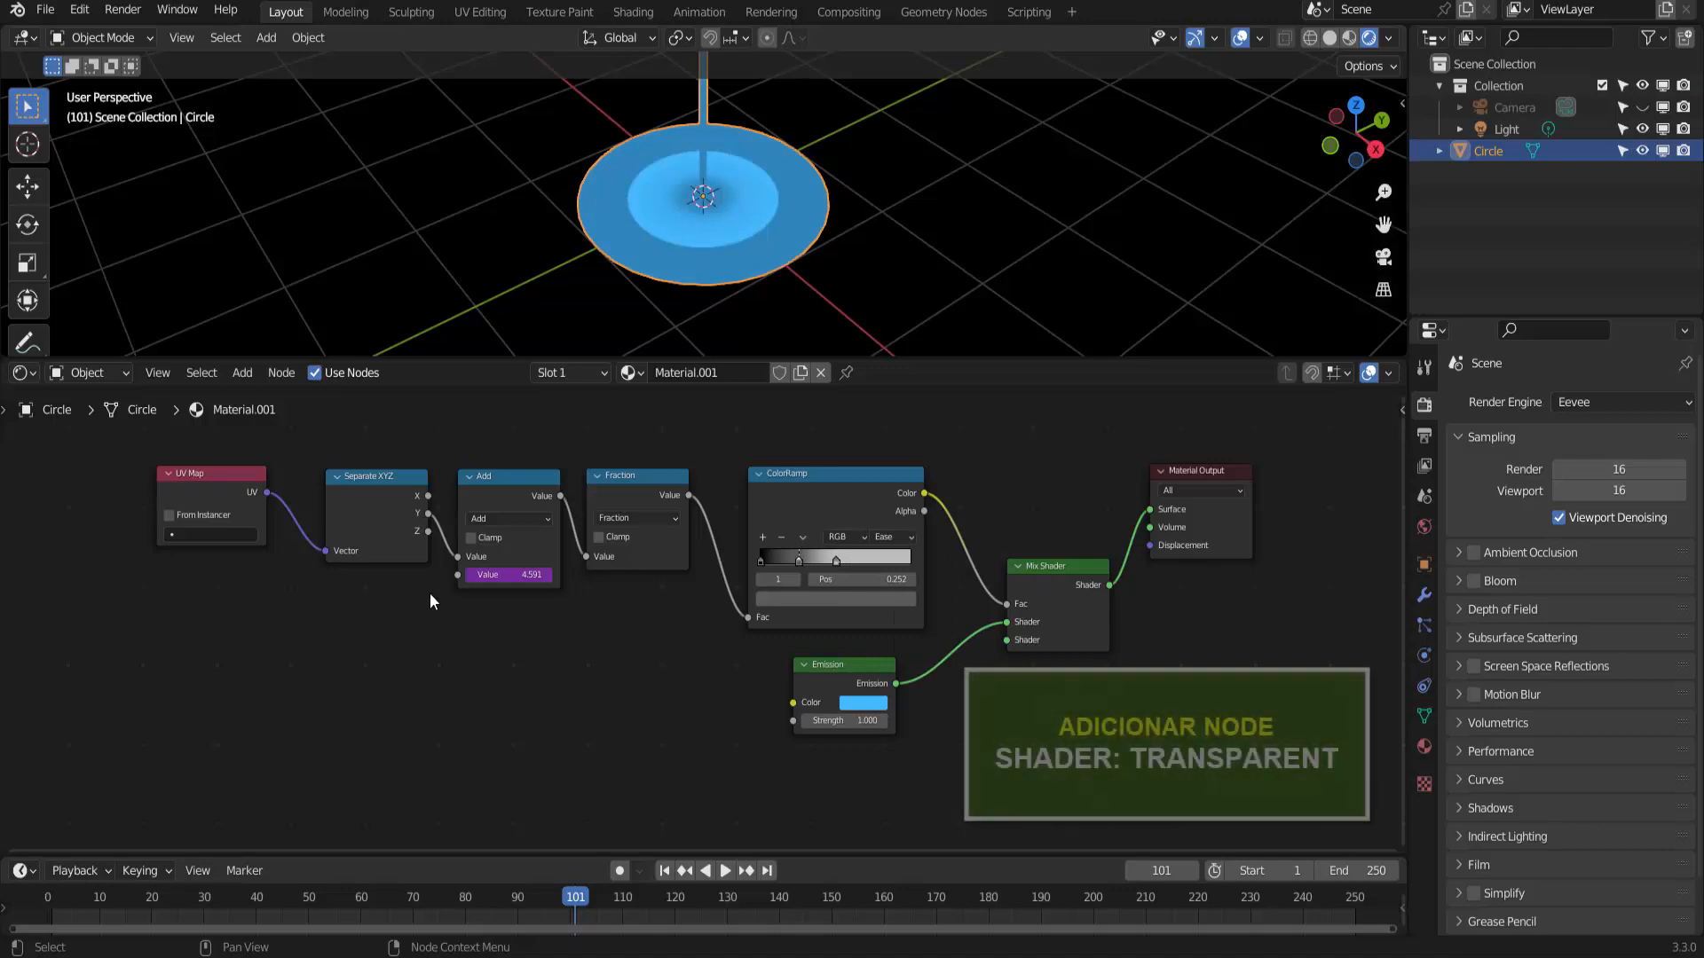
# Step: Add a Transparent BSDF node below the Emission node and link it to the Mix Shader's second Shader input
pyautogui.click(243, 373)
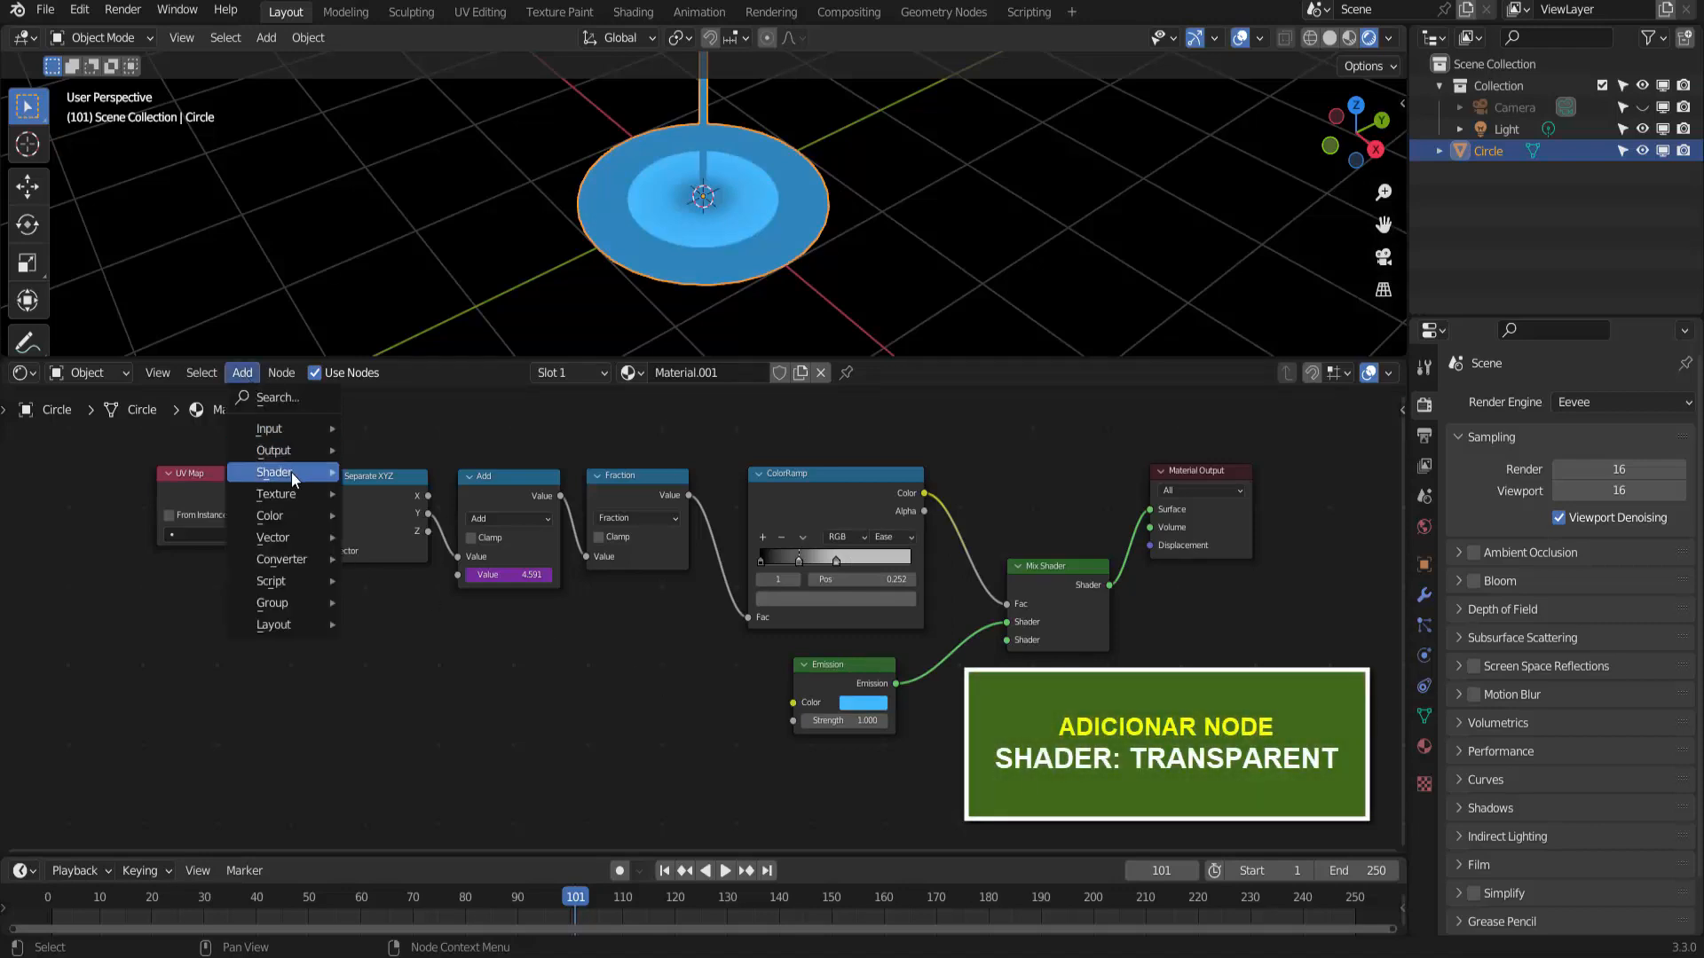
pyautogui.moveTo(311, 472)
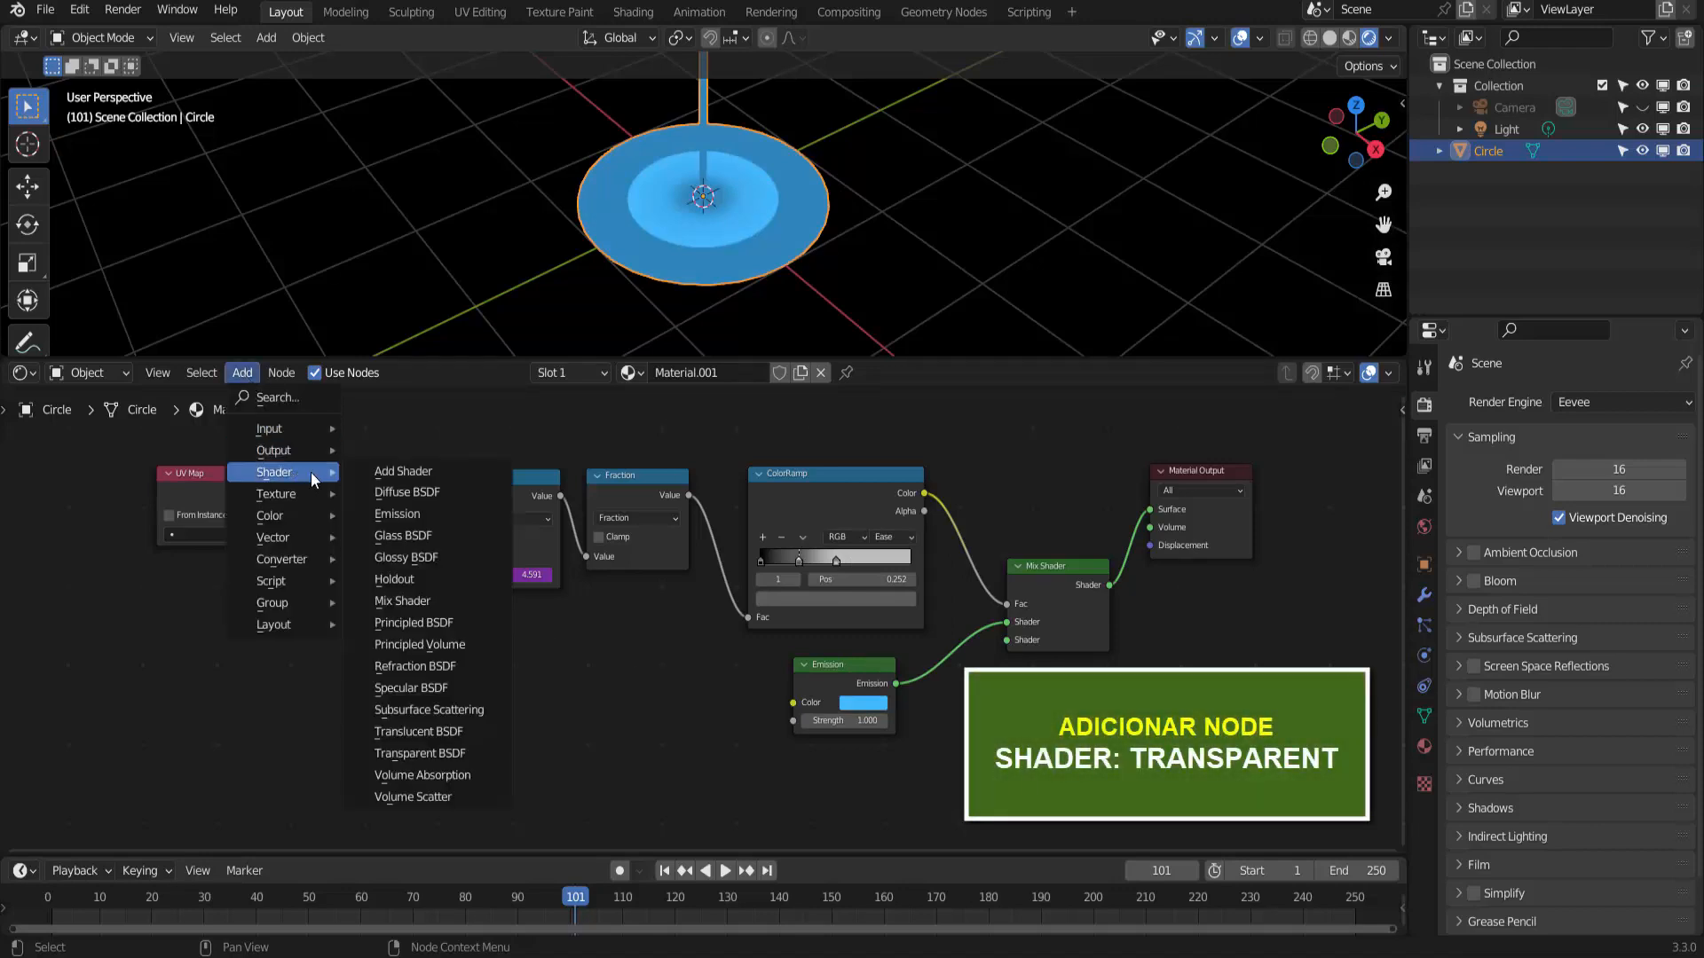
pyautogui.click(428, 751)
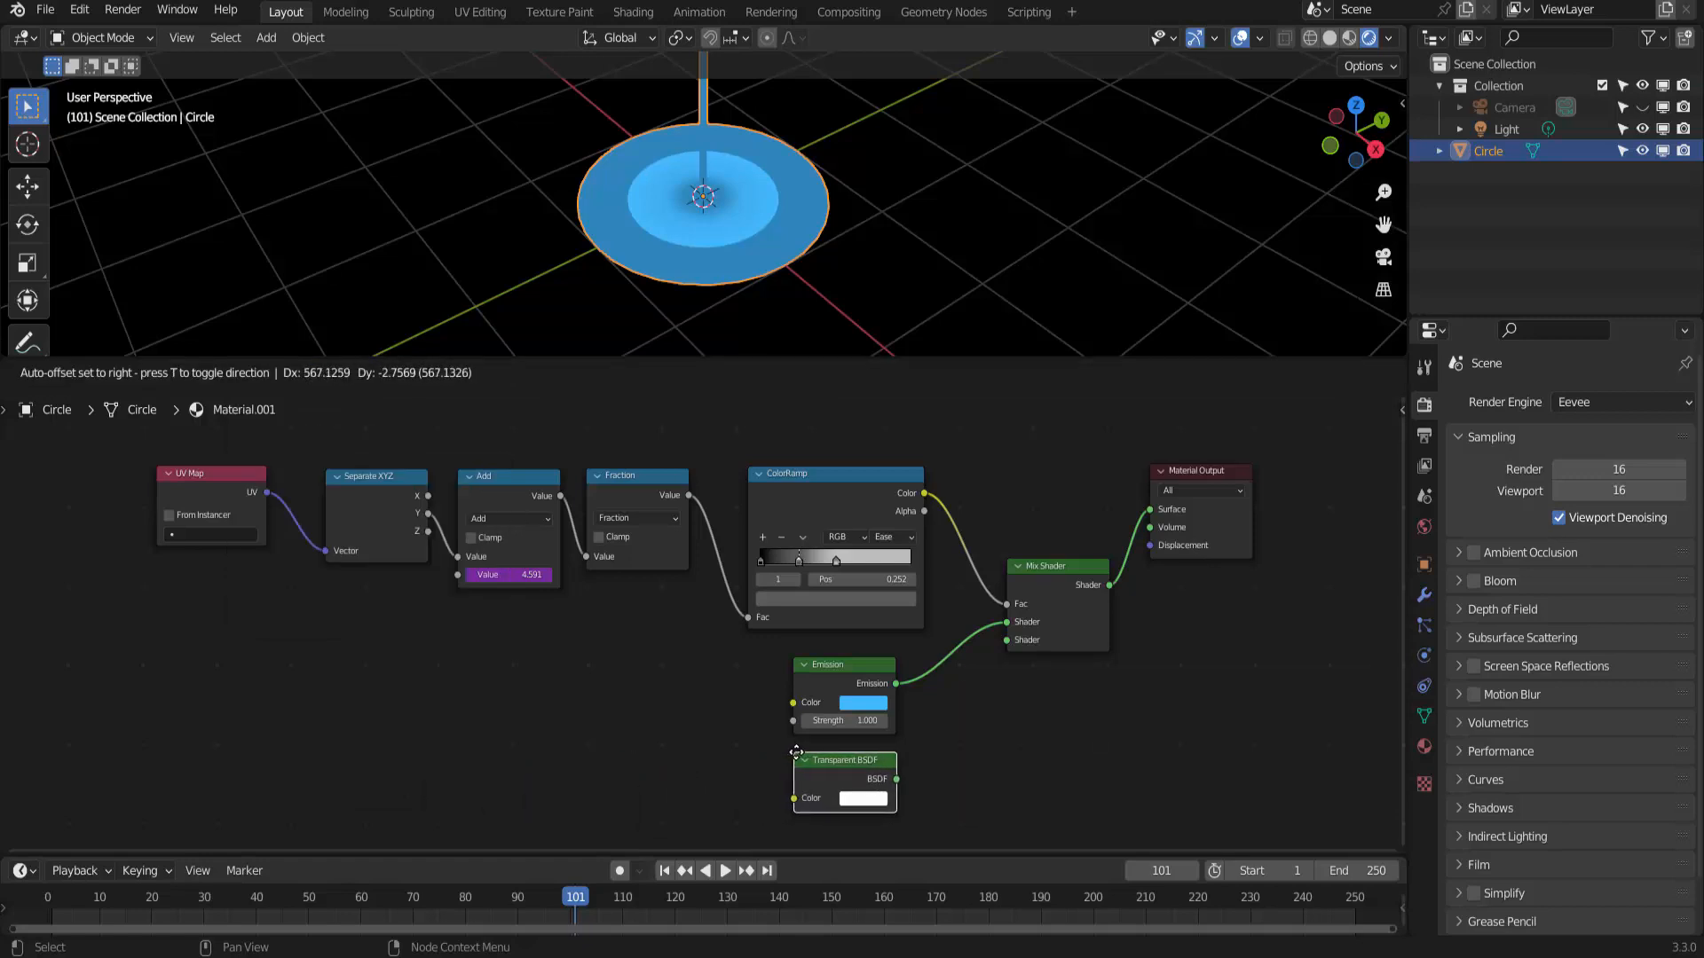
pyautogui.click(793, 753)
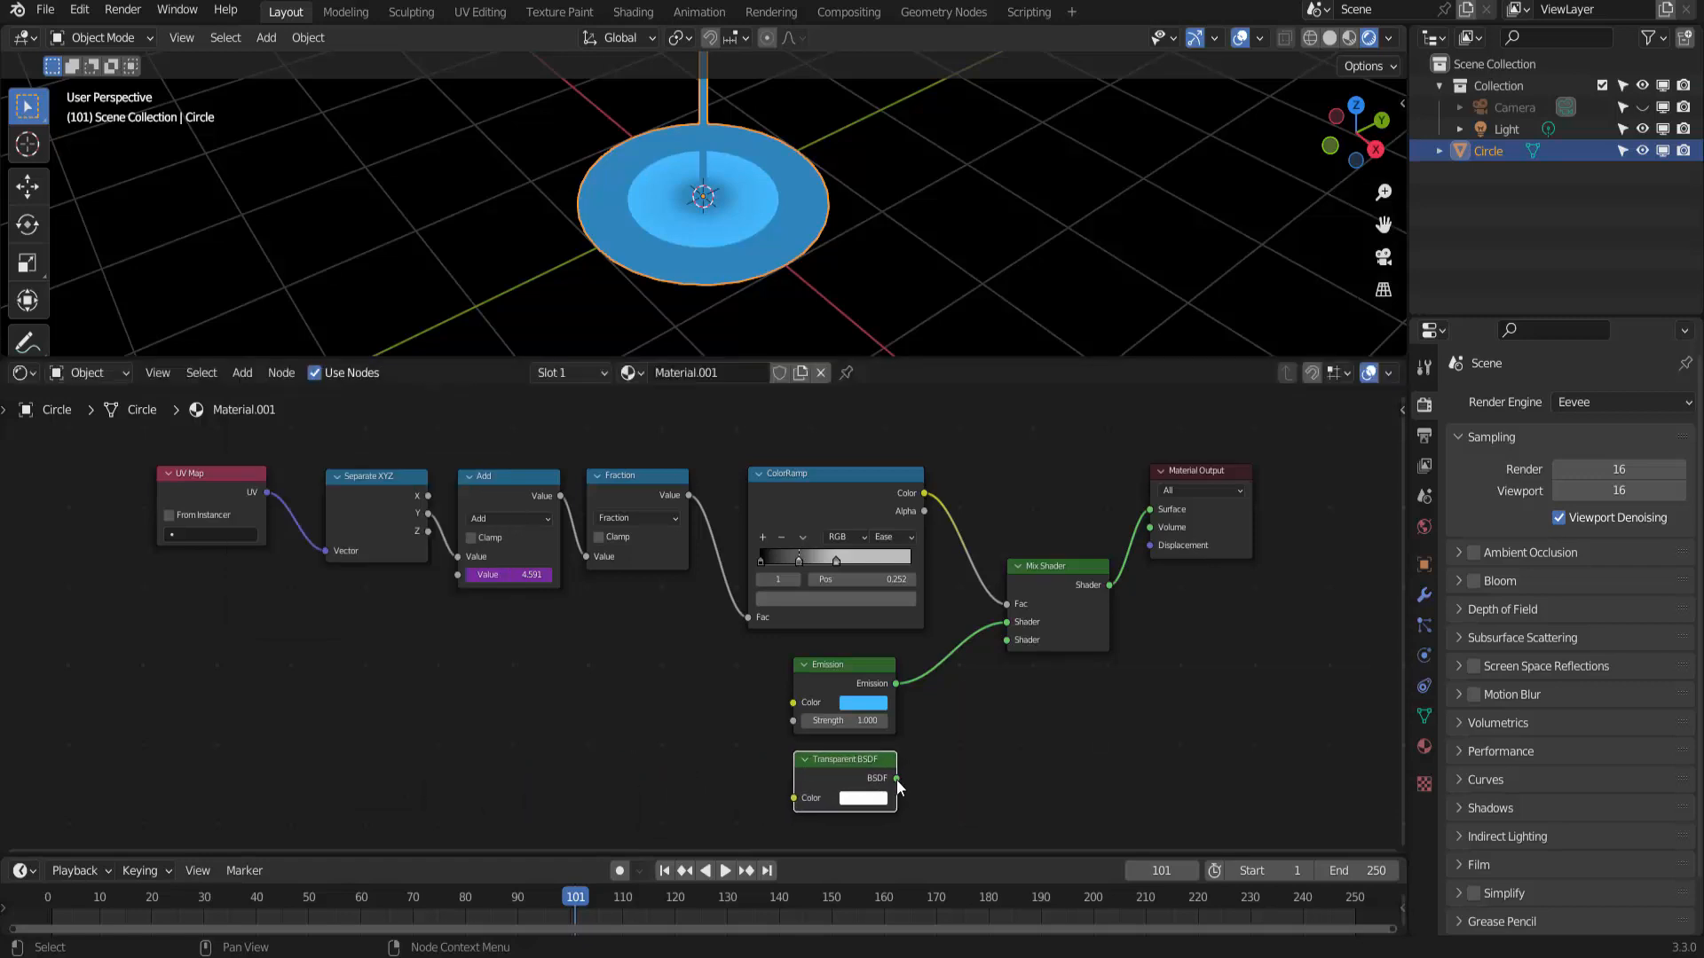
pyautogui.moveTo(896, 780); pyautogui.dragTo(1009, 643)
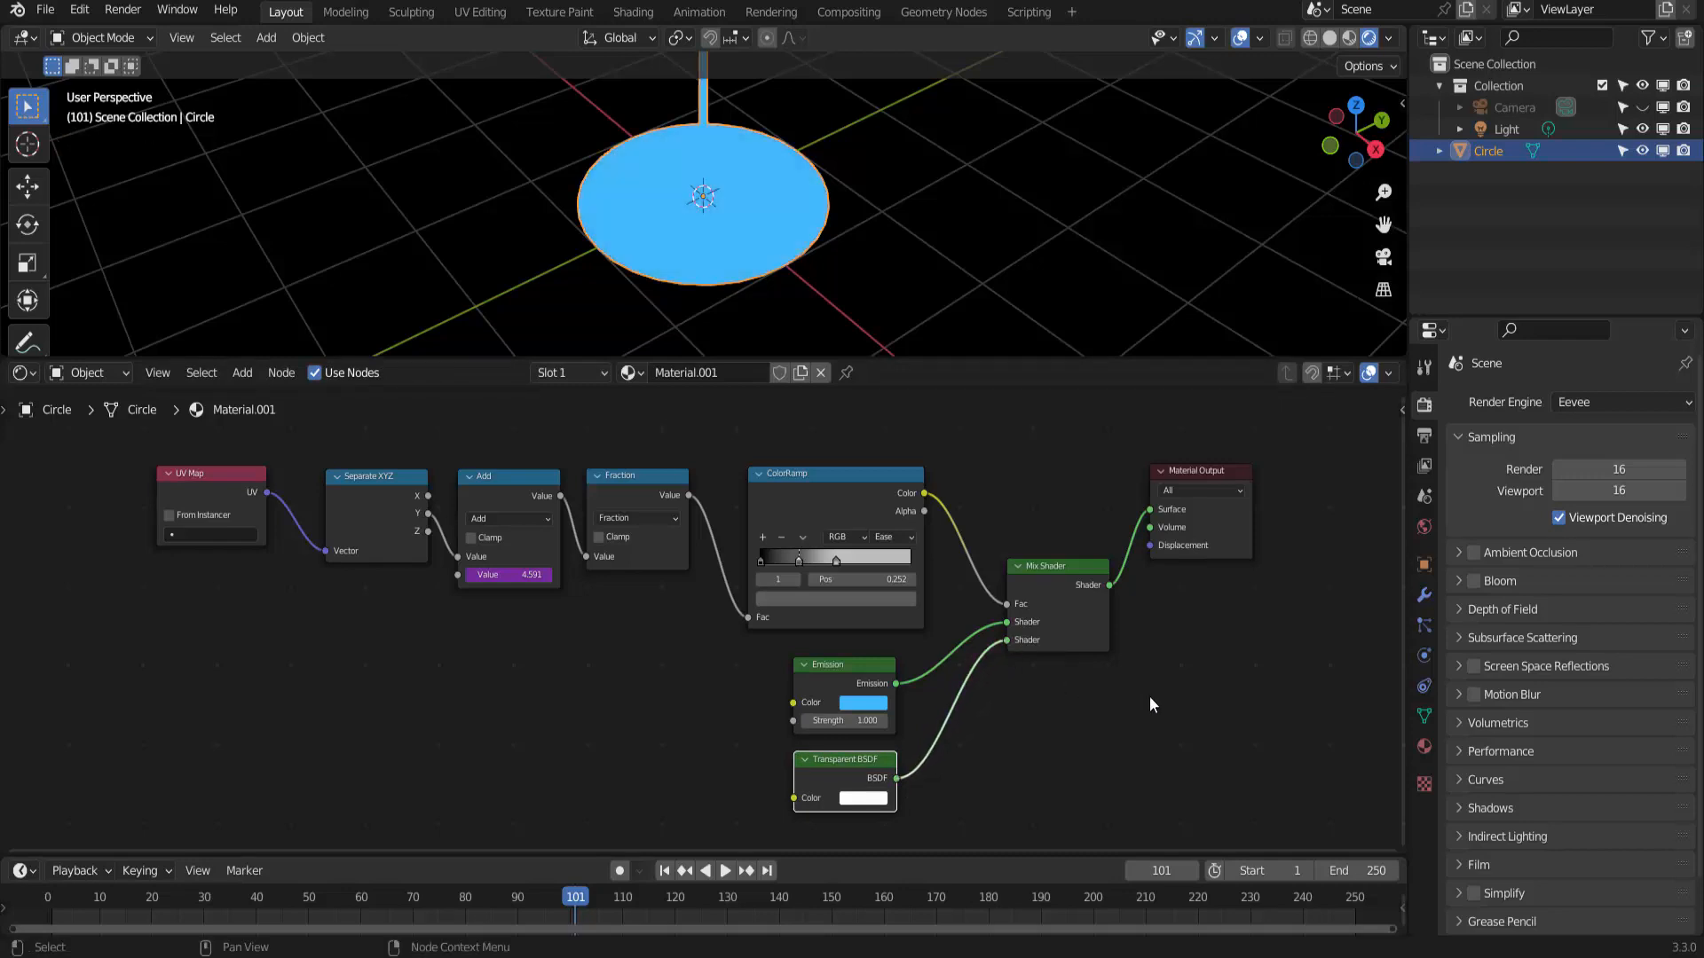
# Step: Move the nodes from UV Map to ColorRamp away from the Mix Shader and place them closer together
pyautogui.moveTo(167, 438); pyautogui.dragTo(909, 497)
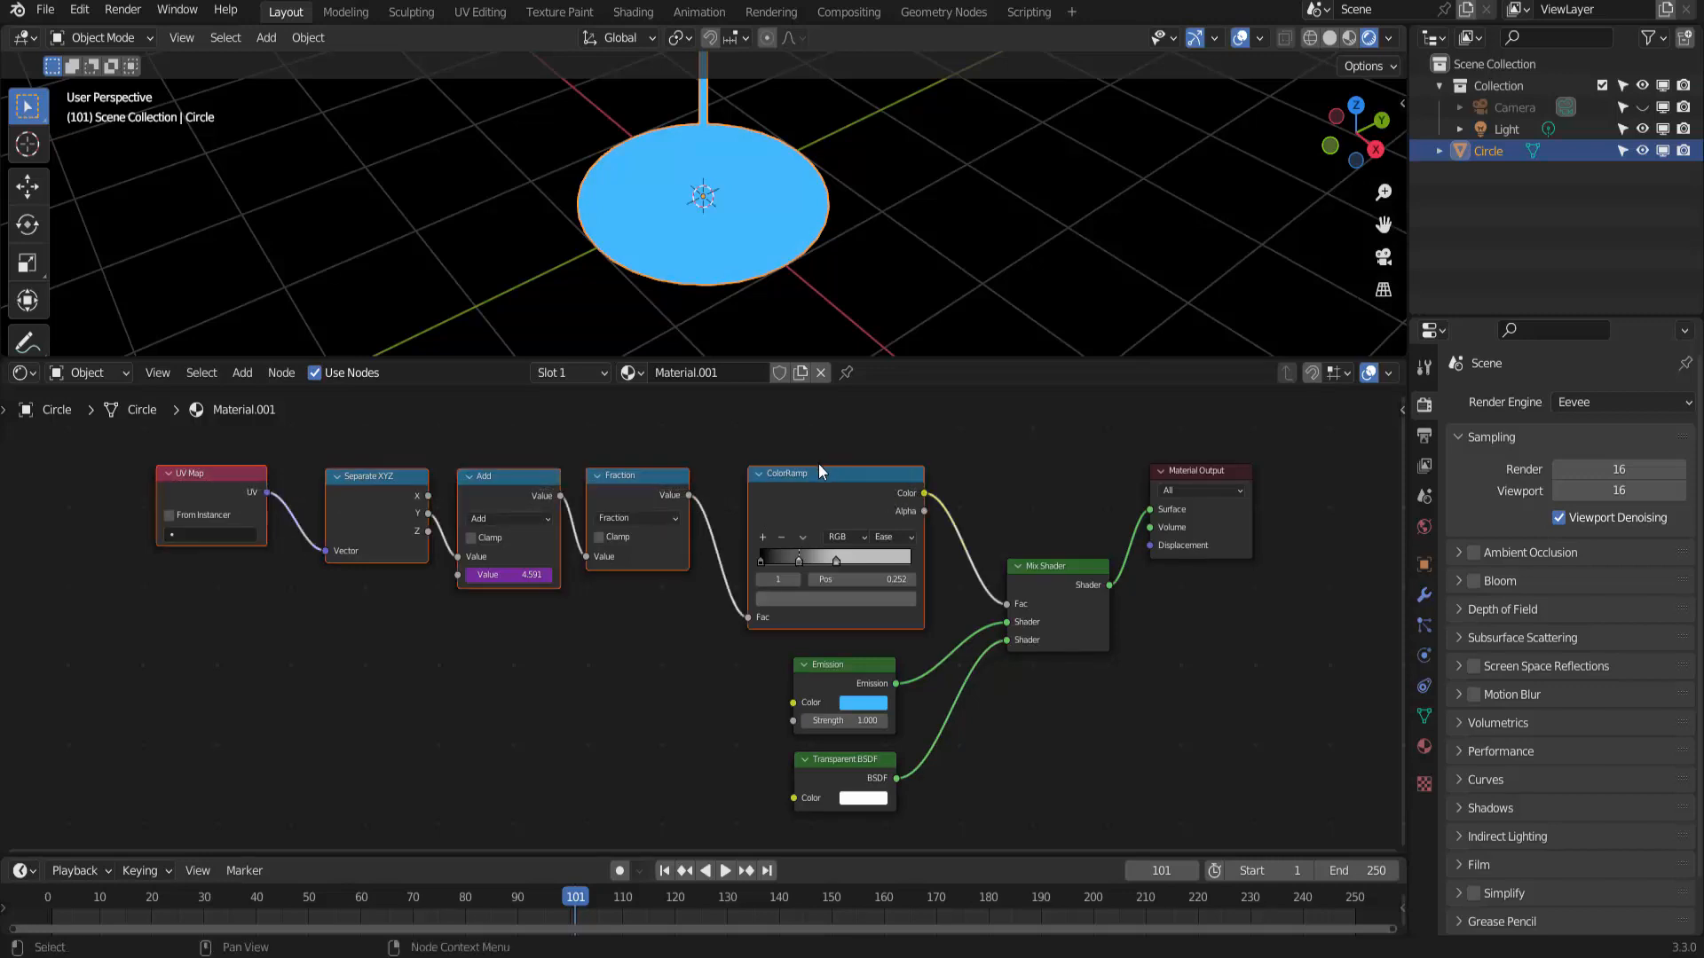
pyautogui.press('g')
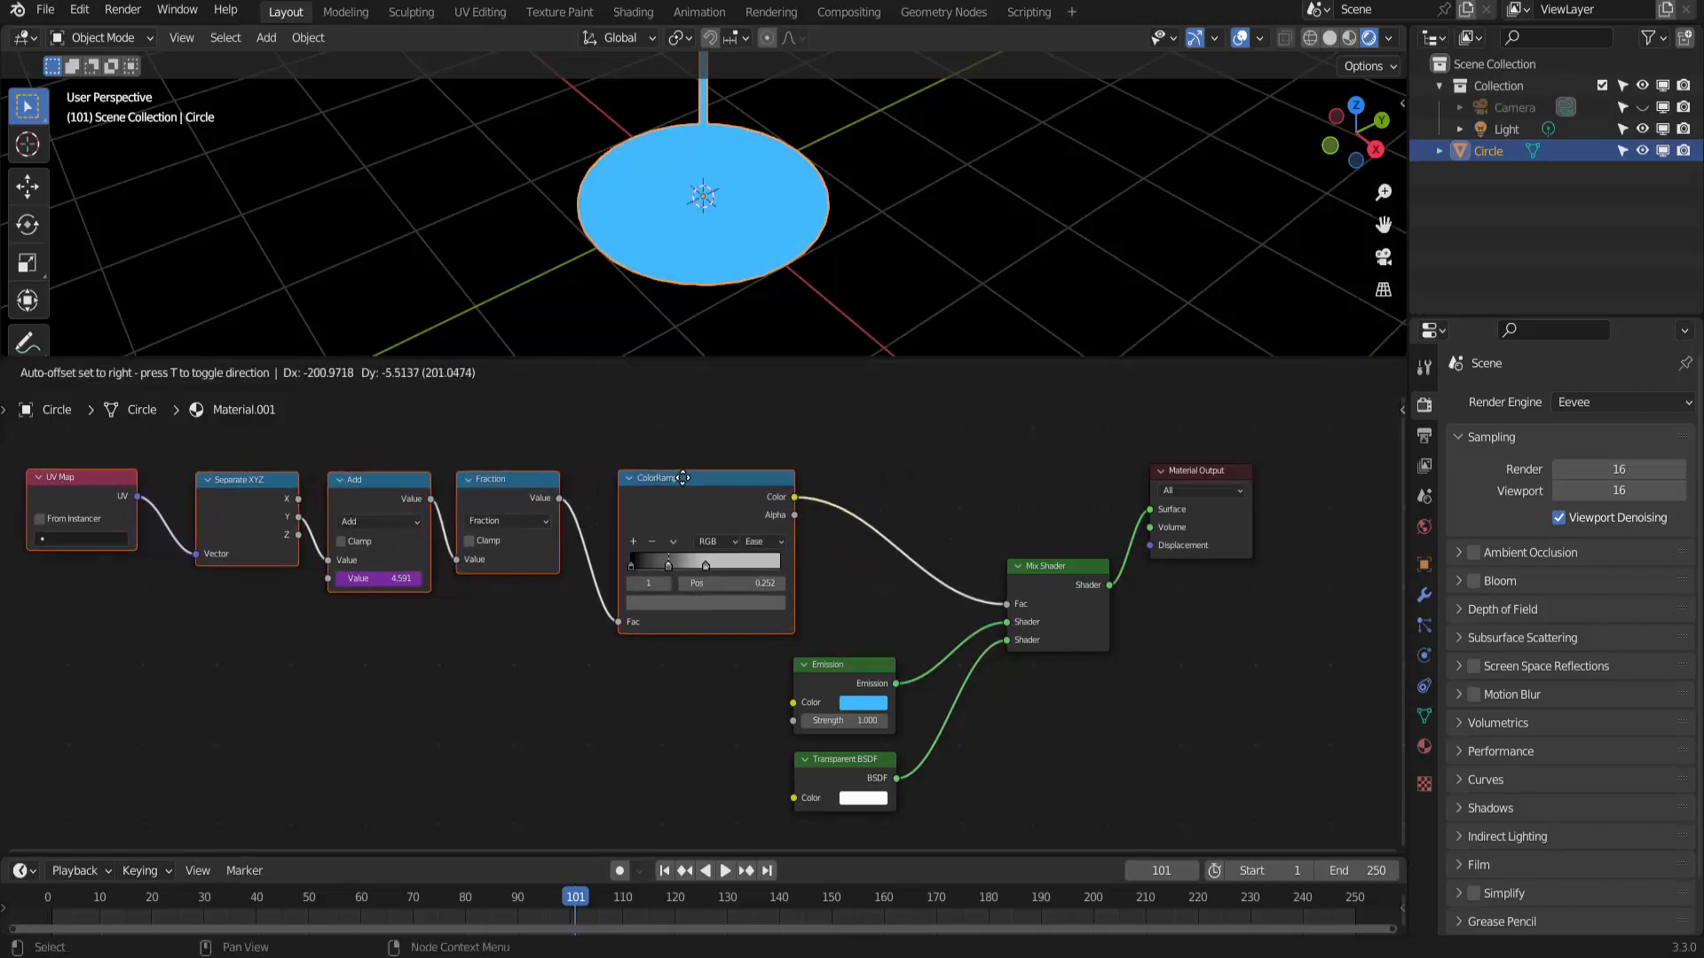
pyautogui.click(679, 477)
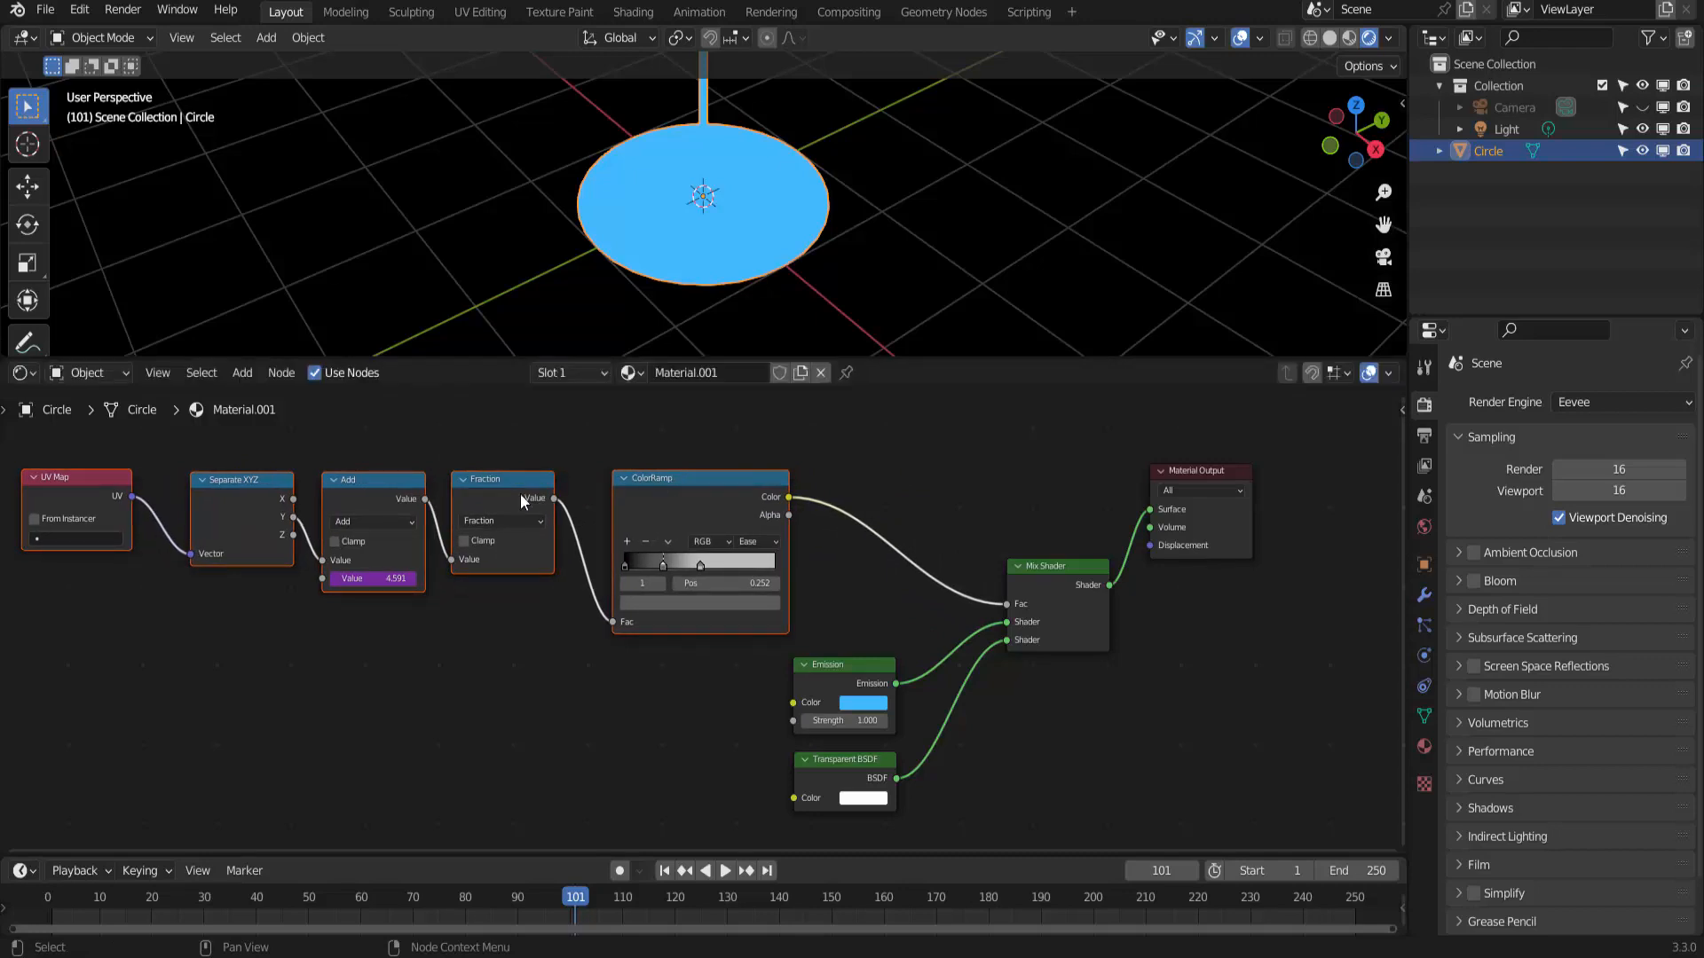
pyautogui.moveTo(249, 482); pyautogui.dragTo(207, 482)
pyautogui.moveTo(386, 478); pyautogui.dragTo(327, 477)
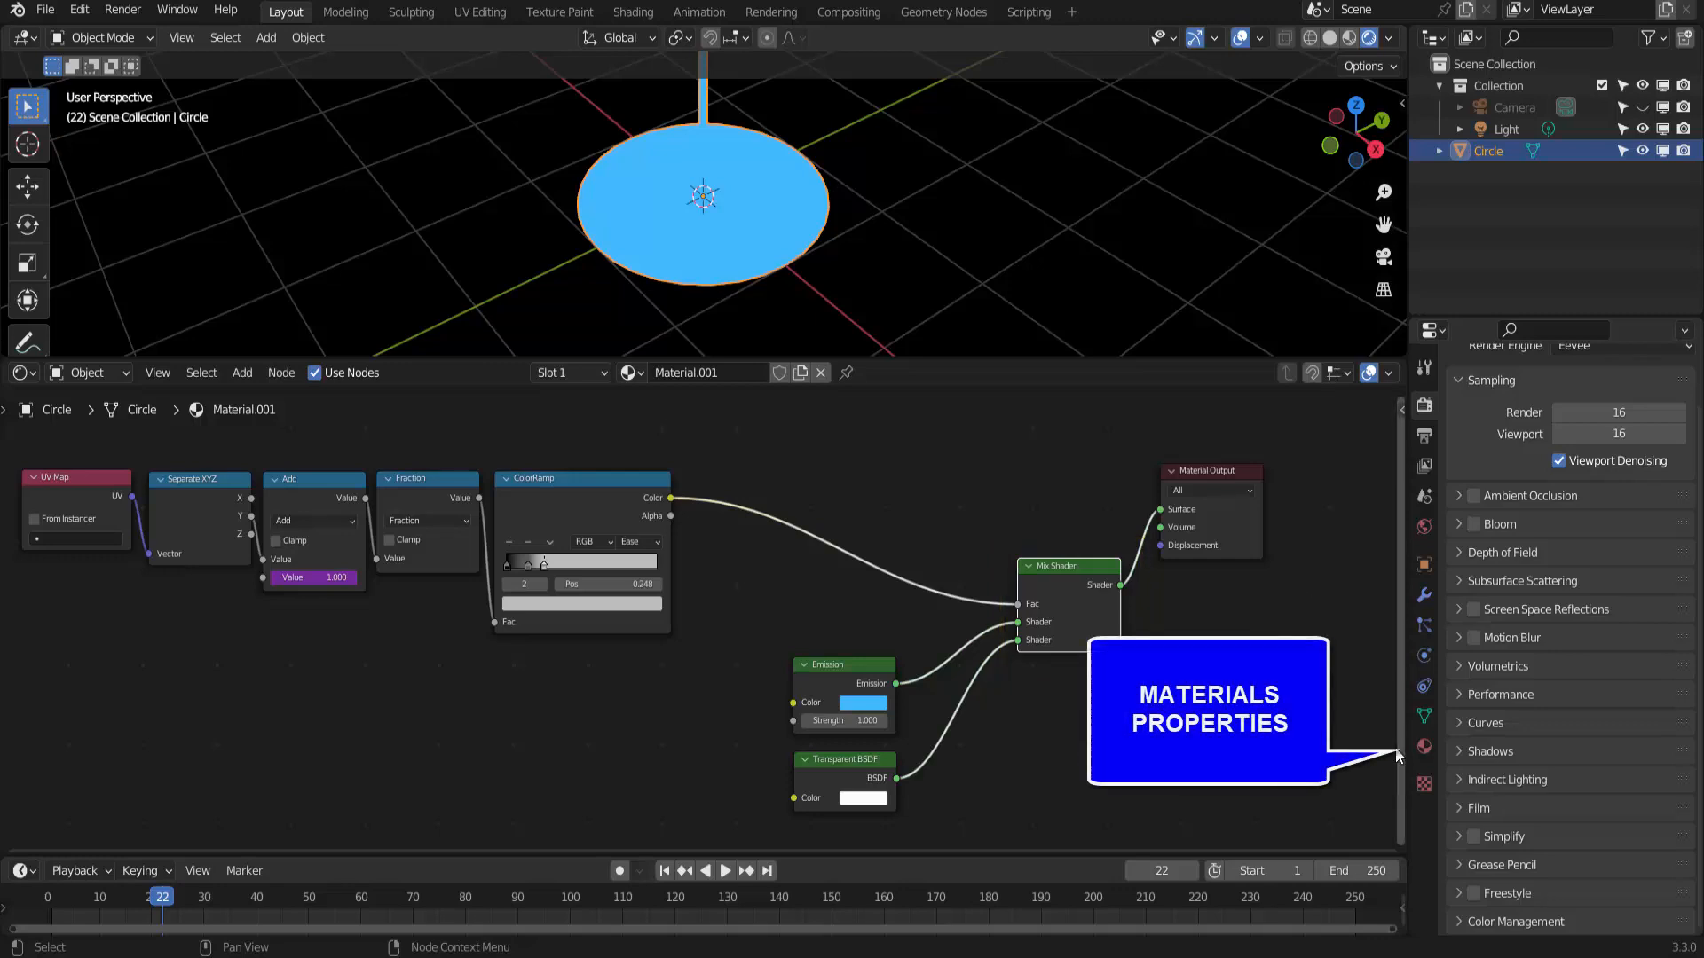
# Step: Set the material's Blend Mode to Alpha Blend and its Shadow Mode to None
pyautogui.click(1424, 746)
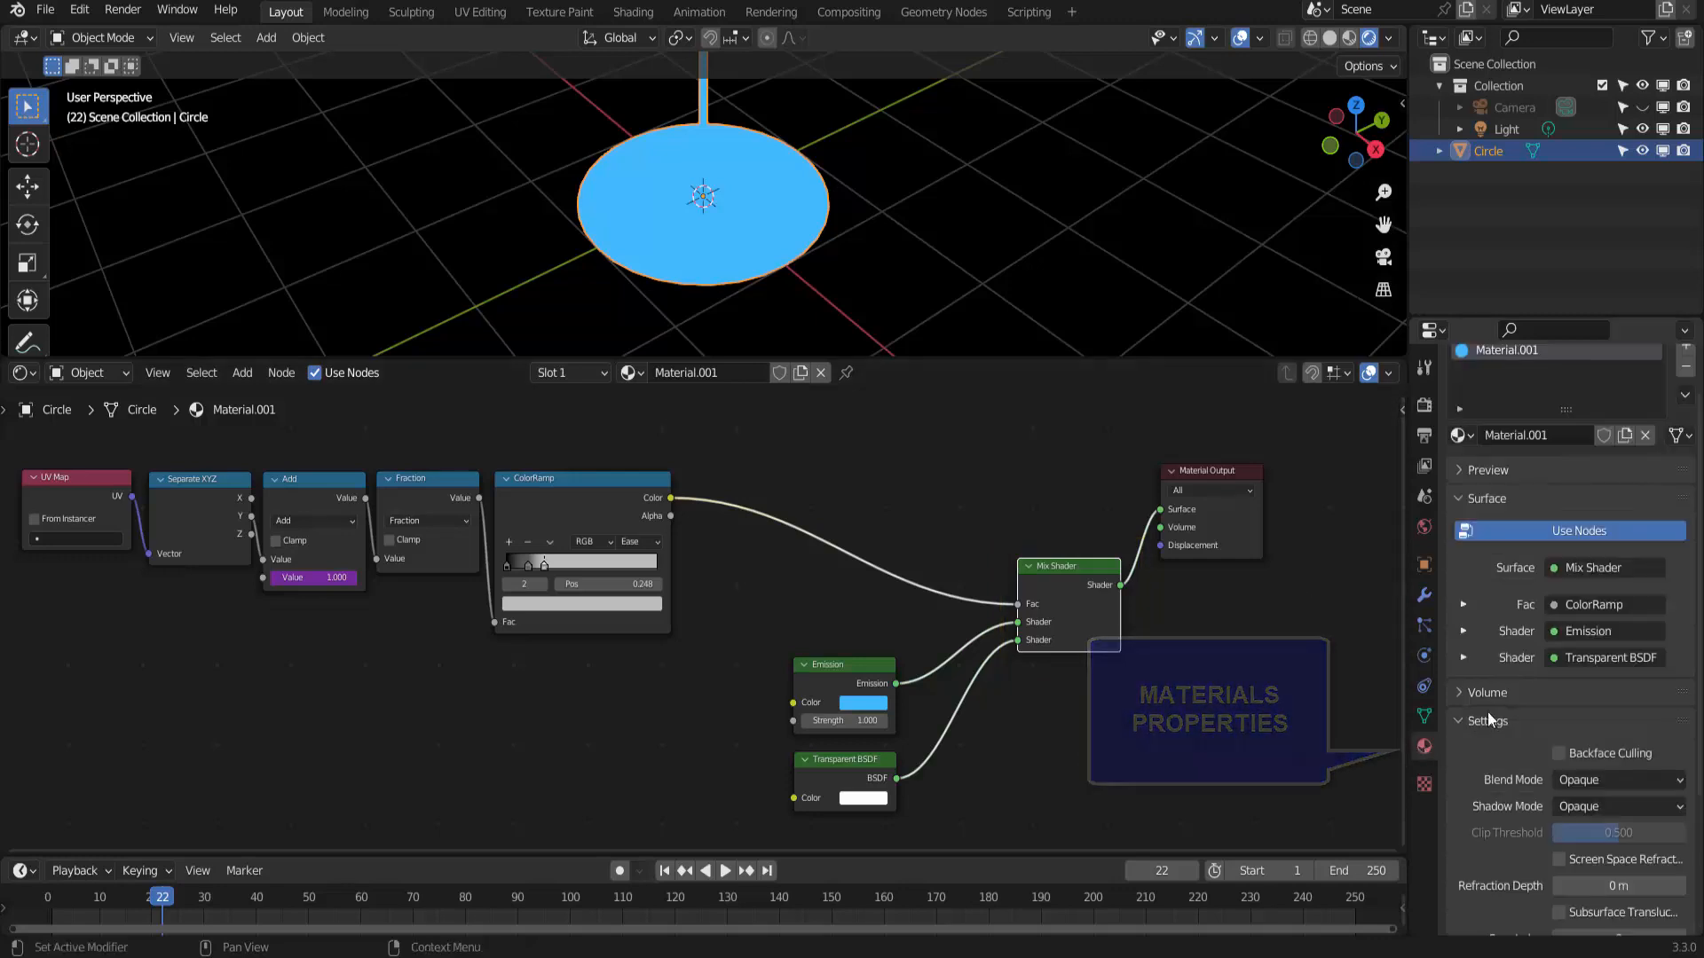
pyautogui.scroll(-5, 1466, 627)
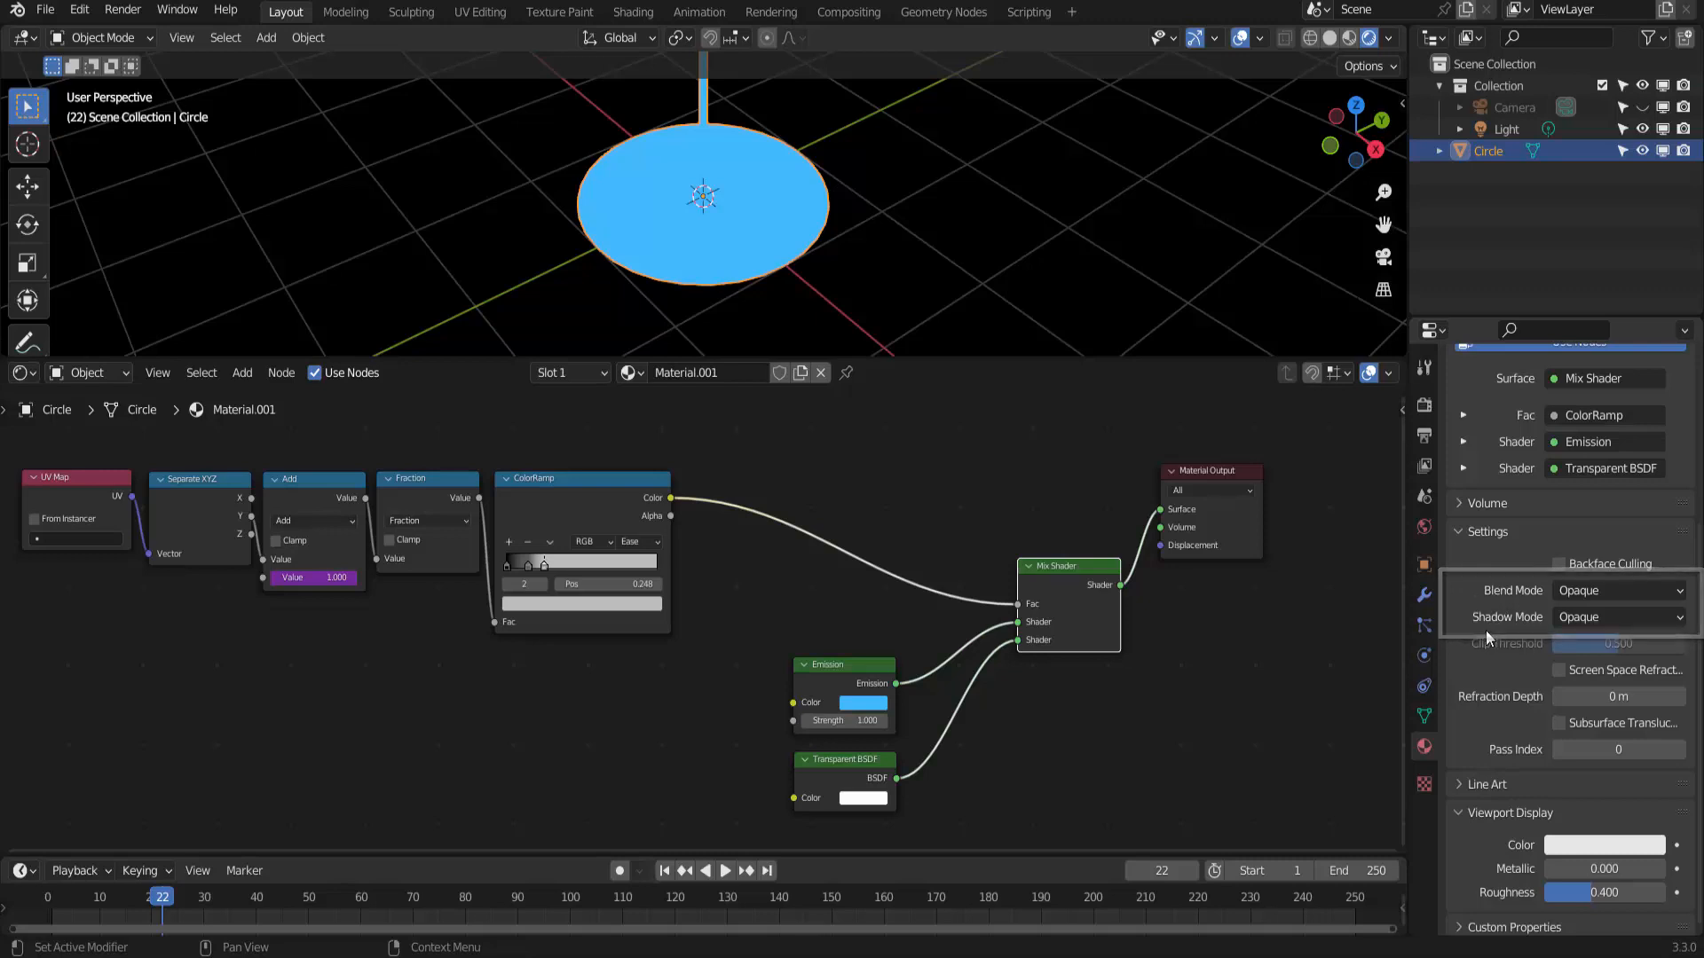
pyautogui.click(1583, 588)
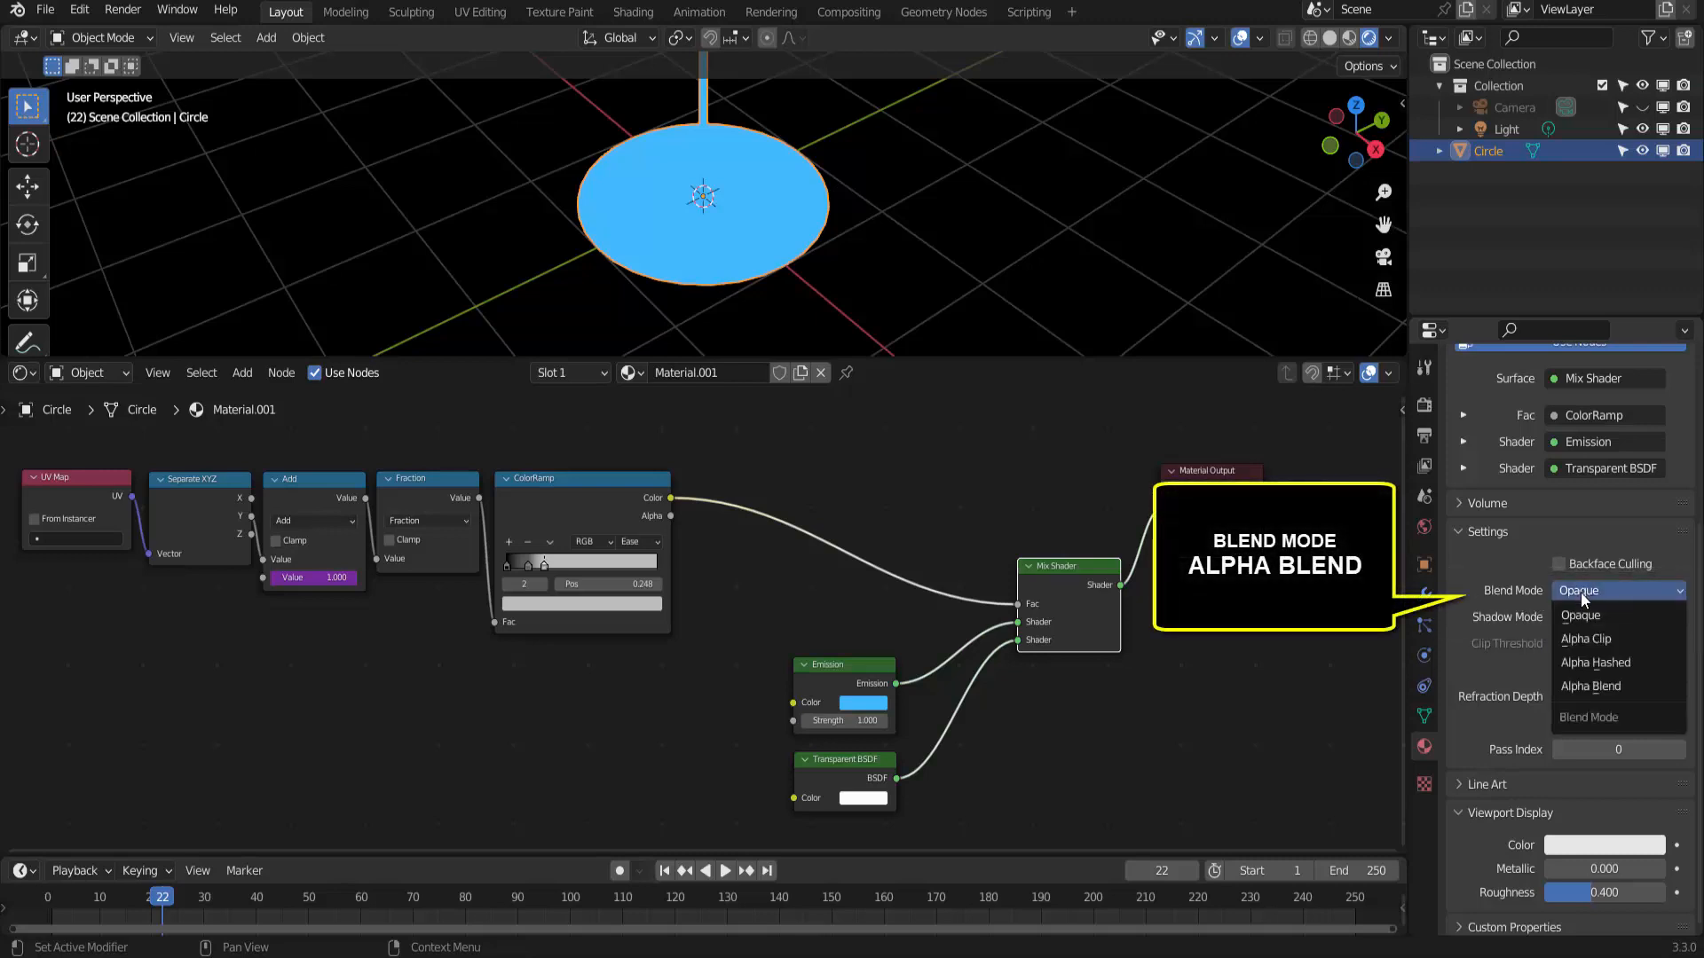
pyautogui.click(1597, 686)
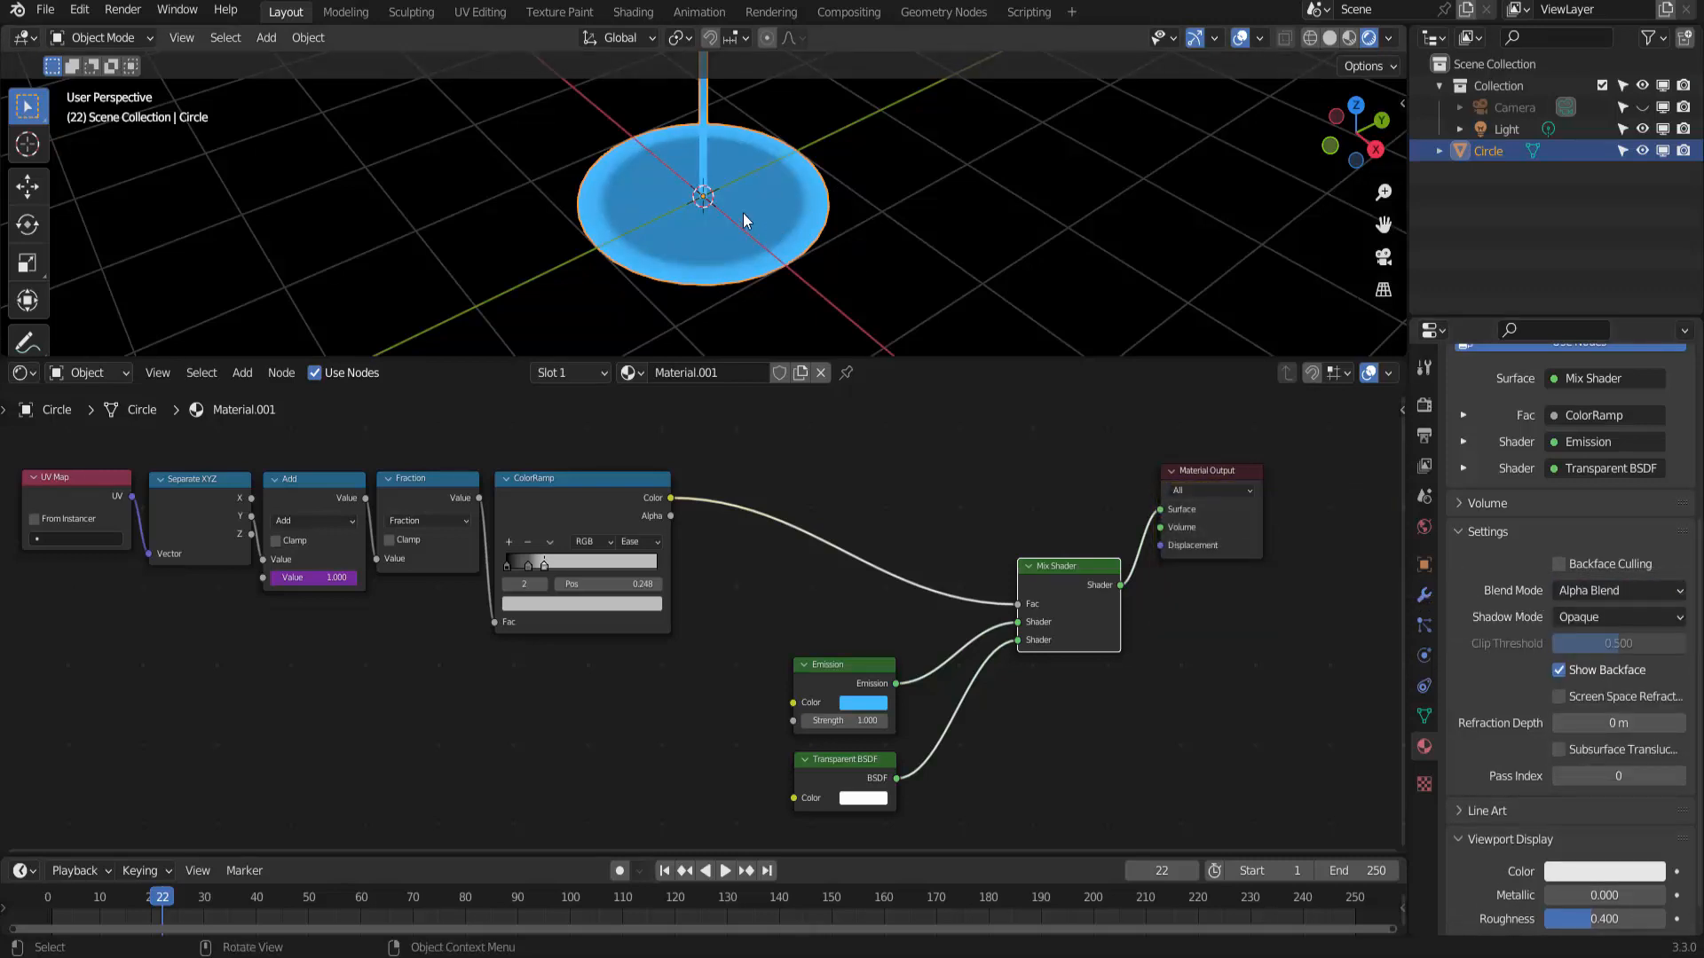
pyautogui.click(1578, 617)
pyautogui.click(1573, 639)
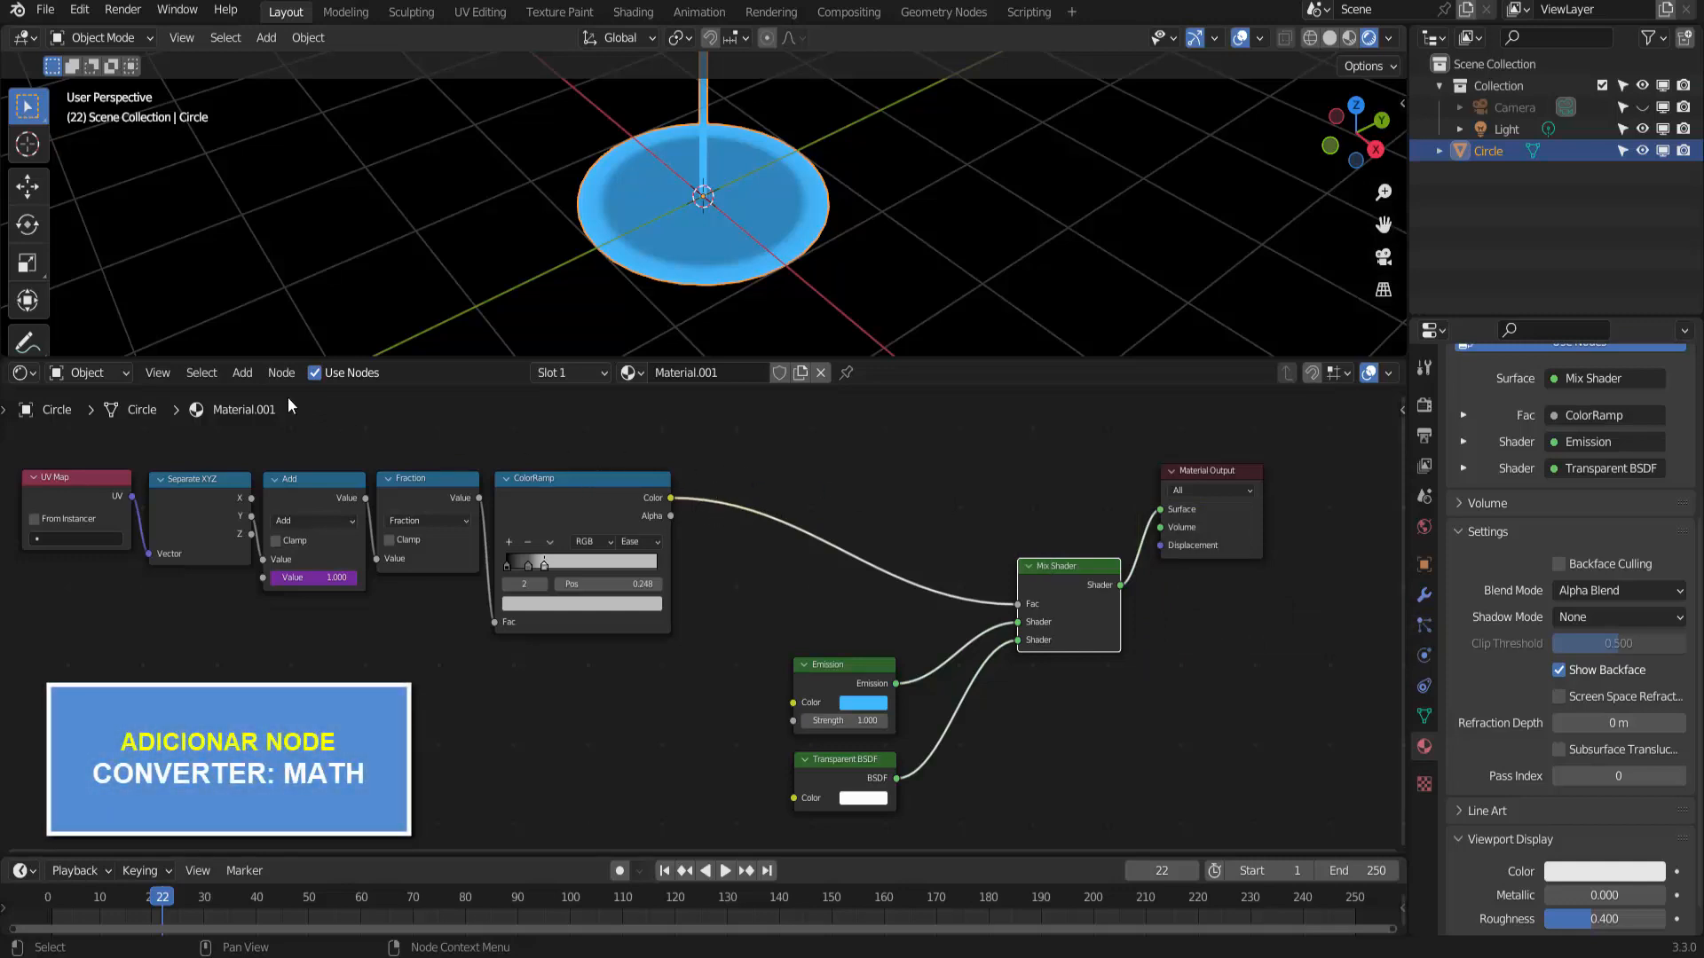
# Step: Insert a Math node set to Add between the ColorRamp and the Mix Shader, close beside the ColorRamp
pyautogui.click(244, 373)
pyautogui.moveTo(282, 559)
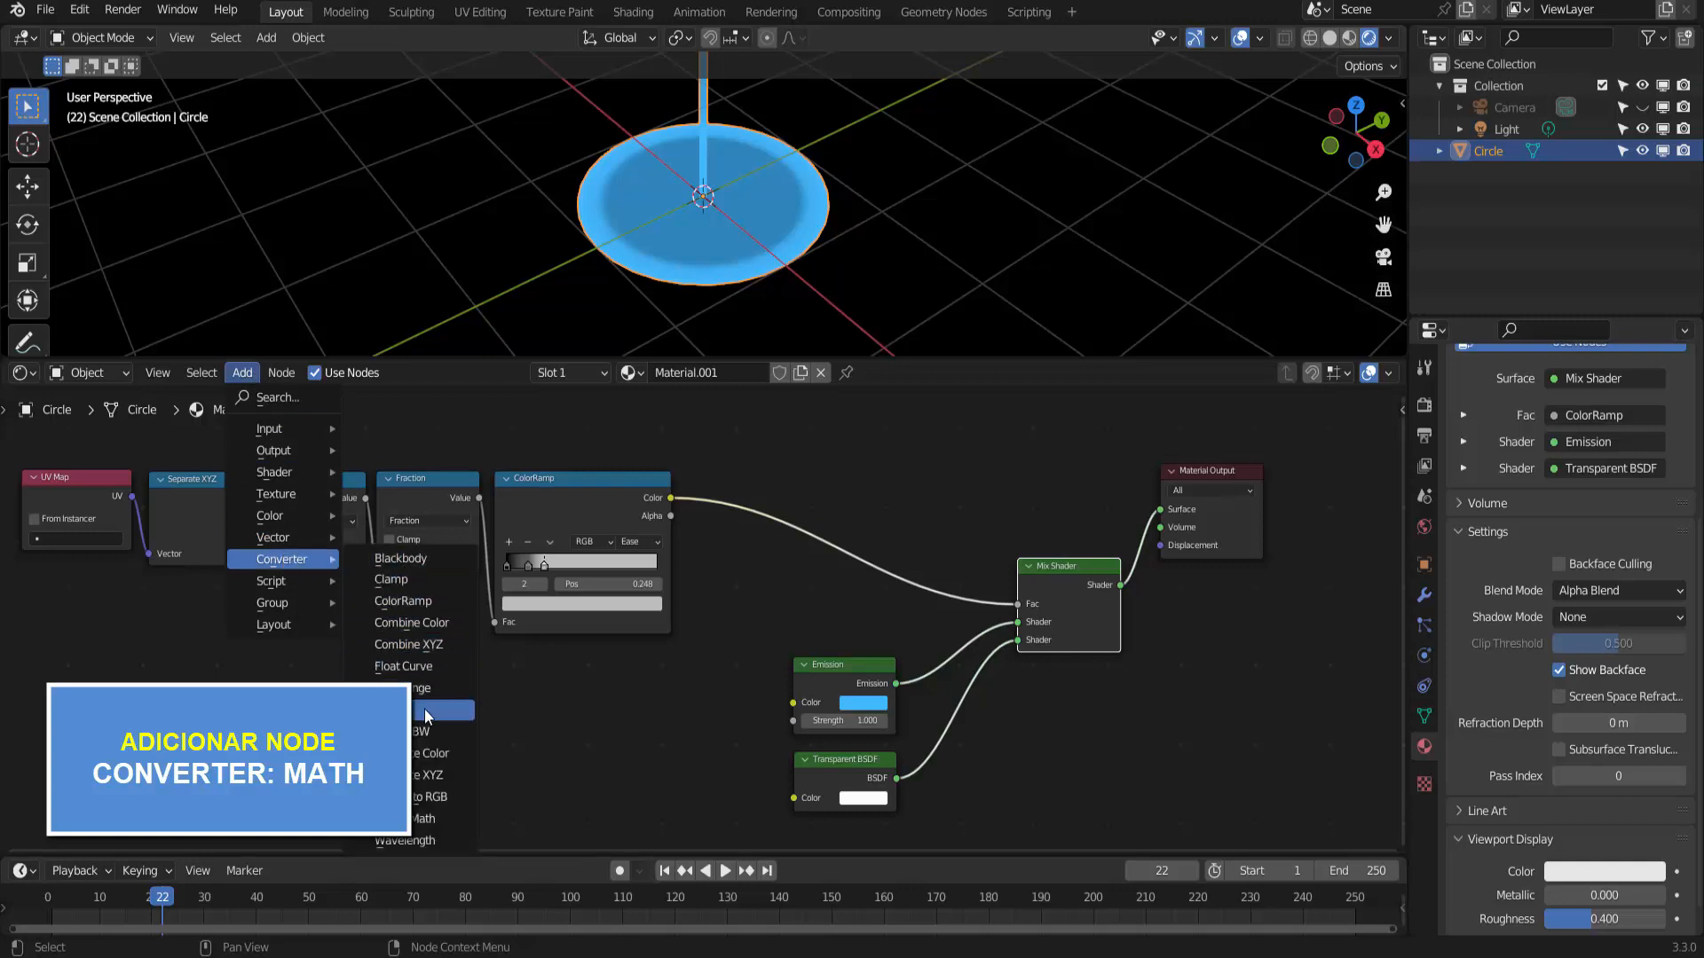
pyautogui.click(404, 819)
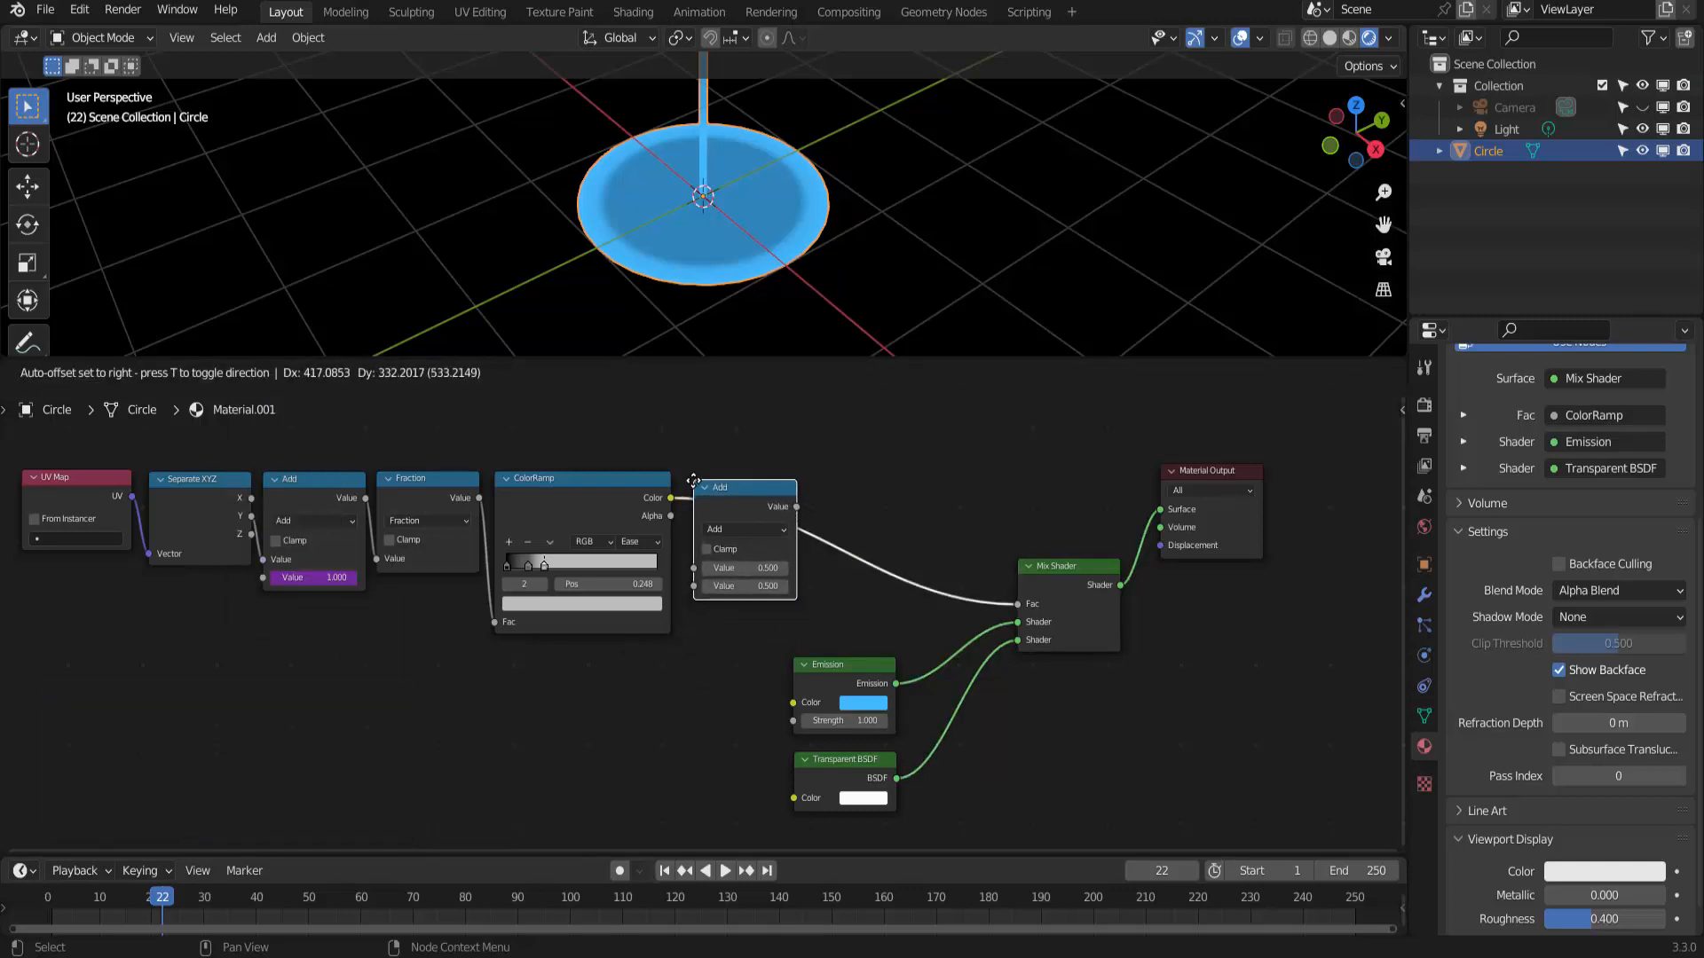
pyautogui.click(744, 533)
pyautogui.moveTo(774, 488); pyautogui.dragTo(730, 481)
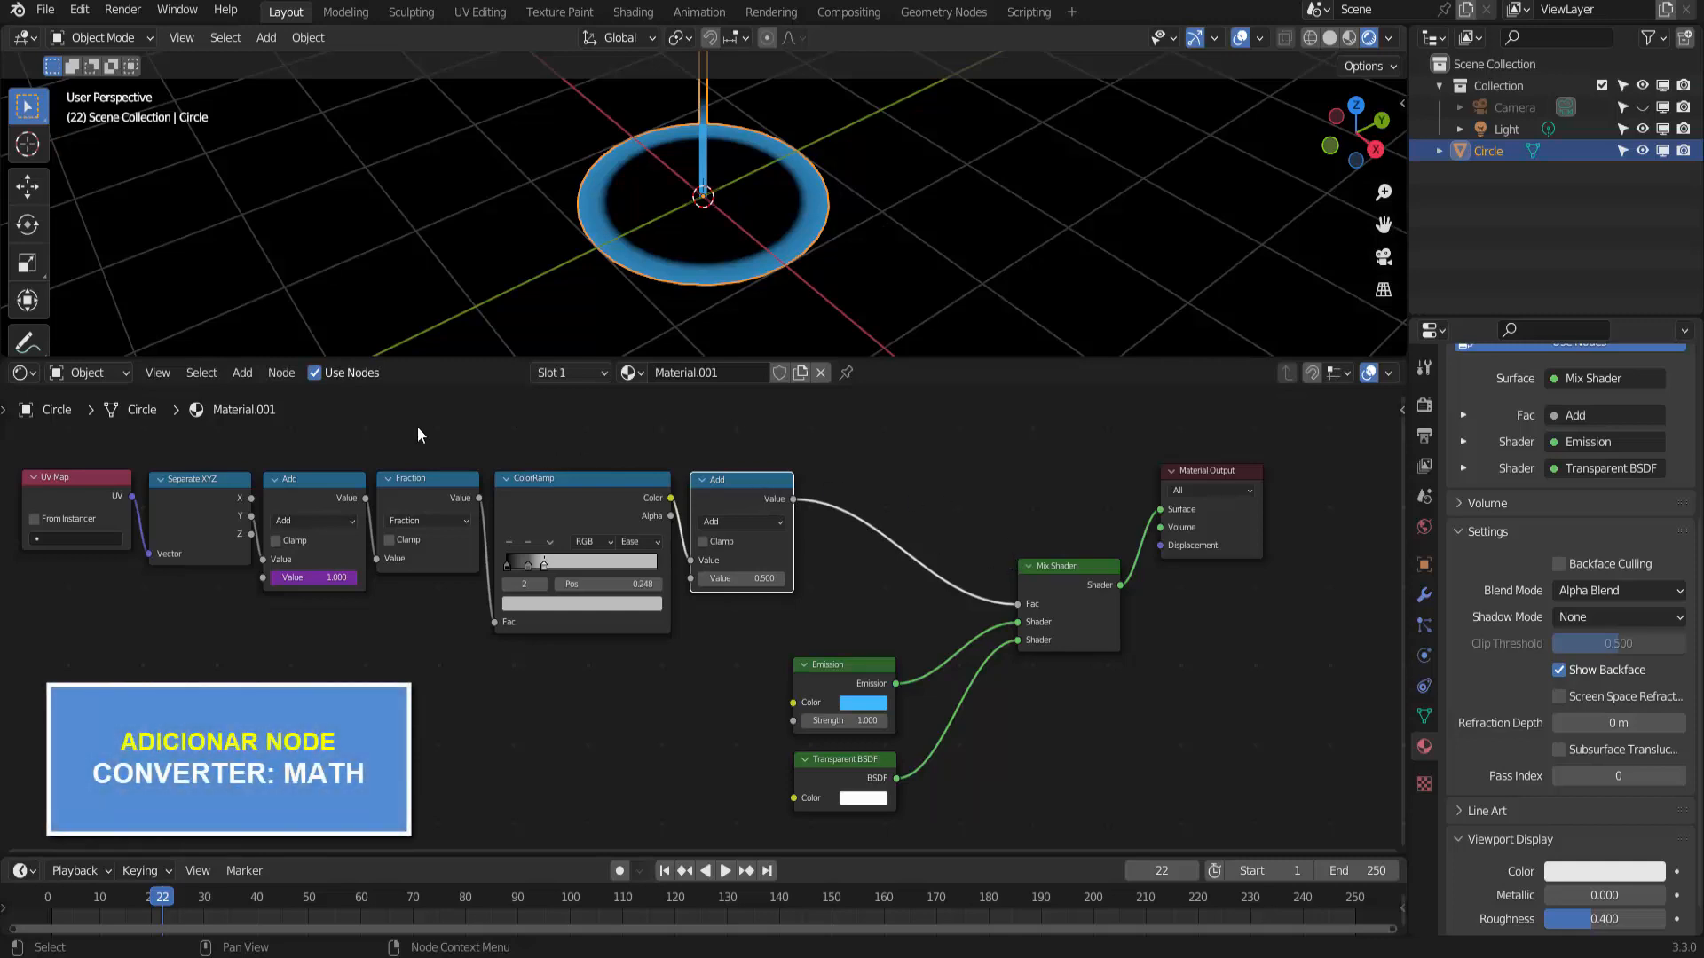
# Step: Insert a second Math node between the Add node and the Mix Shader, set to Logarithm with a Base of 0.700
pyautogui.click(242, 373)
pyautogui.moveTo(309, 556)
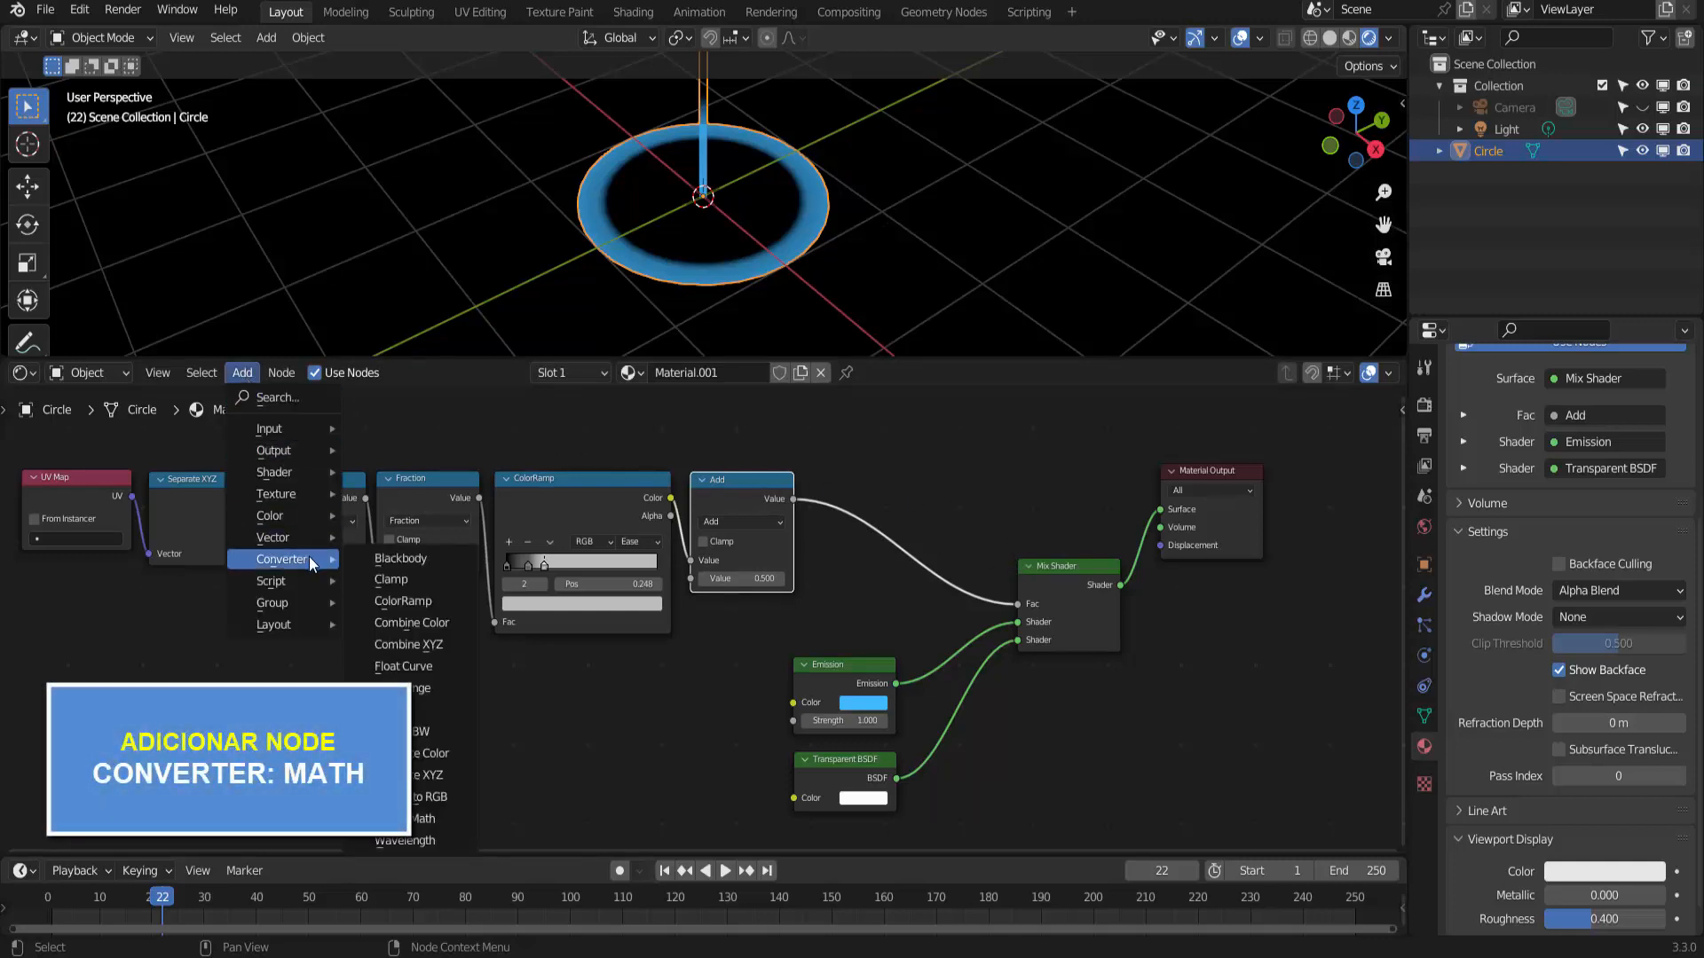
pyautogui.click(422, 818)
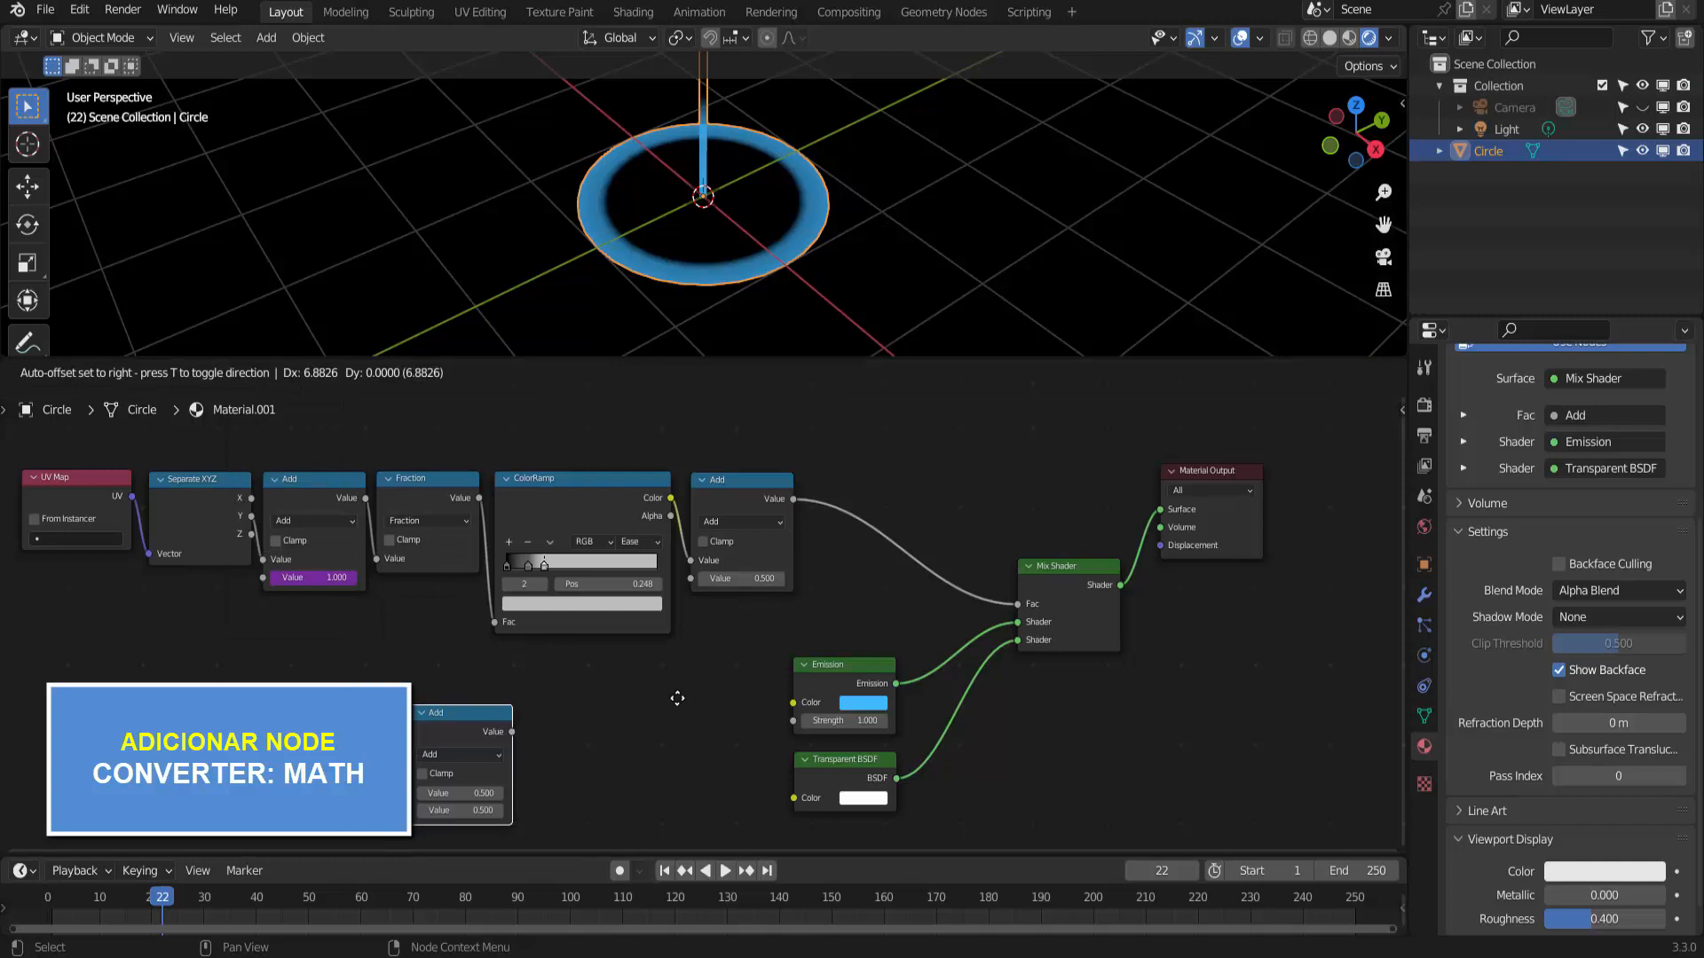
pyautogui.click(821, 466)
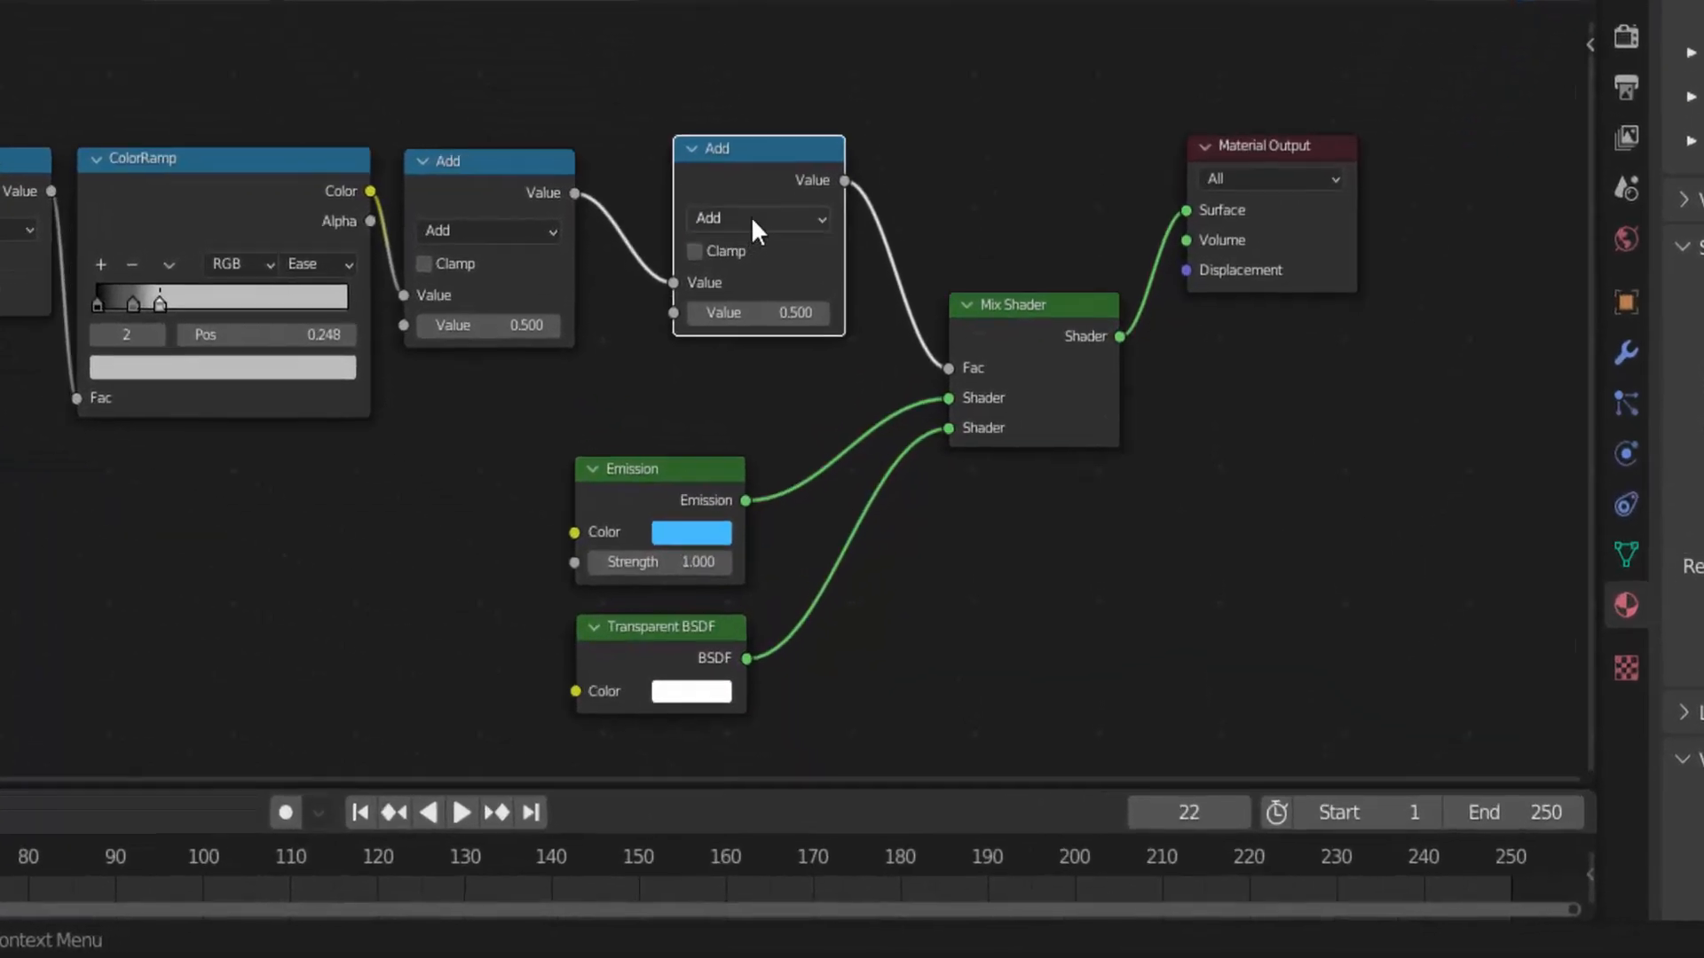
pyautogui.click(754, 219)
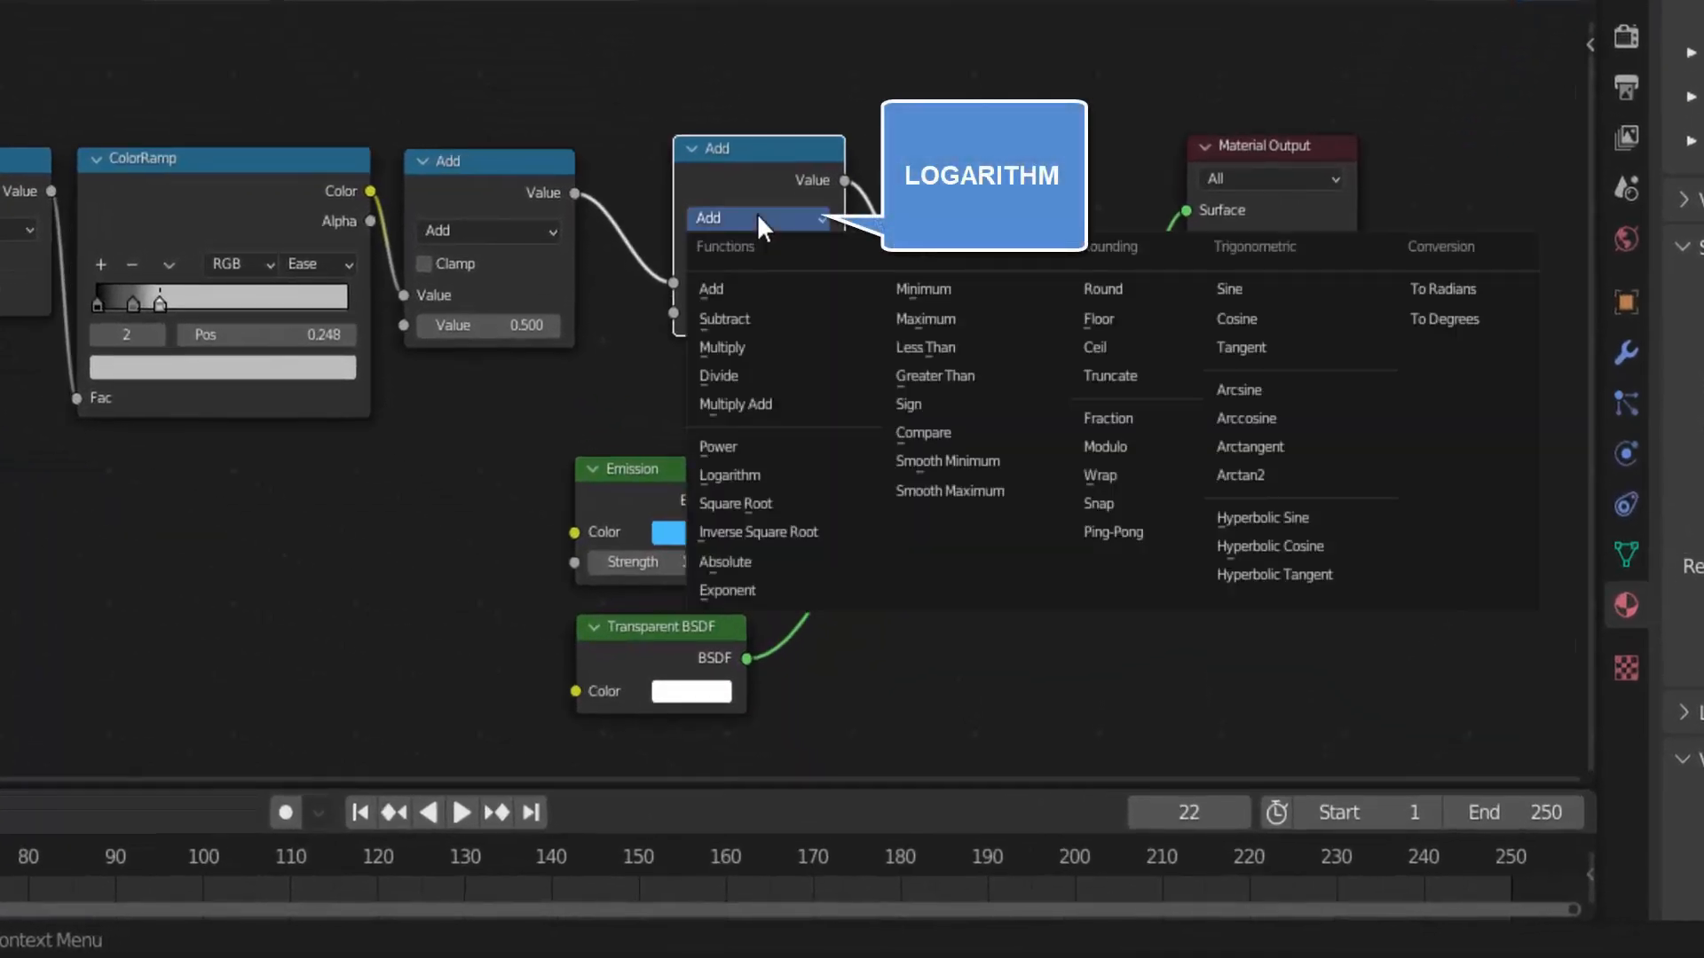
pyautogui.click(753, 475)
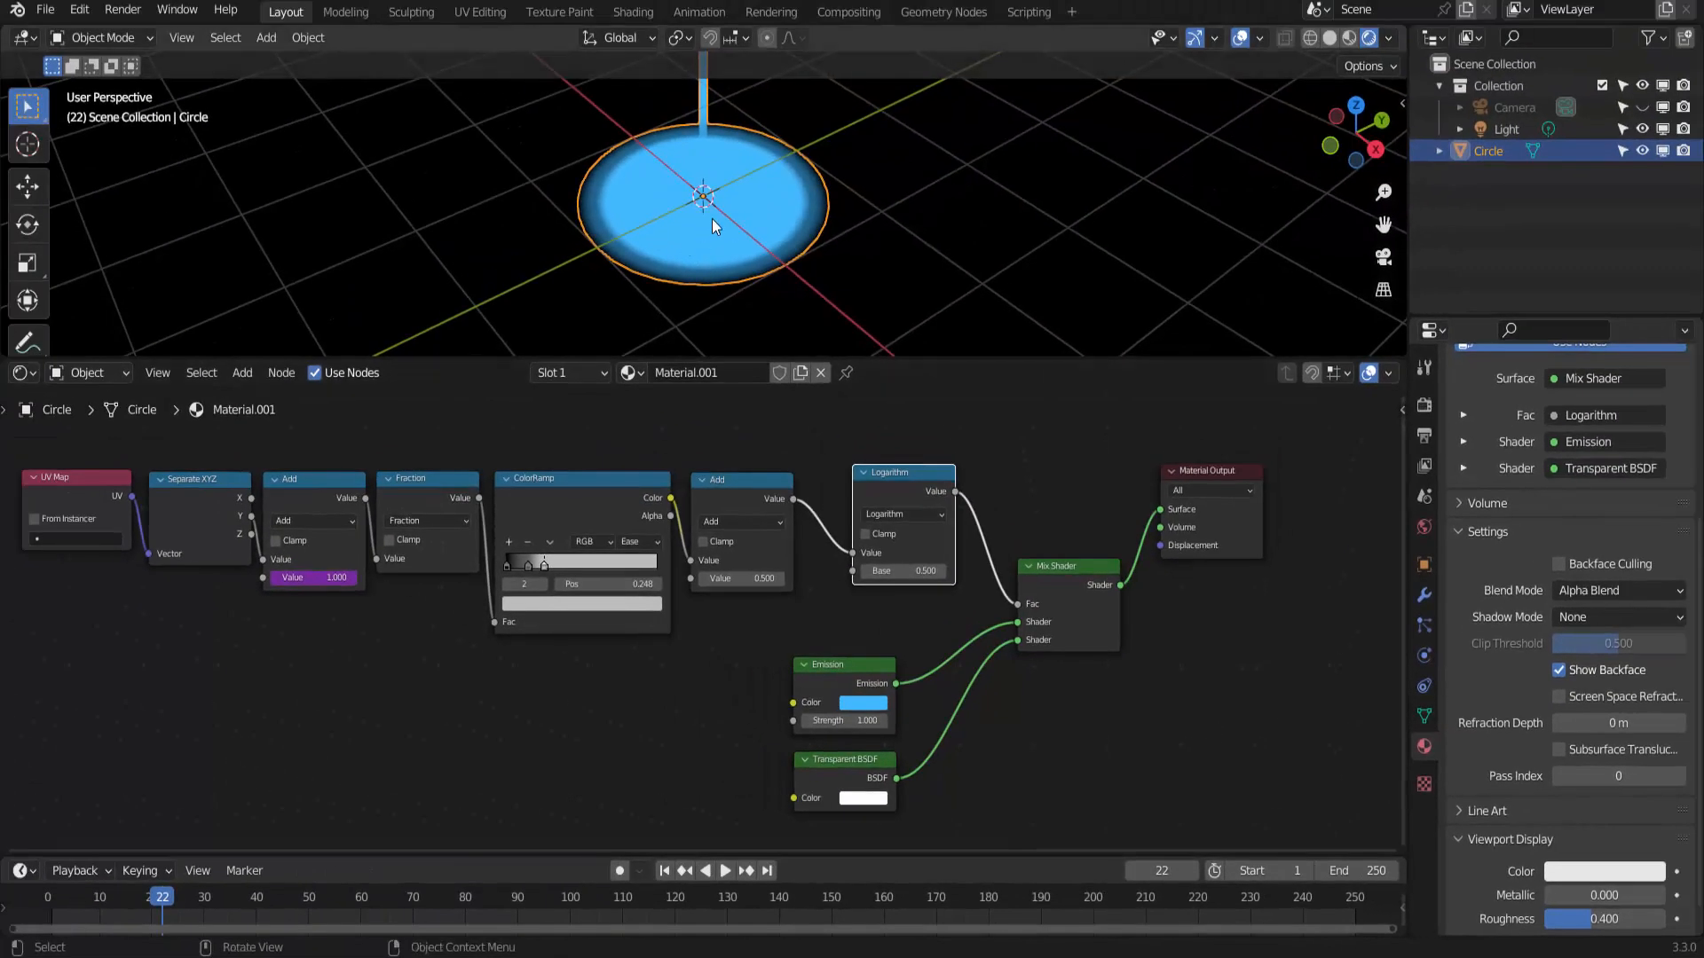
pyautogui.moveTo(913, 570)
pyautogui.mouseDown()
pyautogui.moveTo(985, 569)
pyautogui.moveTo(931, 570)
pyautogui.mouseUp()
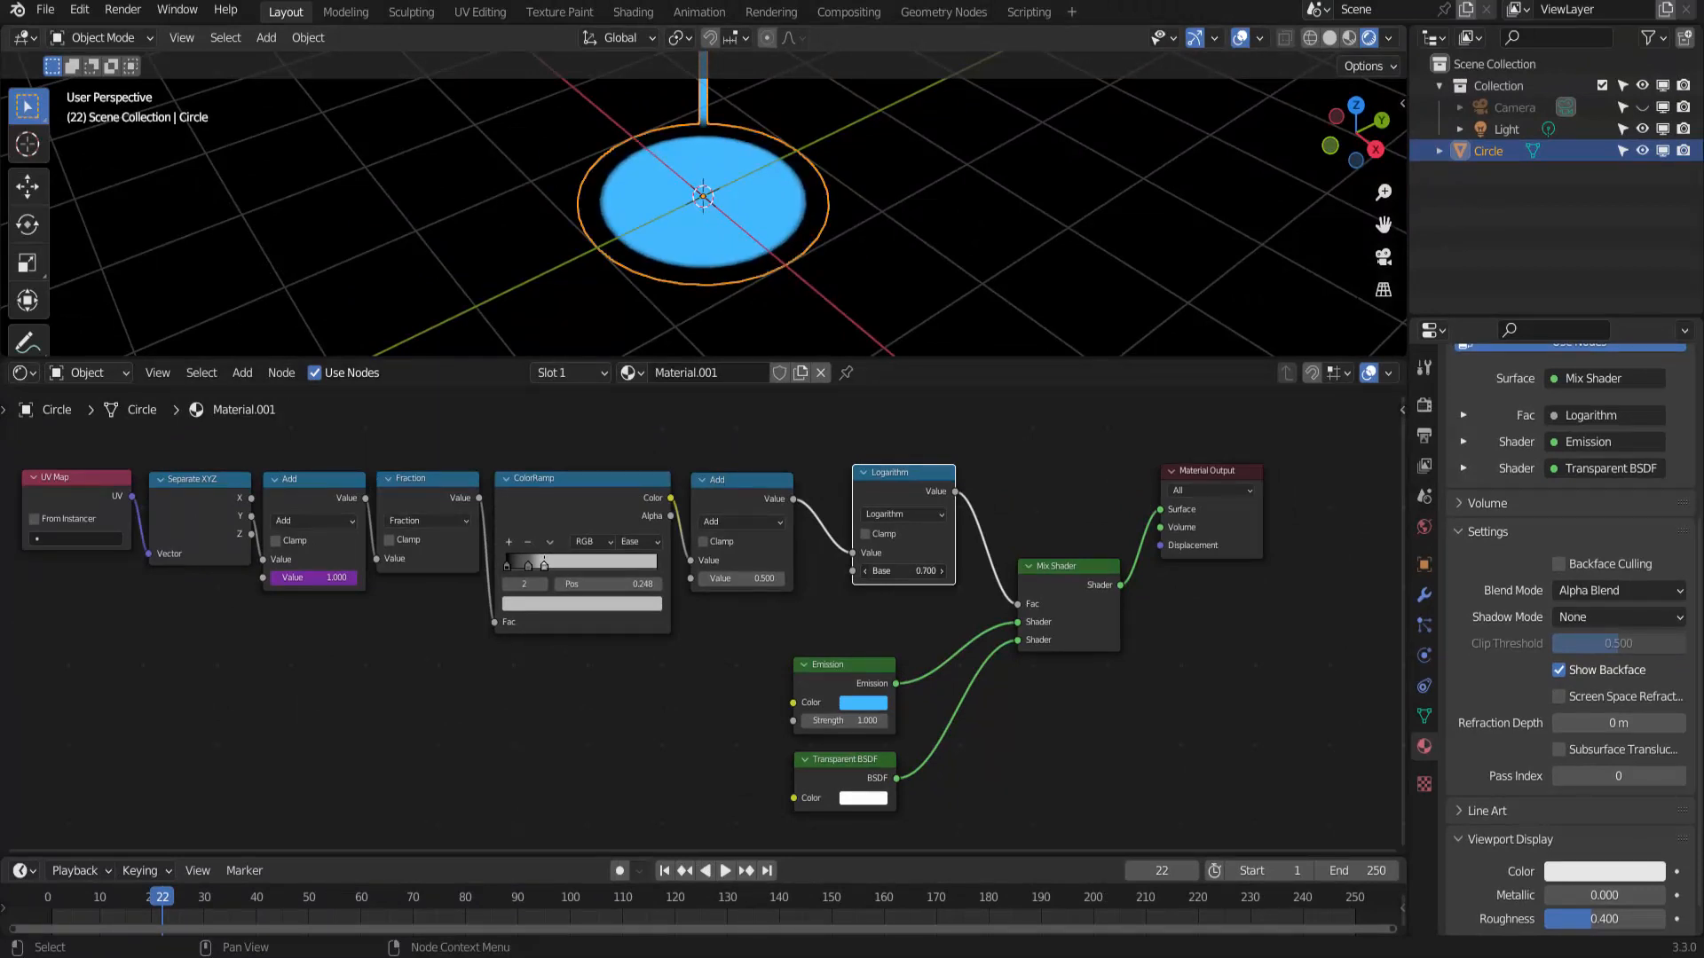
# Step: Play the animation from the first frame and lighten the color of ColorRamp stop 2
pyautogui.click(664, 871)
pyautogui.click(726, 871)
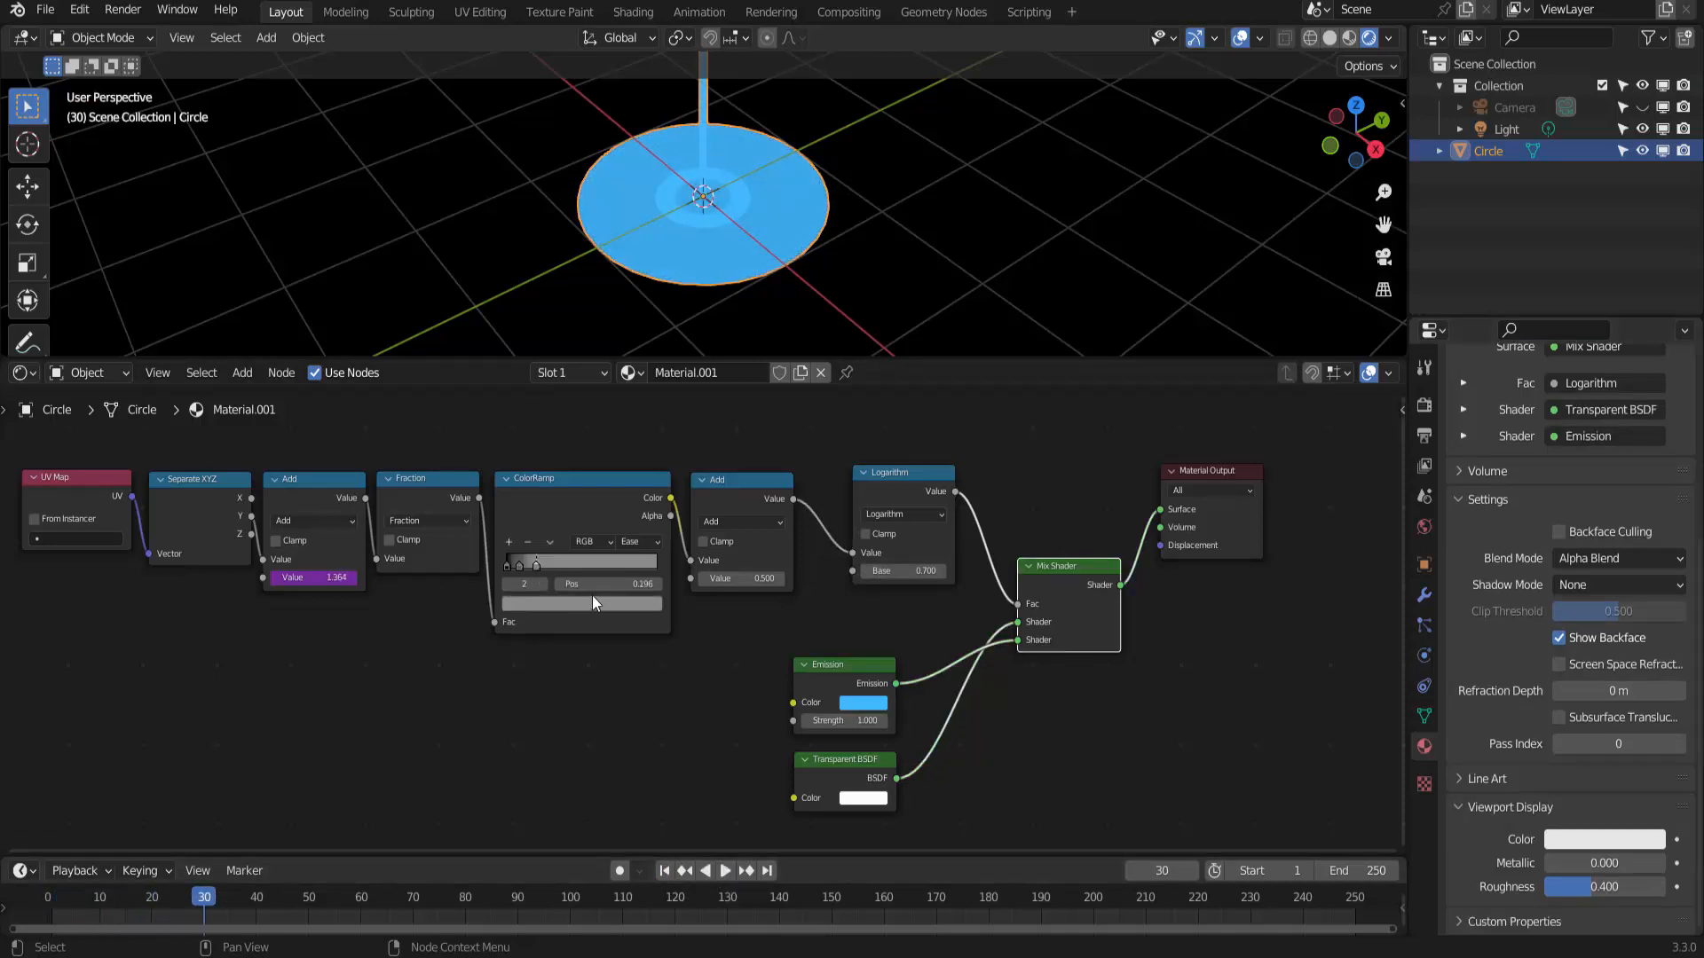
pyautogui.click(593, 603)
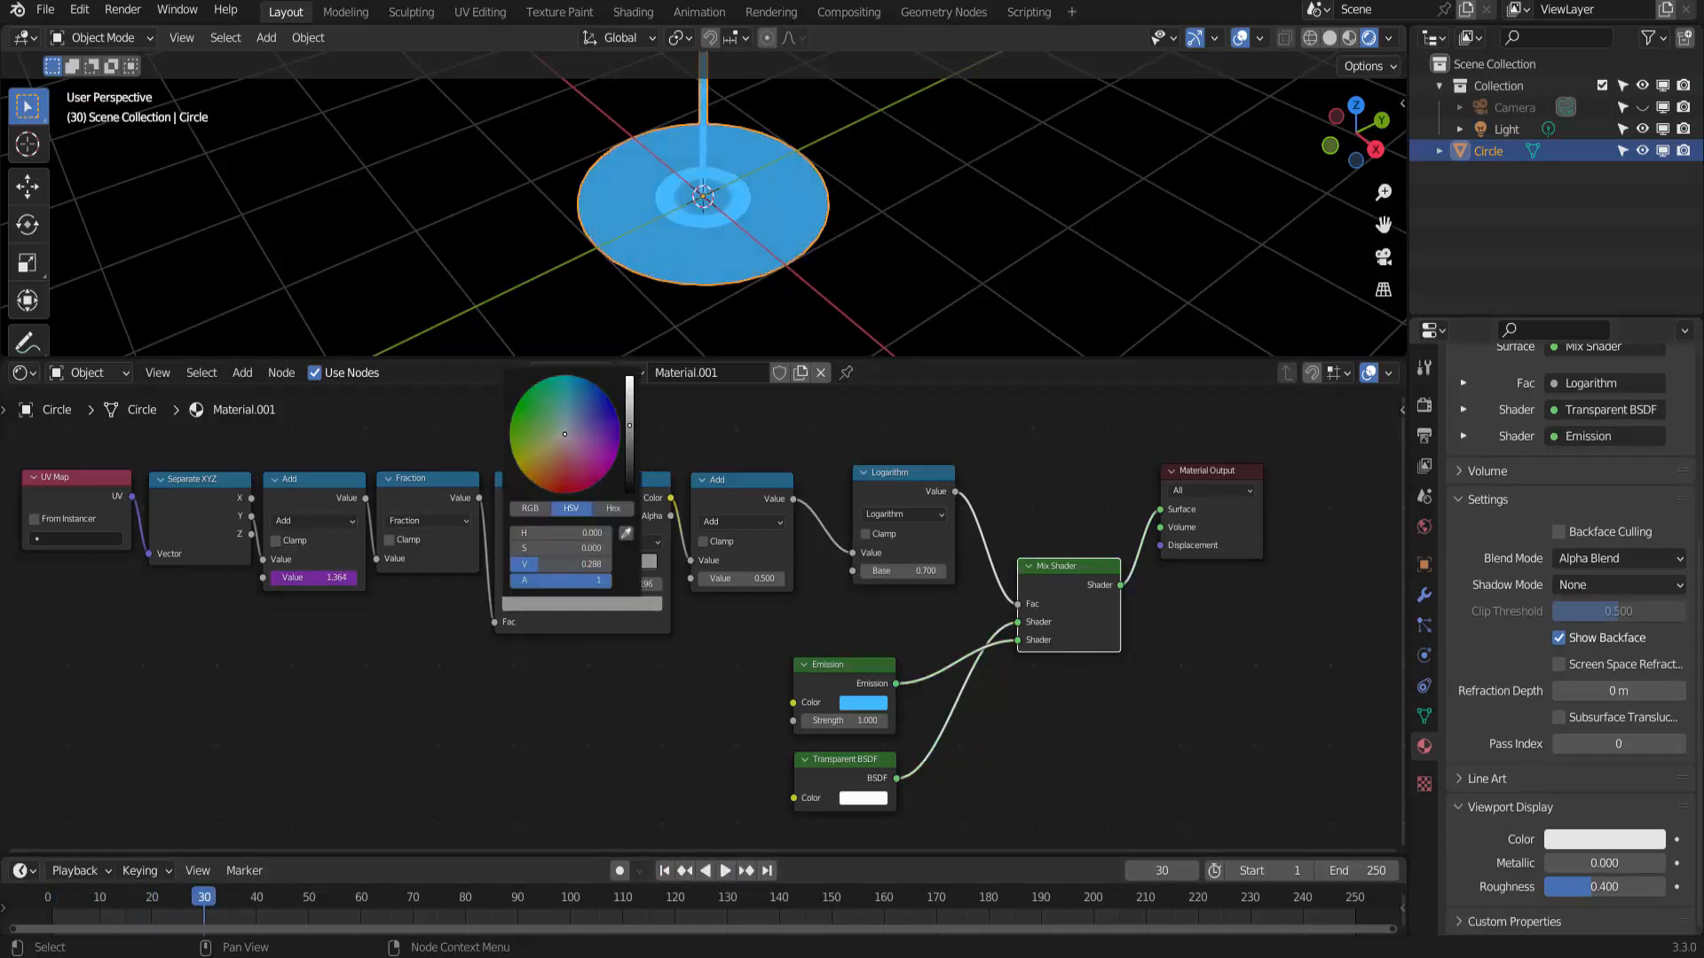
pyautogui.moveTo(629, 425); pyautogui.dragTo(629, 394)
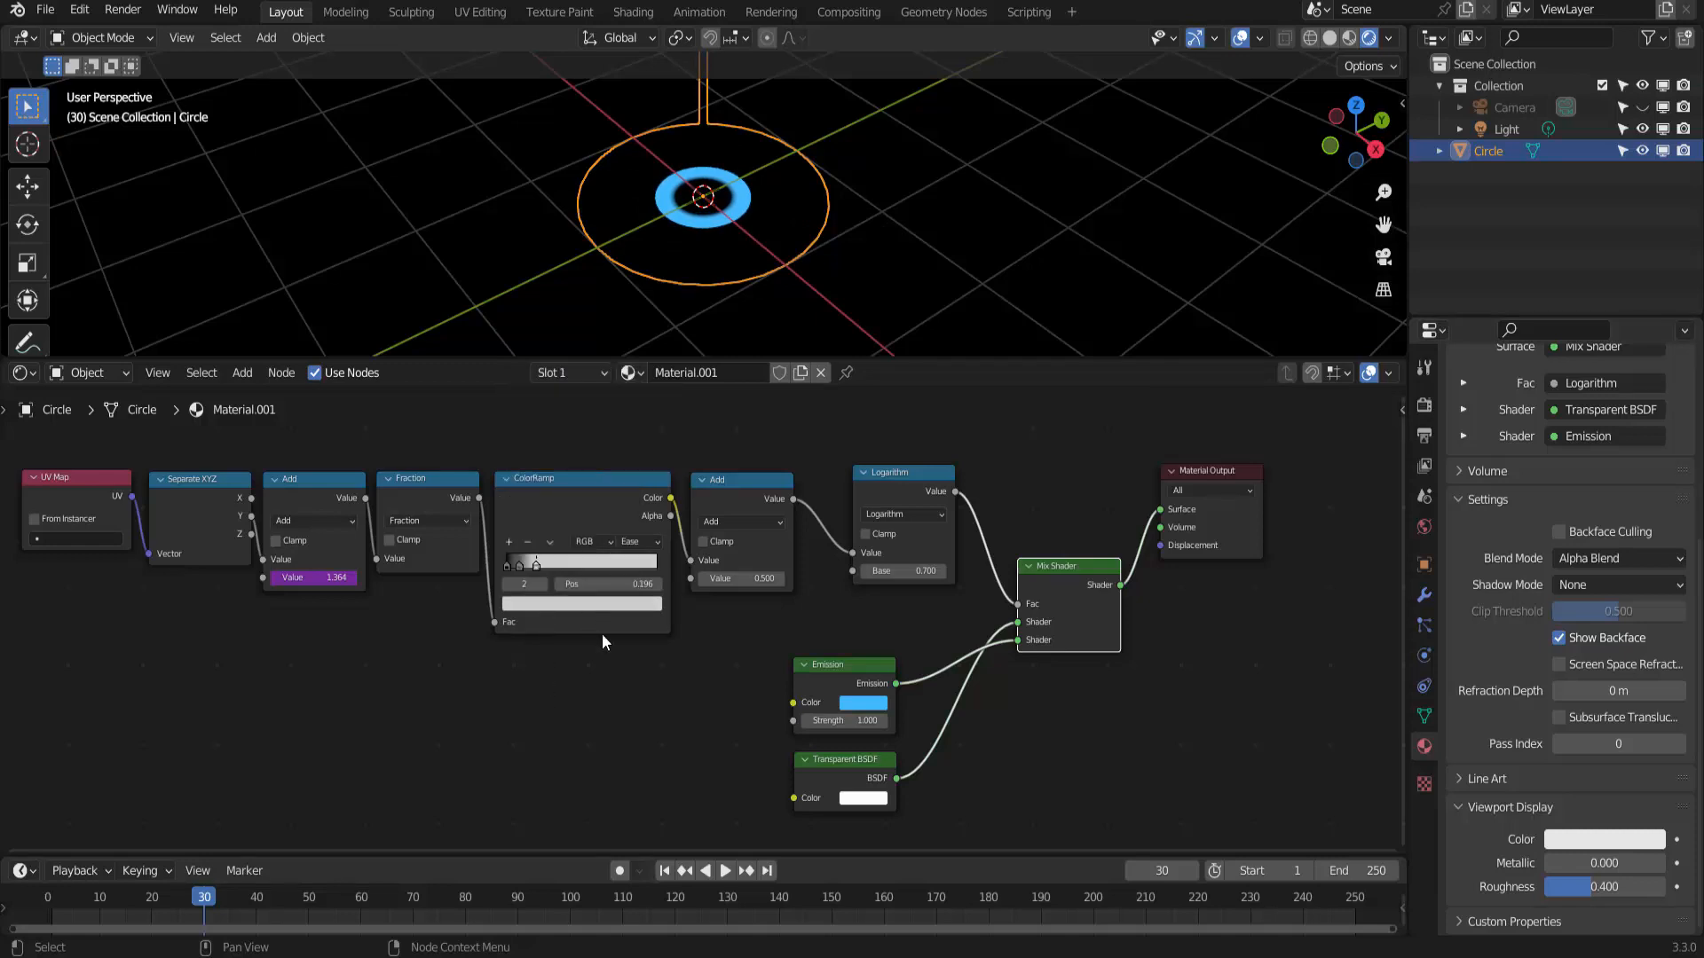
# Step: Replay the animation from the first frame in an enlarged 3D viewport, briefly hiding the overlays to examine the glow, and stop playback
pyautogui.click(664, 870)
pyautogui.click(722, 872)
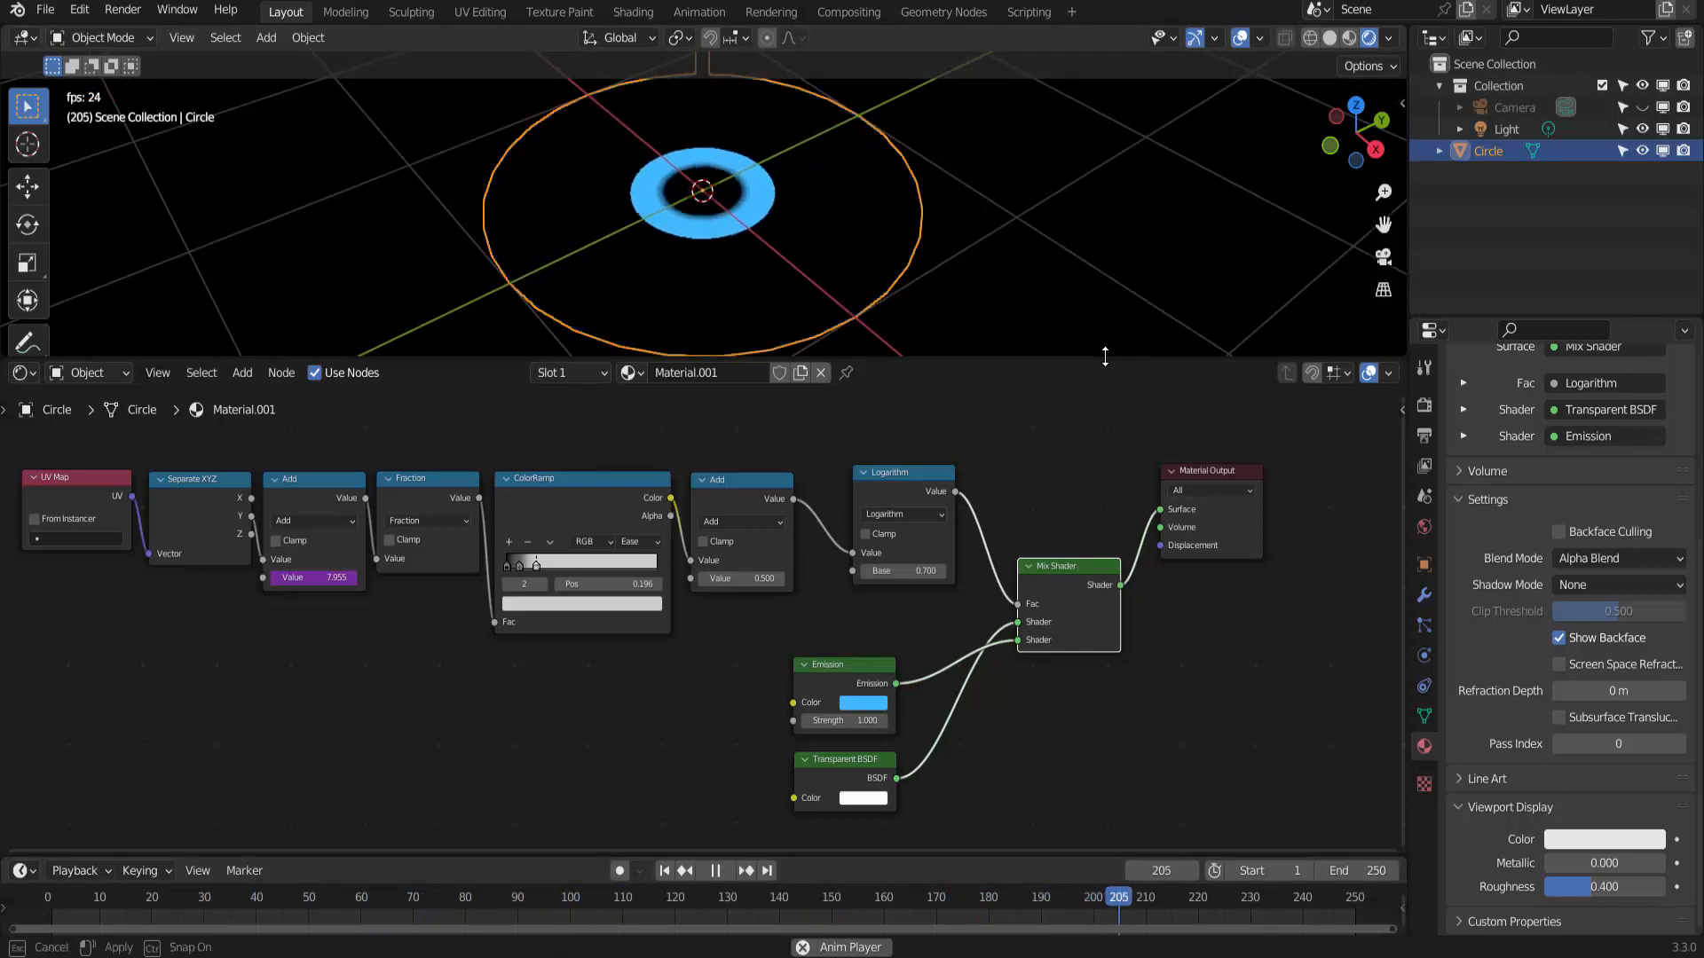
pyautogui.moveTo(1105, 355); pyautogui.dragTo(1087, 738)
pyautogui.scroll(-2, 1072, 396)
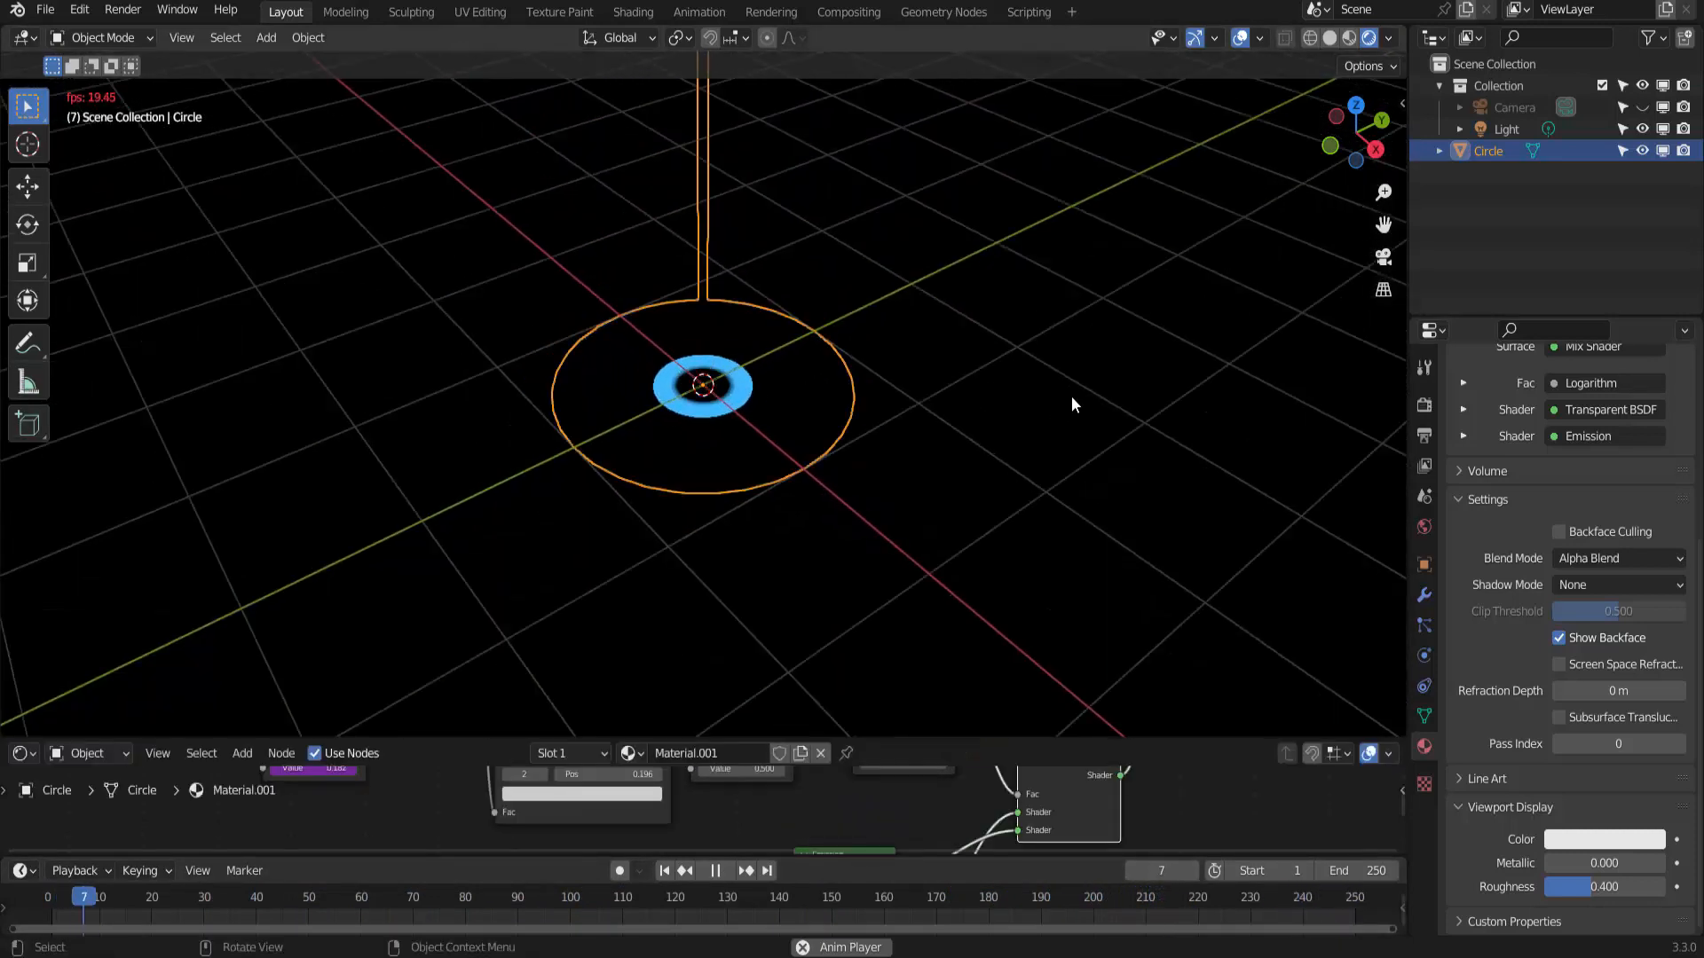
pyautogui.moveTo(1383, 224); pyautogui.dragTo(1375, 359)
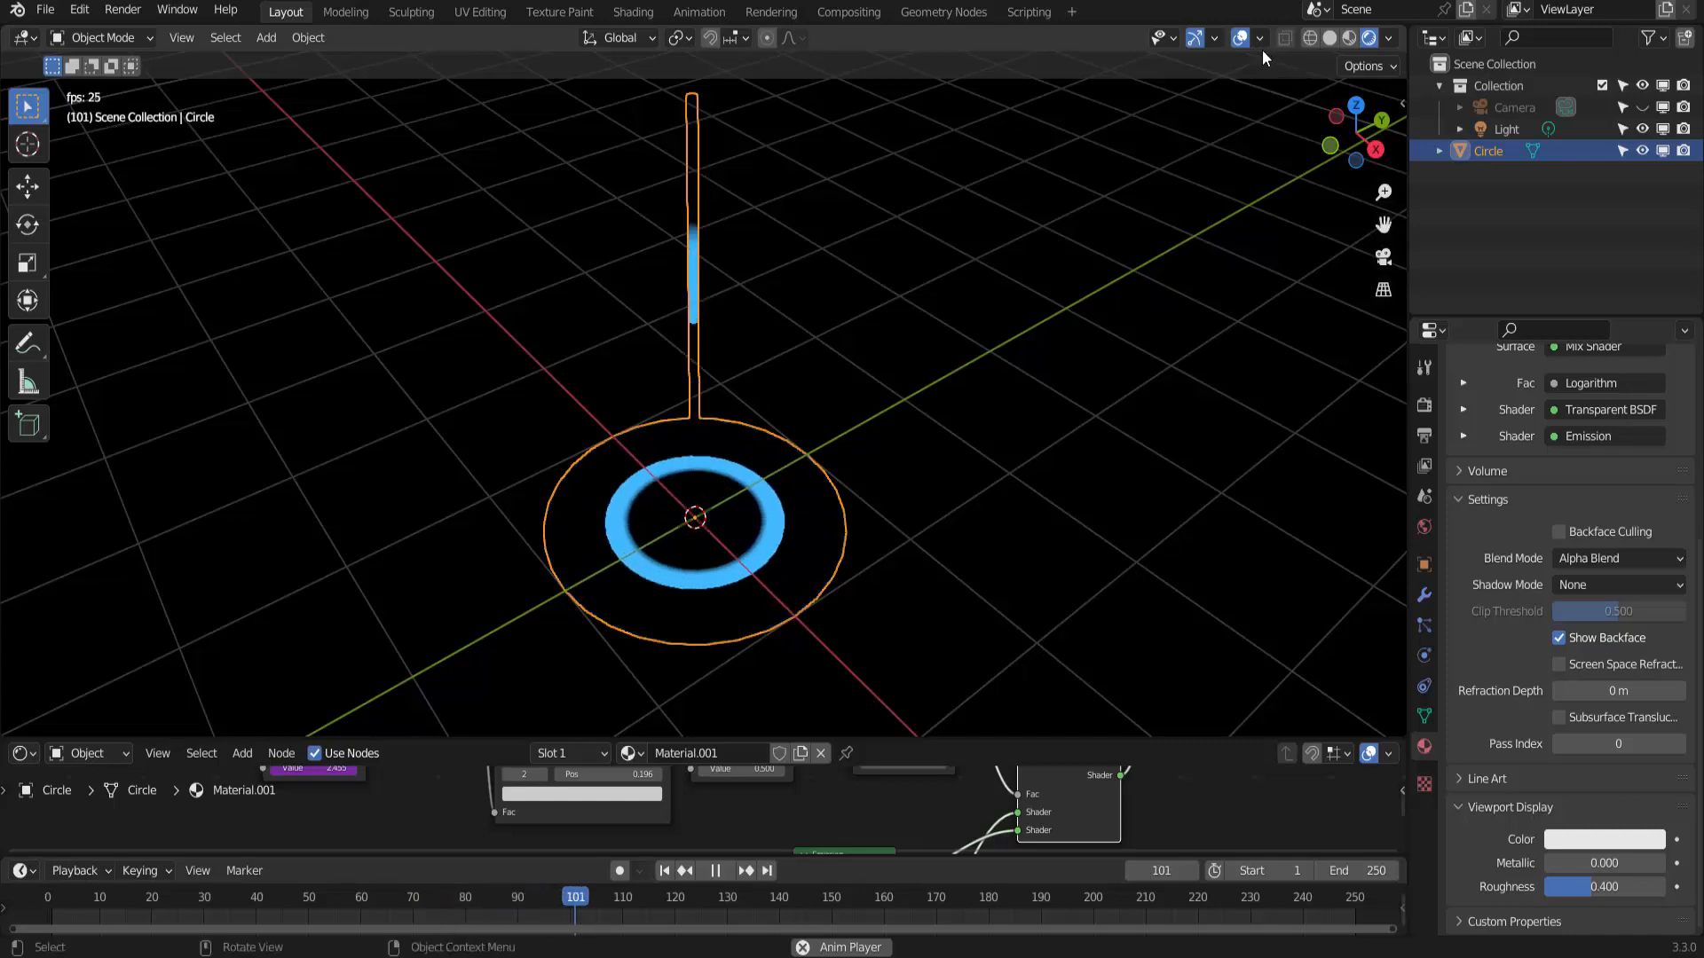
pyautogui.click(1241, 38)
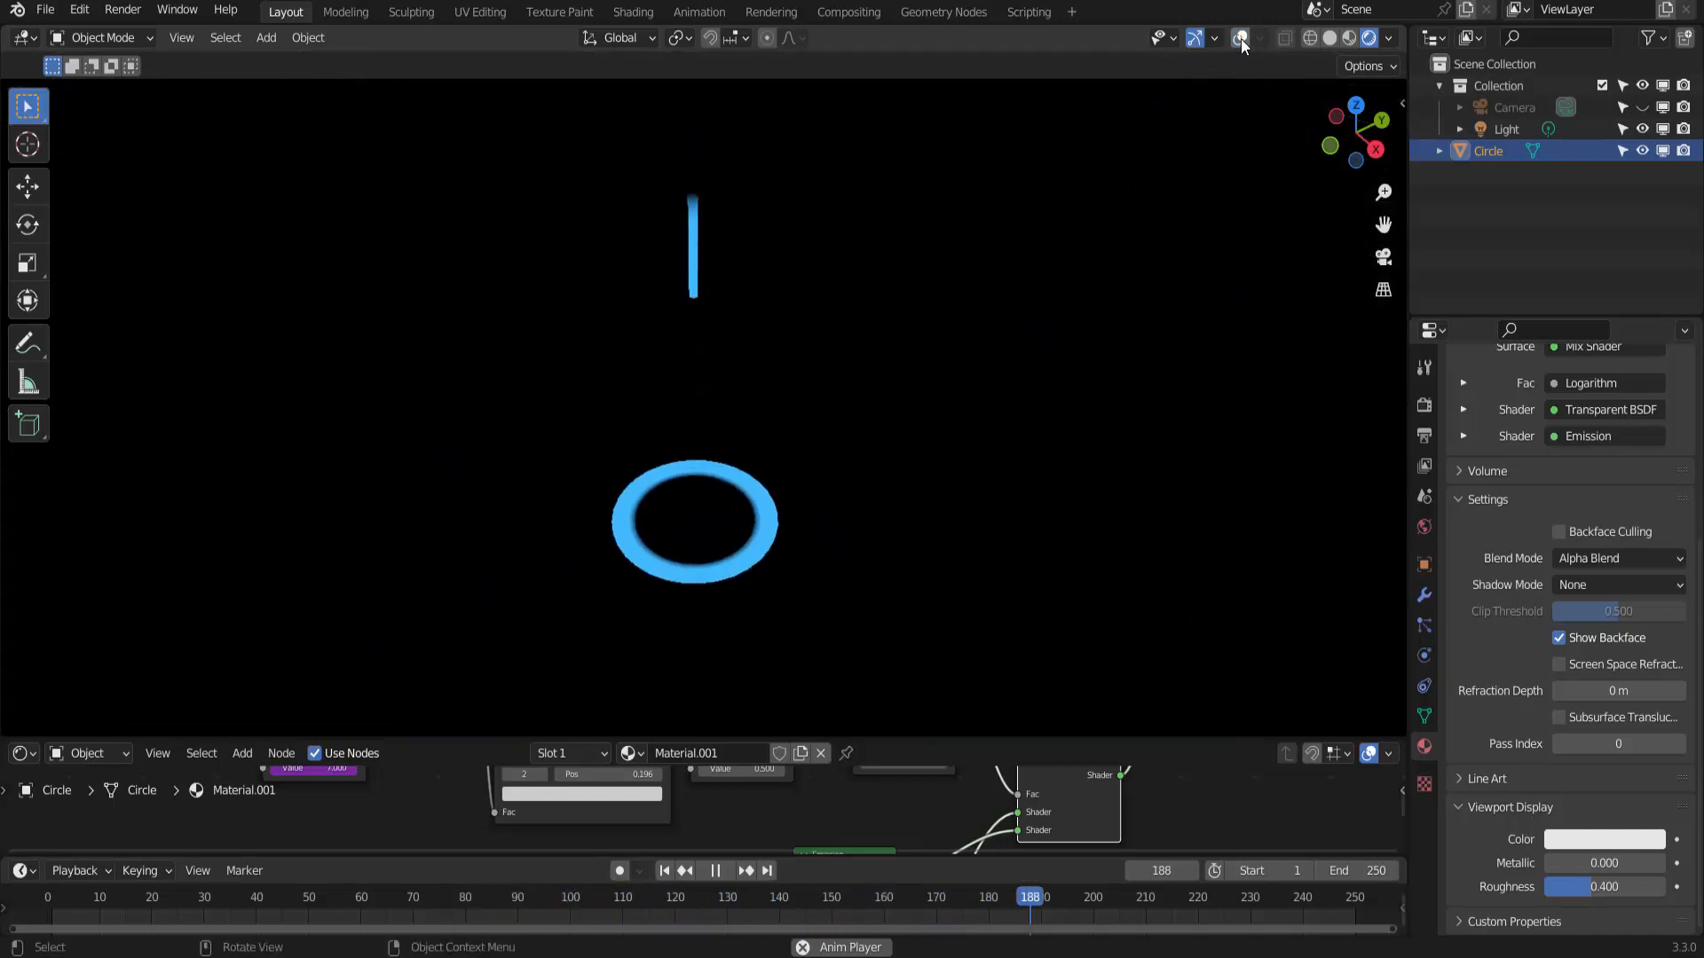
pyautogui.click(1240, 39)
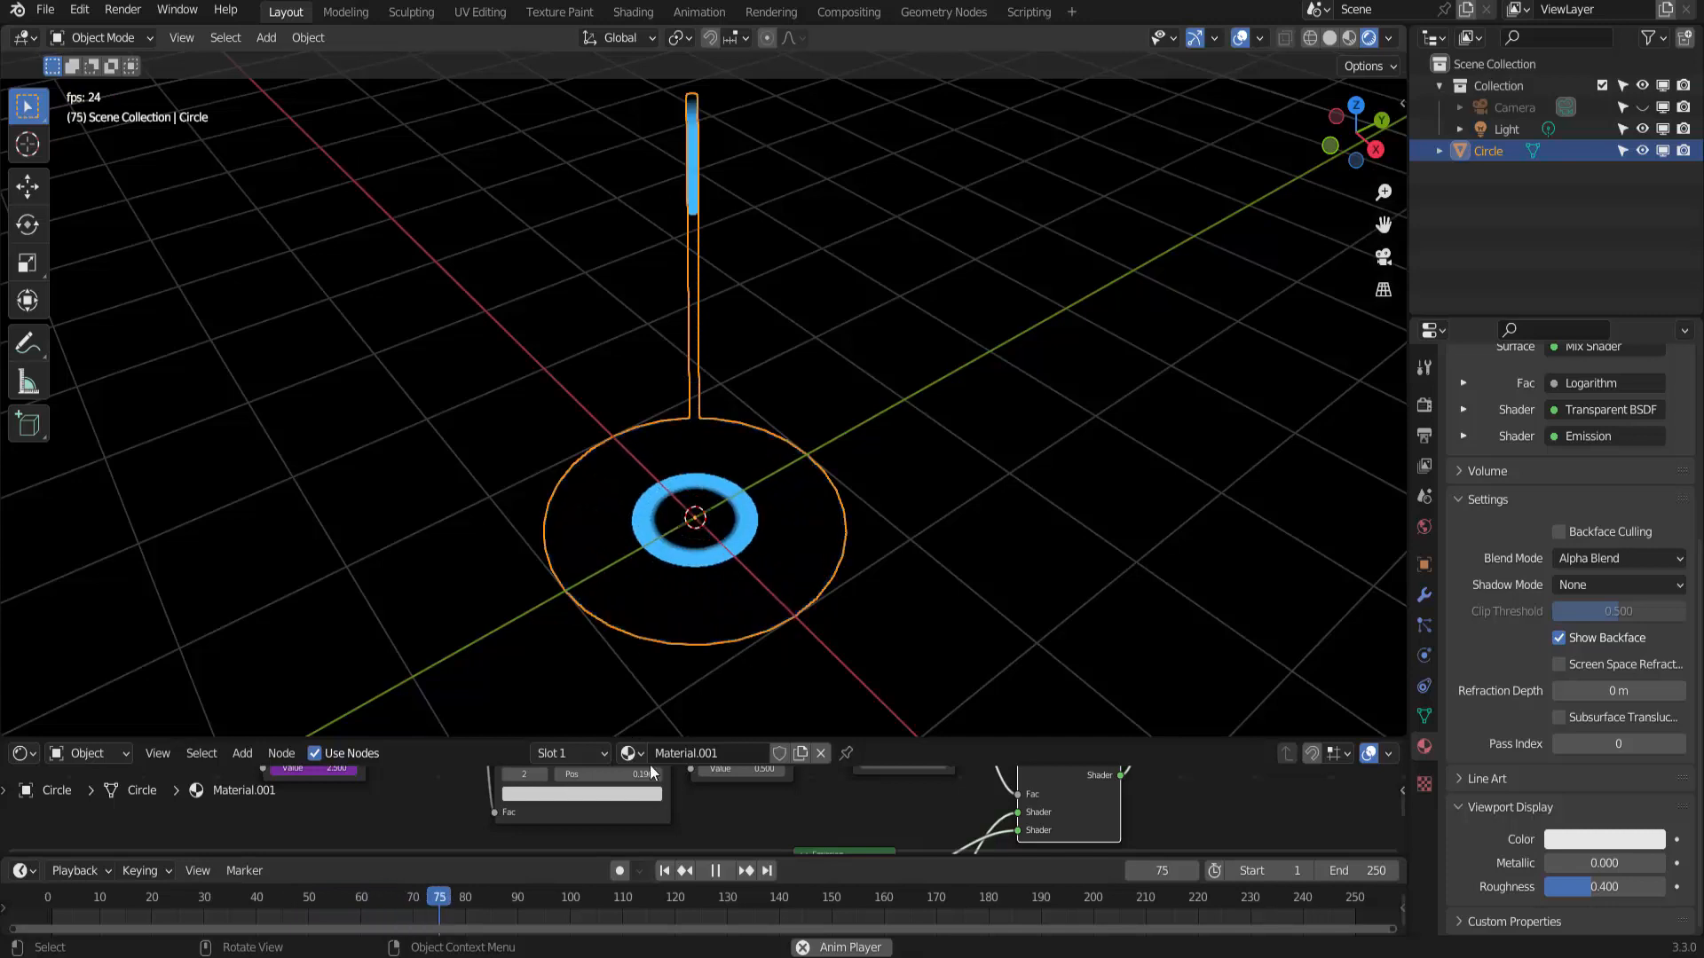
pyautogui.press('space')
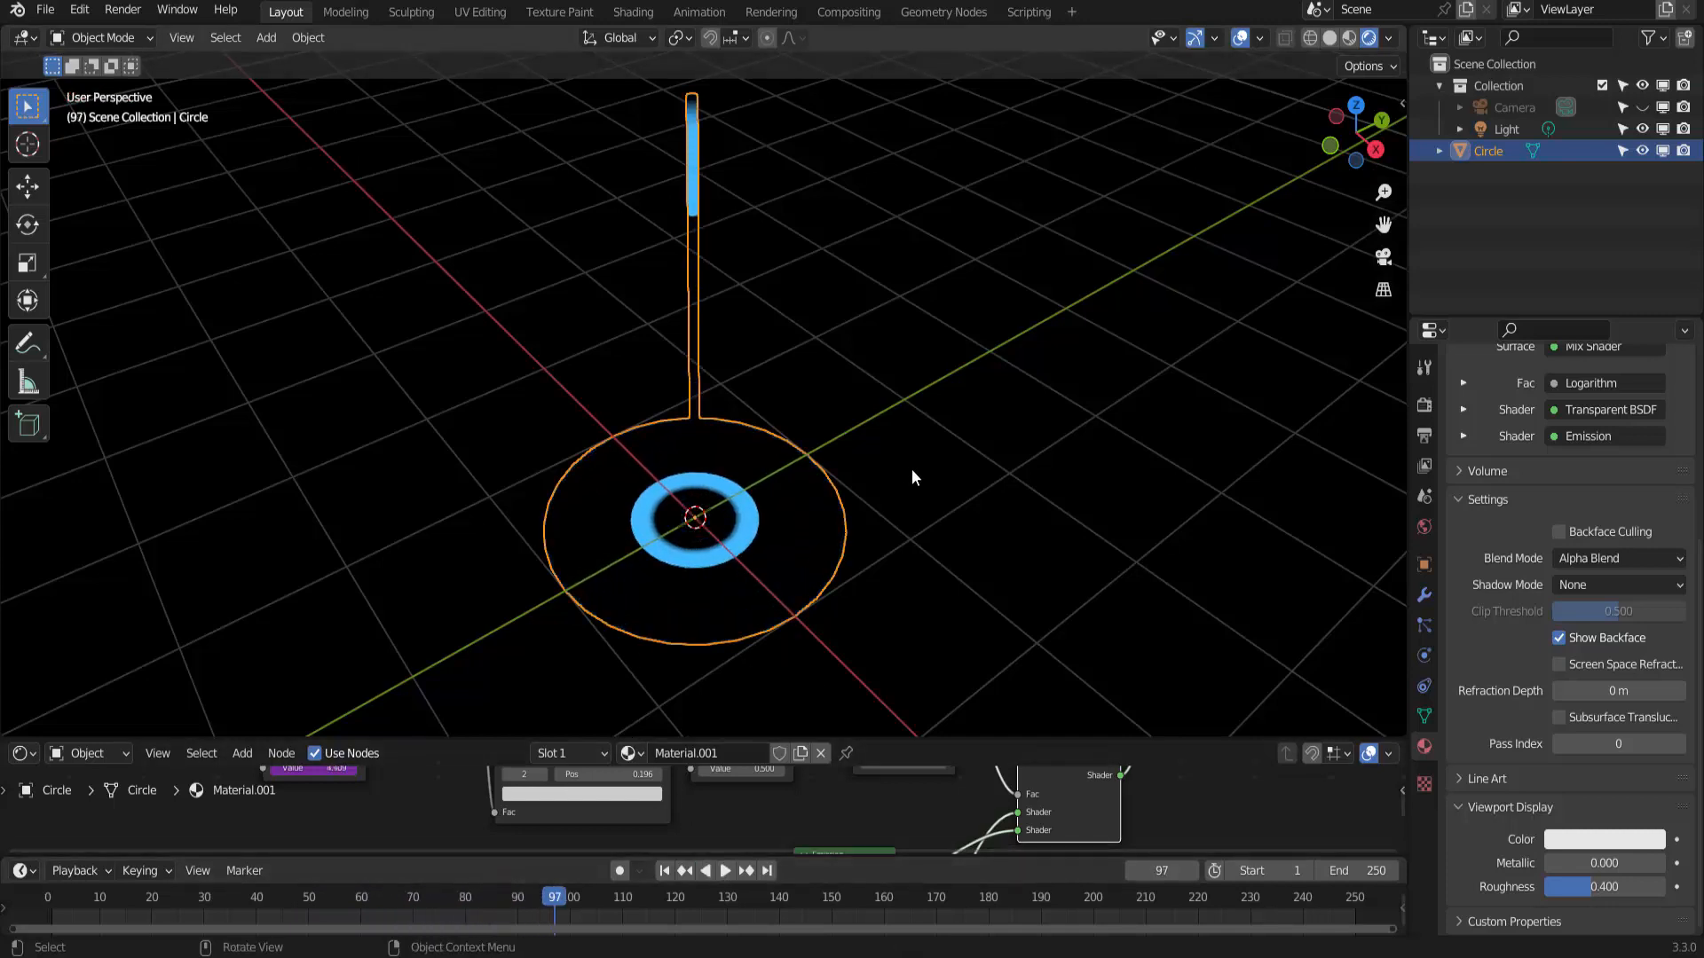
# Step: Switch the viewport to Solid shading and duplicate the disc with its tube along the Y axis, clear of the original
pyautogui.click(1330, 39)
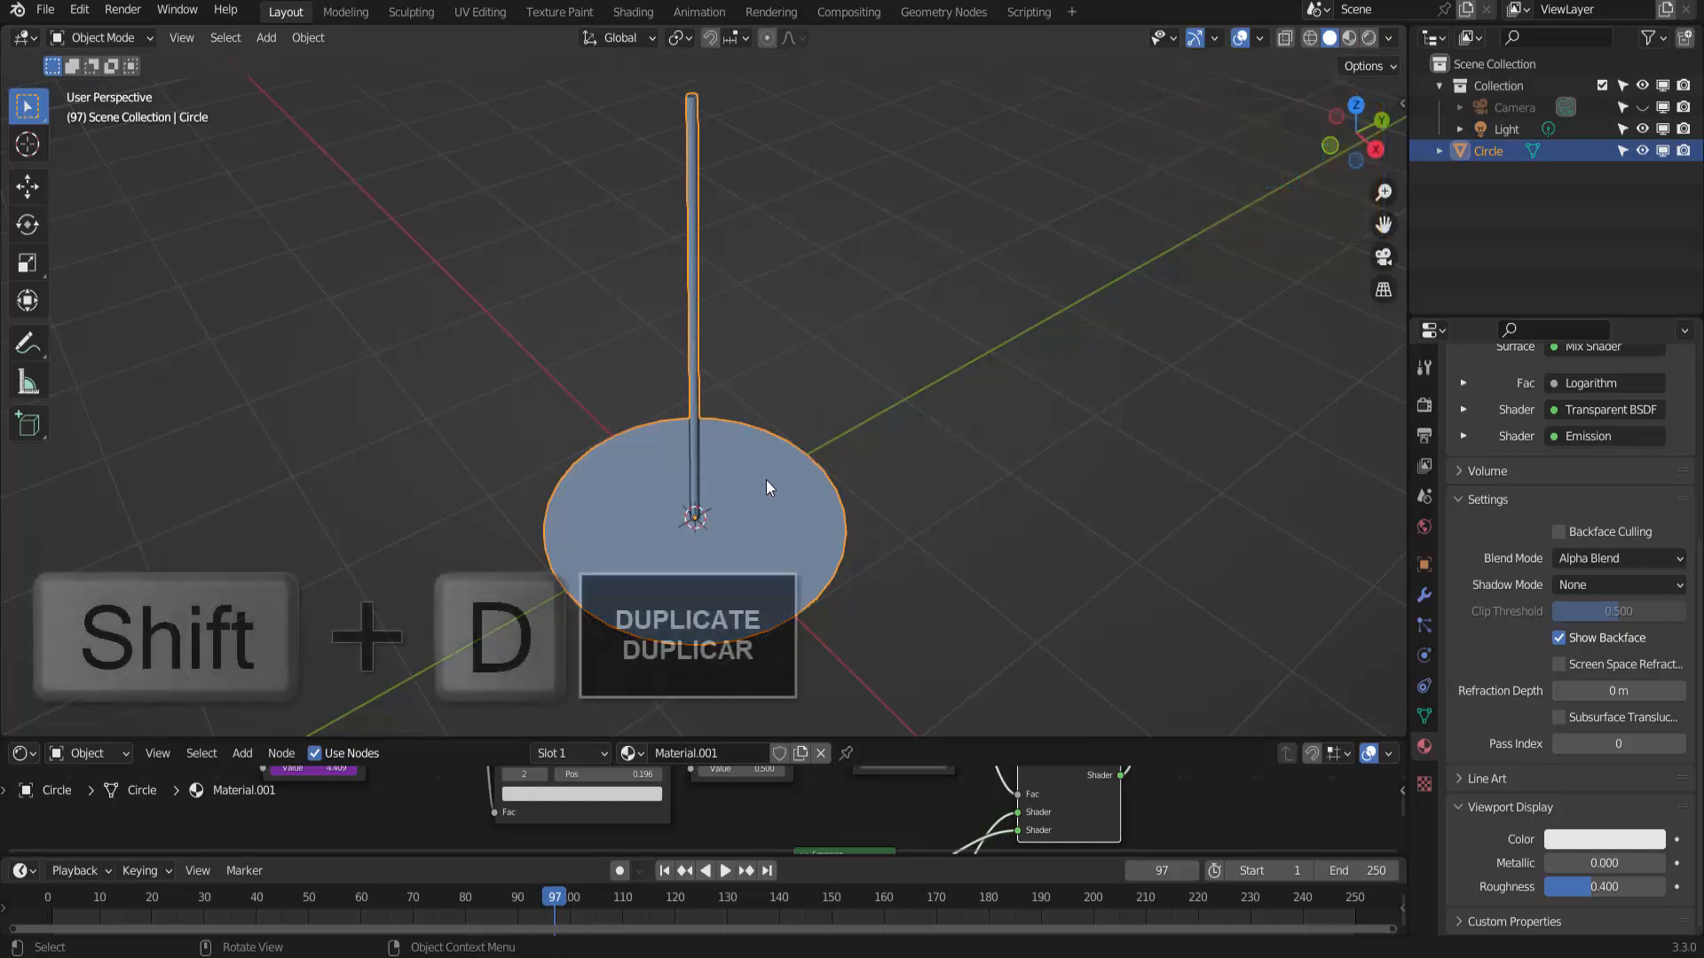
pyautogui.hotkey('shift', 'd')
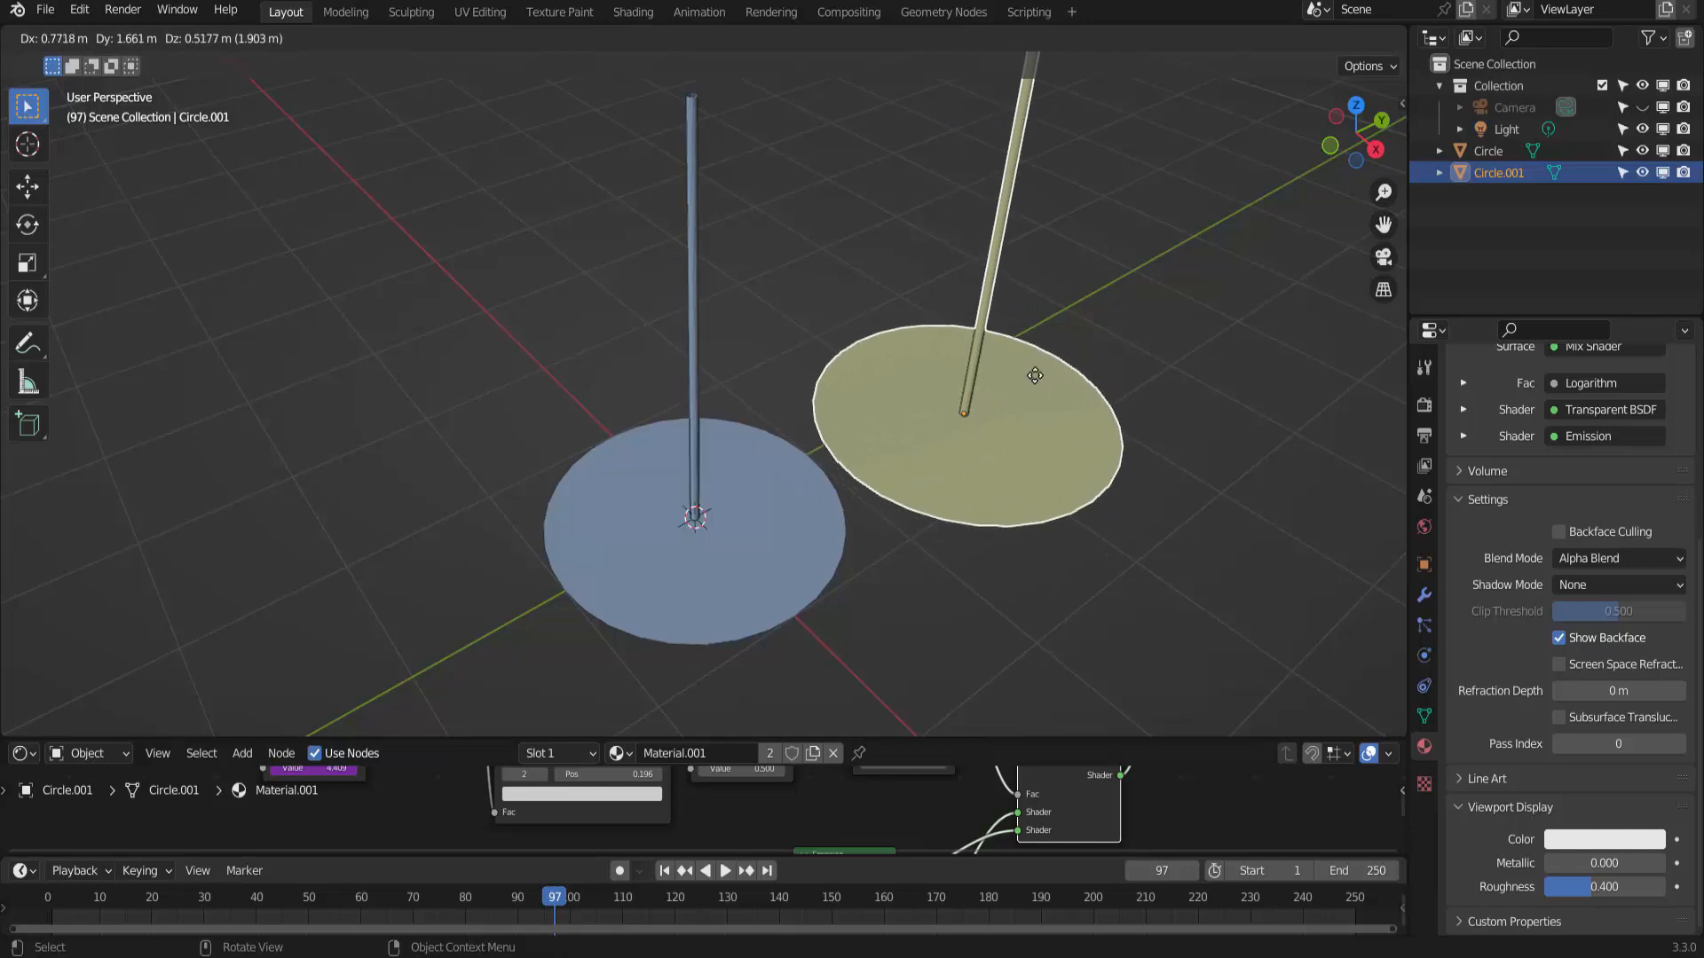
pyautogui.press('y')
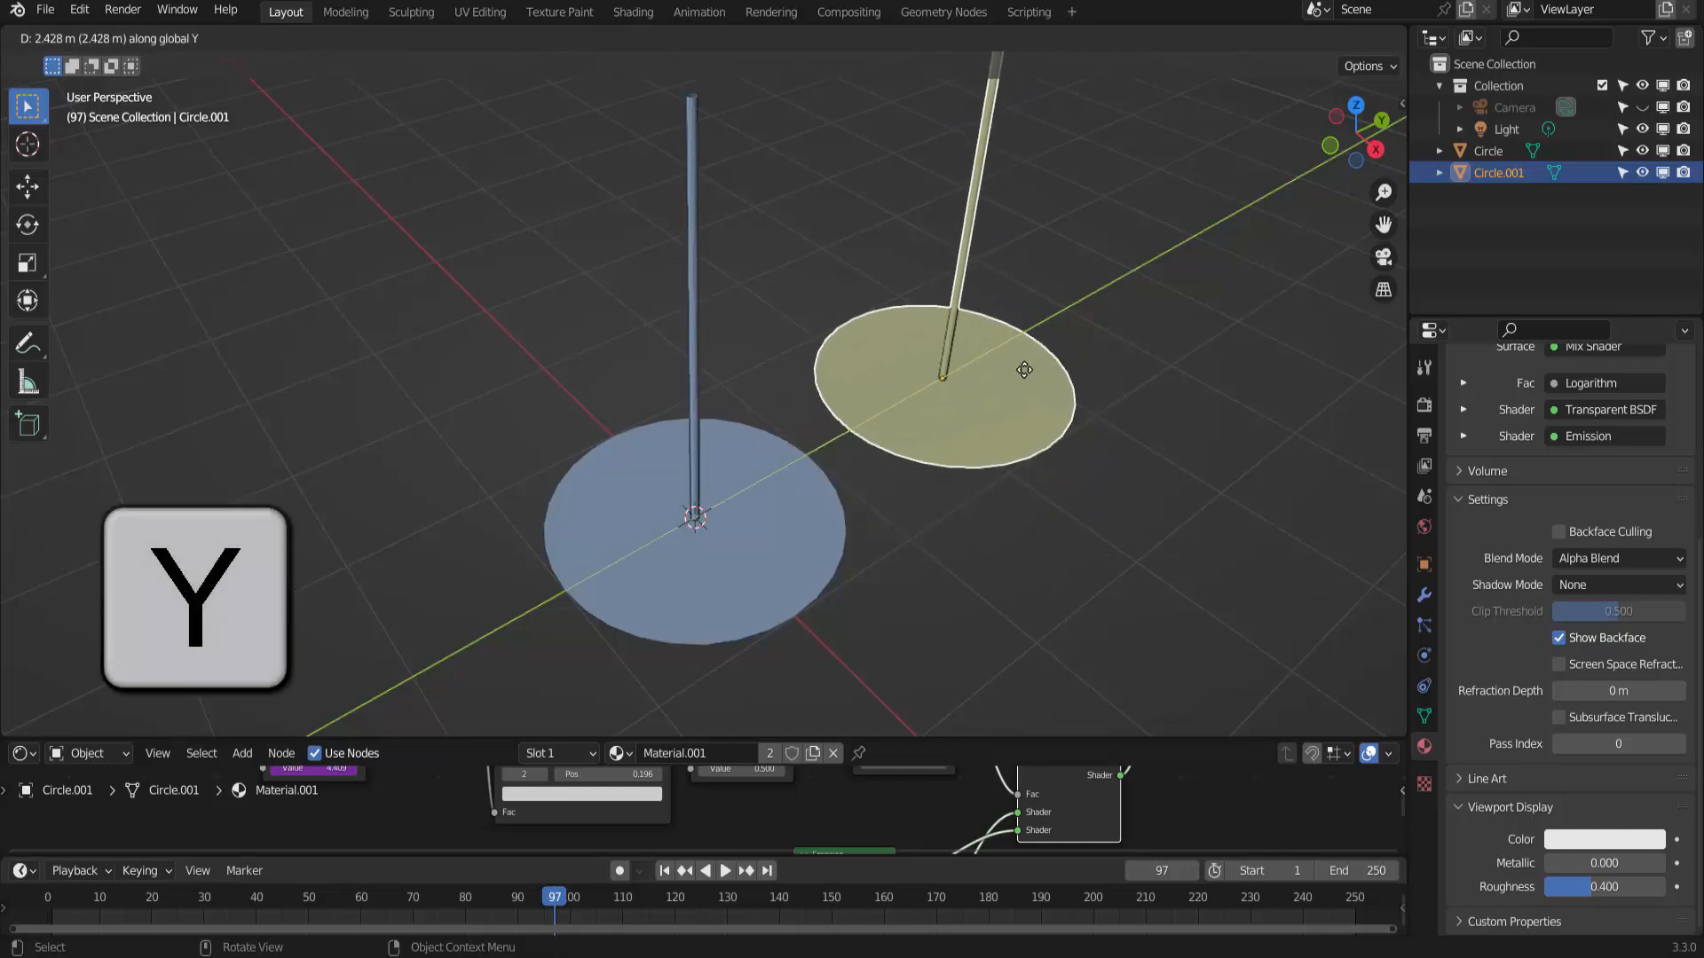
pyautogui.click(1006, 391)
# Step: Duplicate the copied disc along the X axis to make a third disc
pyautogui.hotkey('shift', 'd')
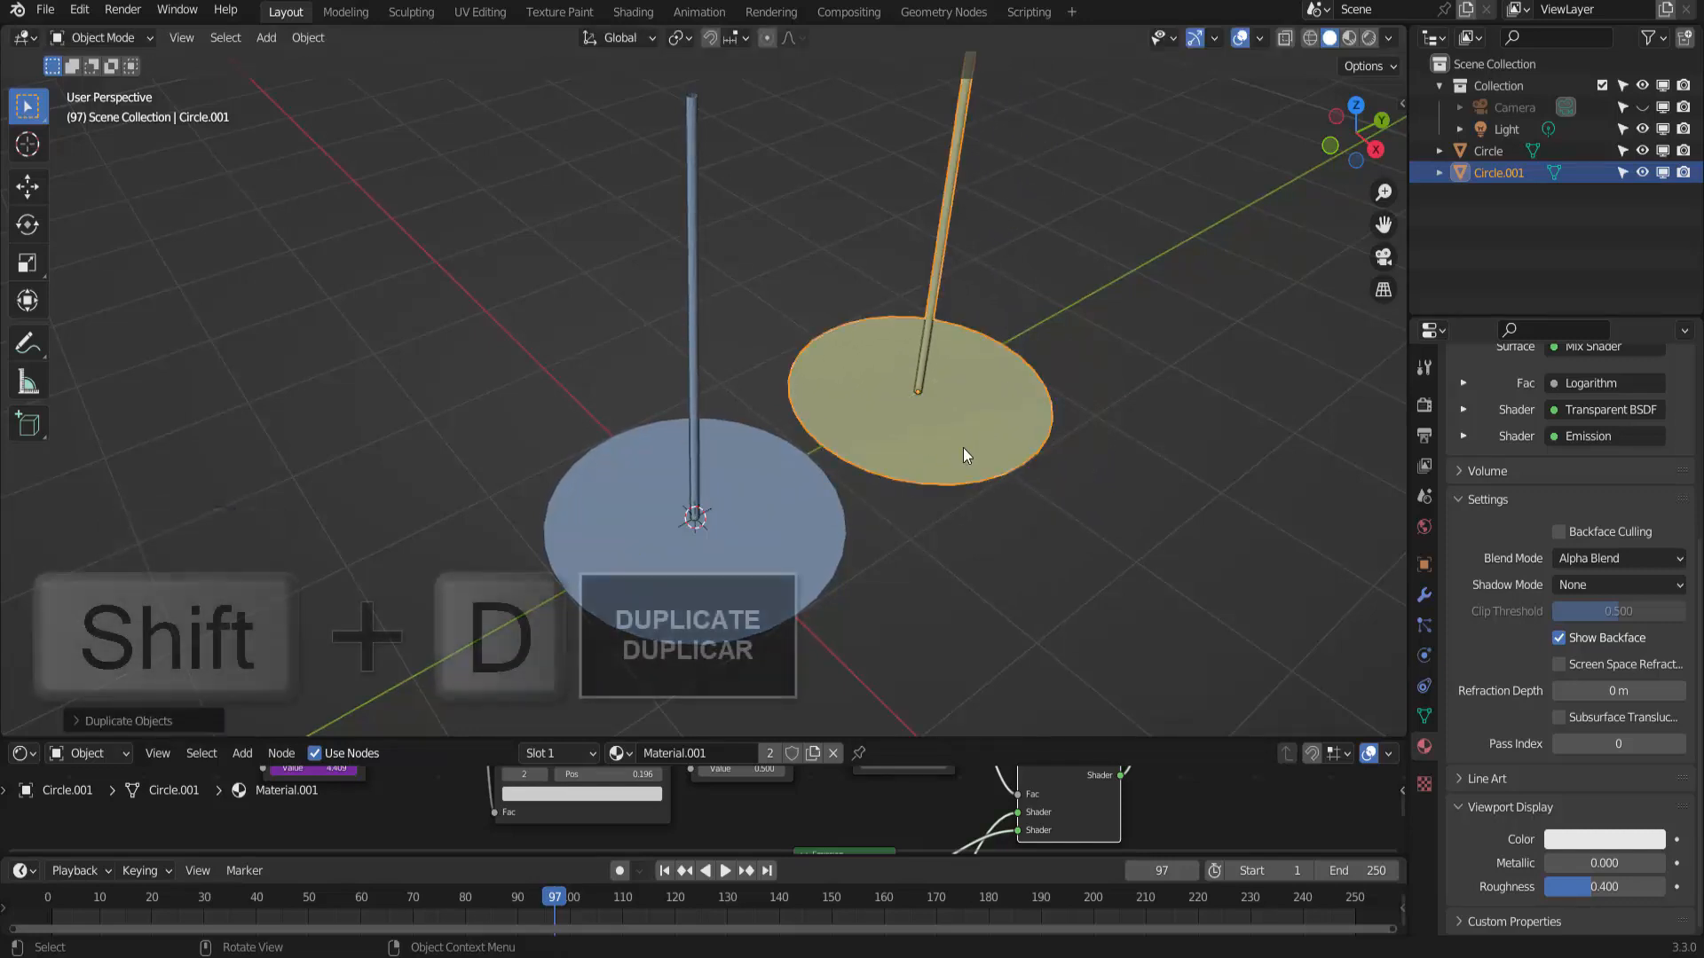
pyautogui.press('x')
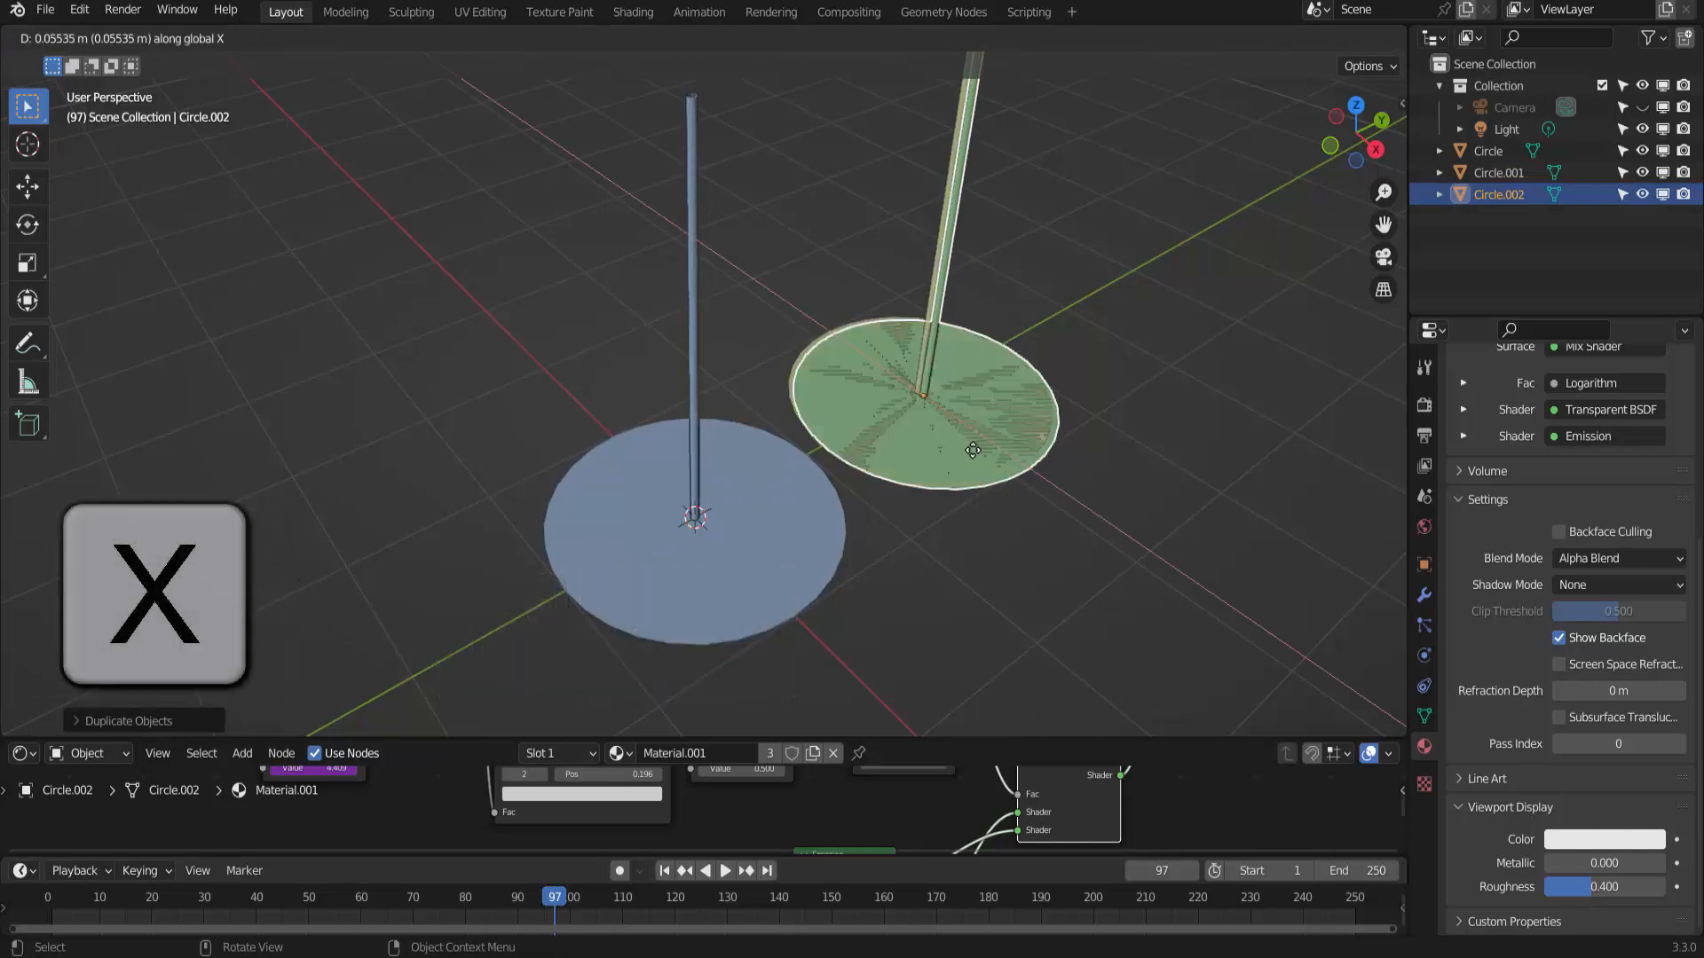
pyautogui.click(1173, 618)
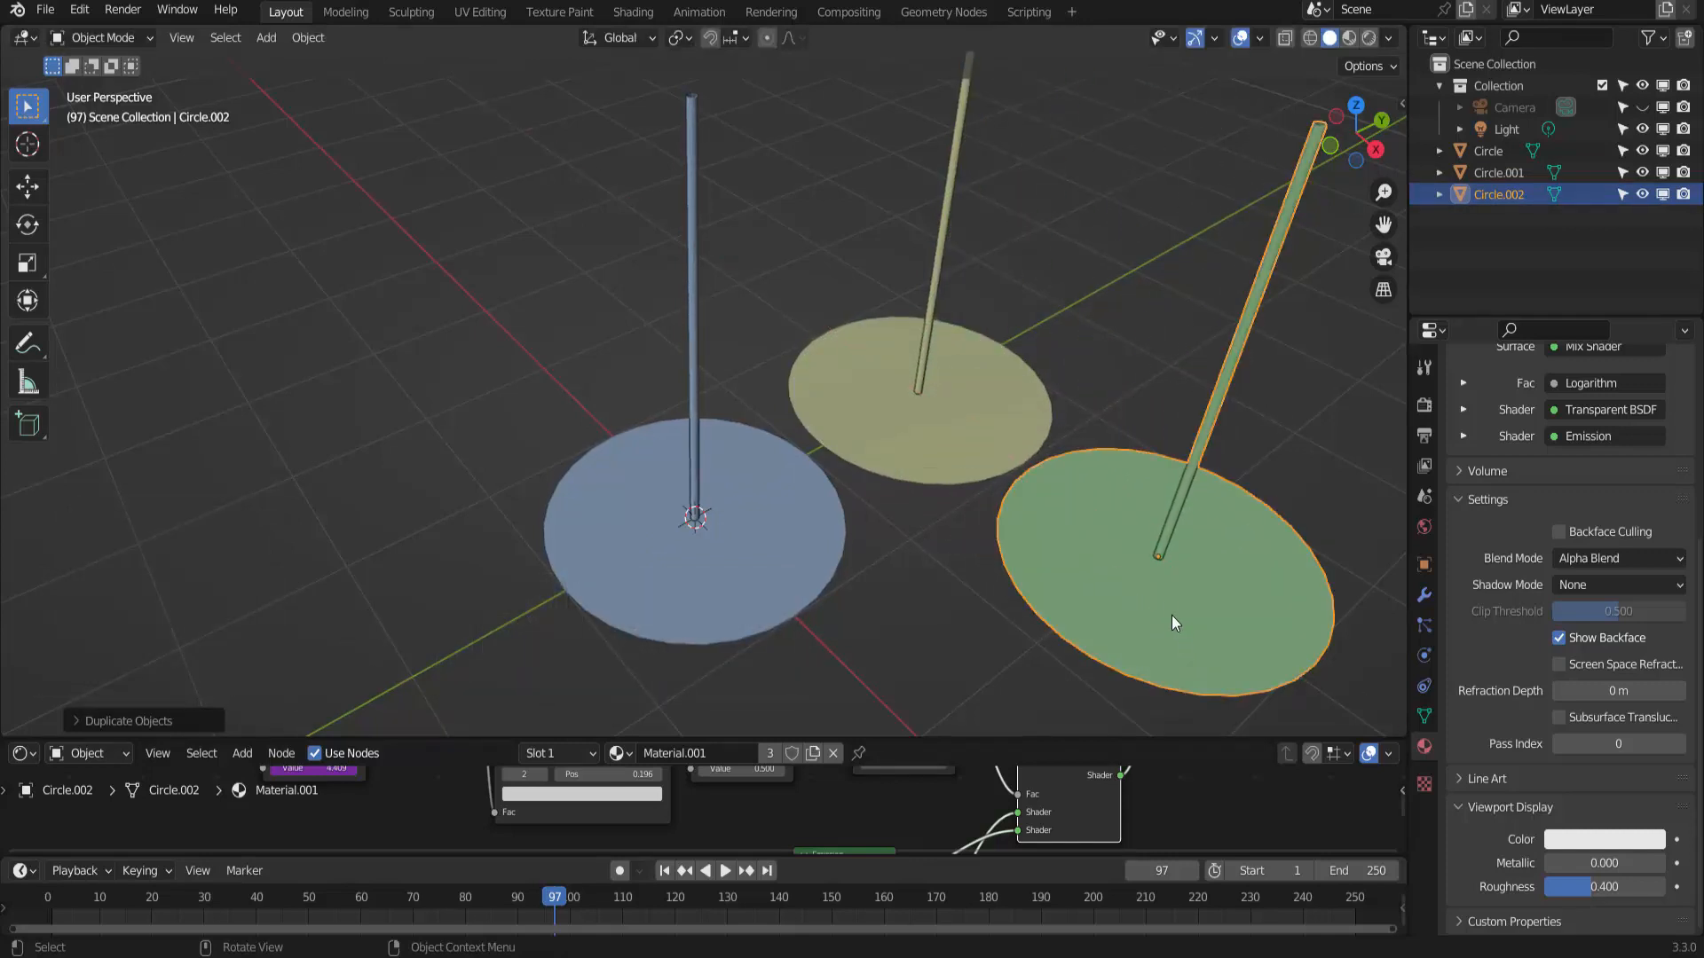
# Step: Move the third disc back along the Y and X axes so it sits close beside the other two discs
pyautogui.click(27, 187)
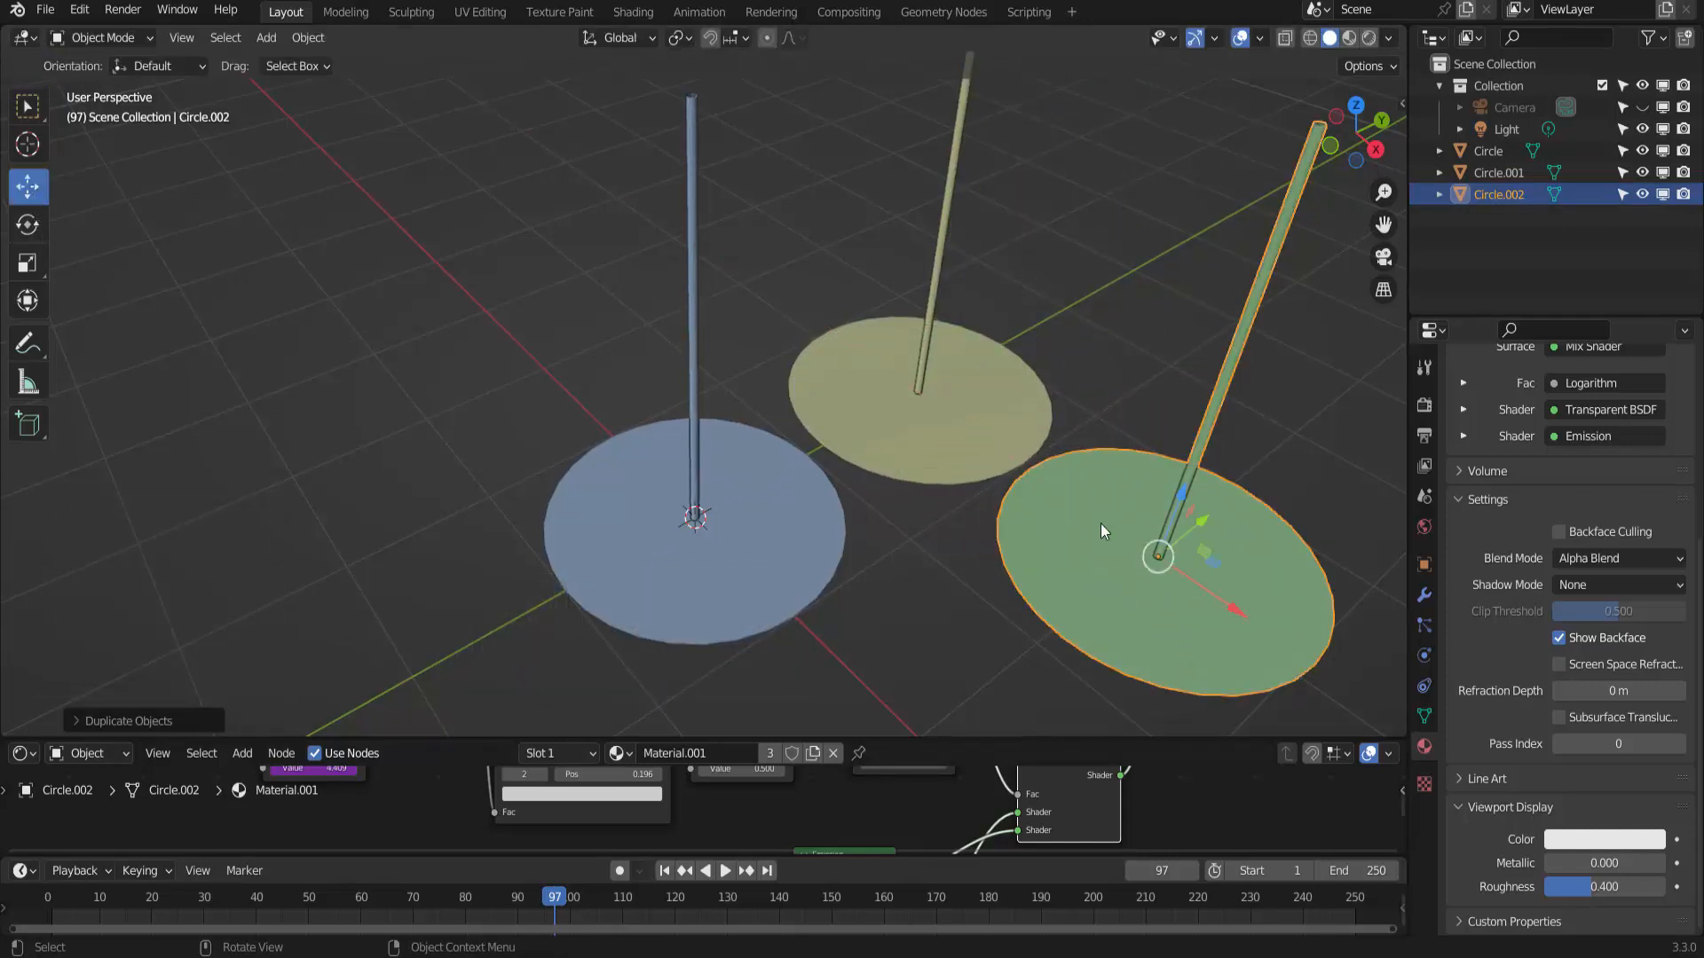
pyautogui.moveTo(1205, 520); pyautogui.dragTo(1117, 607)
pyautogui.moveTo(1132, 705); pyautogui.dragTo(1062, 635)
pyautogui.moveTo(1192, 503)
pyautogui.mouseDown(button='middle')
pyautogui.moveTo(1178, 472)
pyautogui.moveTo(1198, 453)
pyautogui.mouseUp(button='middle')
# Step: Play the three discs' animation from the first frame in Rendered shading, stop it, and enlarge the node editor
pyautogui.click(1371, 39)
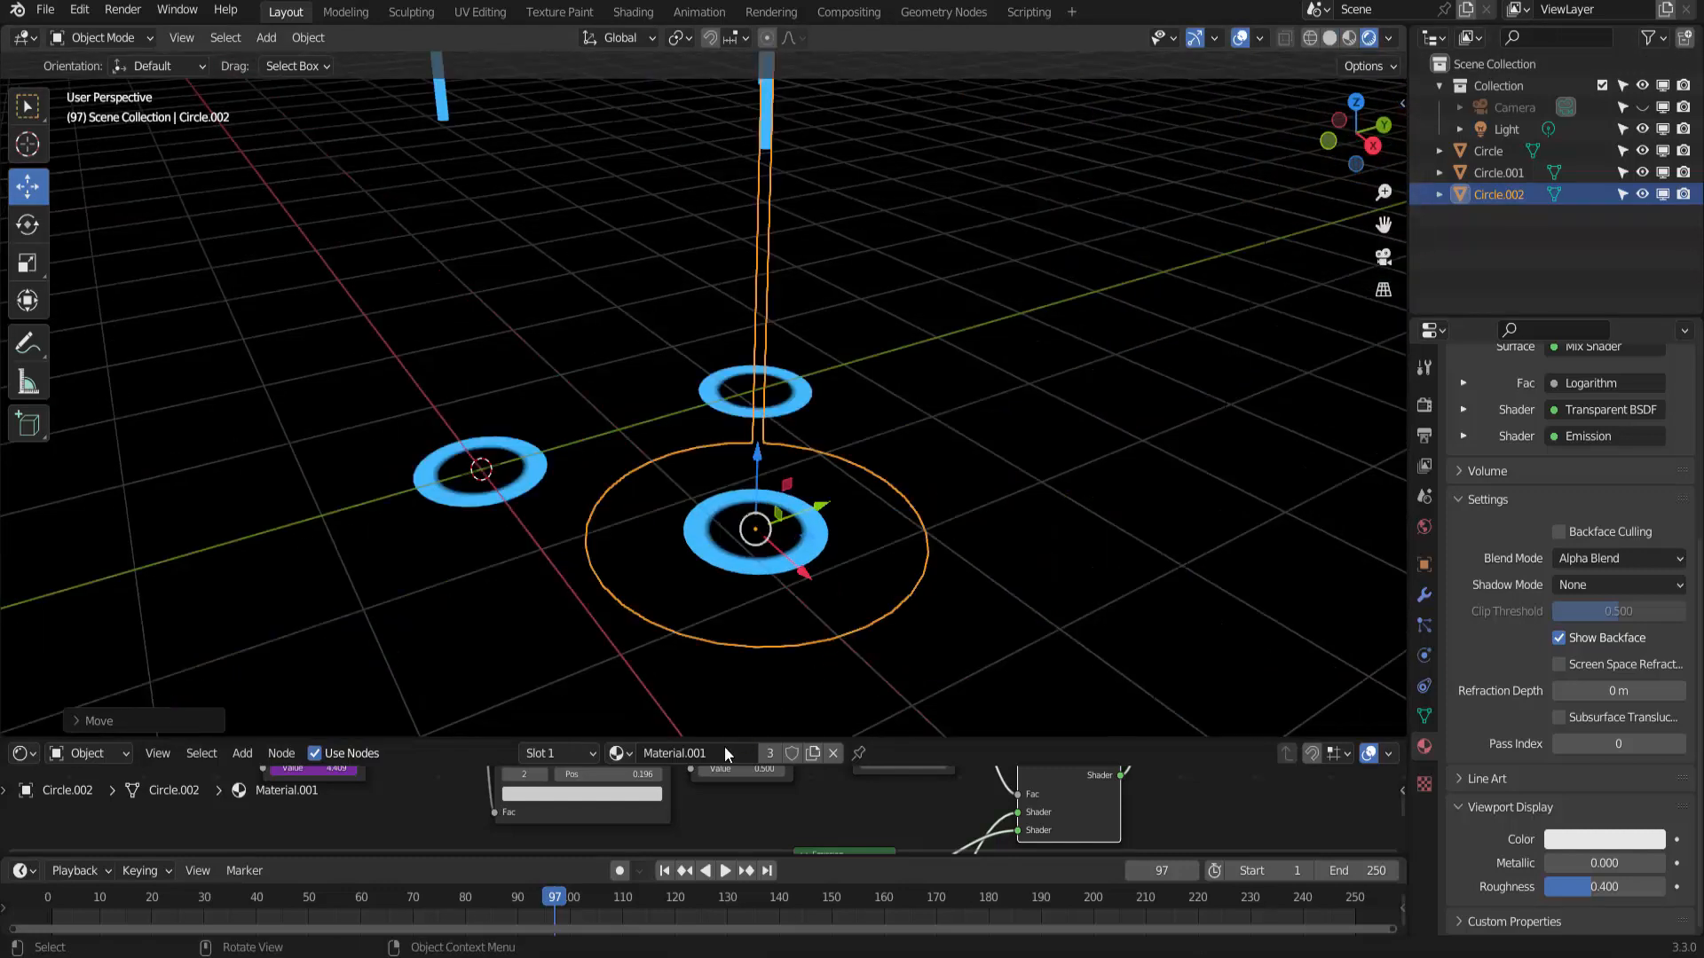
pyautogui.hotkey('shift', 'Left')
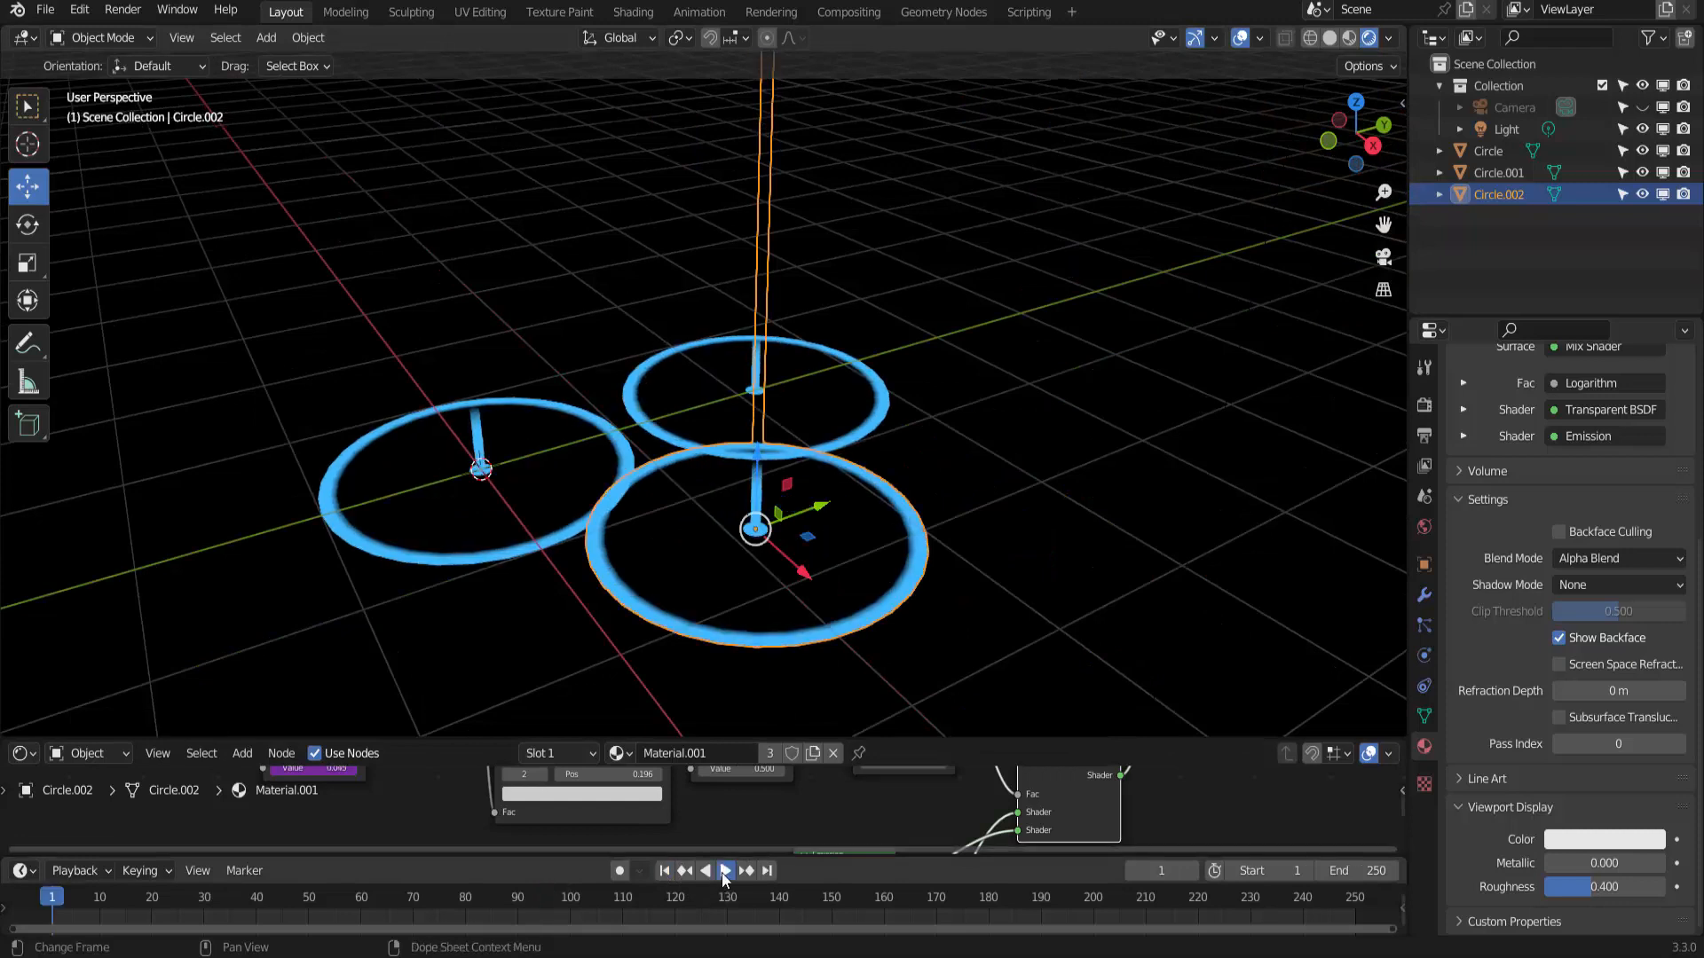
pyautogui.click(723, 871)
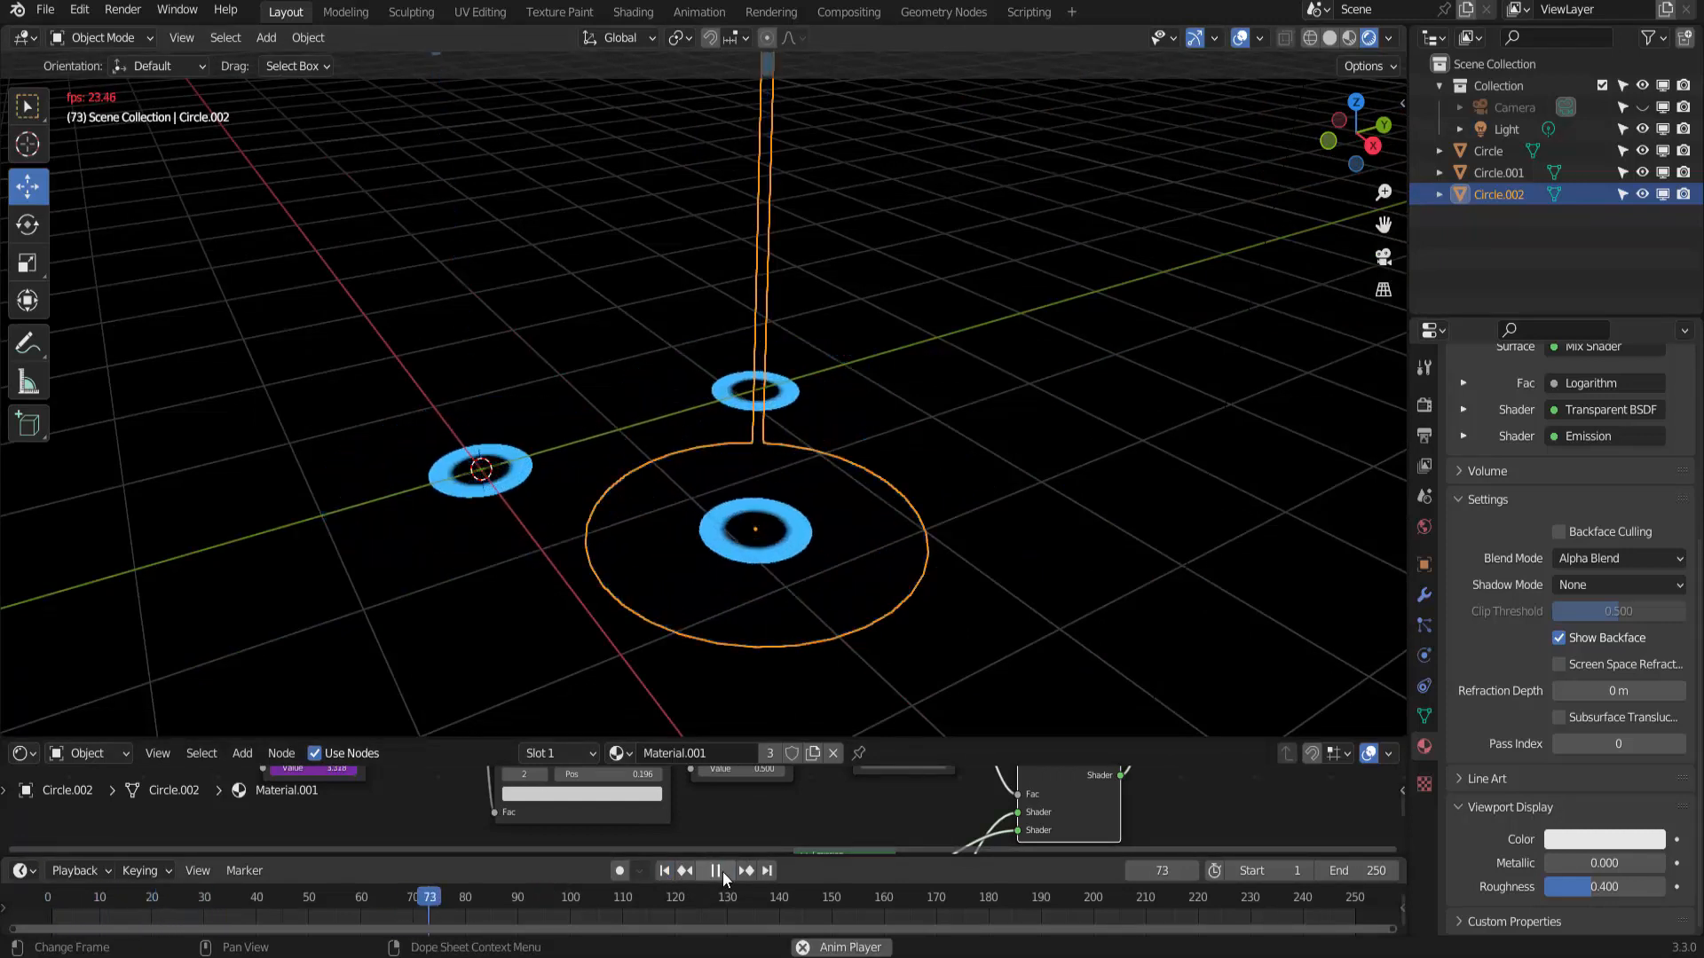
pyautogui.click(720, 874)
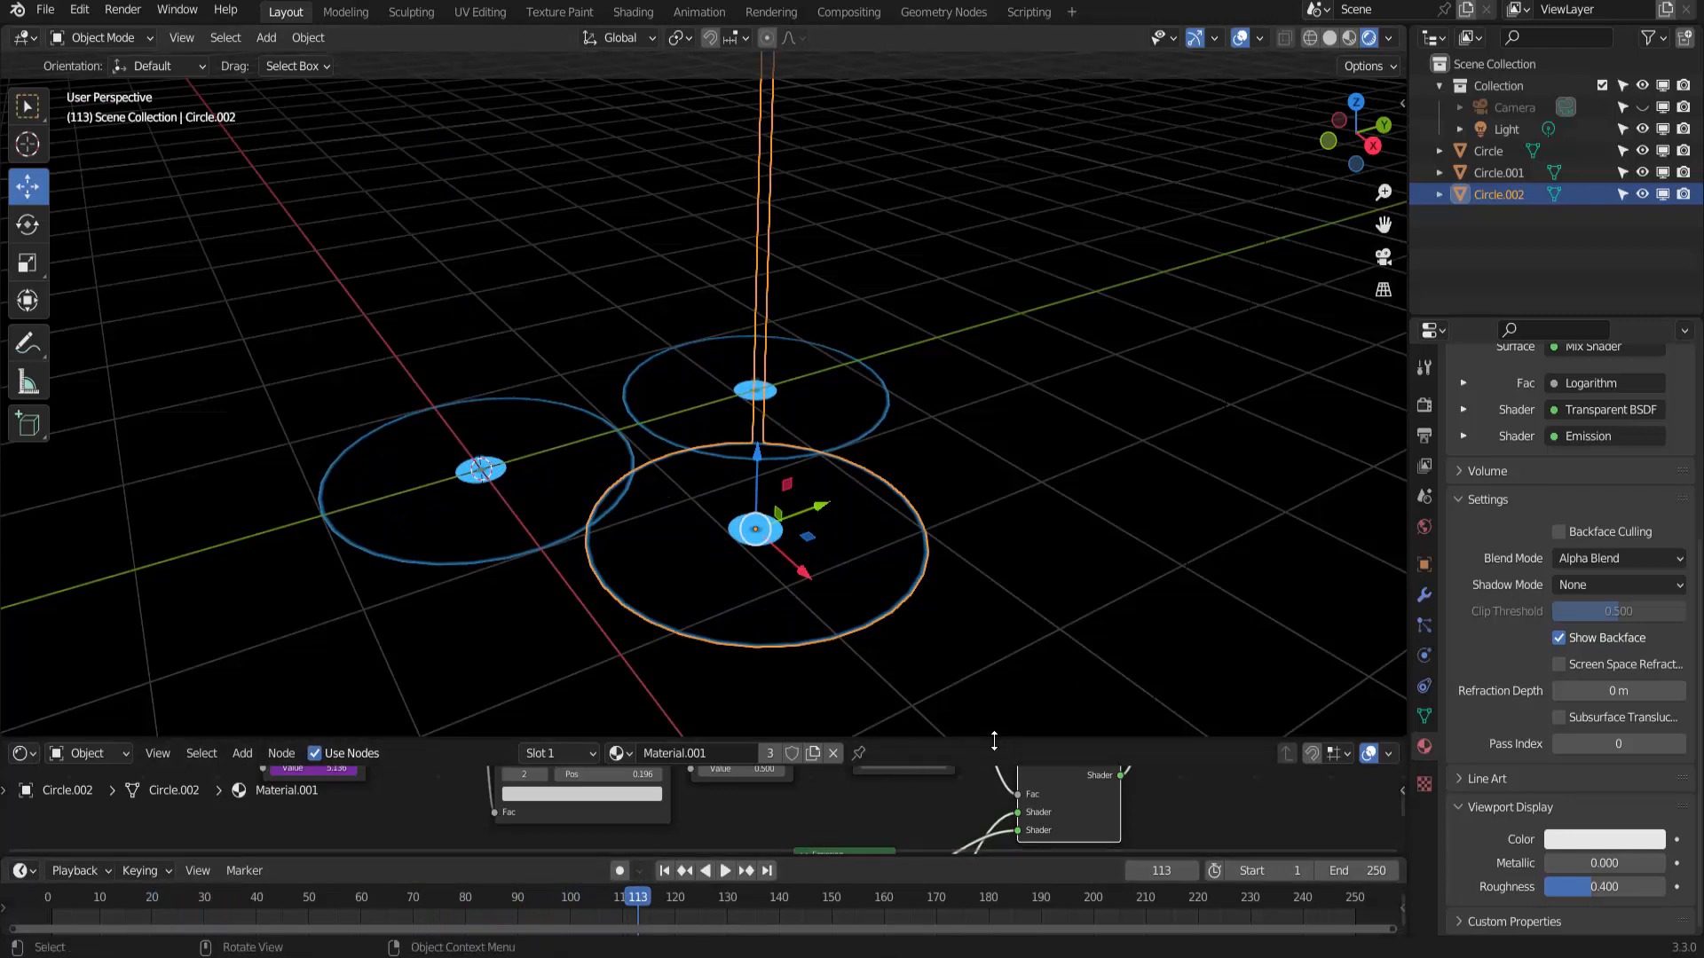
pyautogui.moveTo(994, 741); pyautogui.dragTo(993, 575)
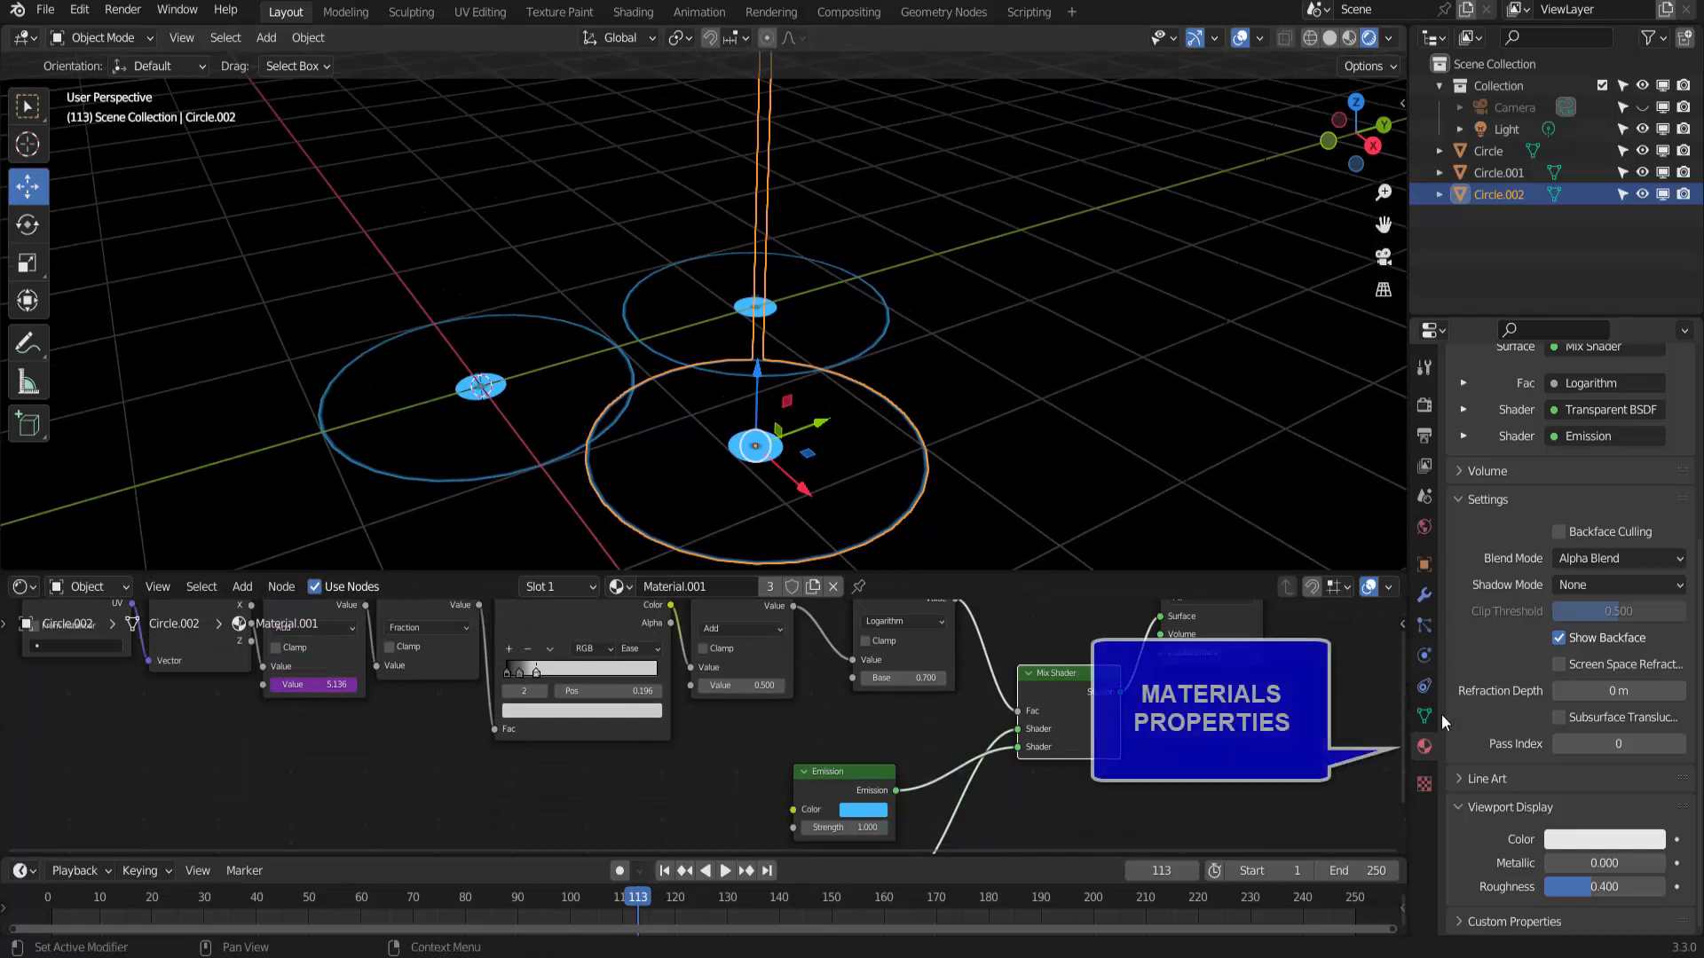
# Step: Give the selected front disc its own copy of the material with a magenta emission color, and preview the animation
pyautogui.scroll(6, 1547, 525)
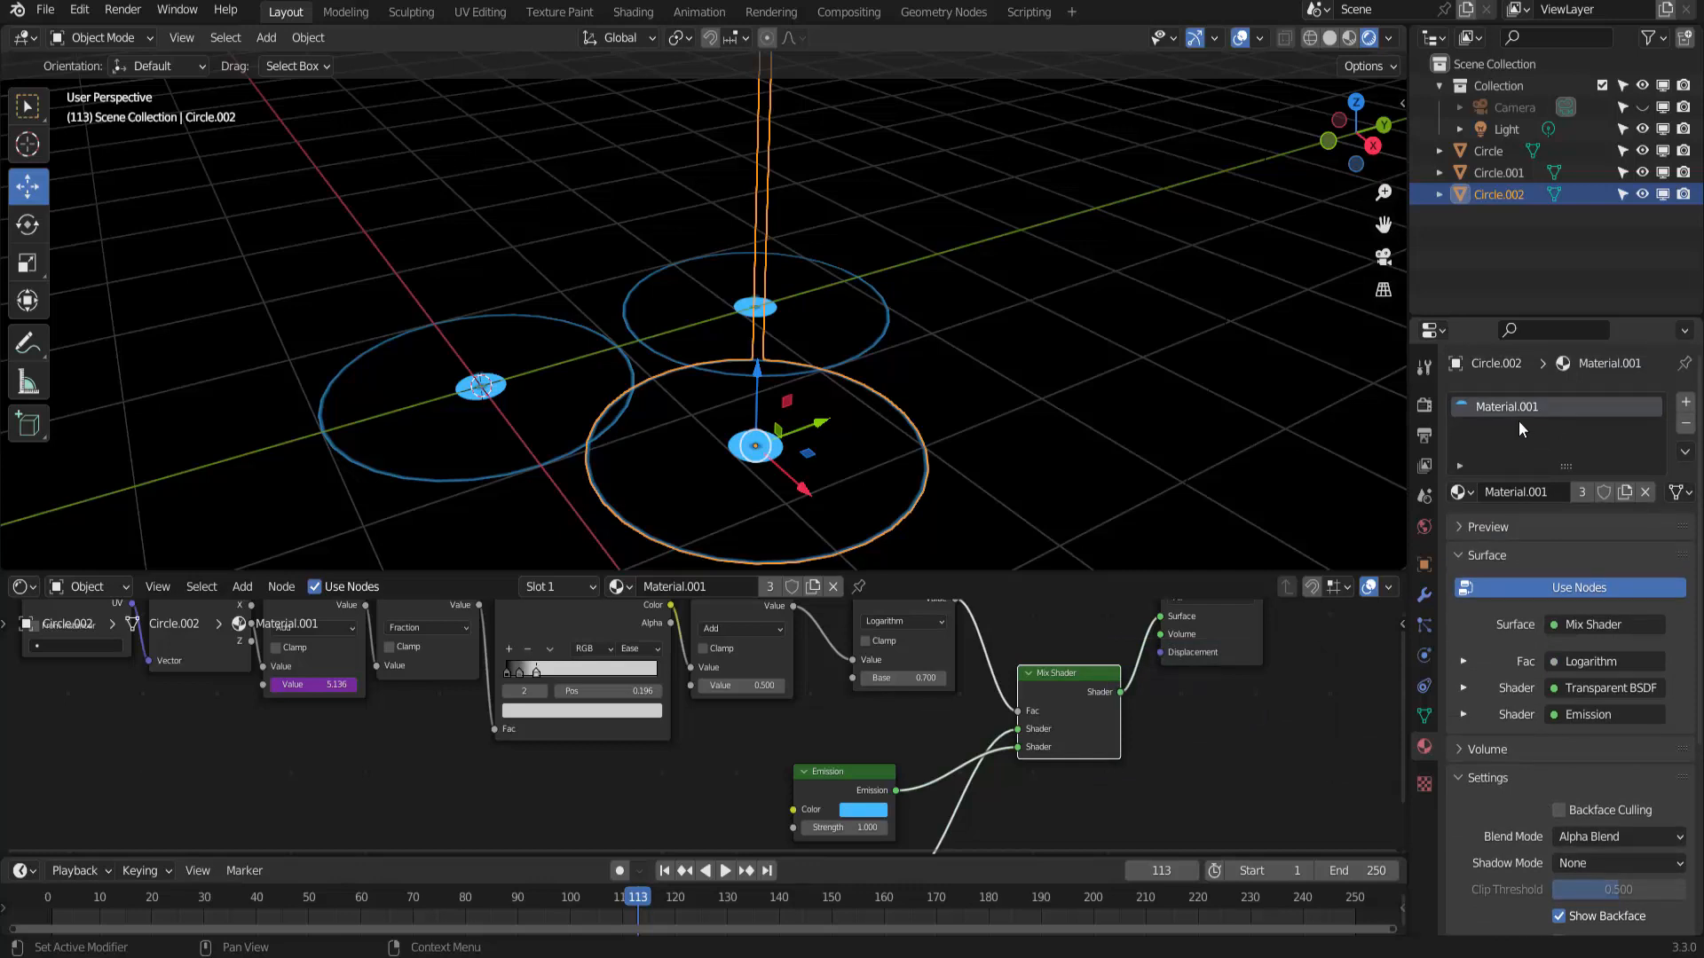
pyautogui.click(1626, 493)
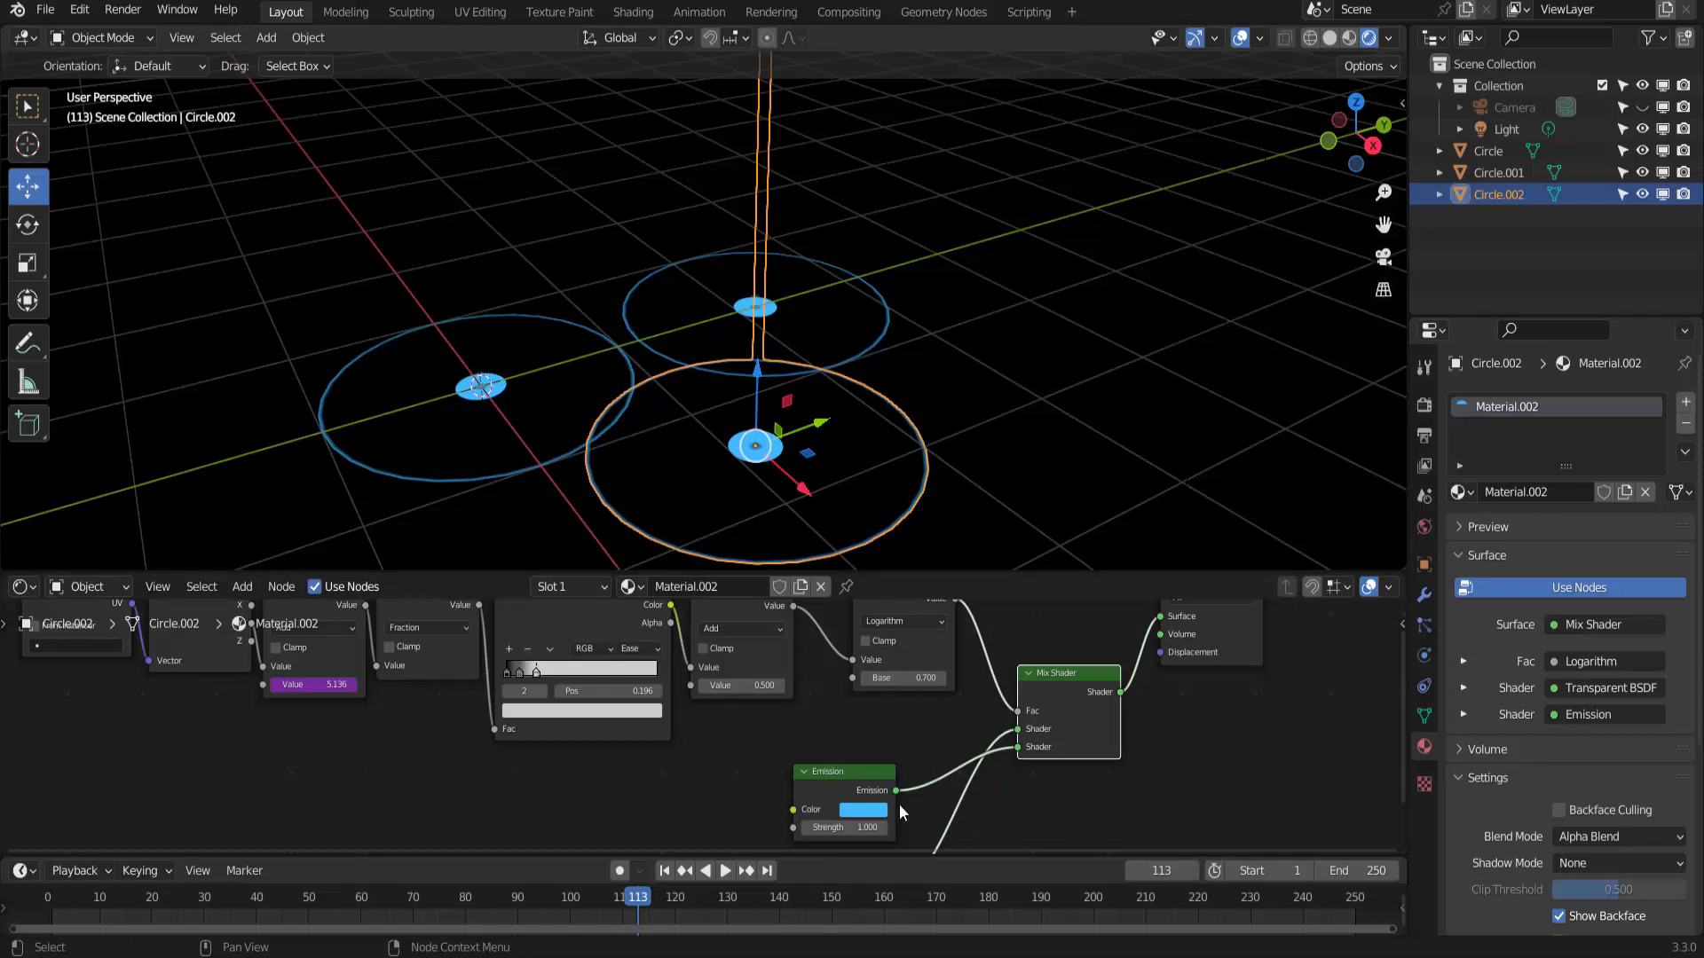
pyautogui.moveTo(837, 771); pyautogui.dragTo(836, 733)
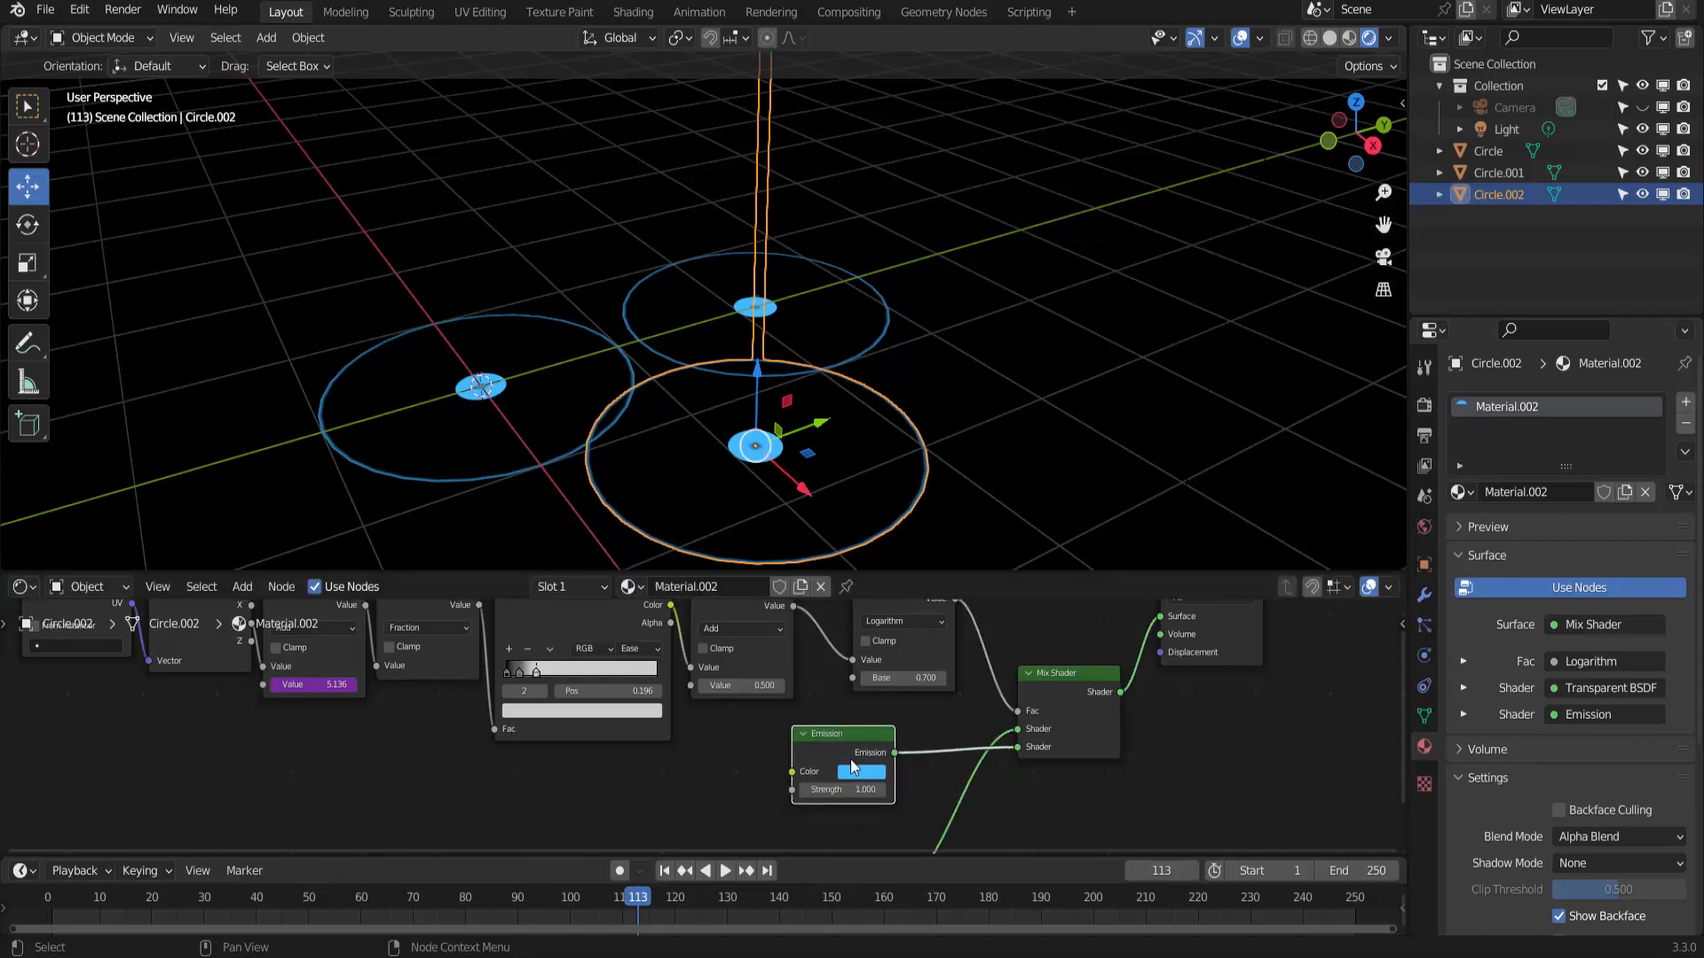
pyautogui.click(860, 772)
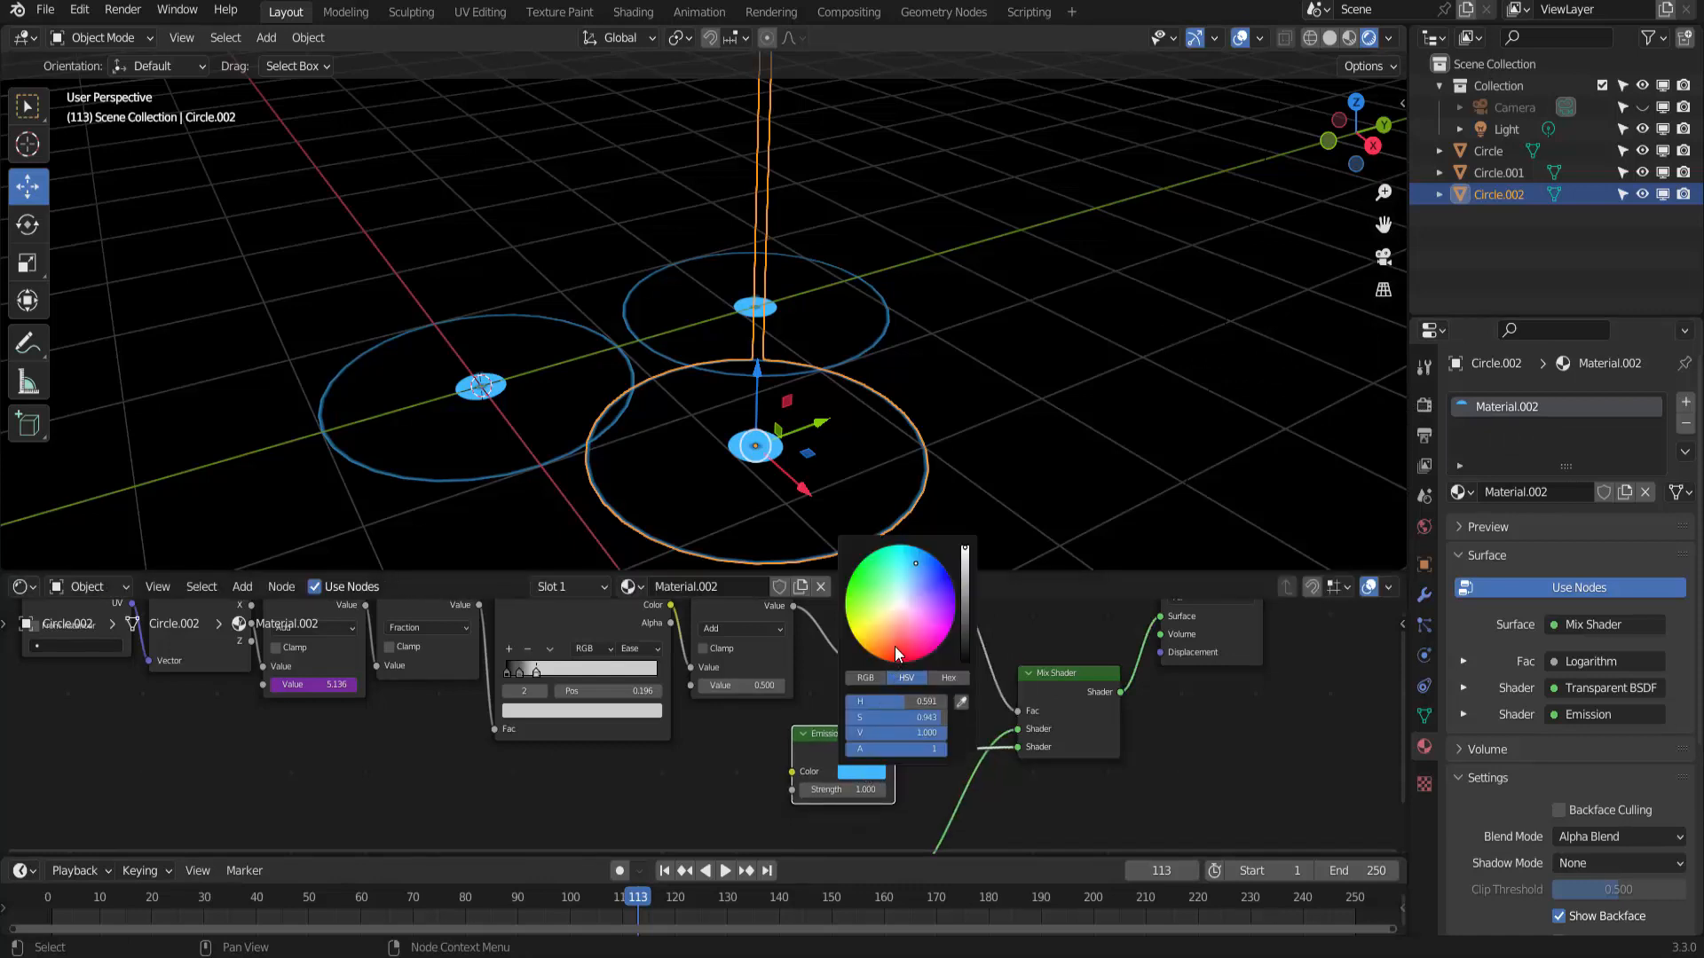
pyautogui.click(935, 631)
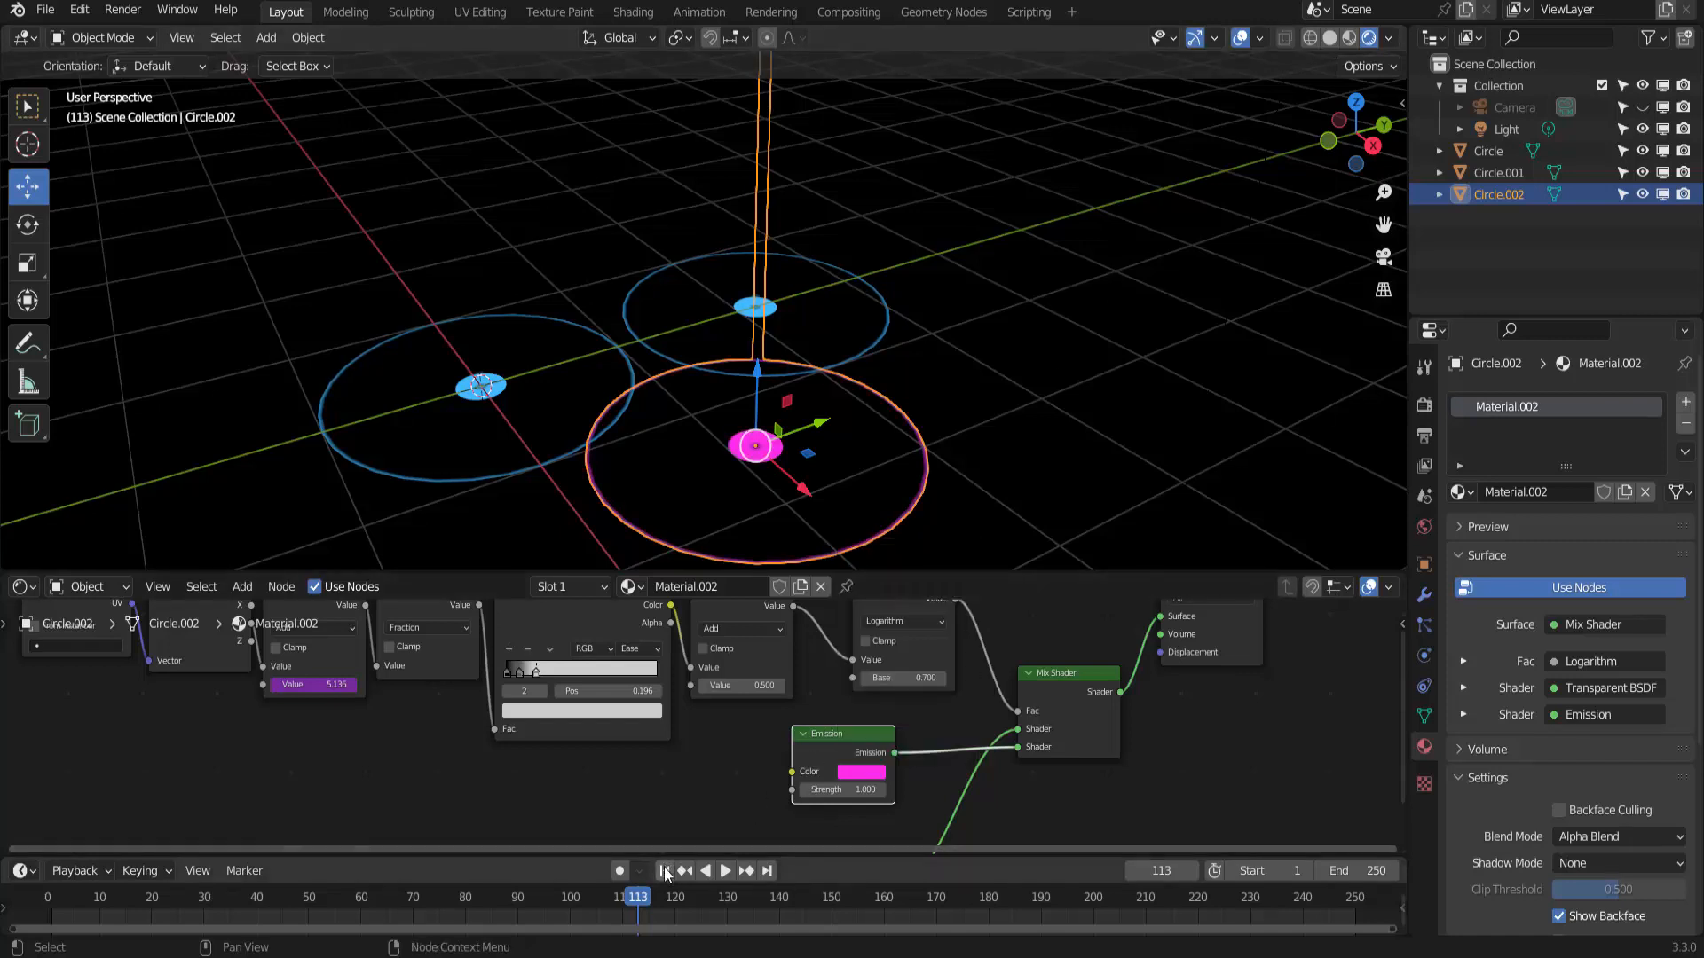
pyautogui.click(724, 871)
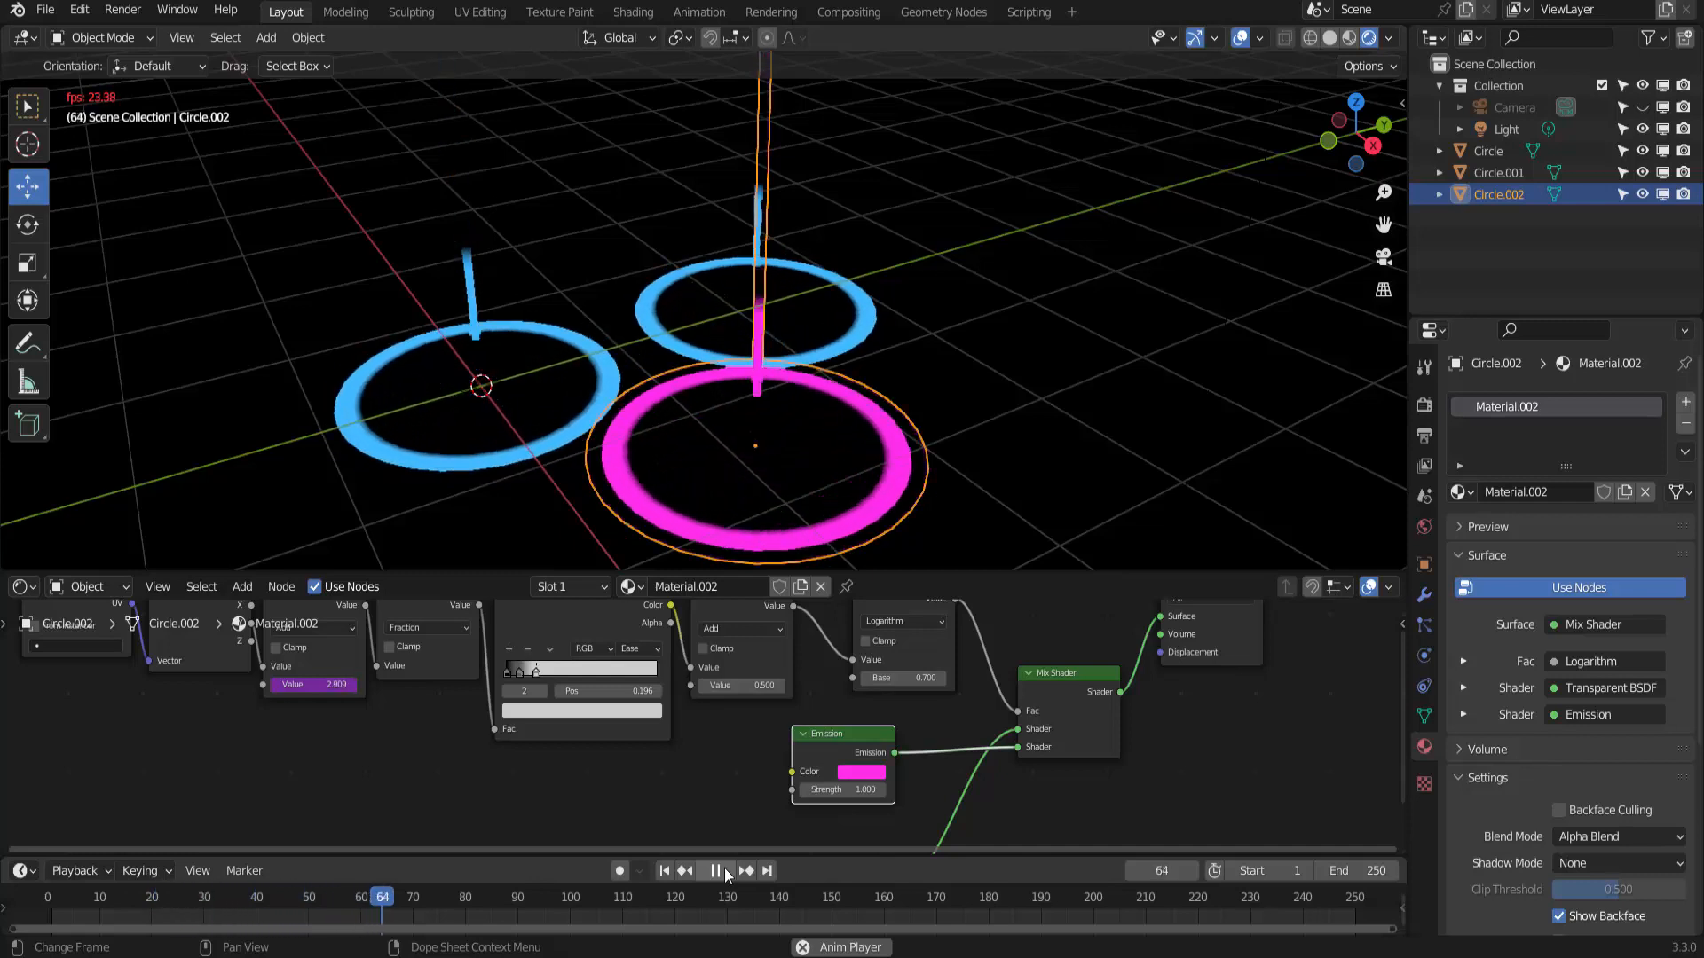
pyautogui.click(725, 870)
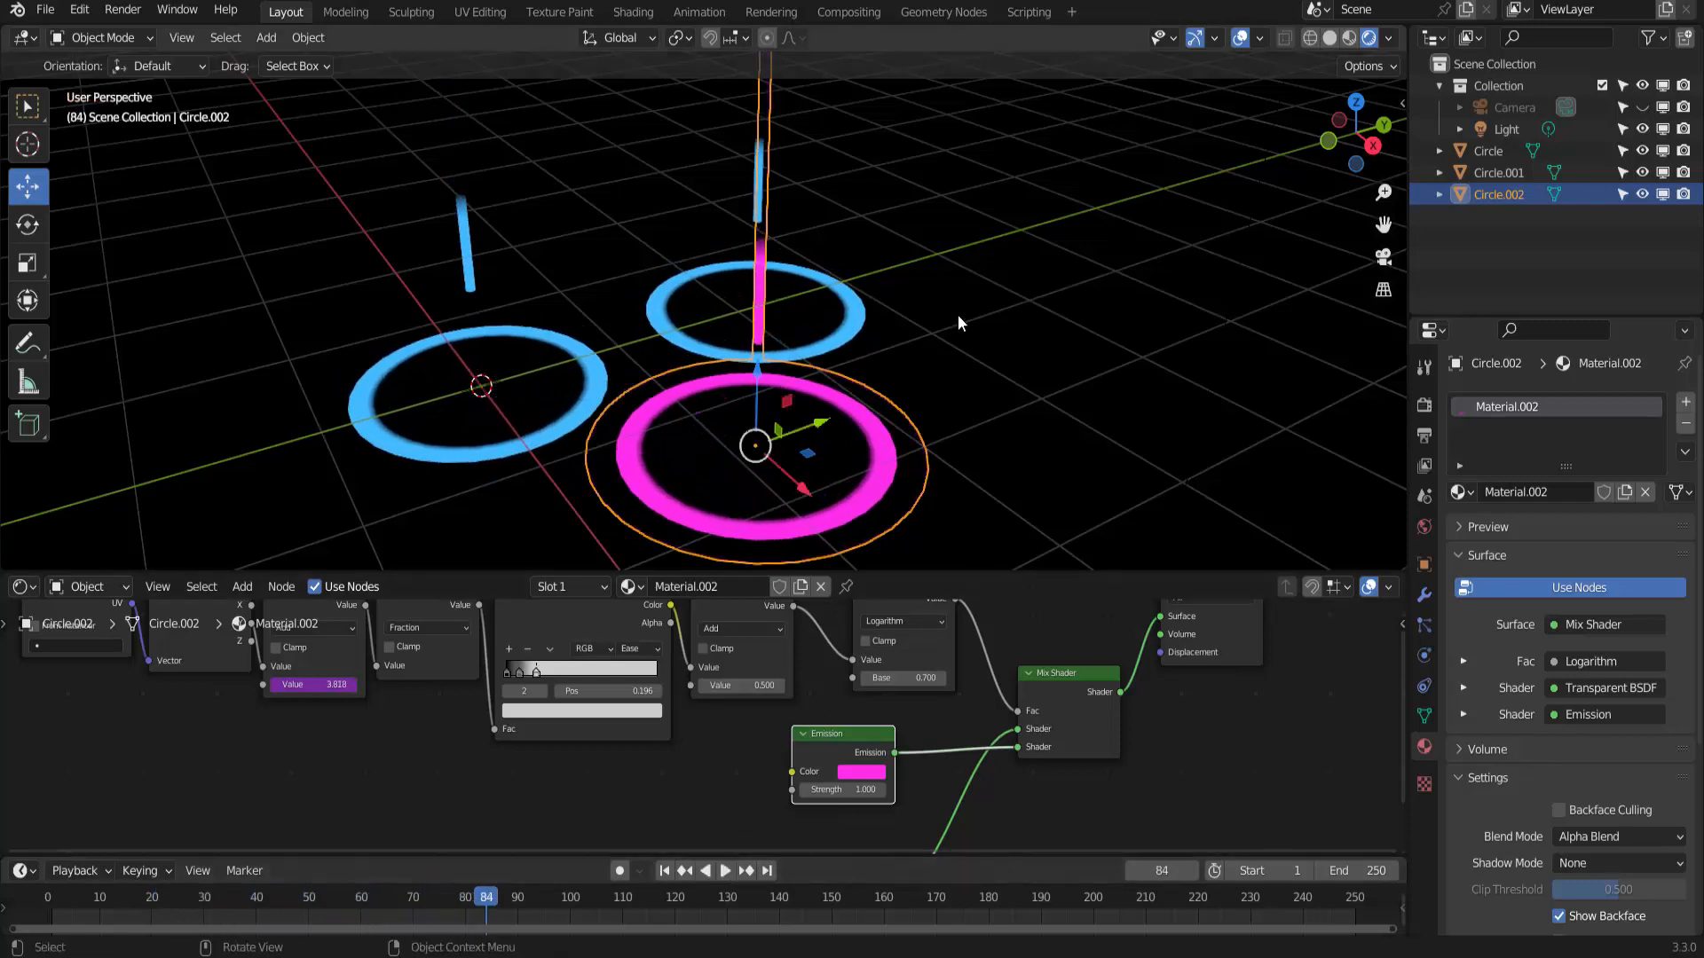
# Step: Give the rear disc, Circle.001, its own copy of the blue material and change its emission color to yellow
pyautogui.click(812, 273)
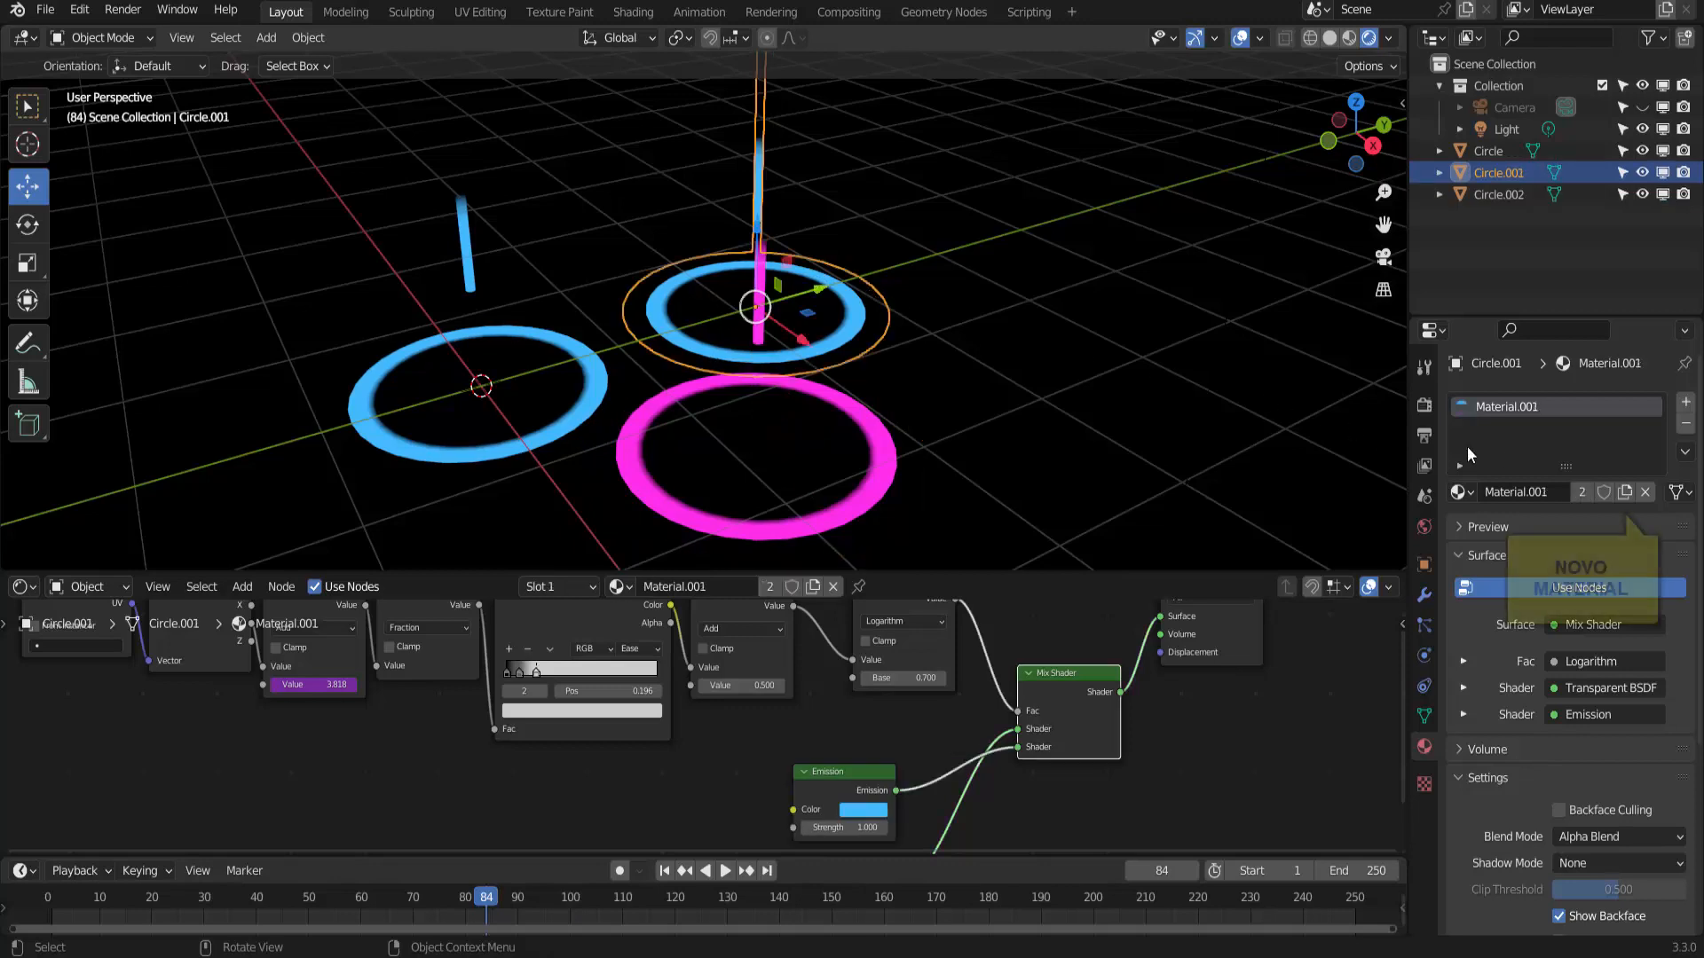
pyautogui.click(1624, 492)
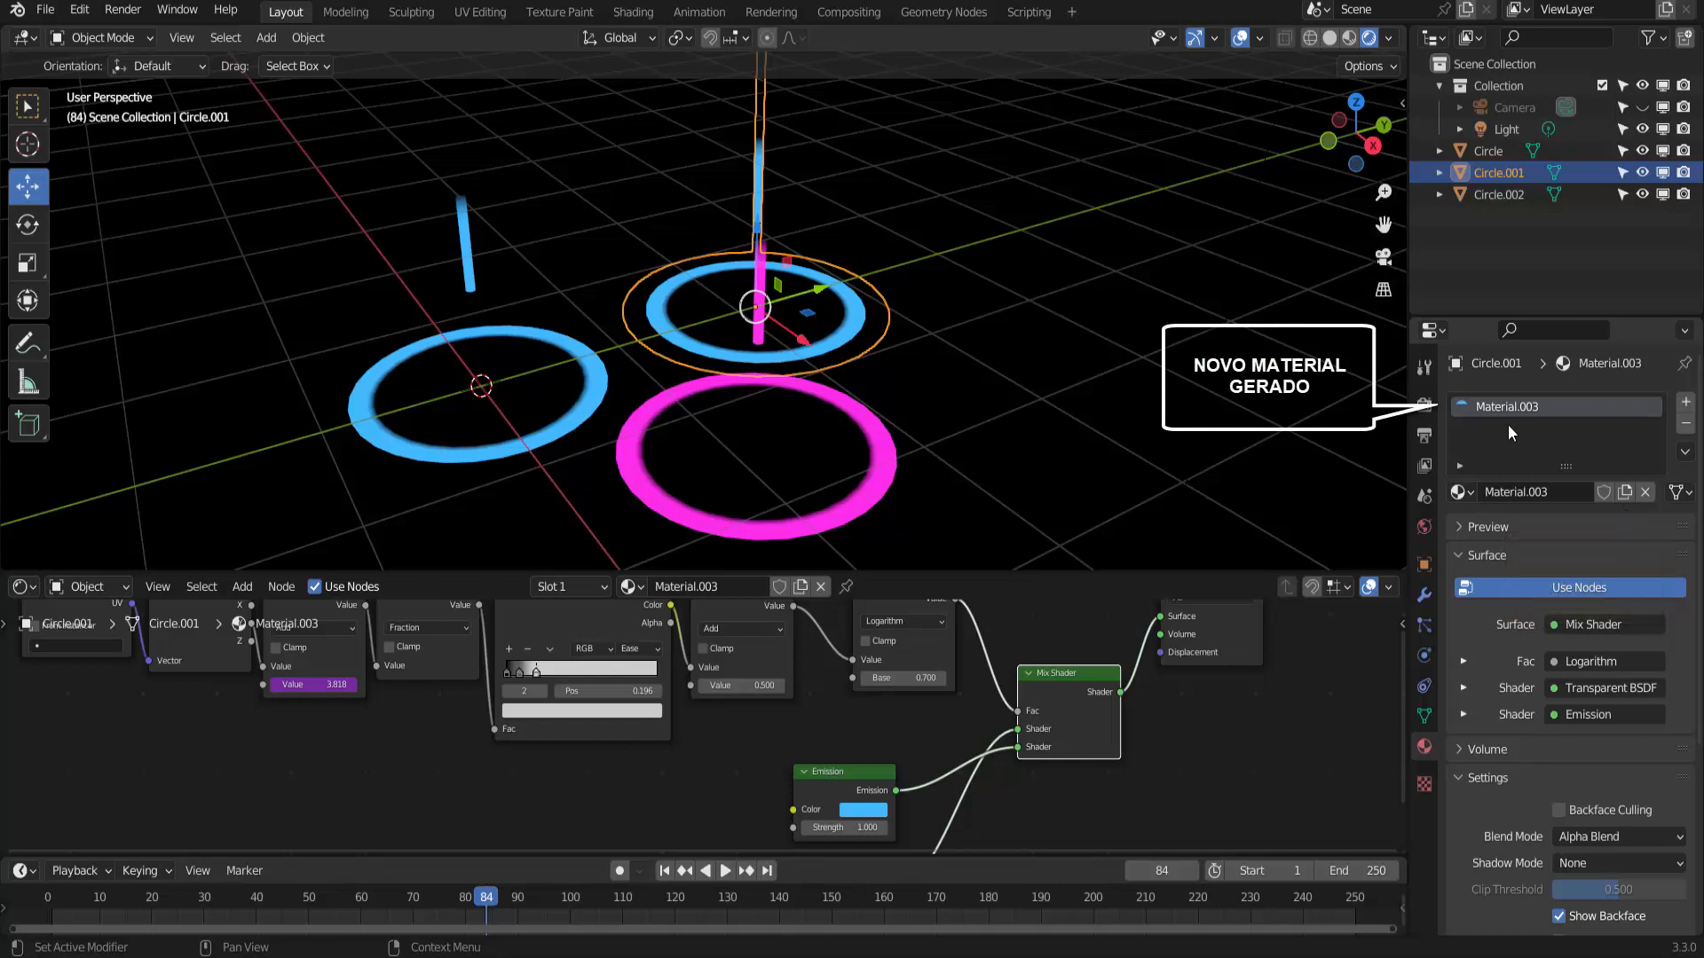
pyautogui.click(863, 809)
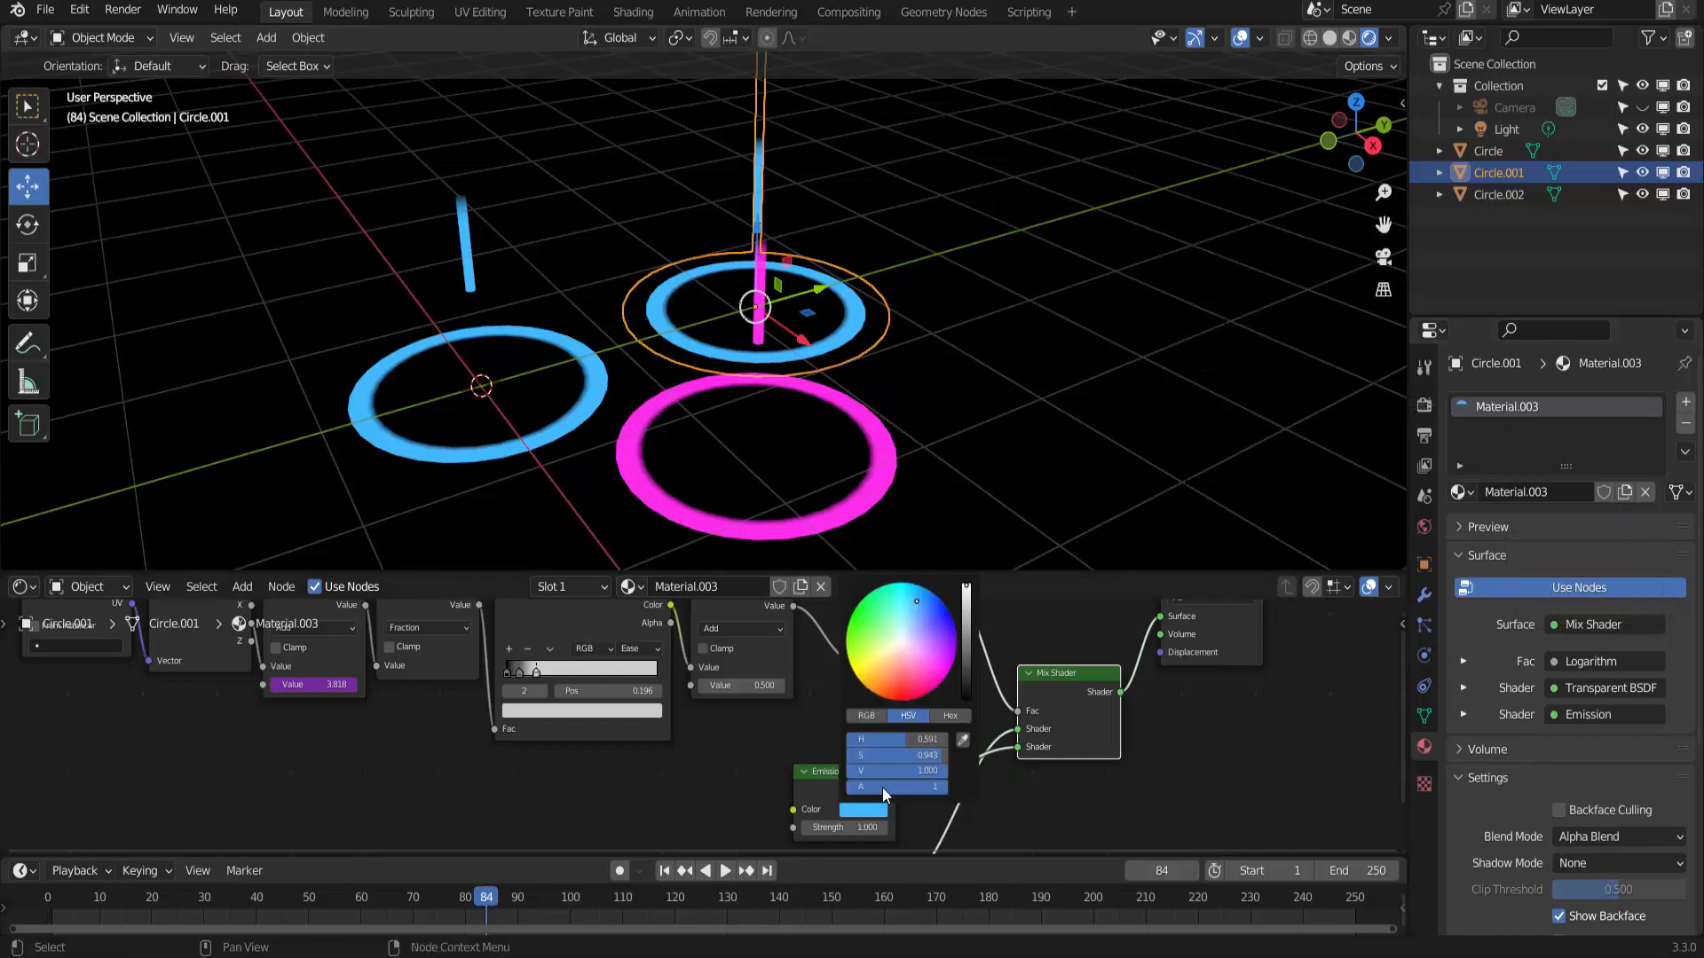
pyautogui.click(869, 668)
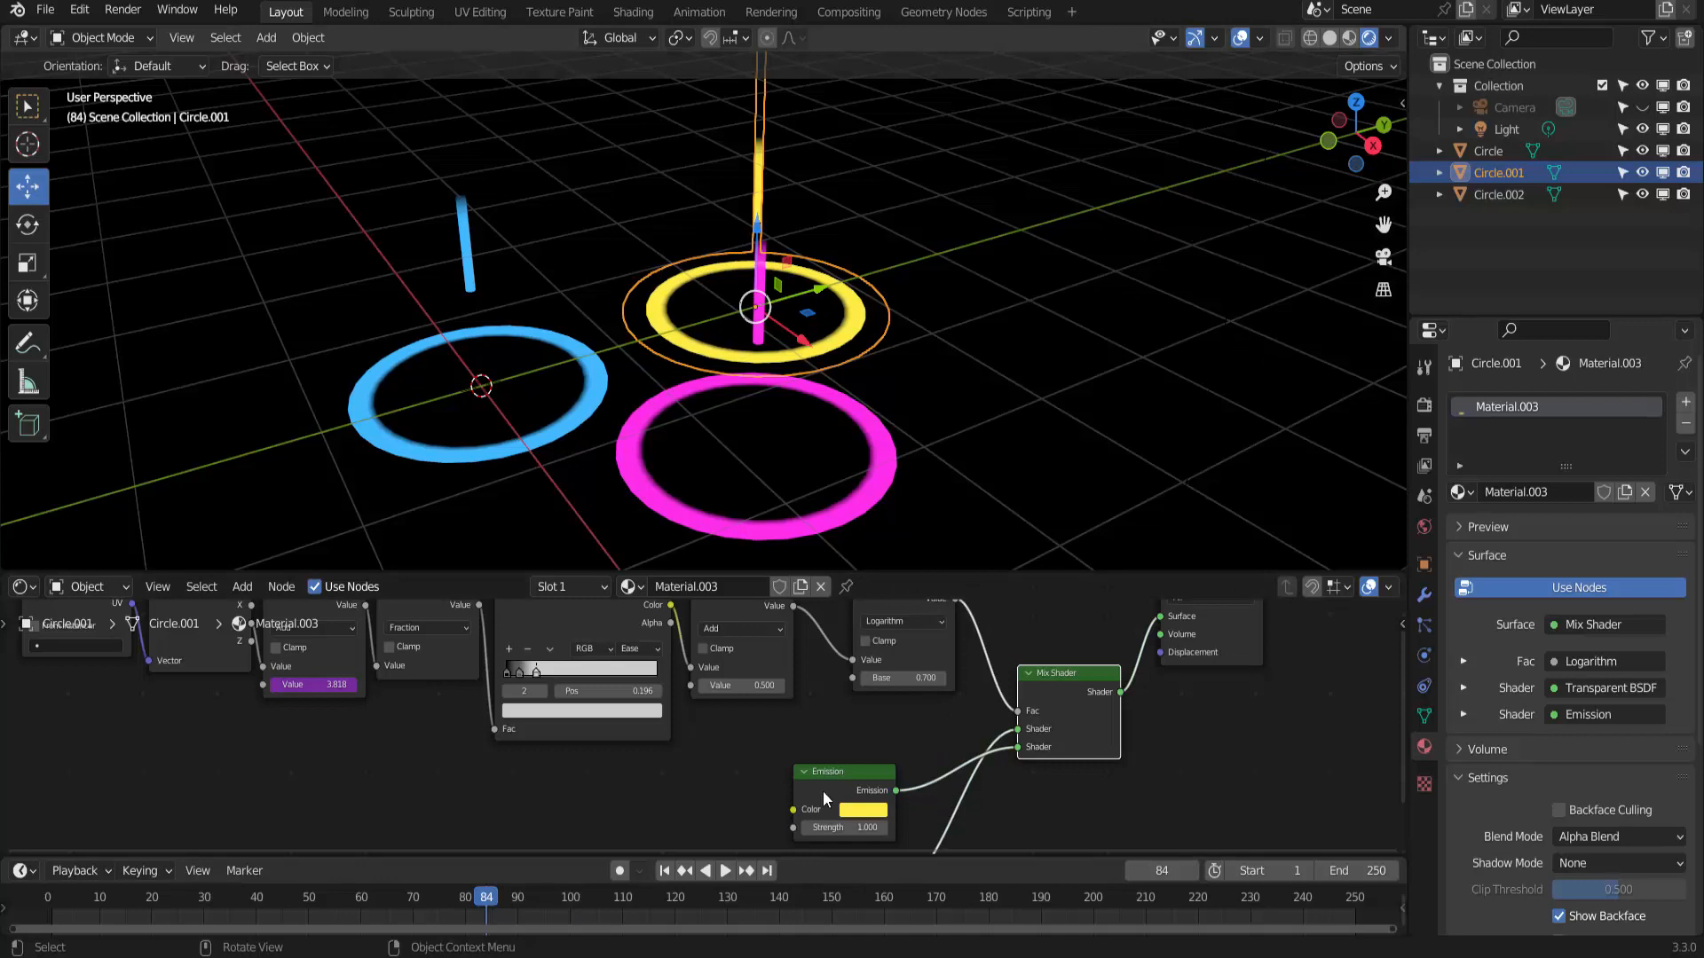
# Step: Play the animation of the three differently colored discs from the first frame twice, stopping it each time
pyautogui.click(685, 870)
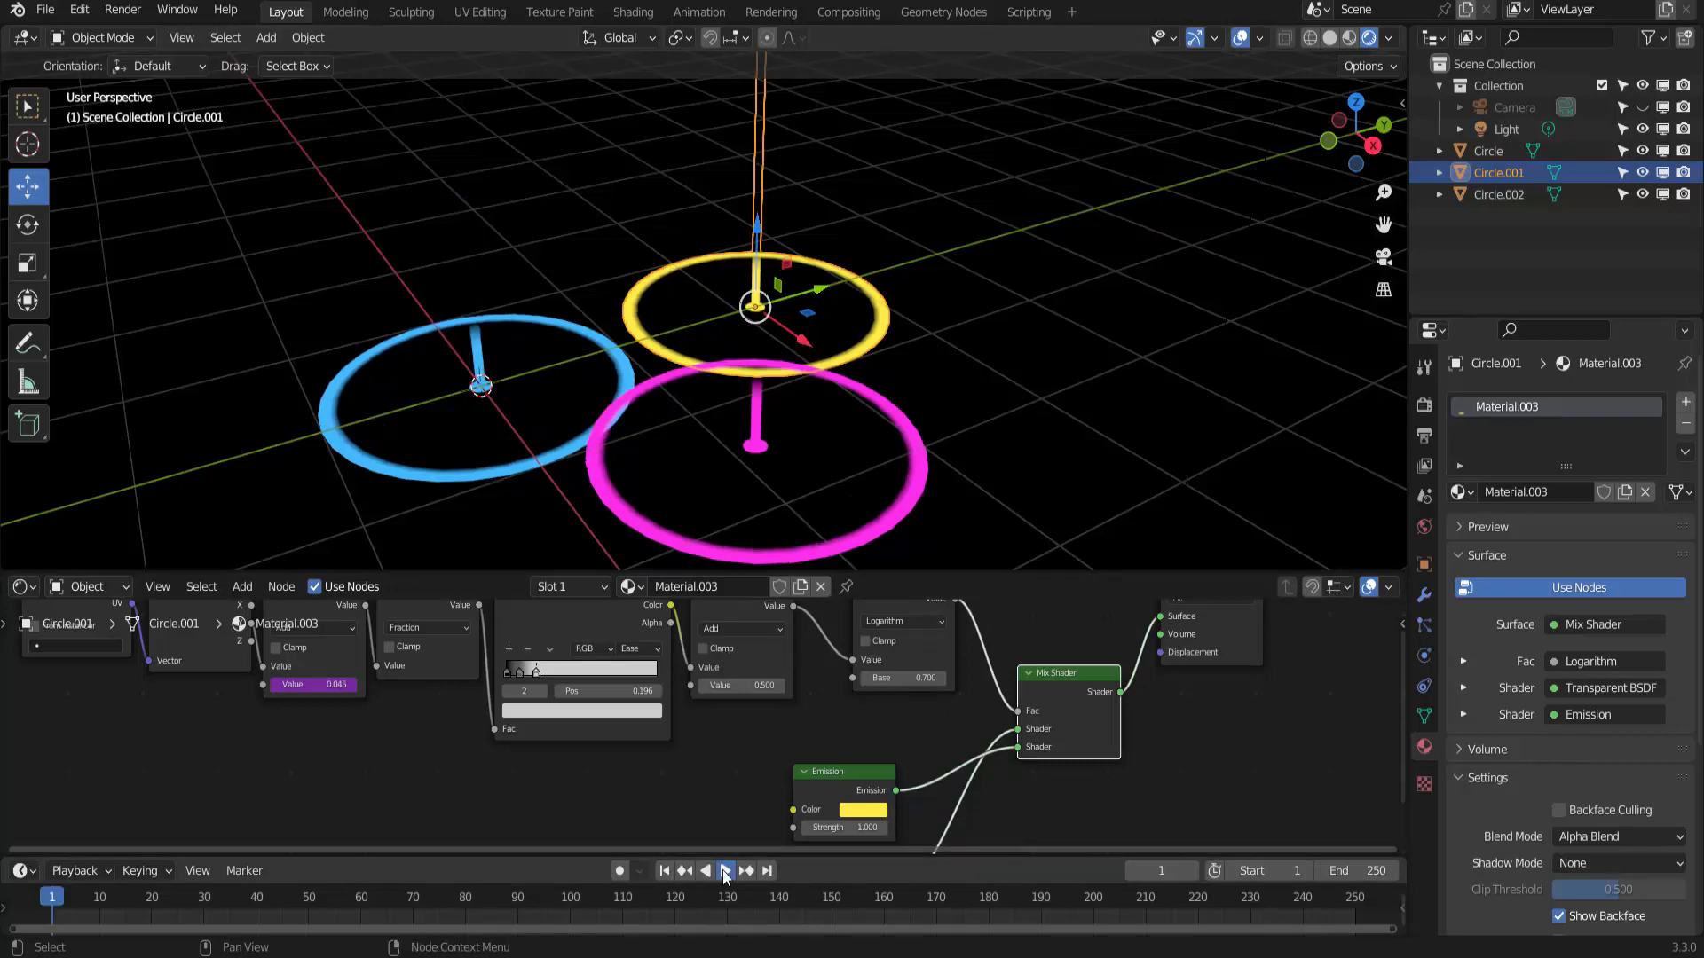
pyautogui.click(725, 871)
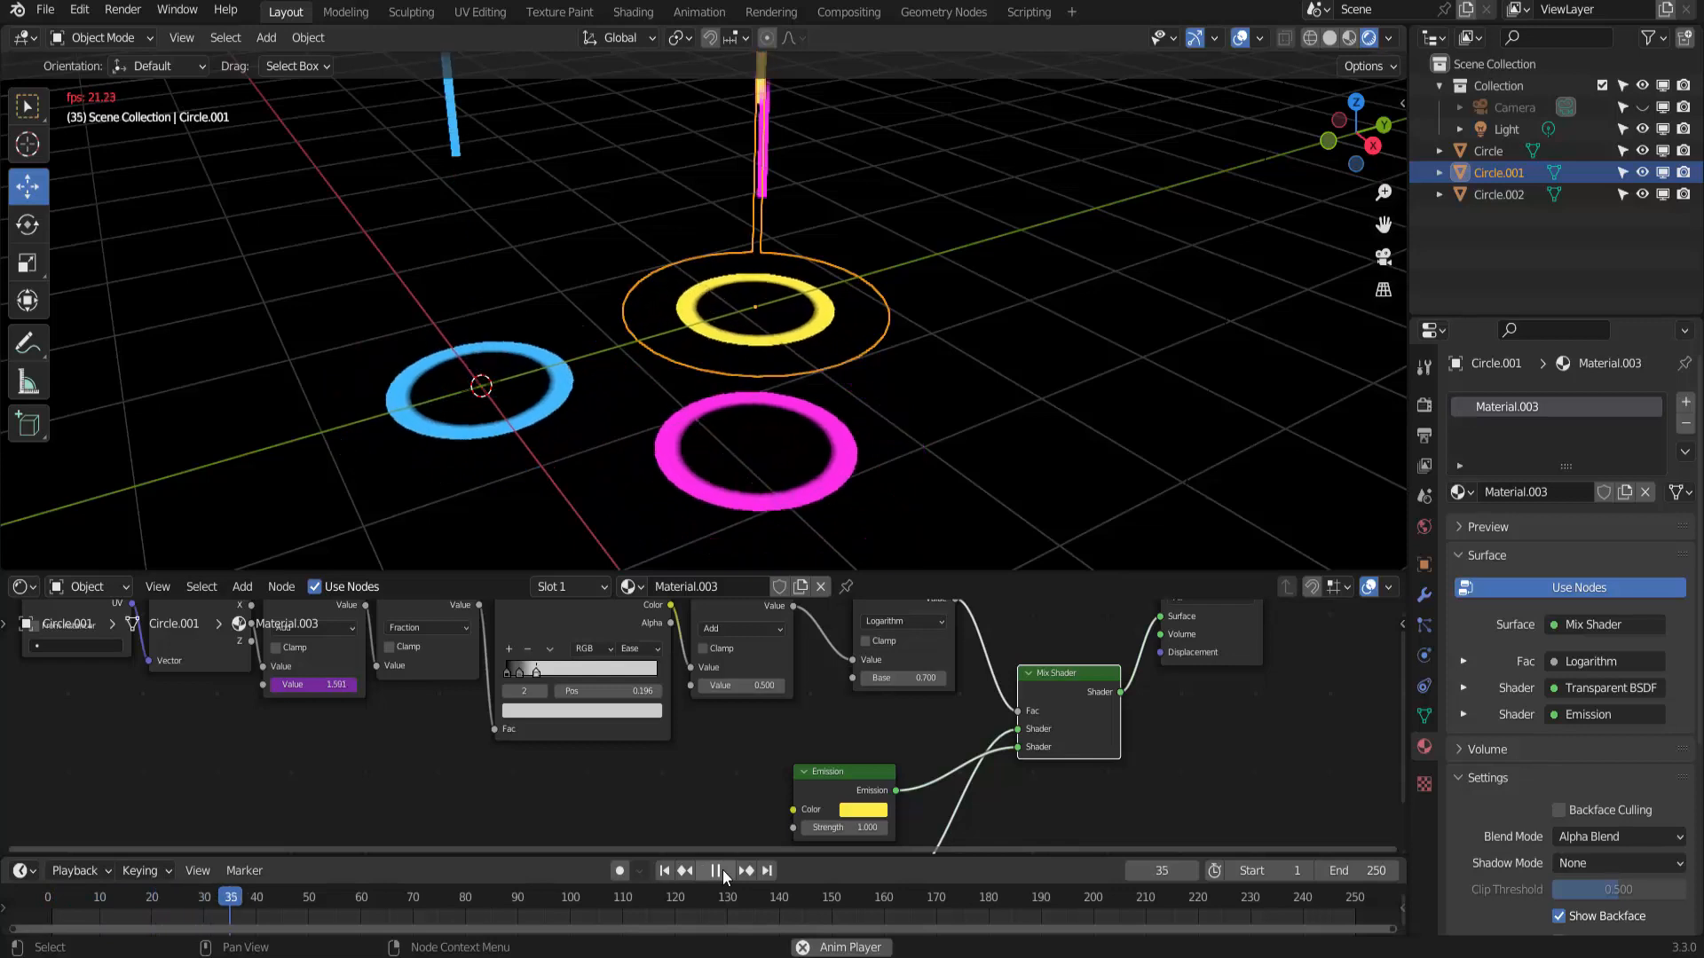
pyautogui.click(718, 871)
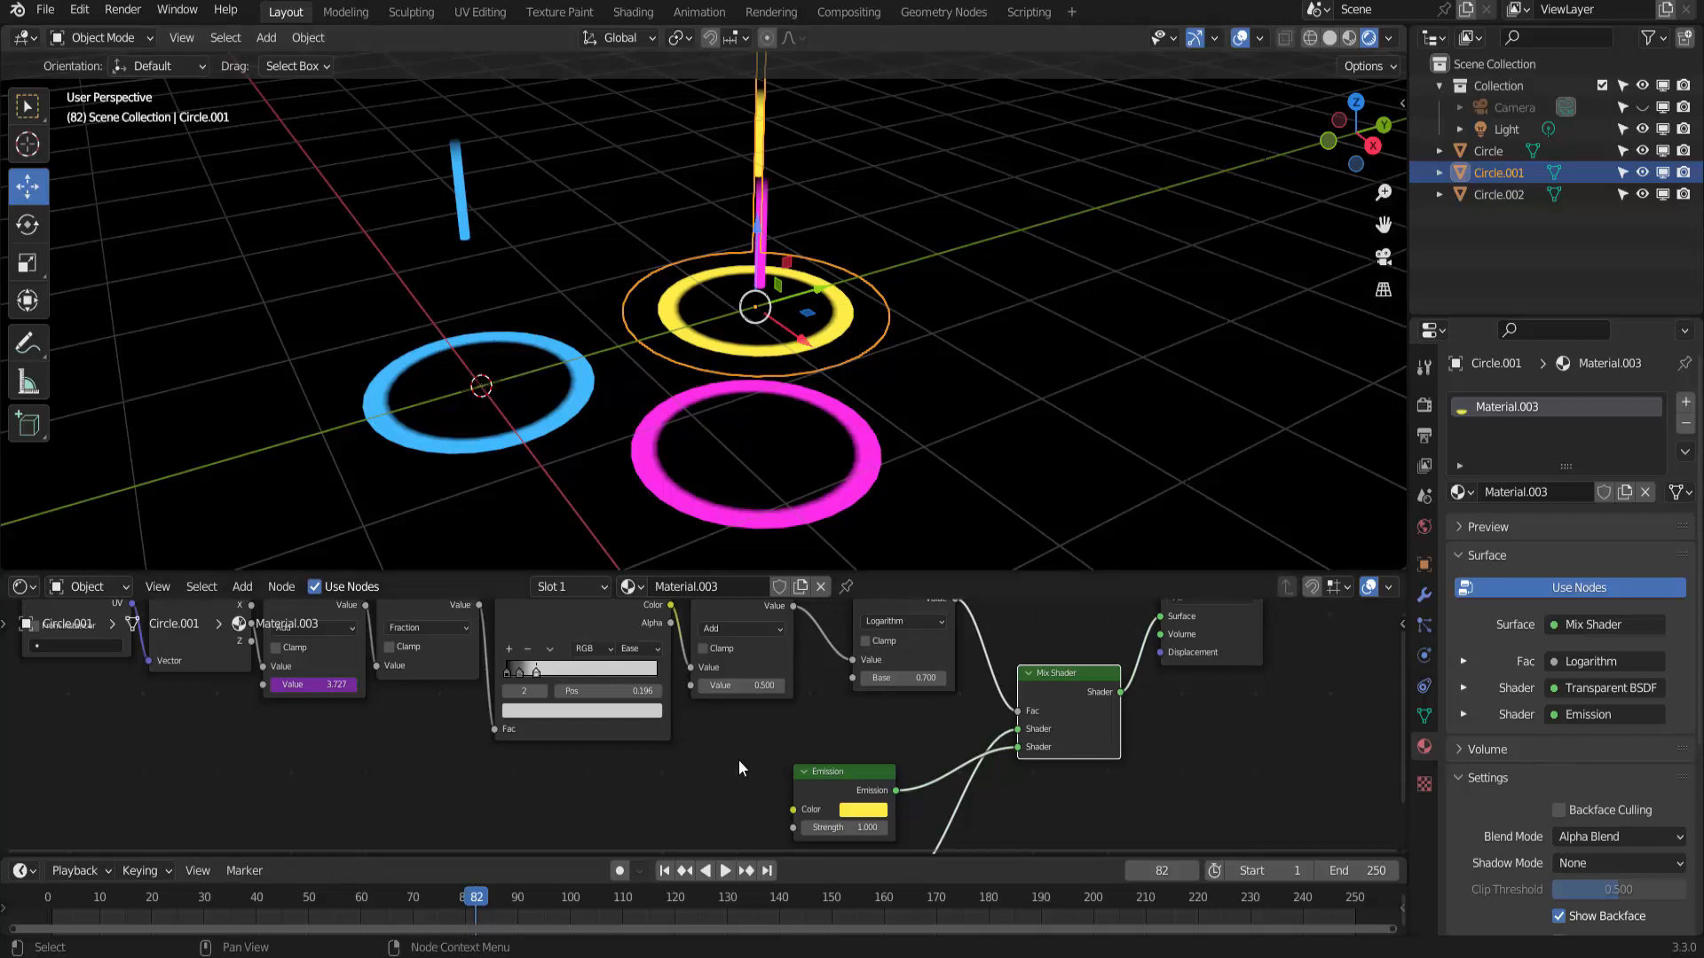
pyautogui.click(664, 871)
pyautogui.click(724, 870)
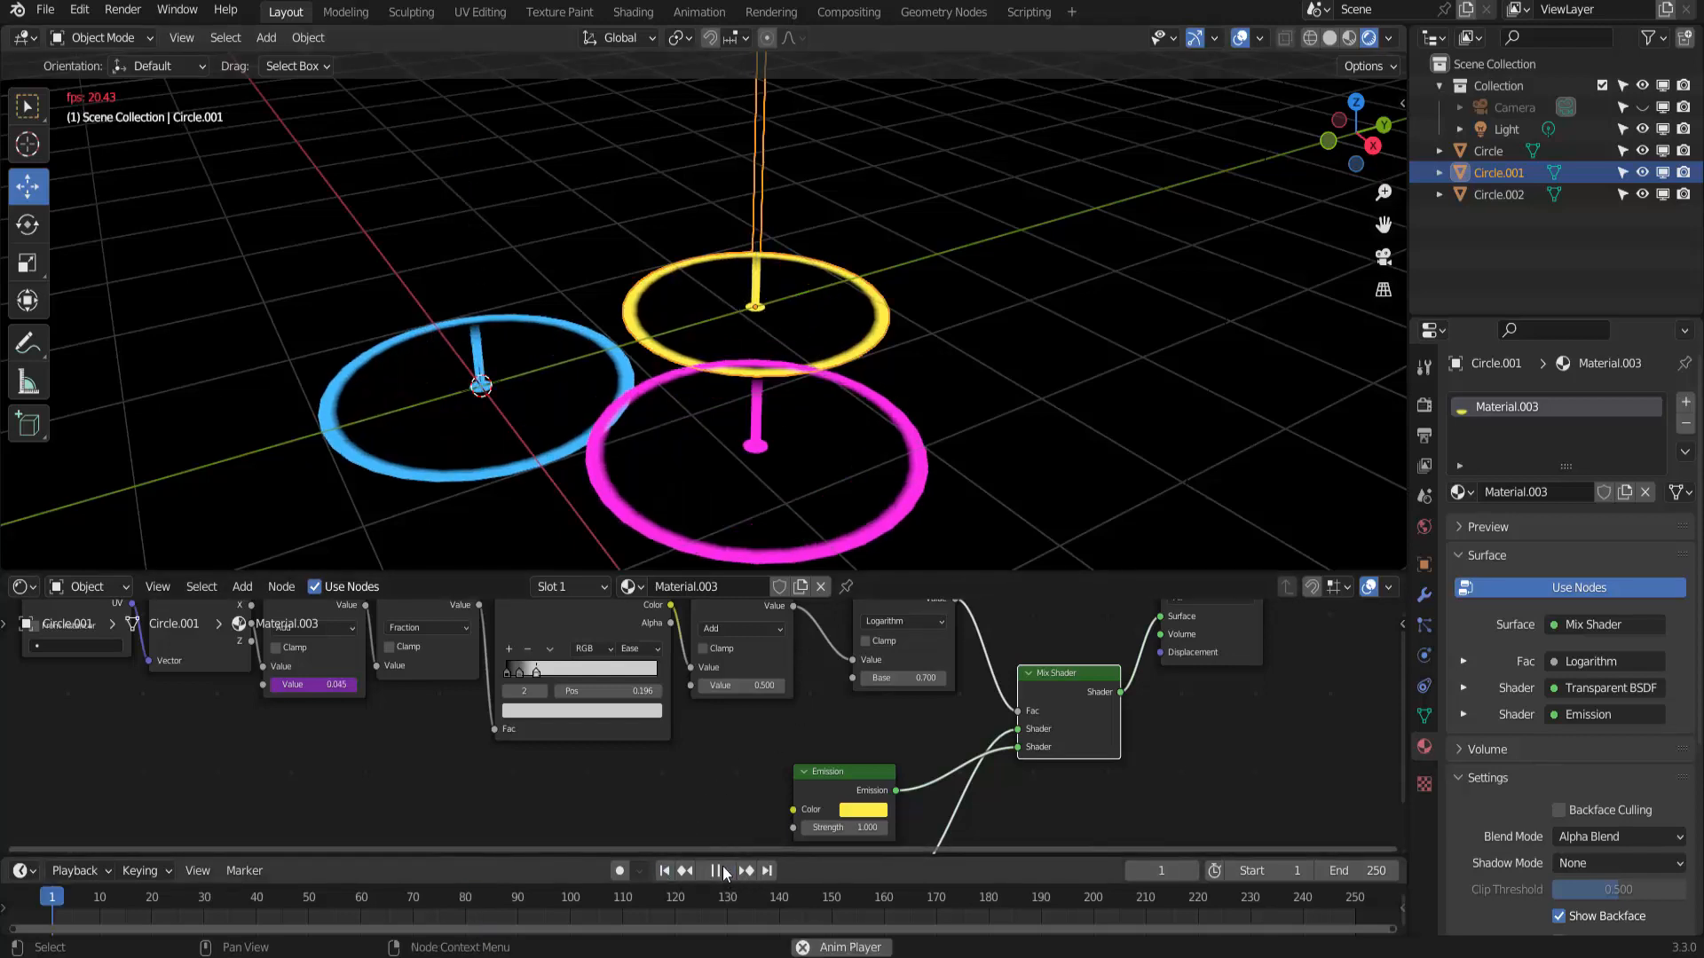
pyautogui.click(718, 870)
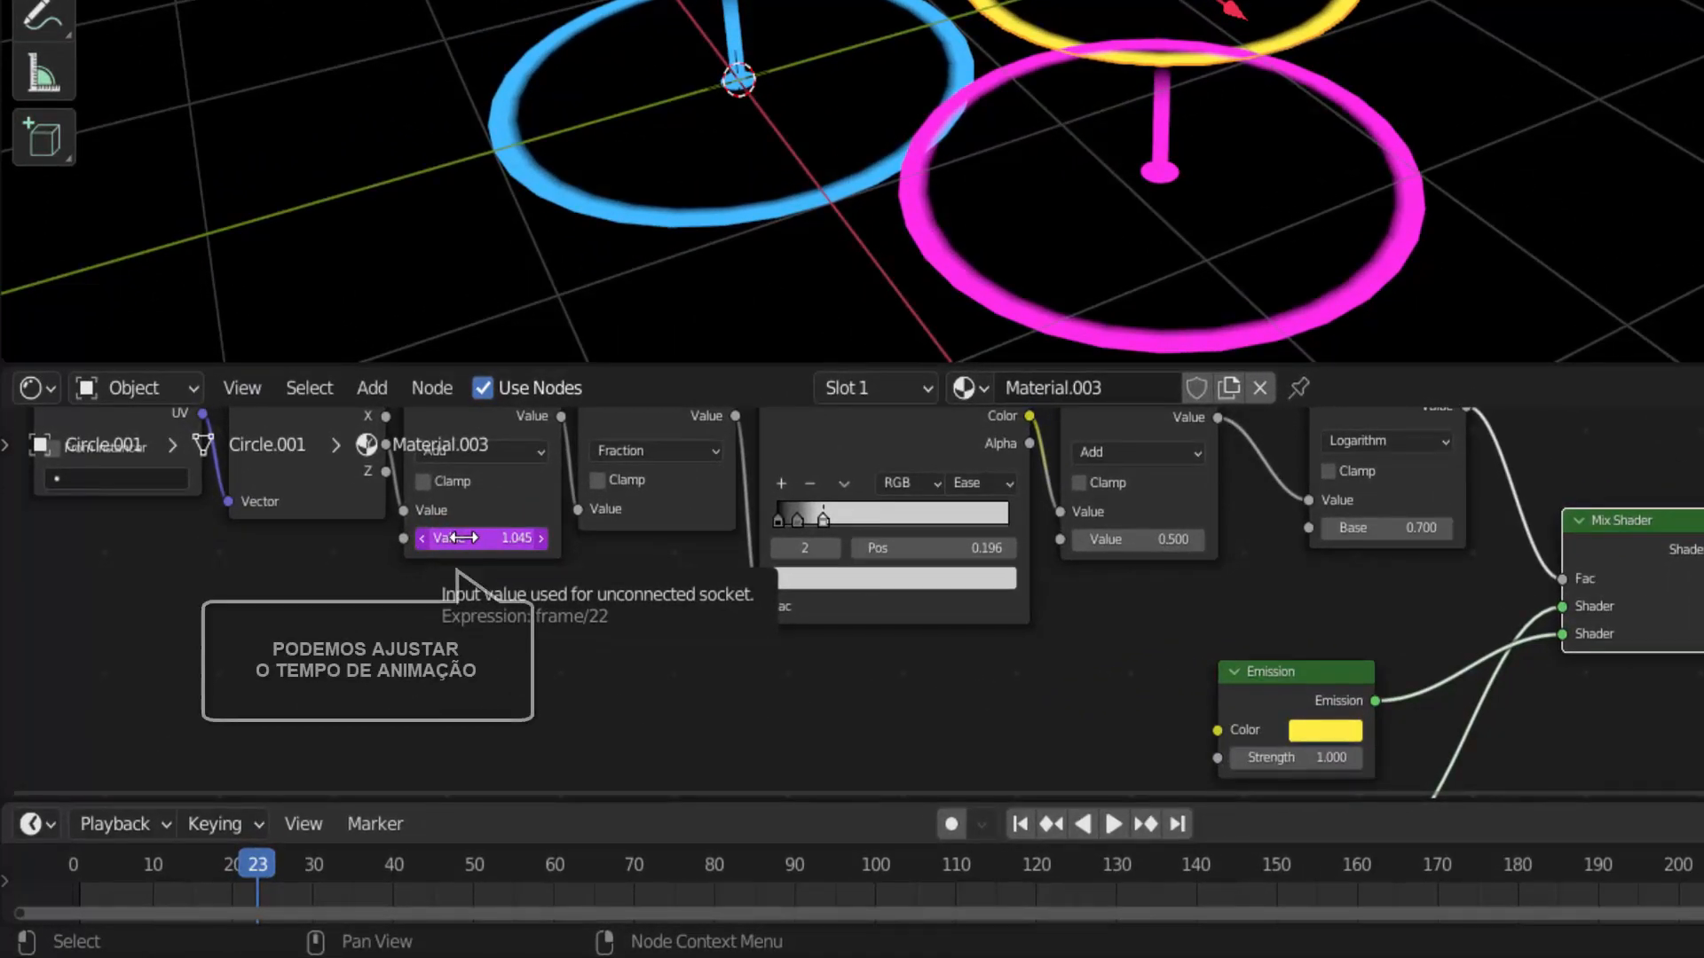
# Step: Change the frame divisor in the Add node's driver expression, to below 22 for the yellow disc and to a larger number for the magenta disc
pyautogui.click(455, 538)
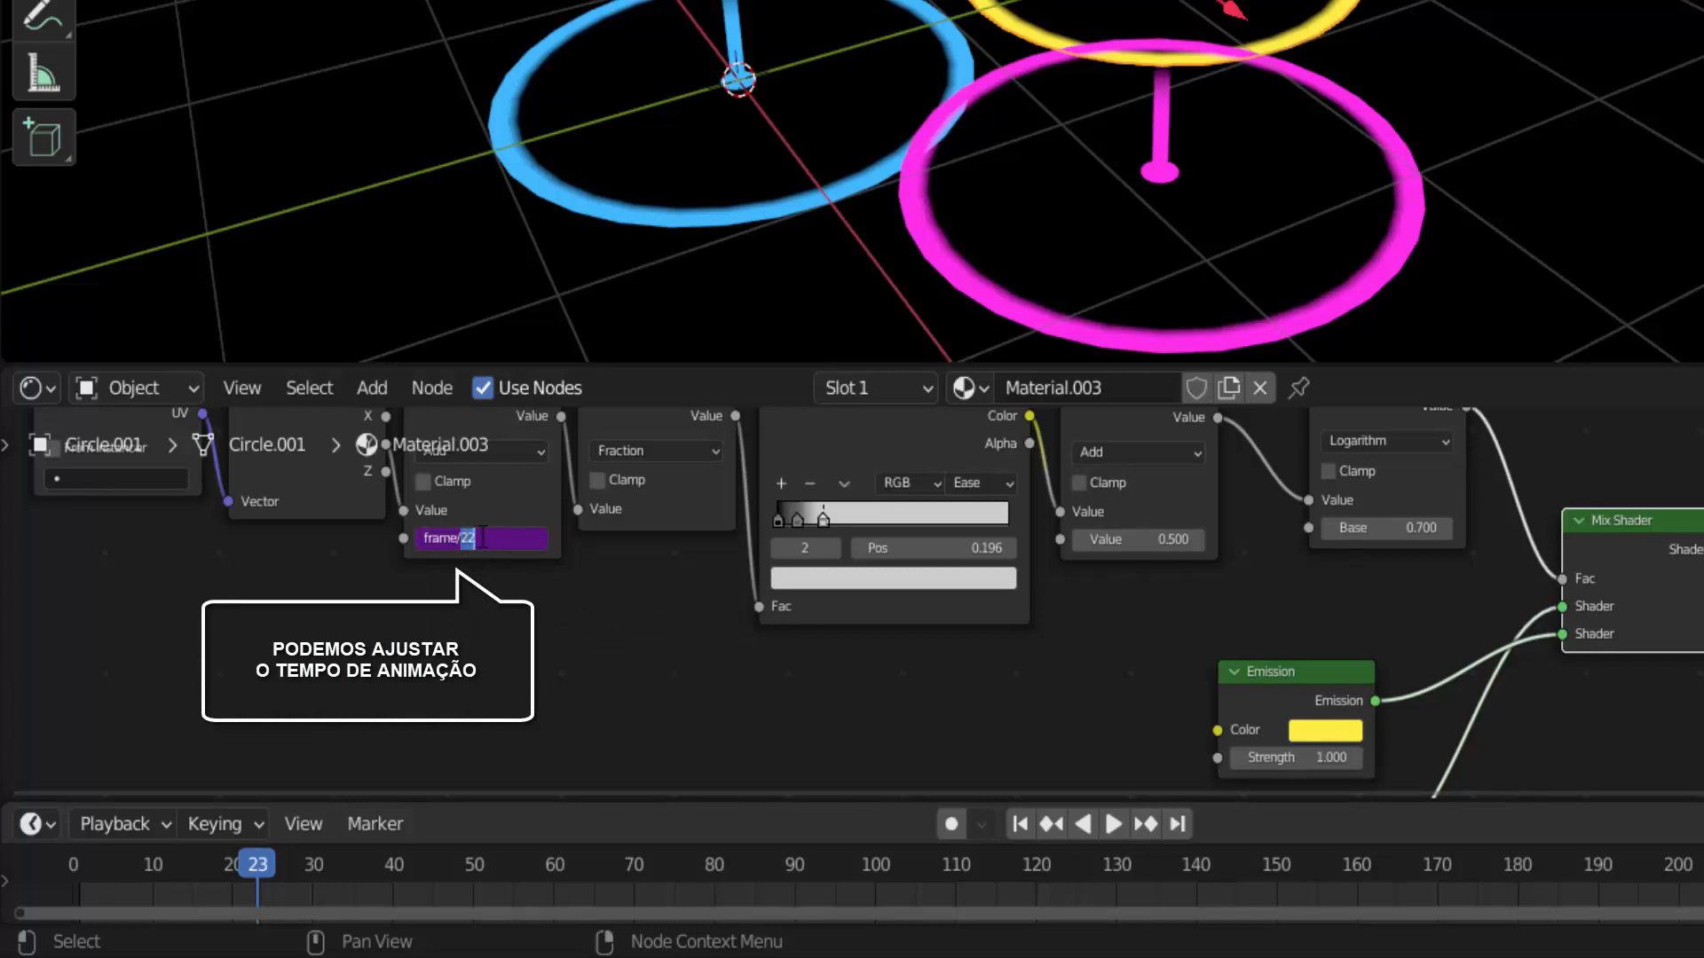
pyautogui.press('Return')
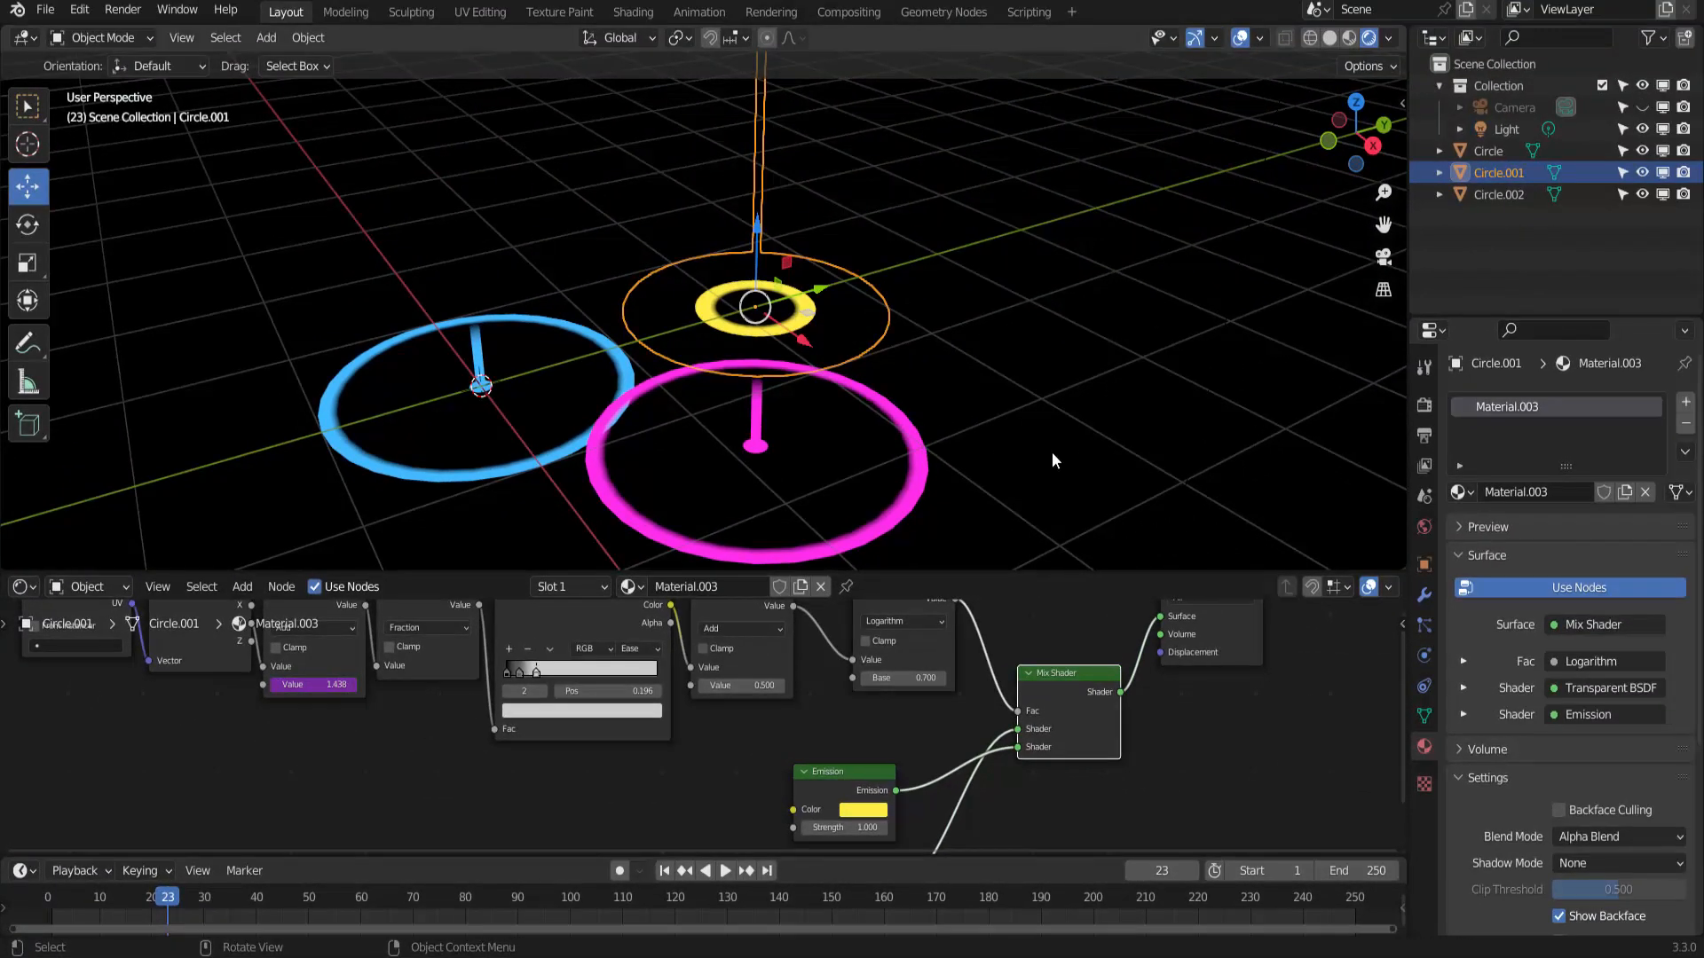
pyautogui.click(917, 452)
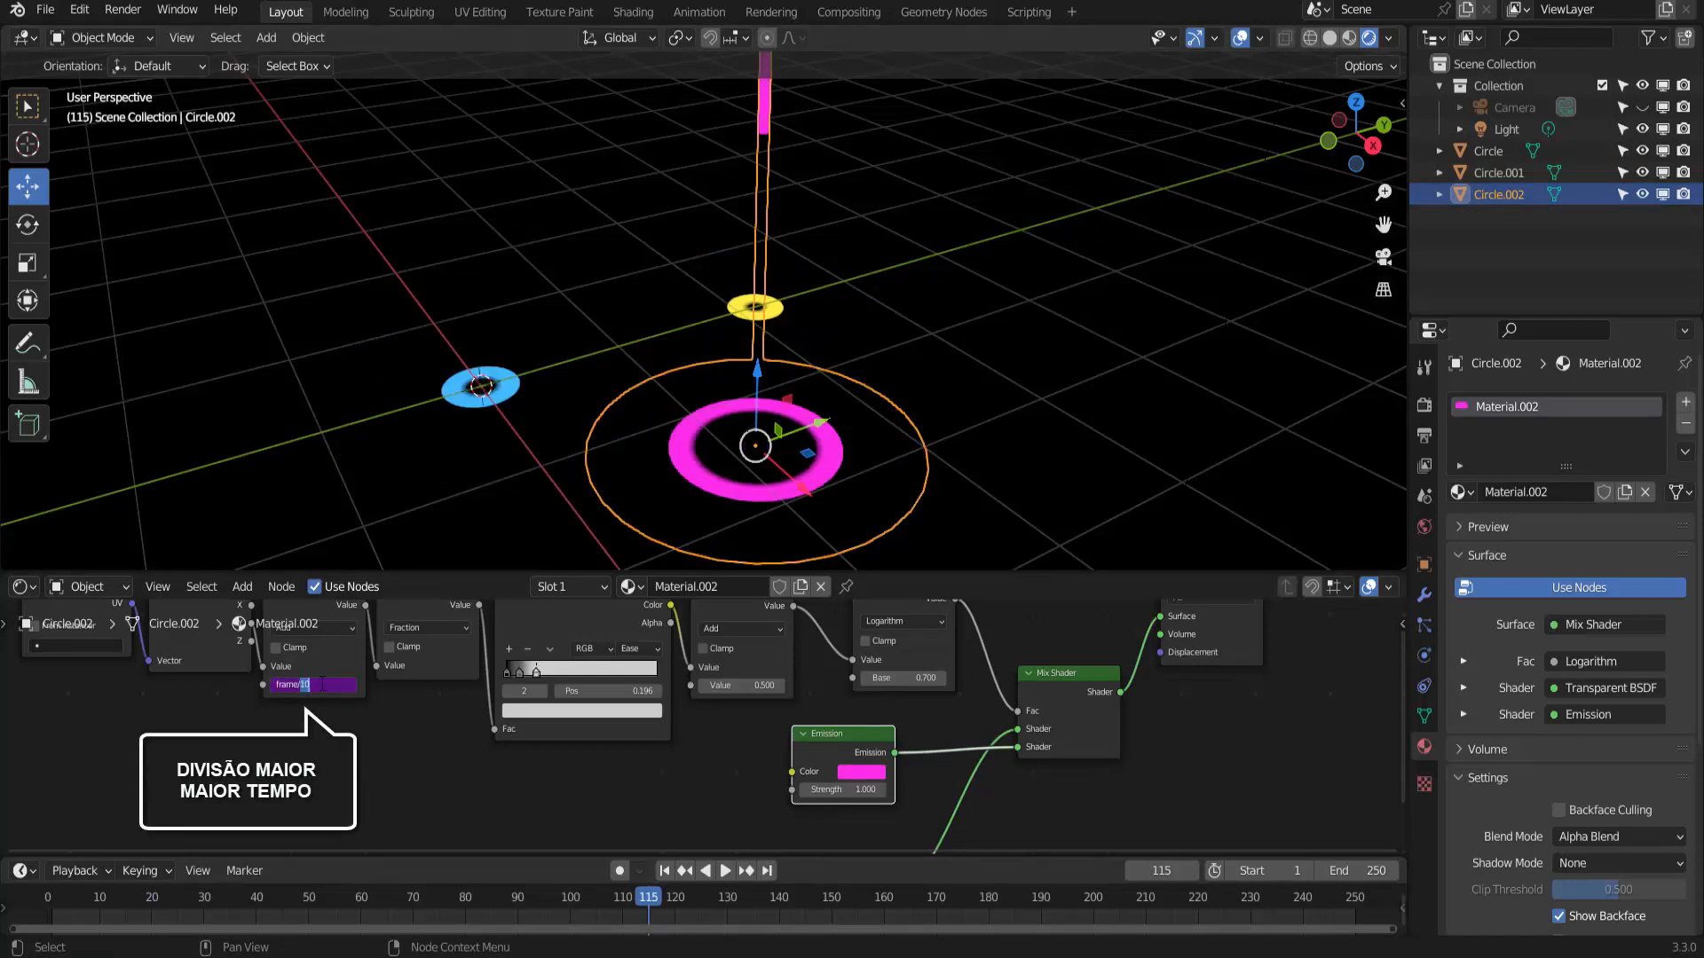
pyautogui.press('Return')
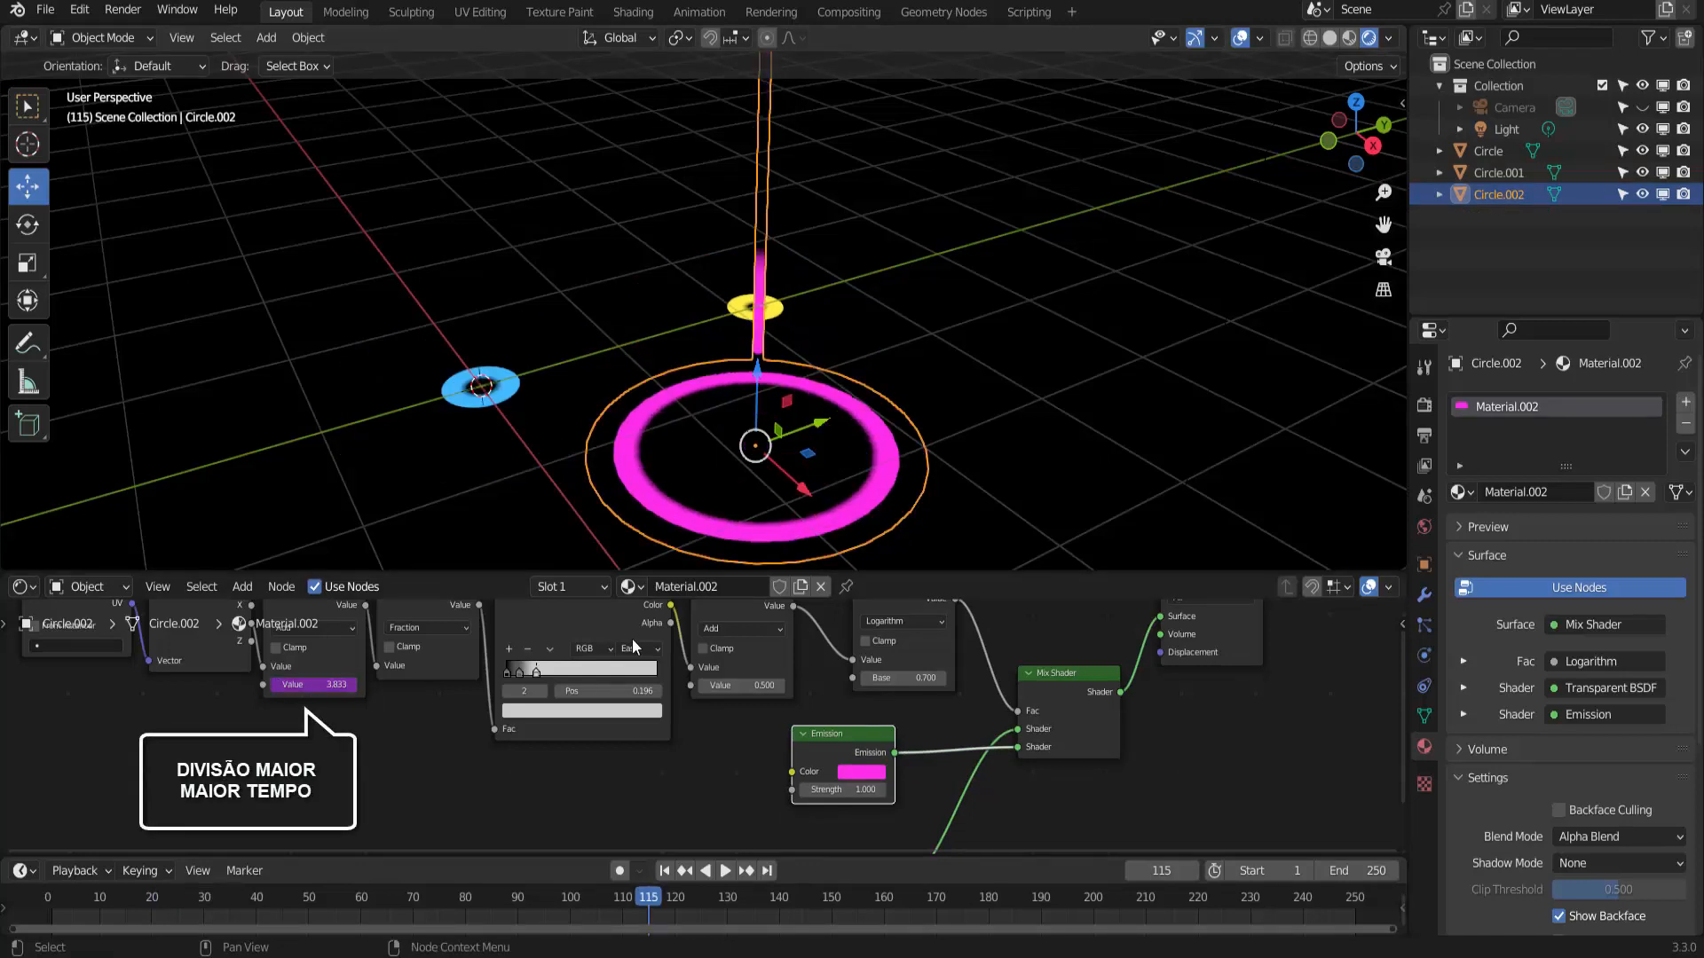
# Step: Play the animation from the first frame with the 3D viewport expanded over the node editor and viewport overlays hidden
pyautogui.click(663, 870)
pyautogui.click(724, 871)
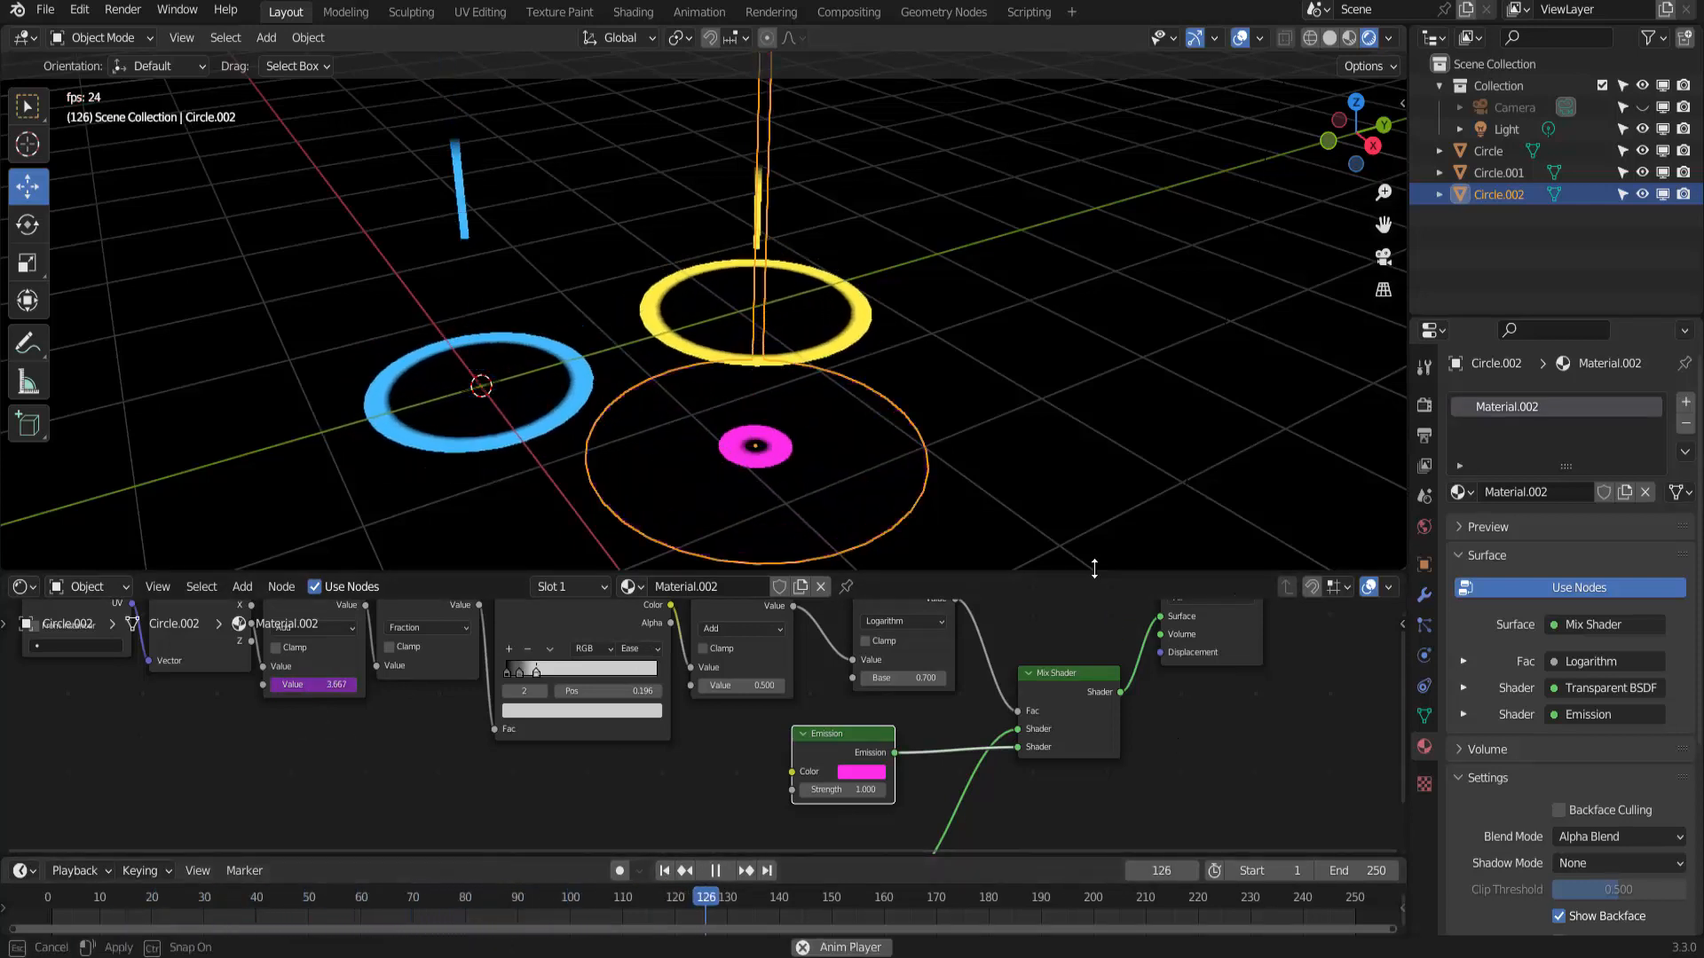
pyautogui.moveTo(1090, 578); pyautogui.dragTo(1089, 688)
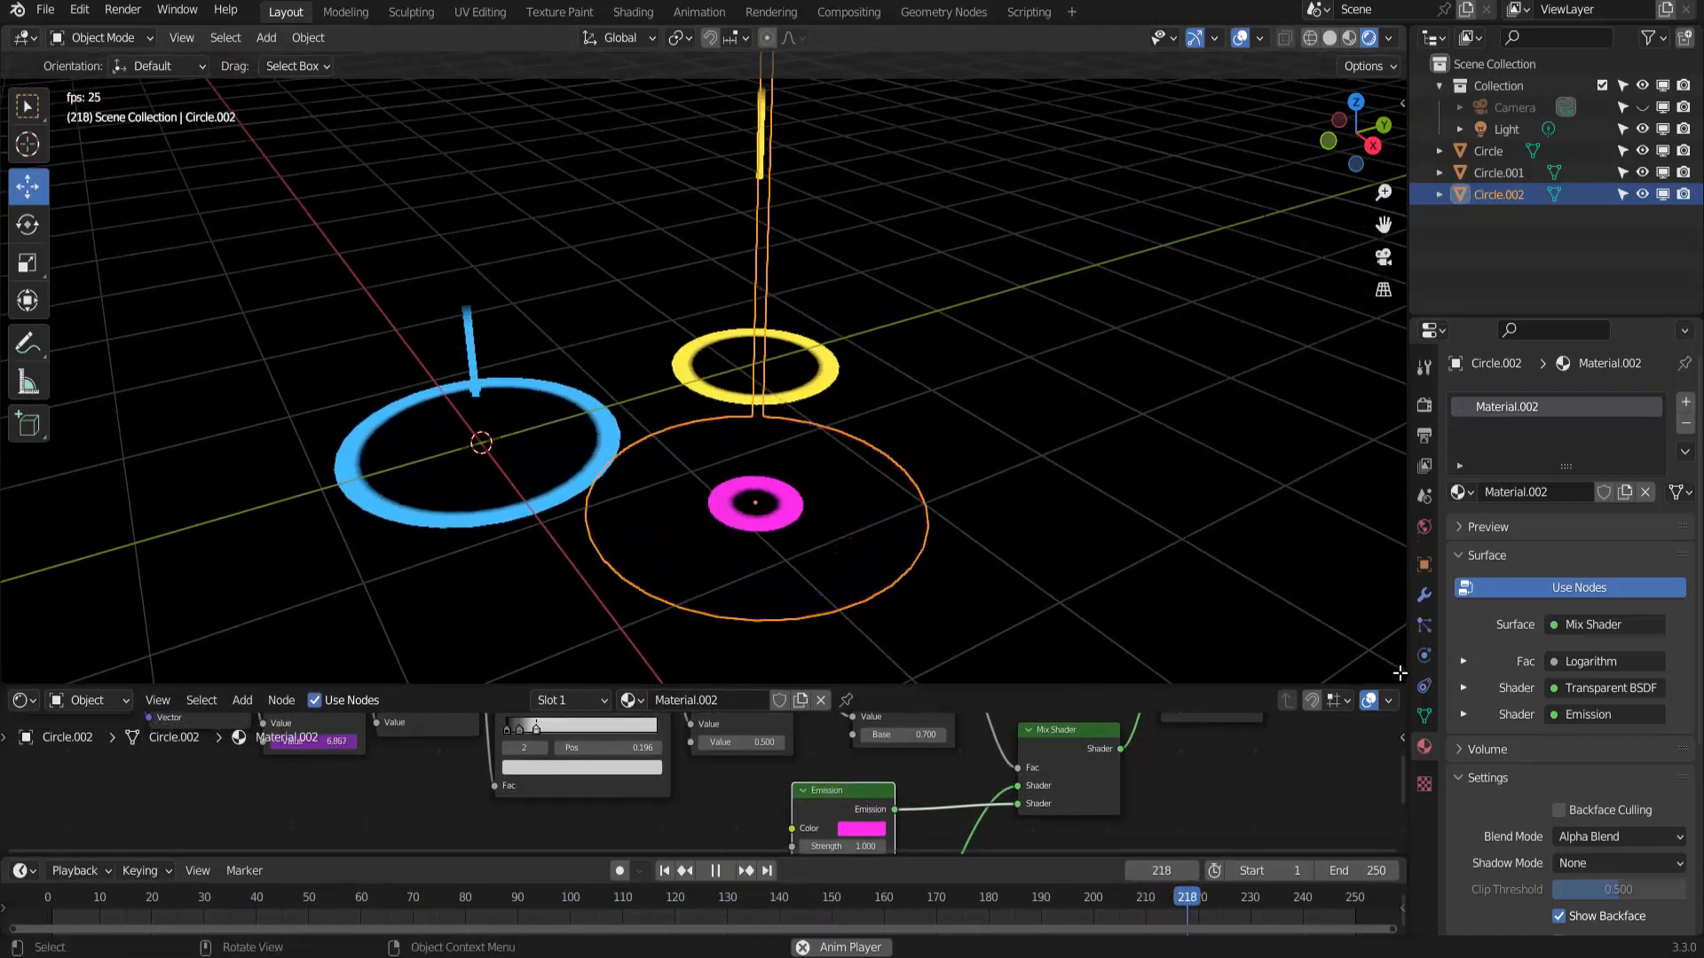
pyautogui.moveTo(1404, 681); pyautogui.dragTo(1342, 733)
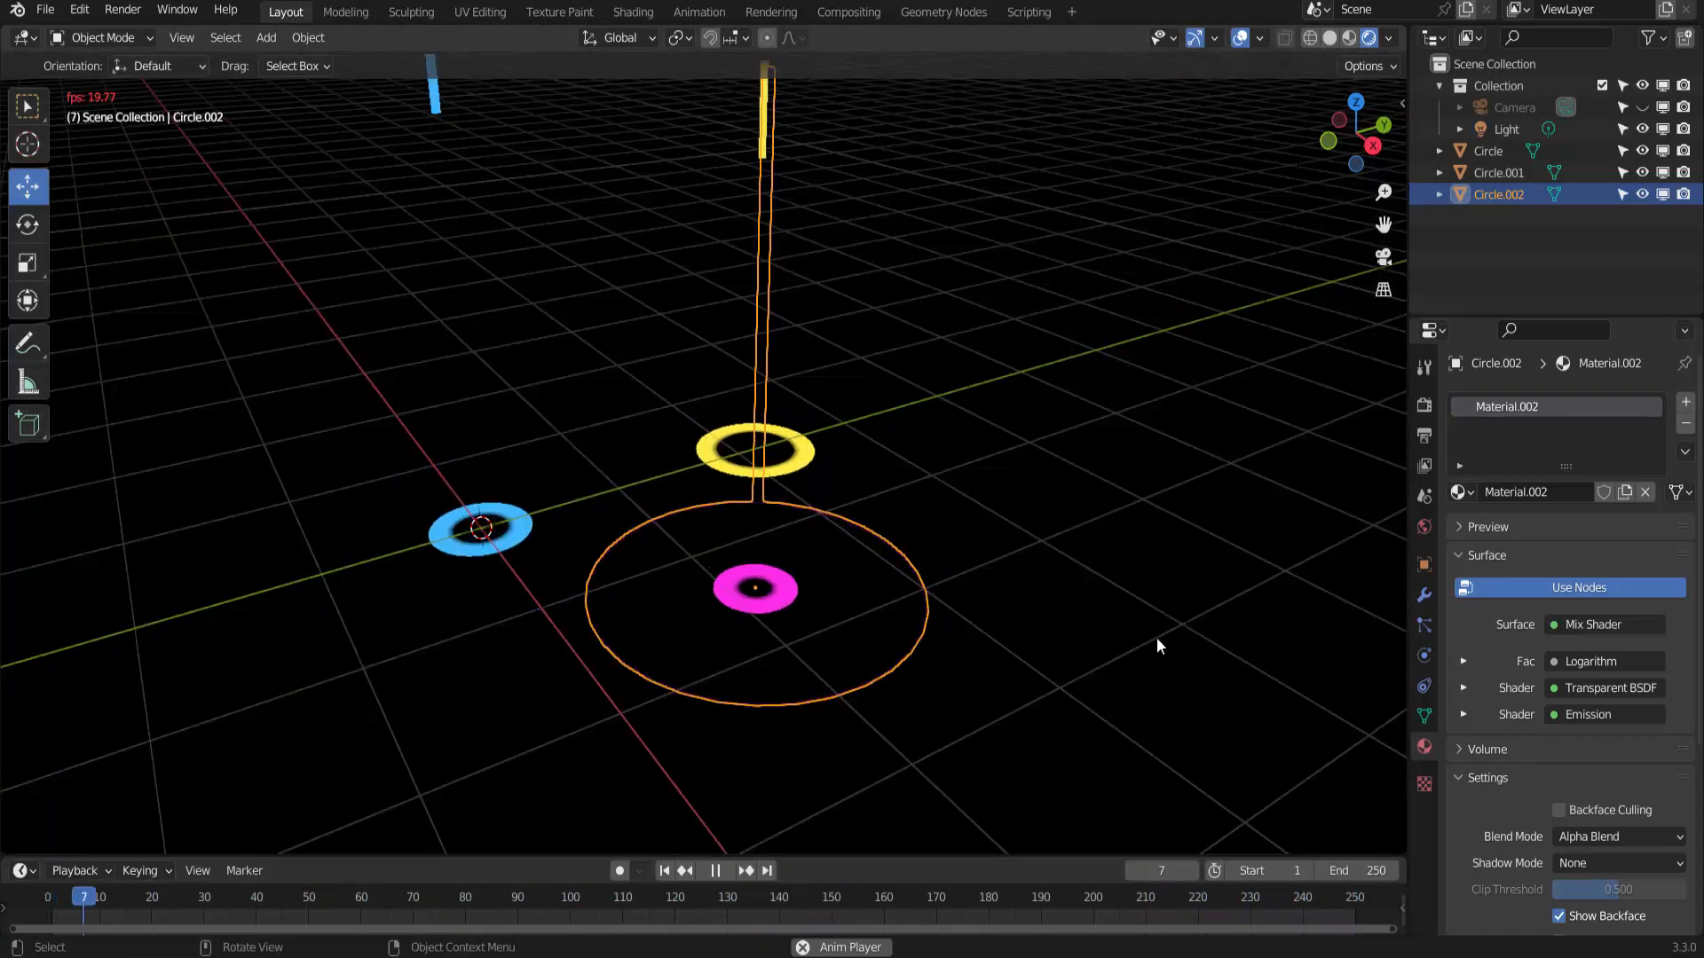
pyautogui.click(1239, 38)
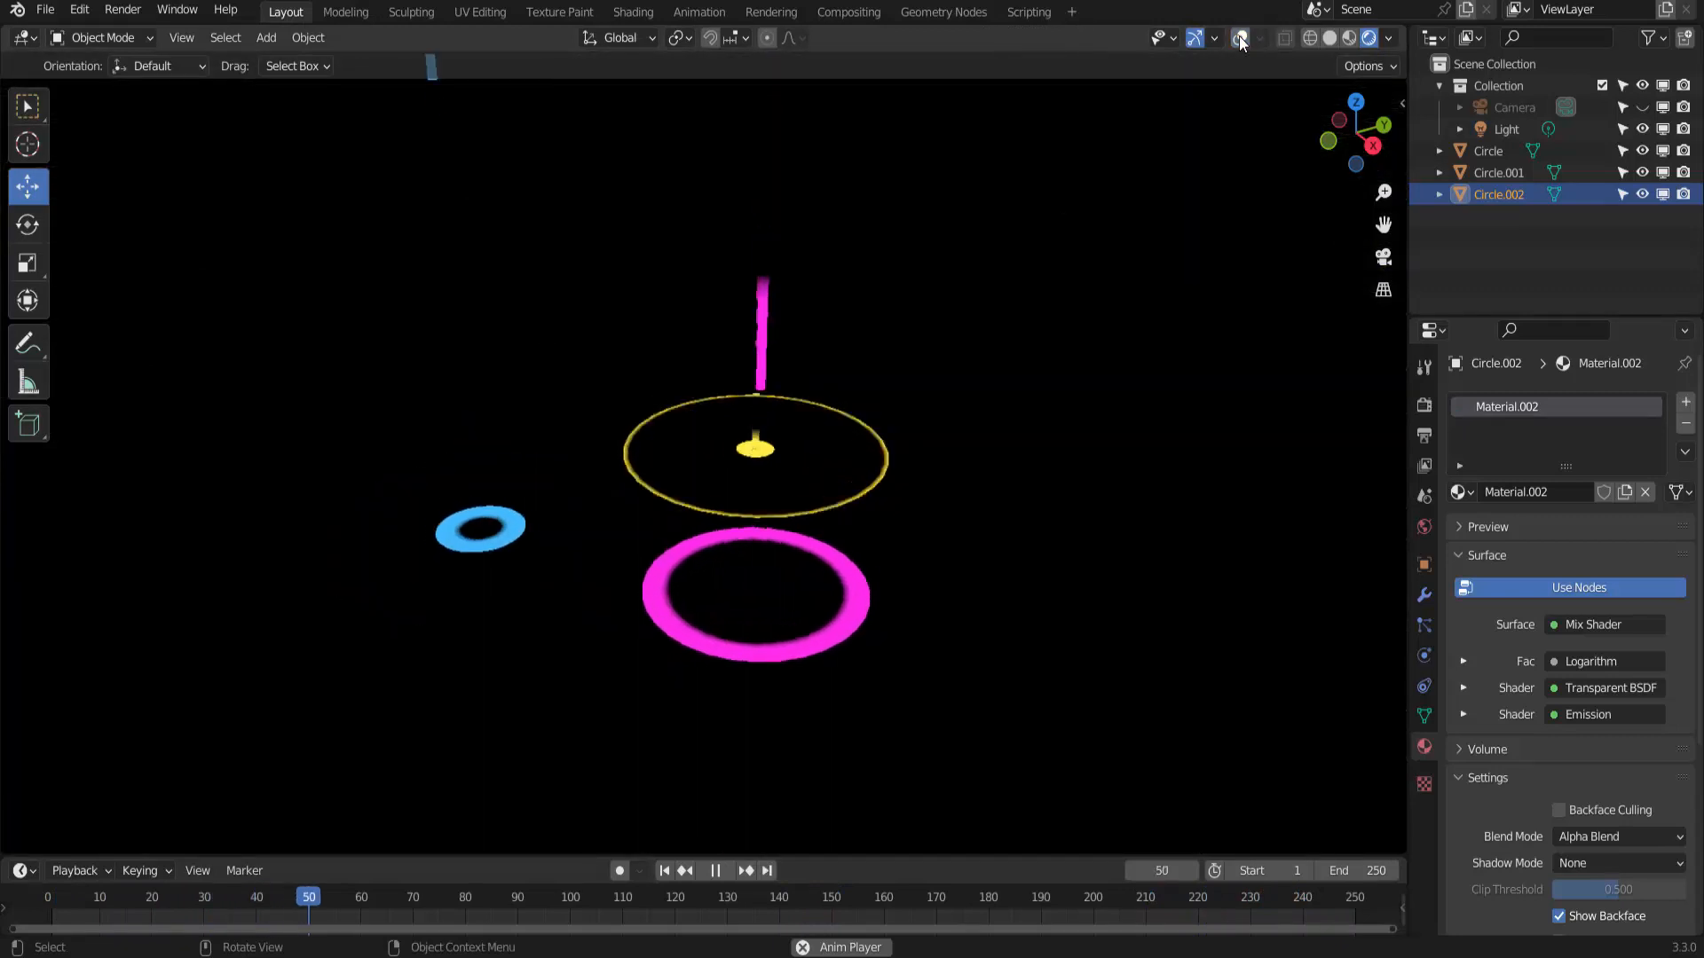